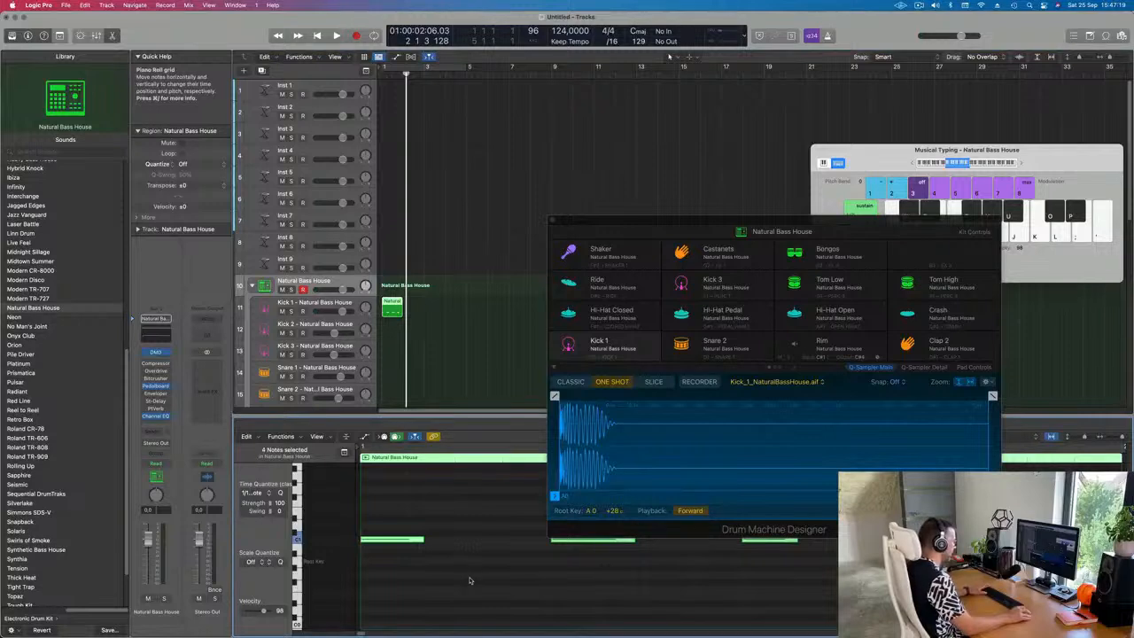
Repeat the one-bar kick region on the Kick 1 track so that four copies fill bars 1 to 4.
{"action": "left_click", "coordinate": [459, 307]}
{"action": "left_click", "coordinate": [393, 310]}
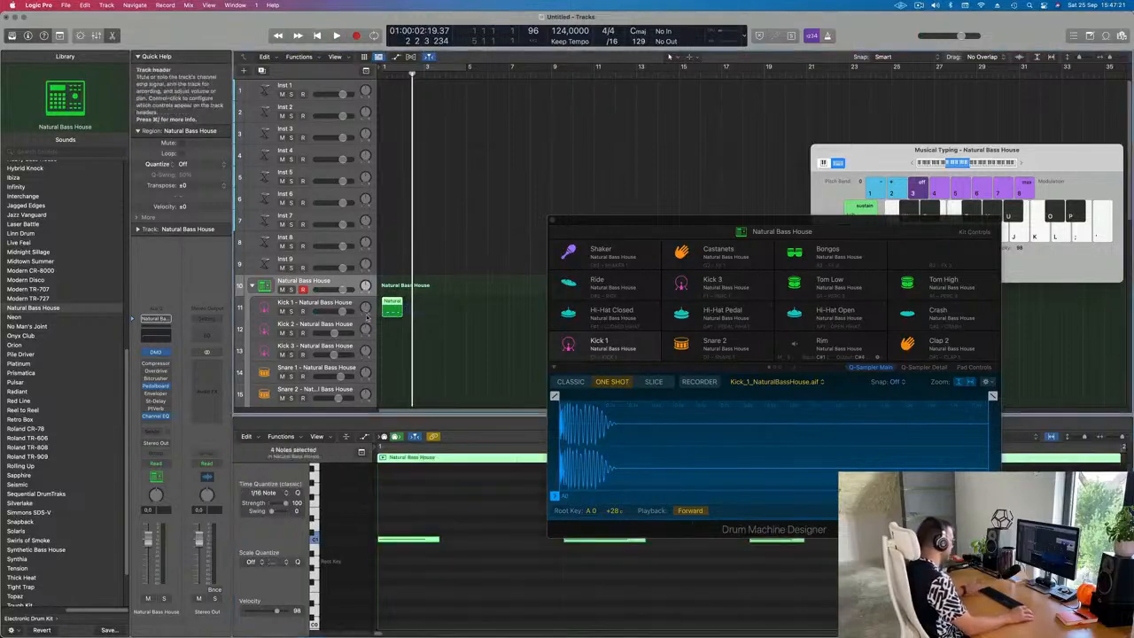
{"action": "key", "text": "super+r"}
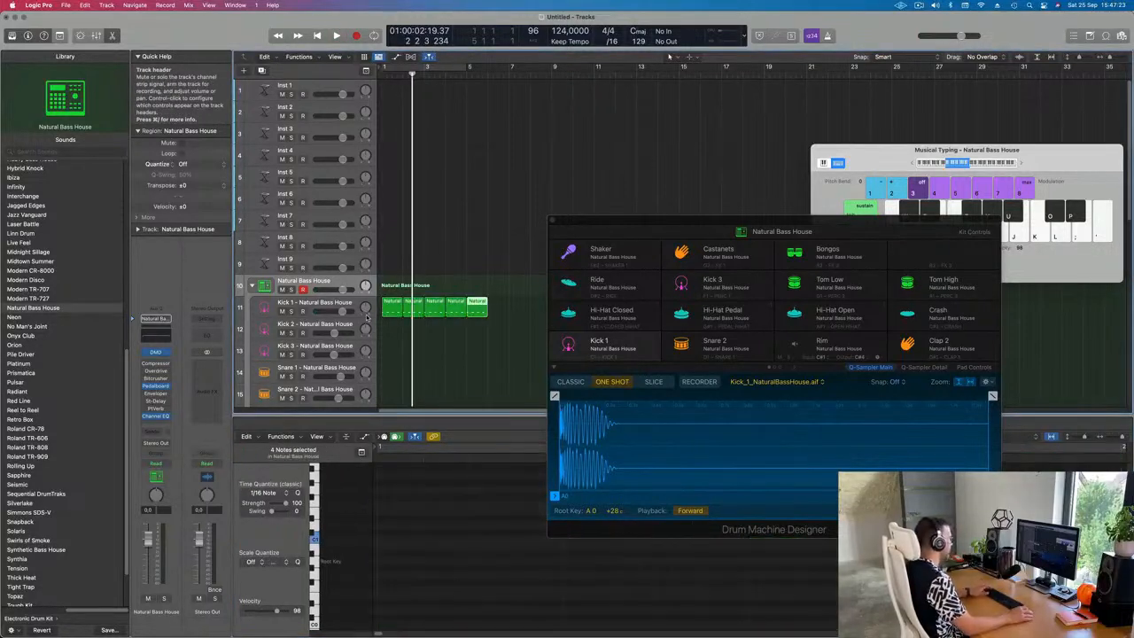
{"action": "key", "text": "super+z"}
{"action": "left_click_drag", "start_coordinate": [621, 219], "coordinate": [658, 216]}
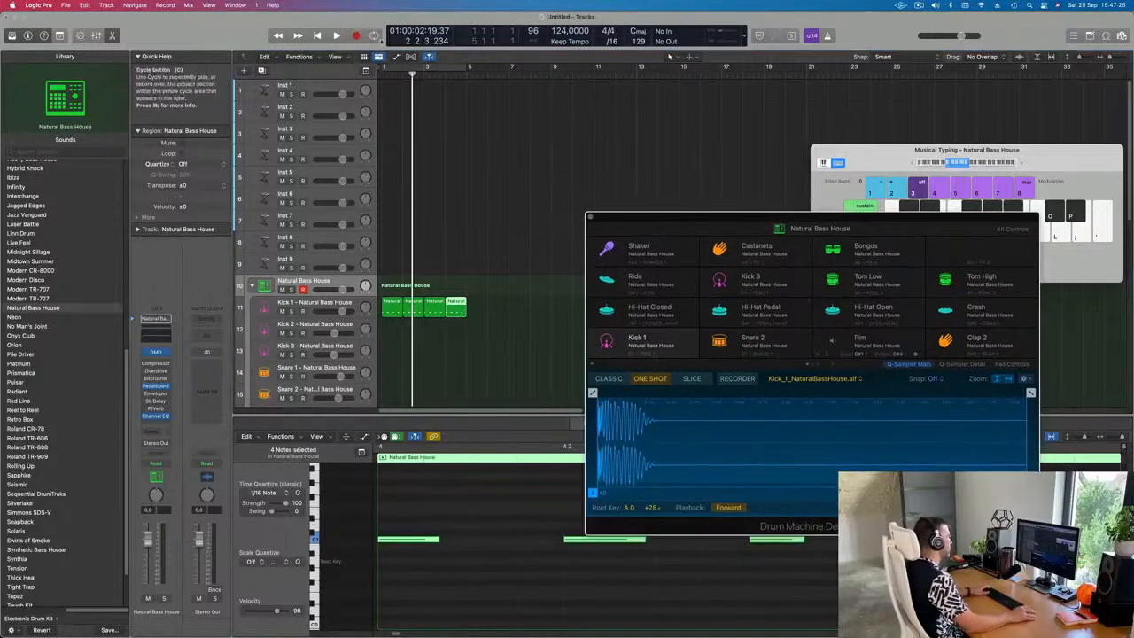
Turn on cycling over bars 1 to 4 and start playback of the kick loop.
{"action": "left_click", "coordinate": [431, 68]}
{"action": "left_click", "coordinate": [429, 68]}
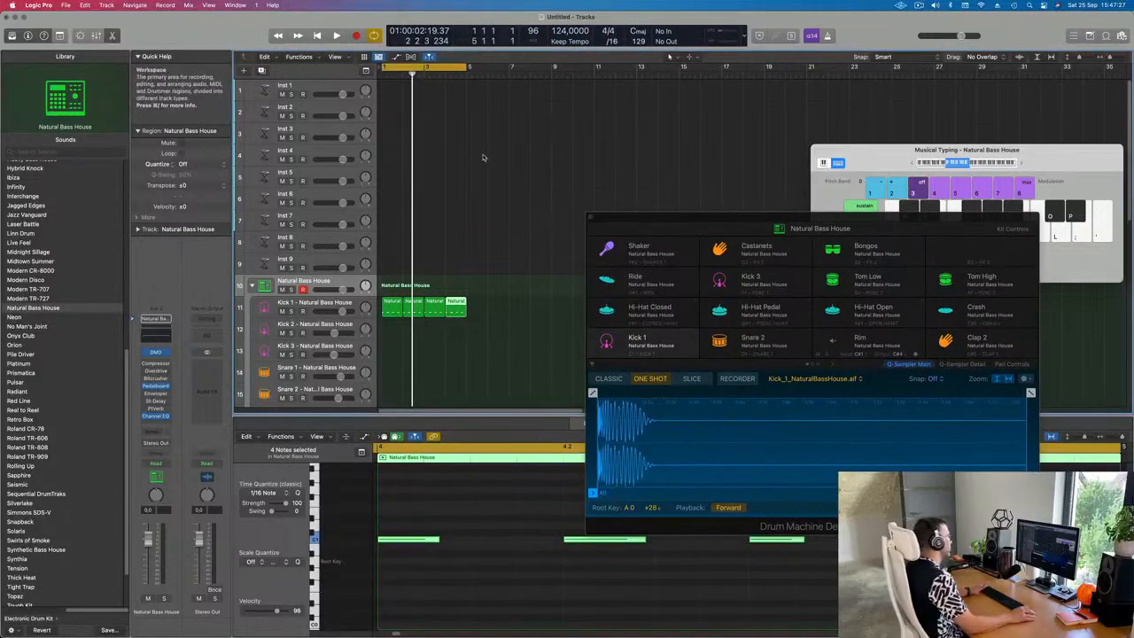
{"action": "key", "text": "space"}
Transpose all notes in the four Kick 1 regions down three semitones from C1, auditioning lower pitches during playback.
{"action": "left_click", "coordinate": [310, 304]}
{"action": "left_click", "coordinate": [383, 321]}
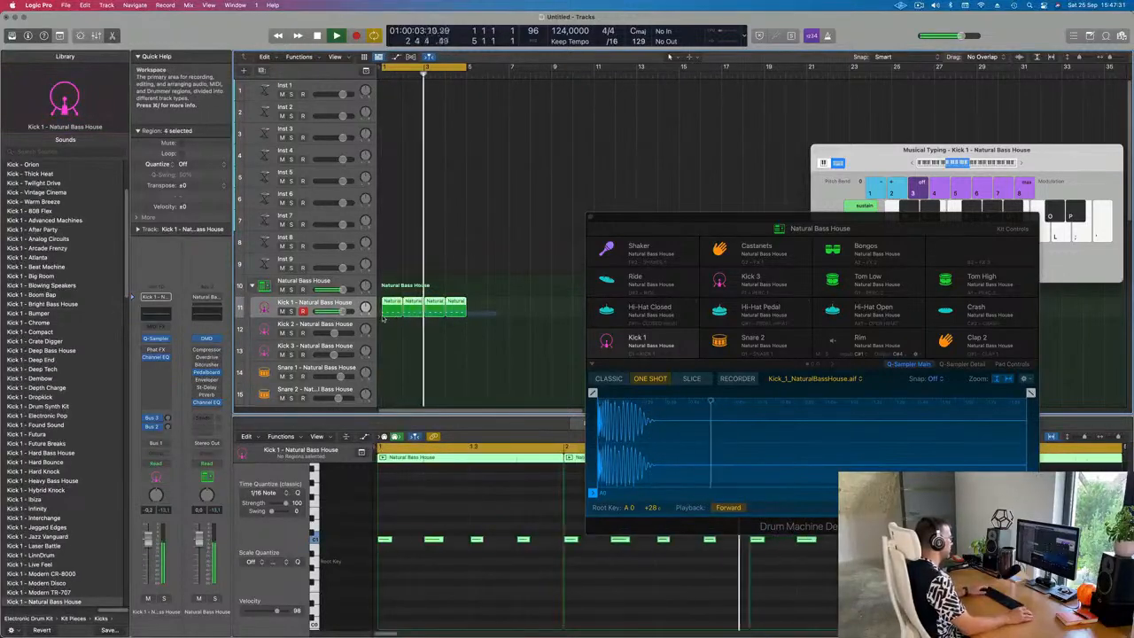
{"action": "left_click", "coordinate": [423, 553]}
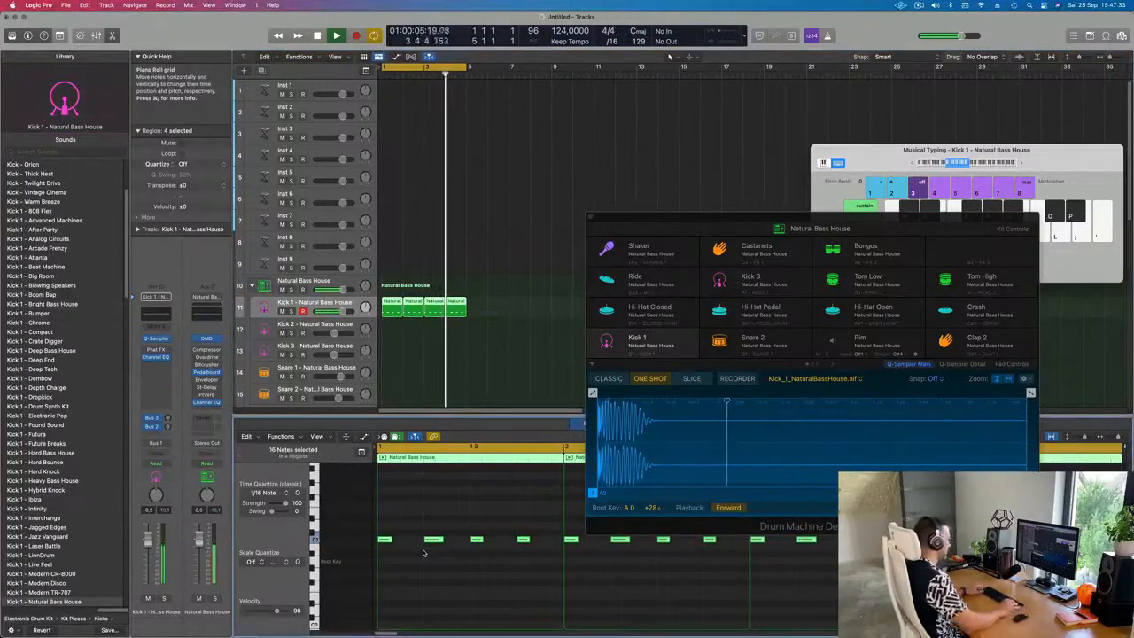
{"action": "key", "text": "alt+Down"}
{"action": "key", "text": "alt+Down"}
{"action": "key", "text": "alt+Down"}
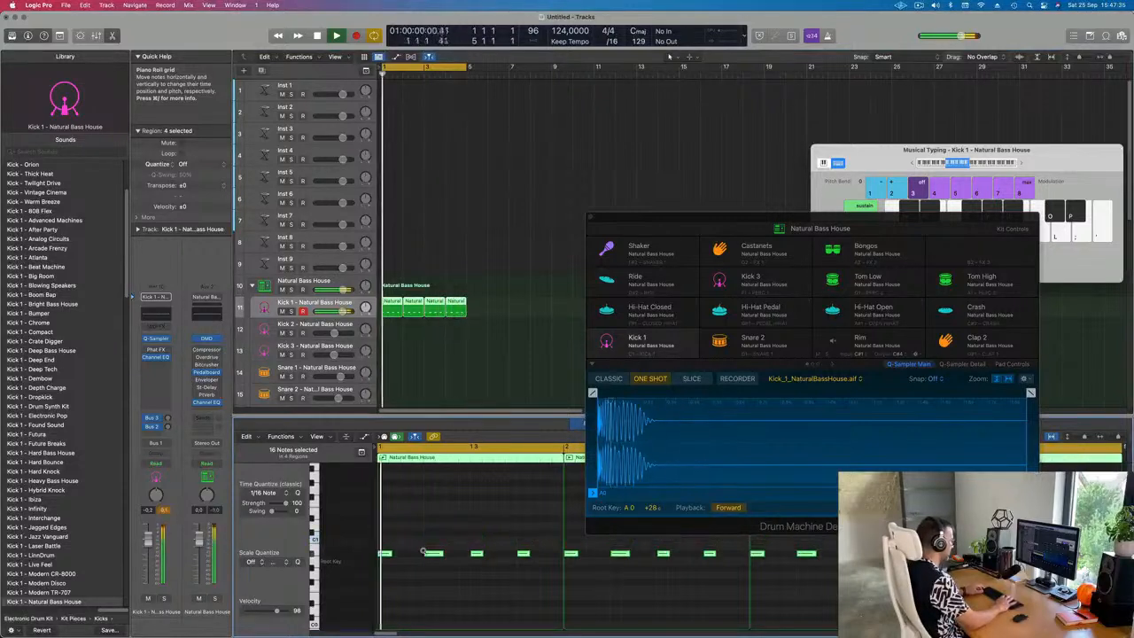
{"action": "key", "text": "alt+Down"}
{"action": "key", "text": "alt+Down"}
{"action": "key", "text": "alt+Down"}
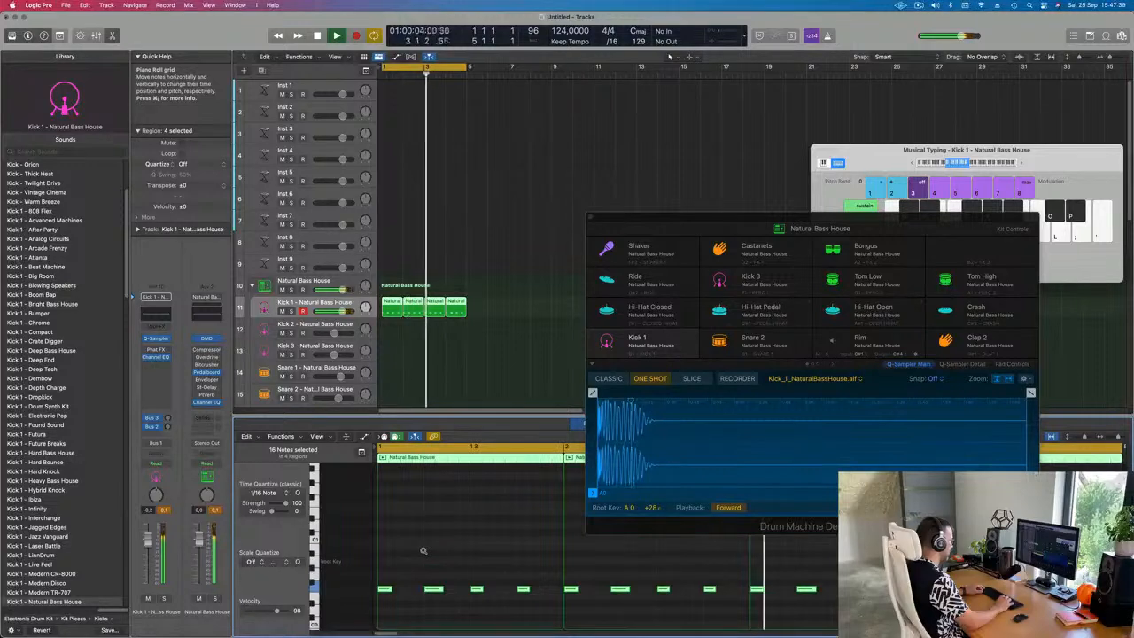
{"action": "key", "text": "alt+Up"}
{"action": "key", "text": "alt+Up"}
{"action": "key", "text": "alt+Up"}
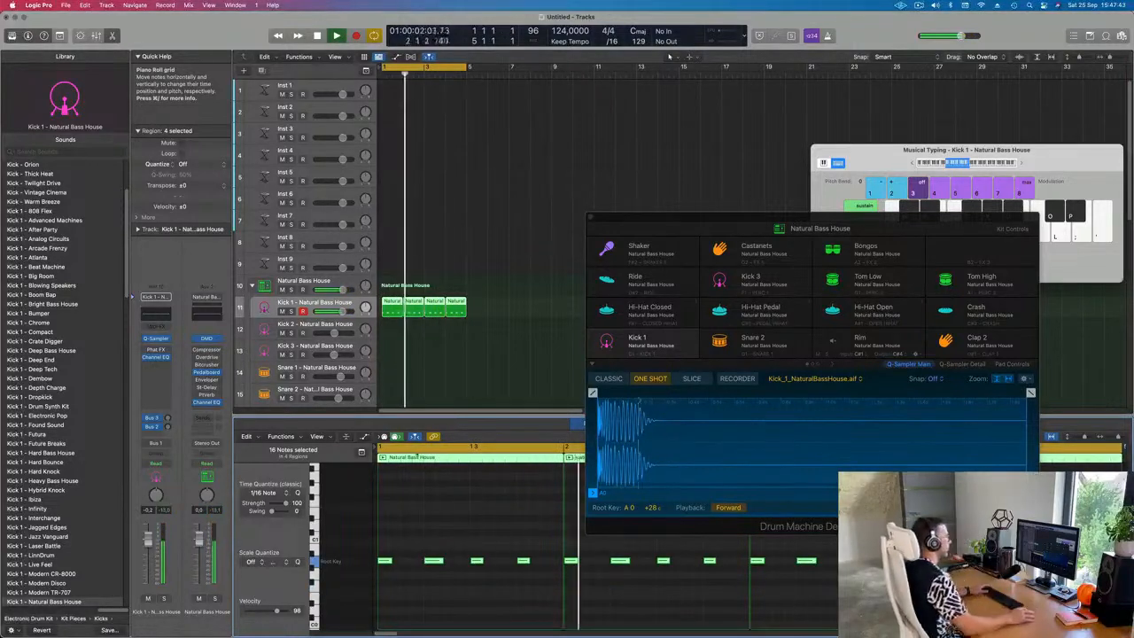
Trim the Kick 1 sample's end to 0.252 s and give it a fade-out of 0.174 s.
{"action": "left_click_drag", "start_coordinate": [1031, 392], "coordinate": [630, 418]}
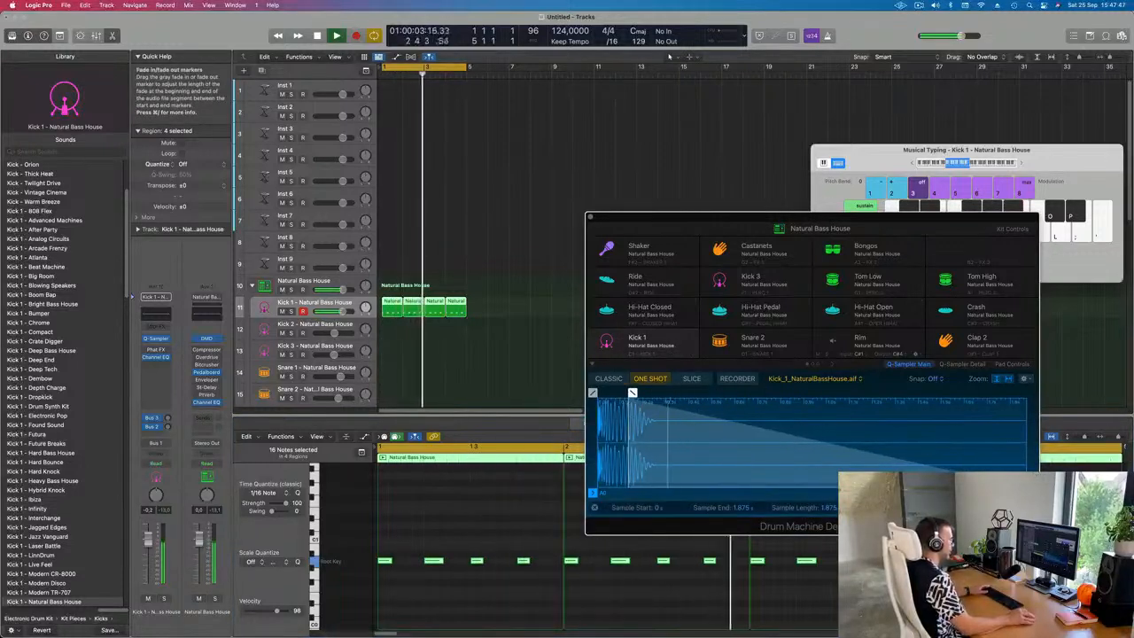
{"action": "left_click_drag", "start_coordinate": [1026, 404], "coordinate": [1012, 404]}
{"action": "mouse_move", "coordinate": [1015, 448]}
{"action": "left_mouse_down"}
{"action": "mouse_move", "coordinate": [934, 466]}
{"action": "mouse_move", "coordinate": [635, 471]}
{"action": "mouse_move", "coordinate": [660, 470]}
{"action": "left_mouse_up"}
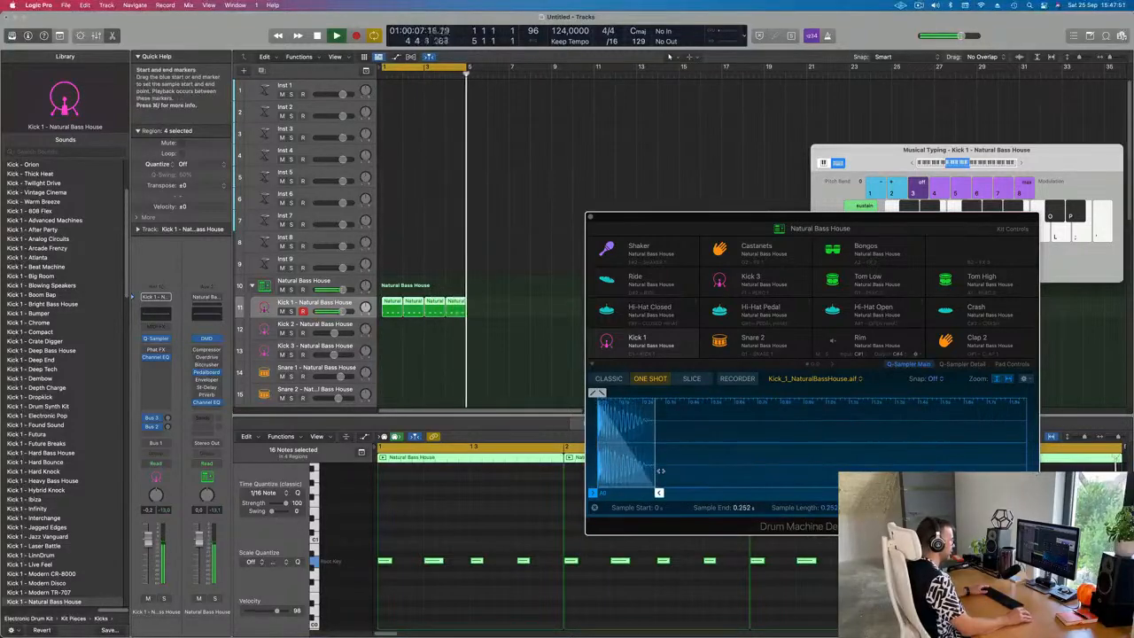
{"action": "mouse_move", "coordinate": [607, 393]}
{"action": "left_mouse_down"}
{"action": "mouse_move", "coordinate": [843, 400]}
{"action": "mouse_move", "coordinate": [719, 393]}
{"action": "mouse_move", "coordinate": [729, 393]}
{"action": "left_mouse_up"}
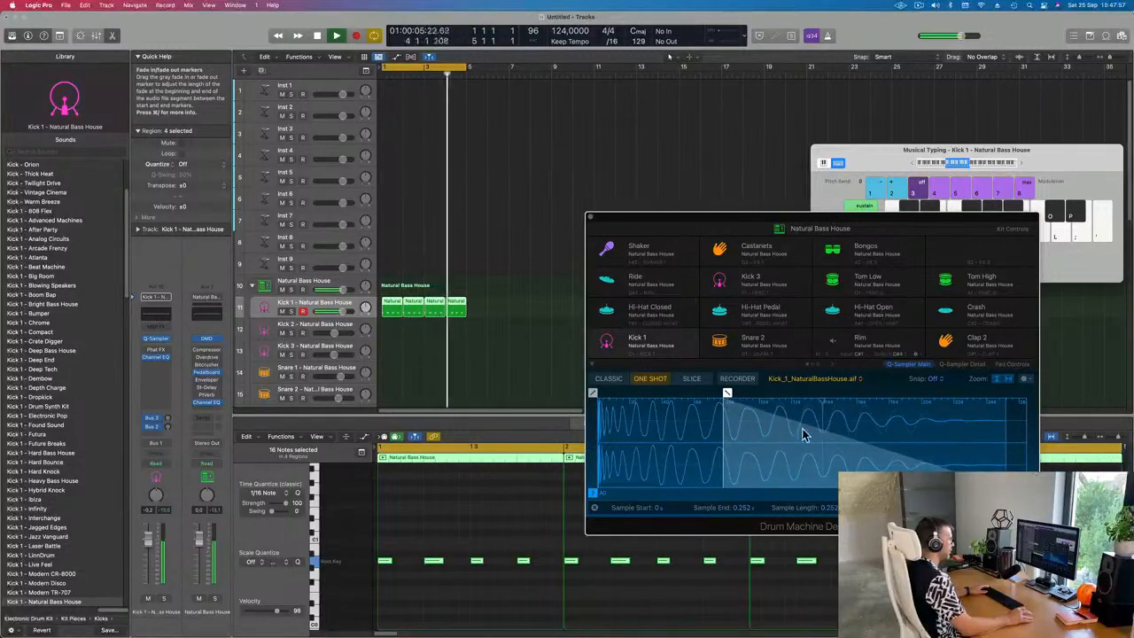
{"action": "left_click_drag", "start_coordinate": [869, 219], "coordinate": [768, 111]}
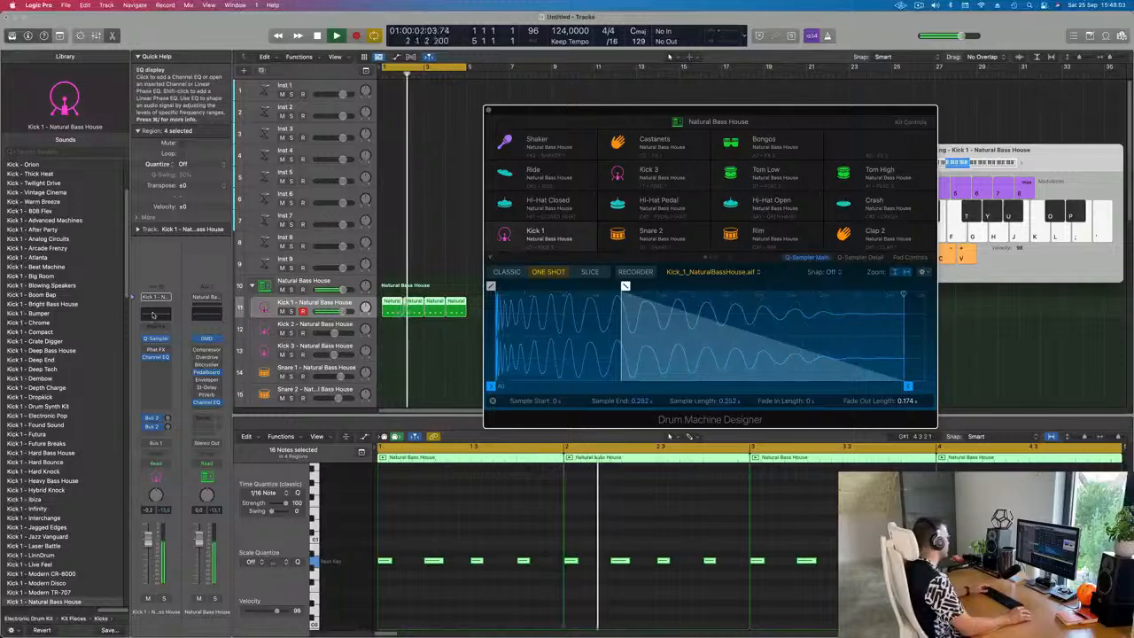
Boost the low shelf of Kick 1's Channel EQ by 5.3 dB at 105 Hz, and close the EQ and Drum Machine Designer.
{"action": "left_click", "coordinate": [152, 315]}
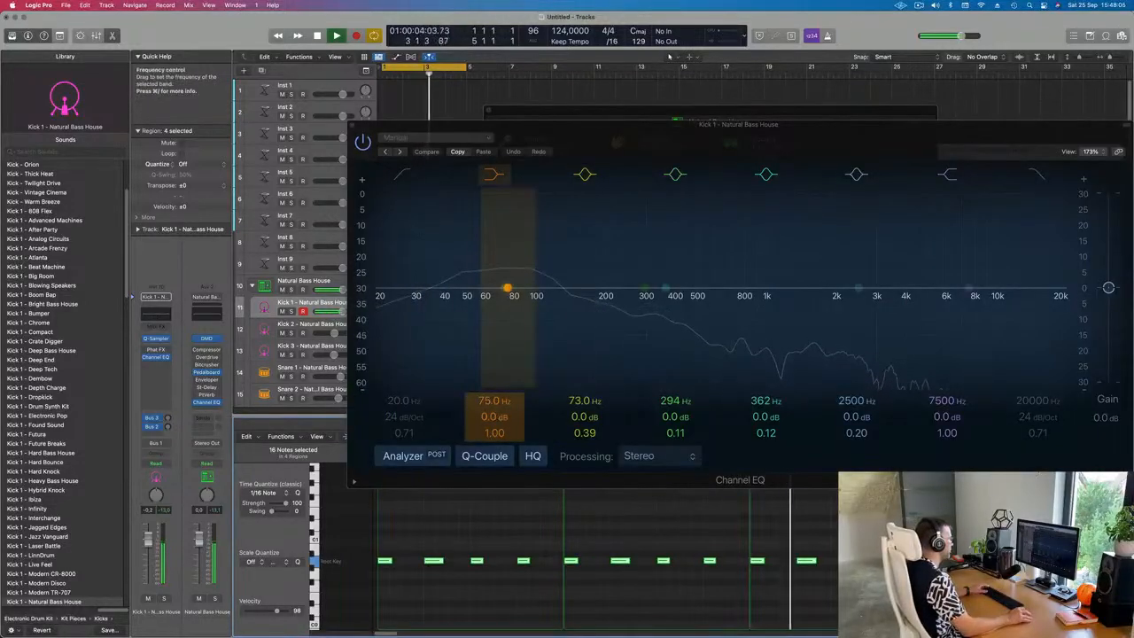
{"action": "left_click_drag", "start_coordinate": [507, 288], "coordinate": [507, 280]}
{"action": "left_click_drag", "start_coordinate": [494, 402], "coordinate": [494, 381]}
{"action": "mouse_move", "coordinate": [492, 423]}
{"action": "left_mouse_down"}
{"action": "mouse_move", "coordinate": [493, 408]}
{"action": "mouse_move", "coordinate": [493, 426]}
{"action": "left_mouse_up"}
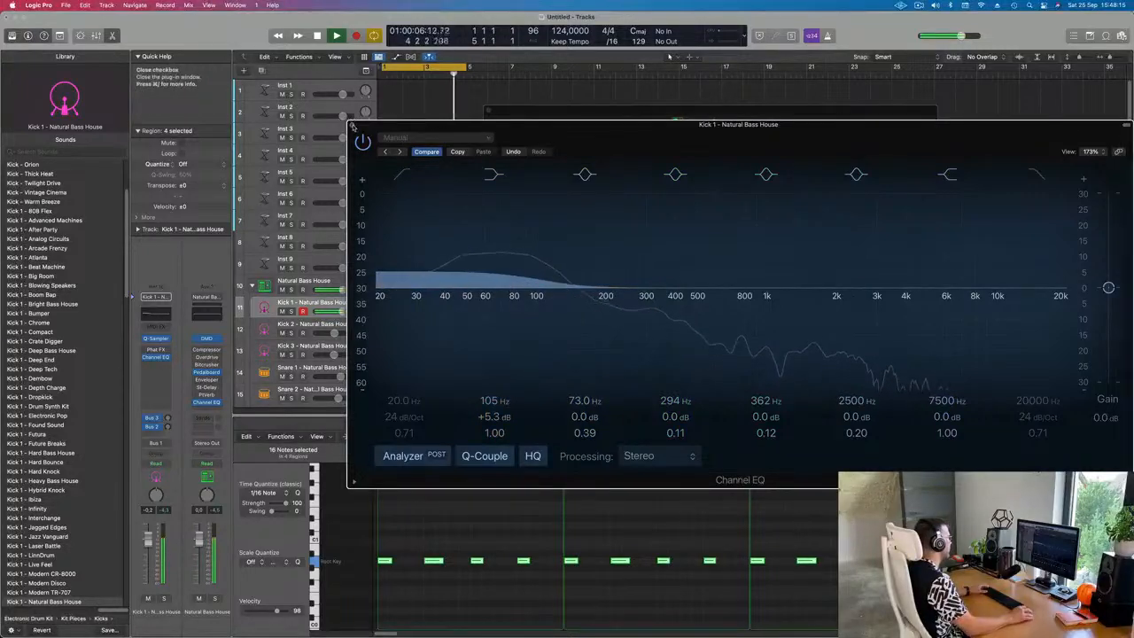
{"action": "left_click", "coordinate": [353, 125]}
{"action": "left_click_drag", "start_coordinate": [689, 123], "coordinate": [584, 125]}
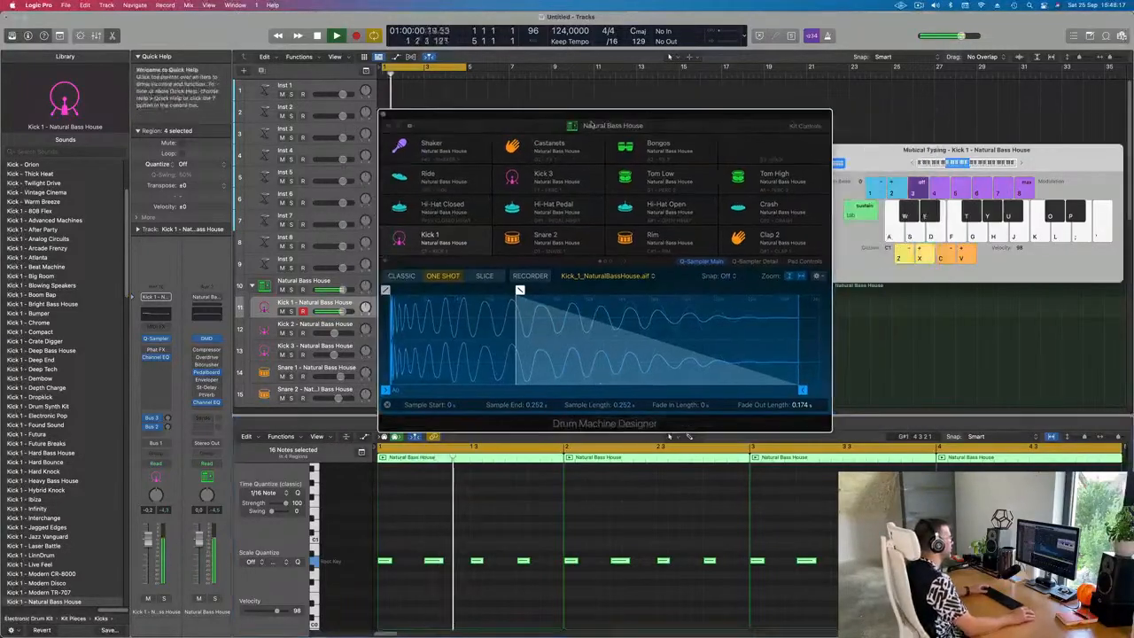
{"action": "left_click", "coordinate": [383, 113]}
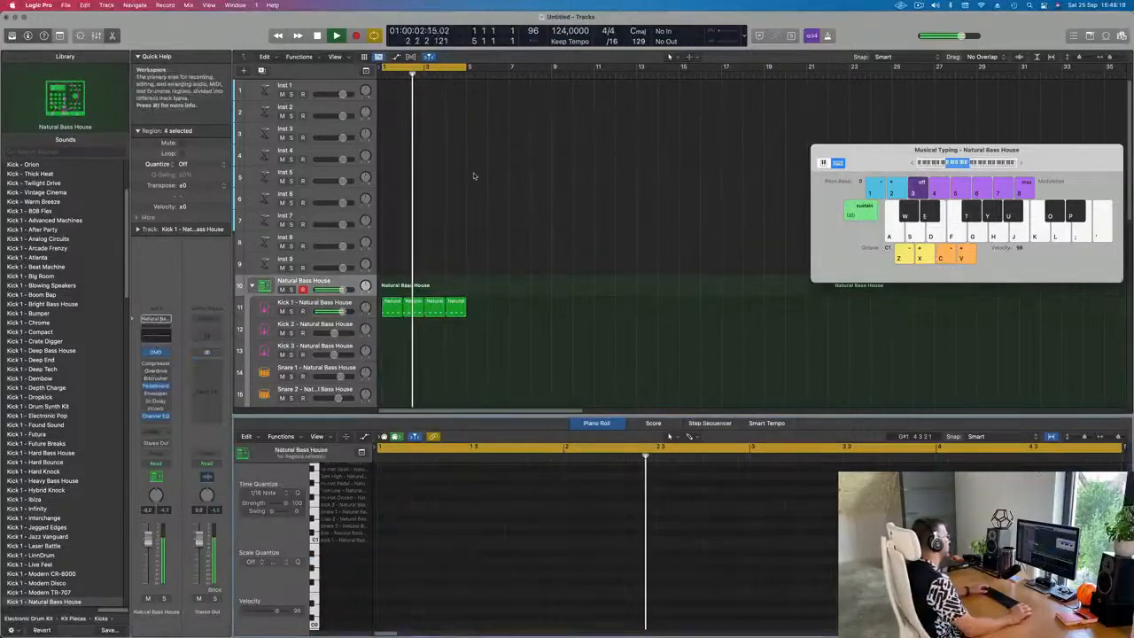
Copy the first Kick 1 region to bar 1 of the Snare 1 track.
{"action": "scroll", "coordinate": [418, 269], "scroll_direction": "down", "scroll_amount": 3}
{"action": "scroll", "coordinate": [418, 269], "scroll_direction": "down", "scroll_amount": 3}
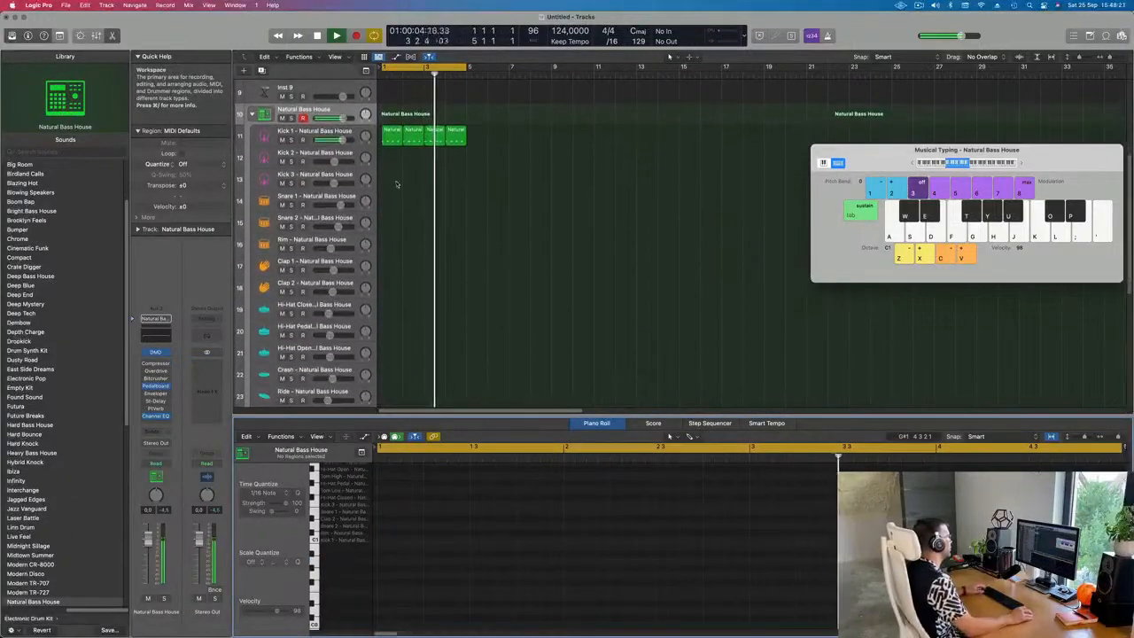
{"action": "left_click", "coordinate": [388, 140]}
{"action": "left_click_drag", "start_coordinate": [387, 140], "coordinate": [391, 200]}
Delete the notes on beats 1 and 3 of the snare region and raise the remaining two notes by an octave.
{"action": "scroll", "coordinate": [445, 511], "scroll_direction": "left", "scroll_amount": 2}
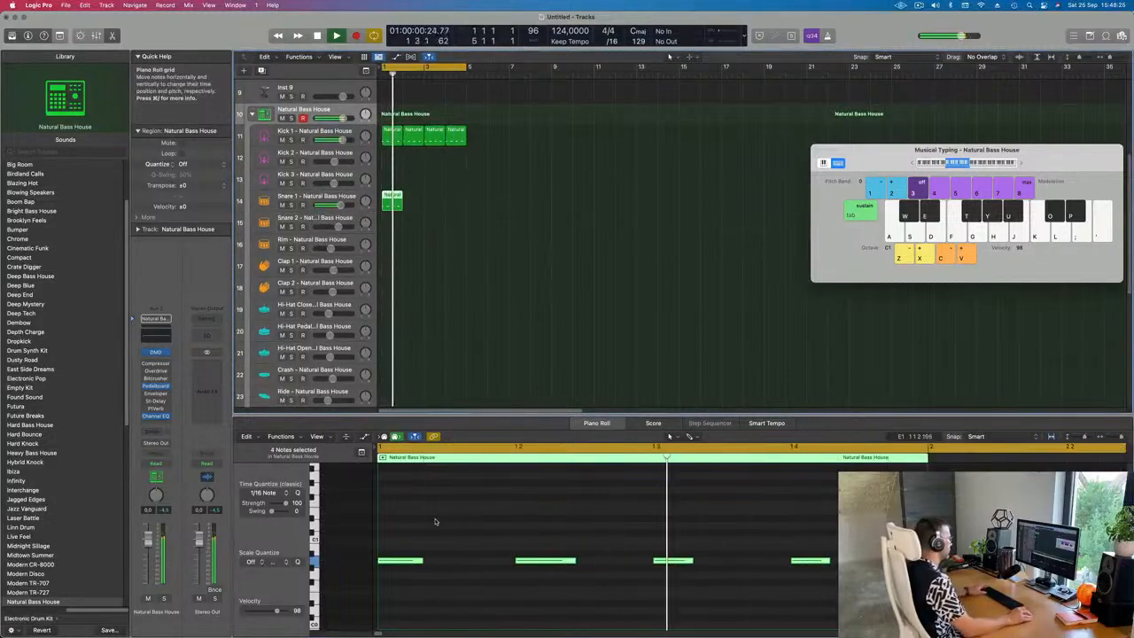
{"action": "left_click", "coordinate": [405, 560]}
{"action": "left_click_drag", "start_coordinate": [605, 530], "coordinate": [696, 598]}
{"action": "key", "text": "Delete"}
{"action": "left_click_drag", "start_coordinate": [532, 521], "coordinate": [851, 622]}
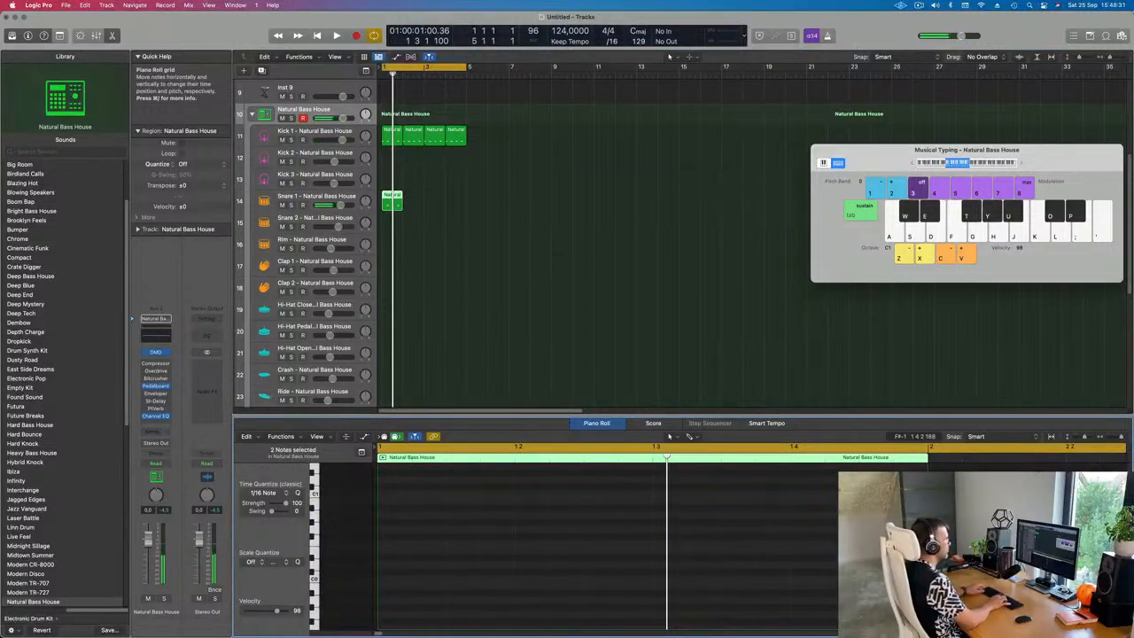
Lower the Snare 1 track's volume to -12.4 dB and repeat its region to fill the four cycled bars.
{"action": "key", "text": "space"}
{"action": "left_click", "coordinate": [341, 195]}
{"action": "key", "text": "space"}
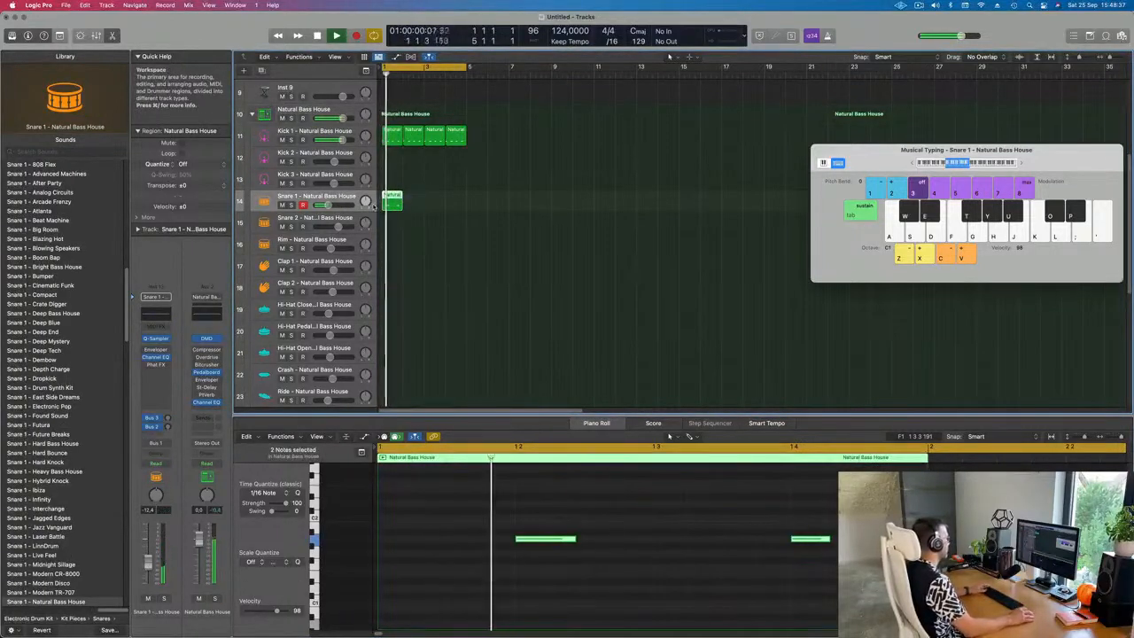
{"action": "left_click", "coordinate": [540, 172]}
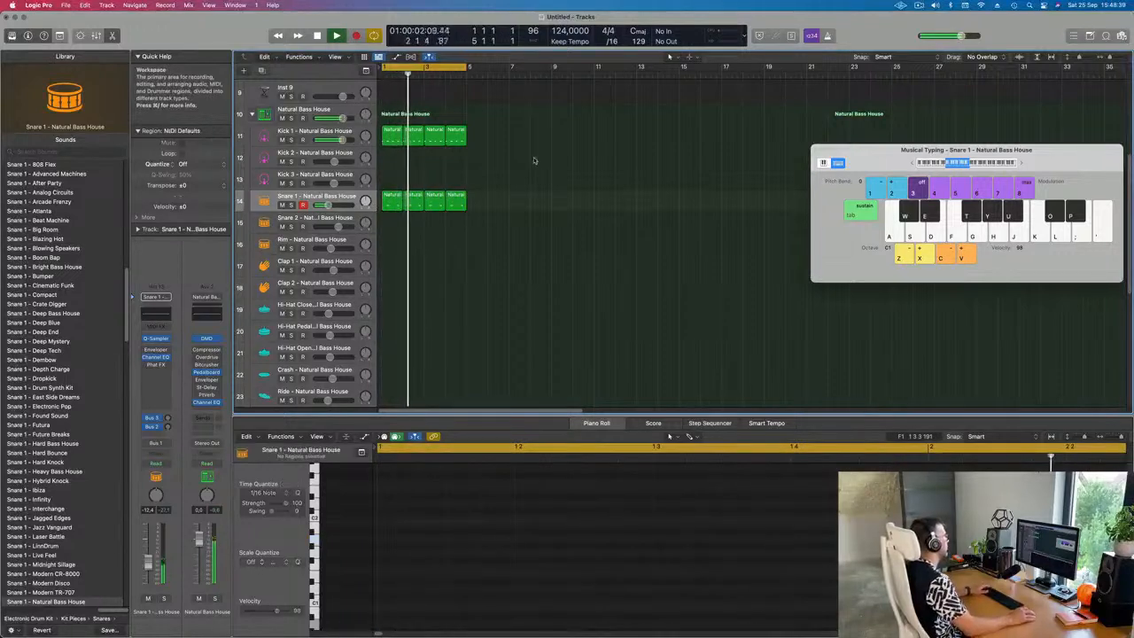
Copy the first kick region to the Hi-Hat Closed track, shifting its four notes onto the offbeats and two octaves up.
{"action": "left_click", "coordinate": [389, 139]}
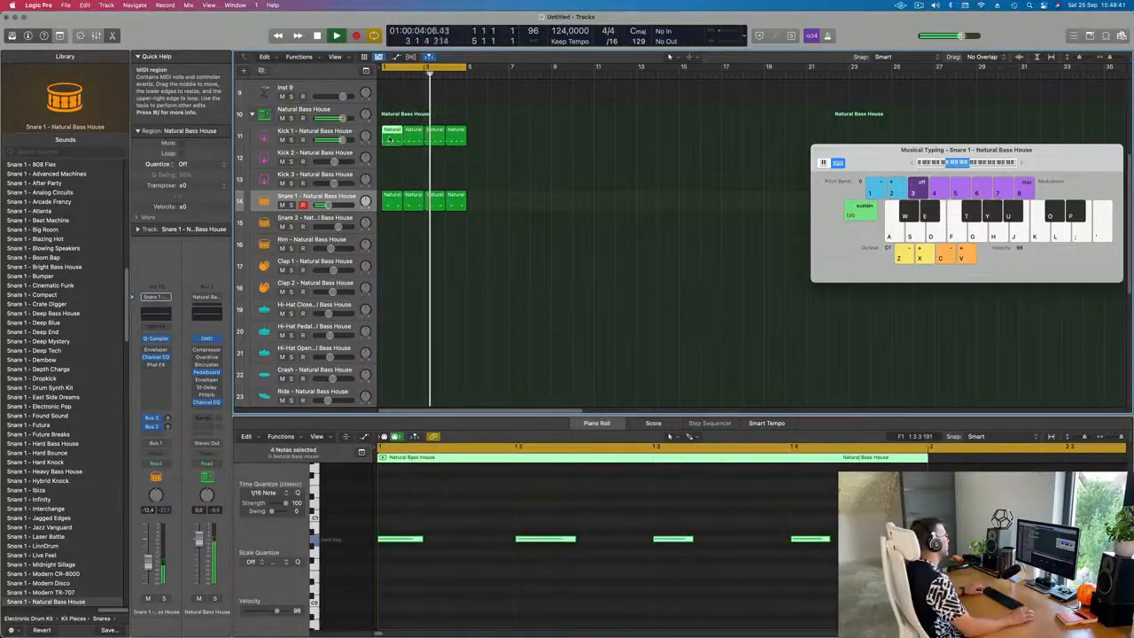
{"action": "left_click_drag", "start_coordinate": [389, 139], "coordinate": [389, 312]}
{"action": "left_click_drag", "start_coordinate": [413, 565], "coordinate": [833, 509]}
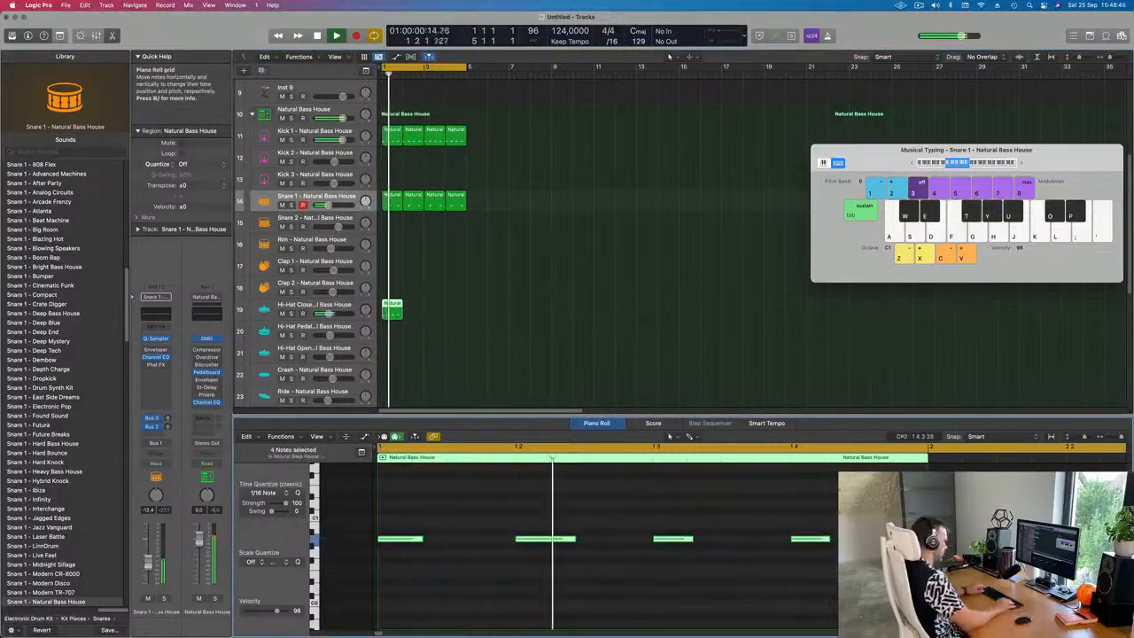
{"action": "key", "text": "alt+Right"}
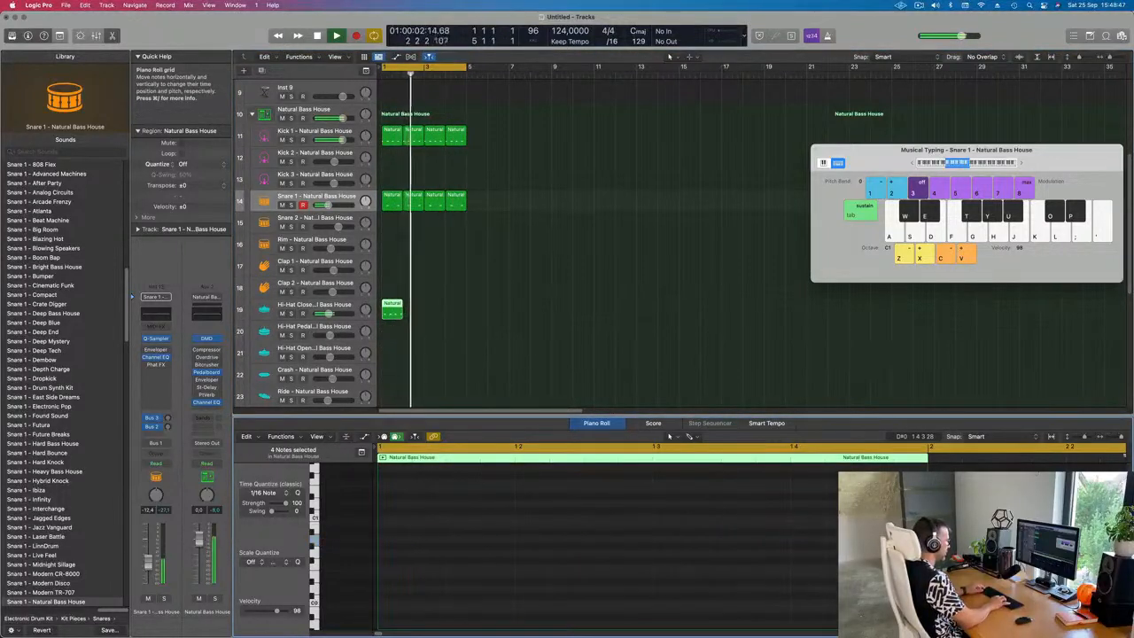
Repeat the Hi-Hat Closed region so that it fills all four cycled bars.
{"action": "left_click", "coordinate": [392, 313]}
{"action": "key", "text": "super+r"}
{"action": "key", "text": "super+r"}
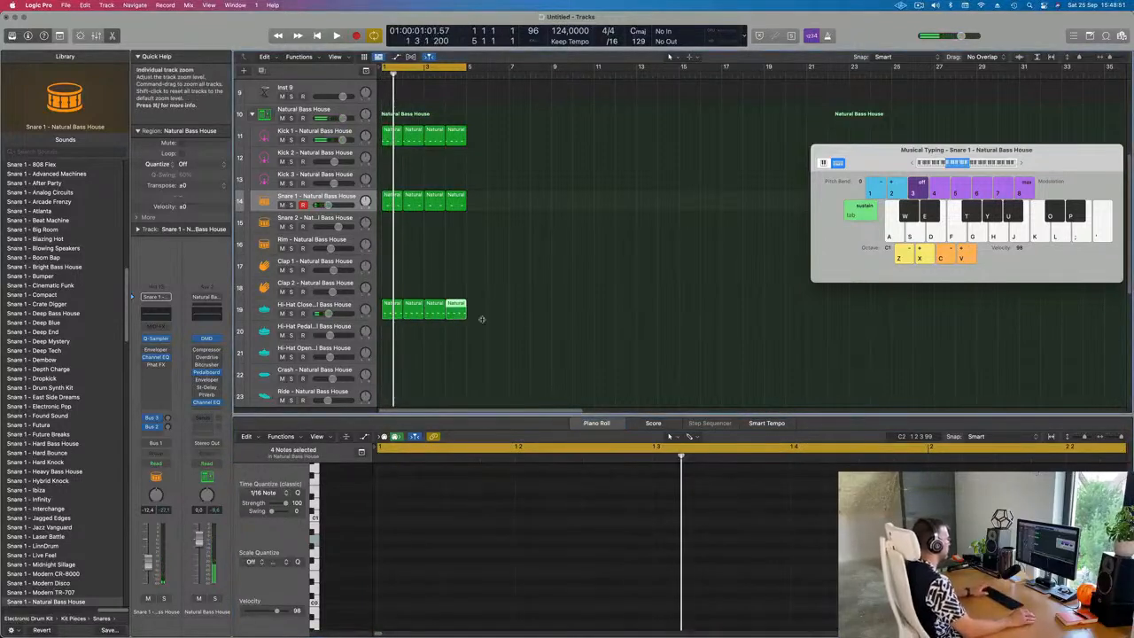
Copy the first Hi-Hat Closed region to the Hi-Hat Open track and delete its first three notes, keeping only the last offbeat.
{"action": "scroll", "coordinate": [421, 321], "scroll_direction": "down", "scroll_amount": 6}
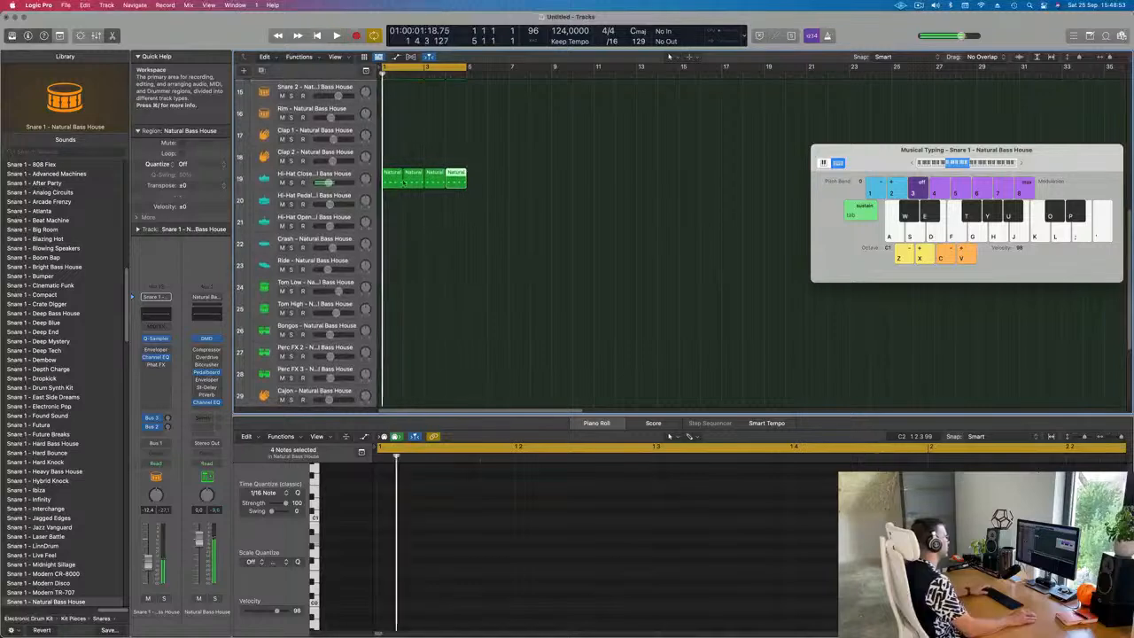
{"action": "left_click_drag", "start_coordinate": [390, 177], "coordinate": [387, 223]}
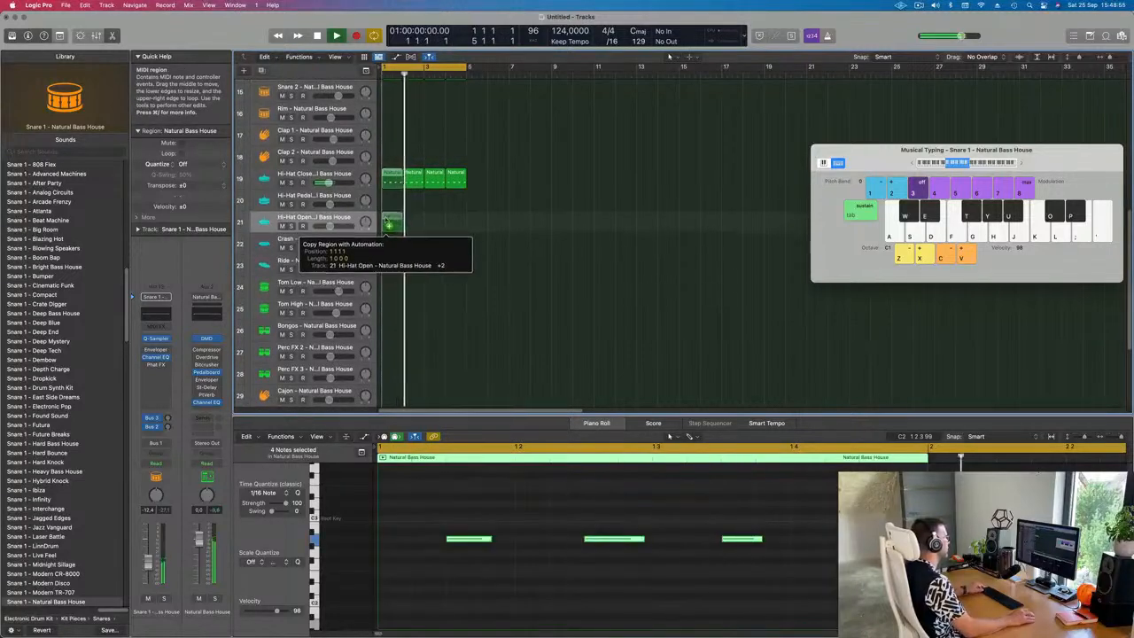
{"action": "left_click_drag", "start_coordinate": [435, 516], "coordinate": [787, 567]}
{"action": "key", "text": "Delete"}
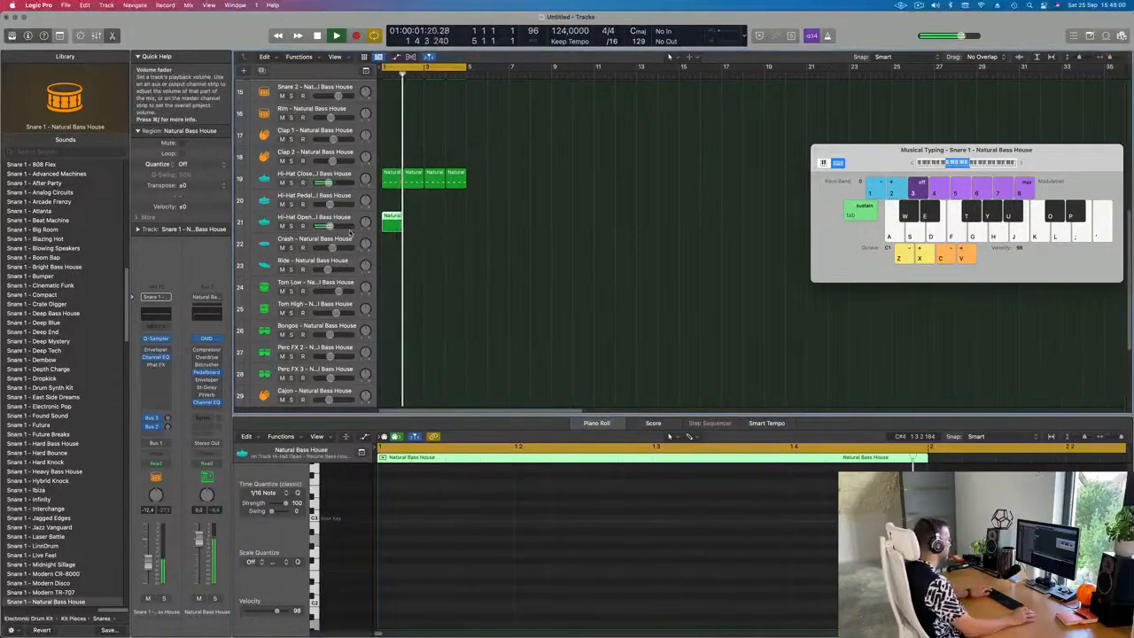
Repeat the Hi-Hat Open region across the four cycled bars and select all four copies.
{"action": "key", "text": "super+r"}
{"action": "key", "text": "super+r"}
{"action": "key", "text": "super+r"}
{"action": "left_click_drag", "start_coordinate": [479, 248], "coordinate": [389, 223]}
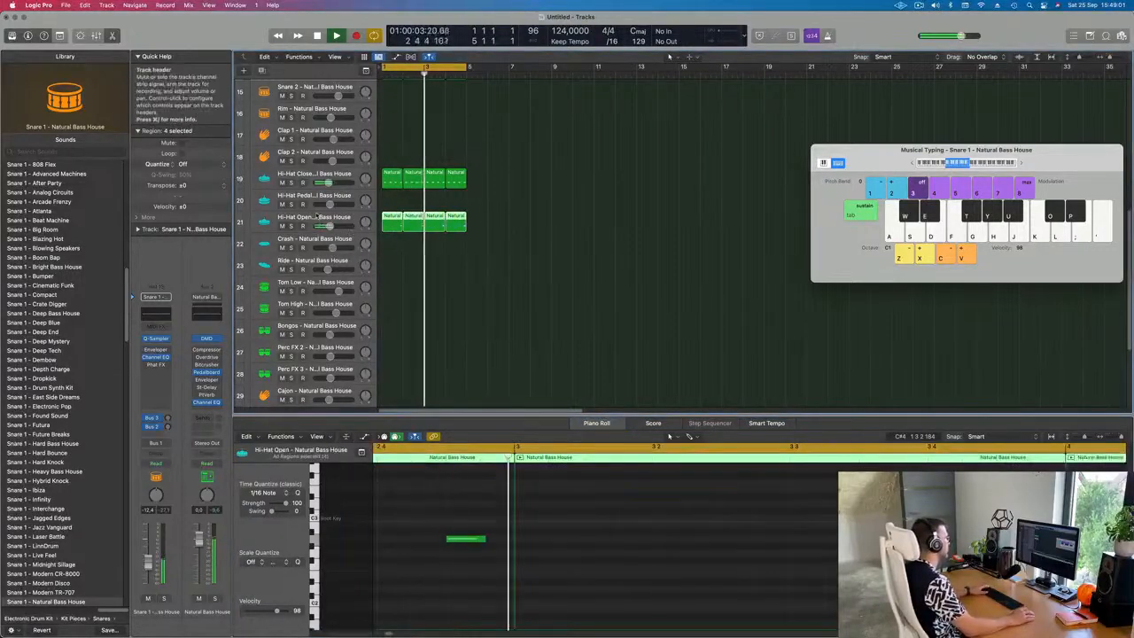
Trim the Hi-Hat Open sample's end to 0.382 s in Quick Sampler and set its fade-out to 0.295 s.
{"action": "left_click", "coordinate": [266, 222]}
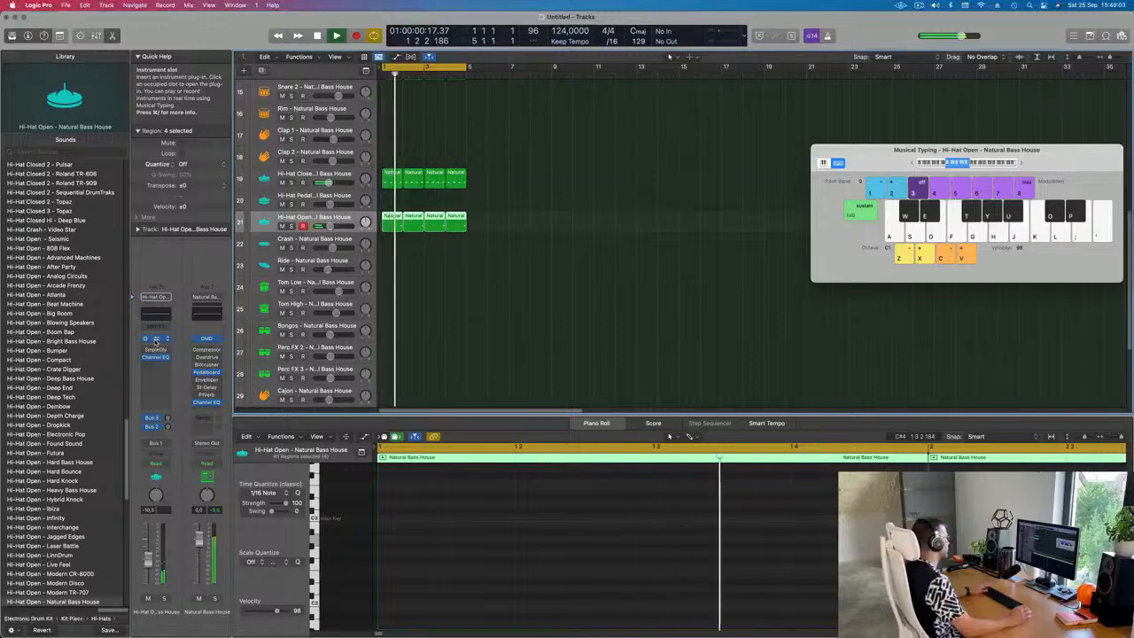
{"action": "left_click", "coordinate": [156, 338]}
{"action": "left_click_drag", "start_coordinate": [859, 301], "coordinate": [499, 302]}
{"action": "left_click_drag", "start_coordinate": [836, 187], "coordinate": [476, 187]}
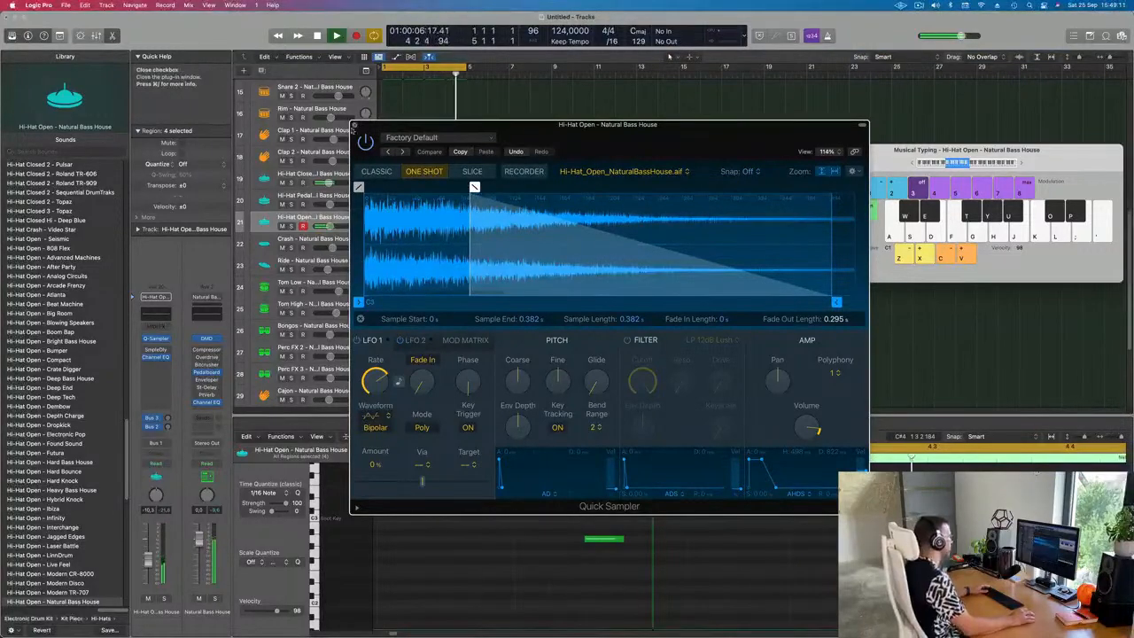
{"action": "left_click", "coordinate": [354, 126]}
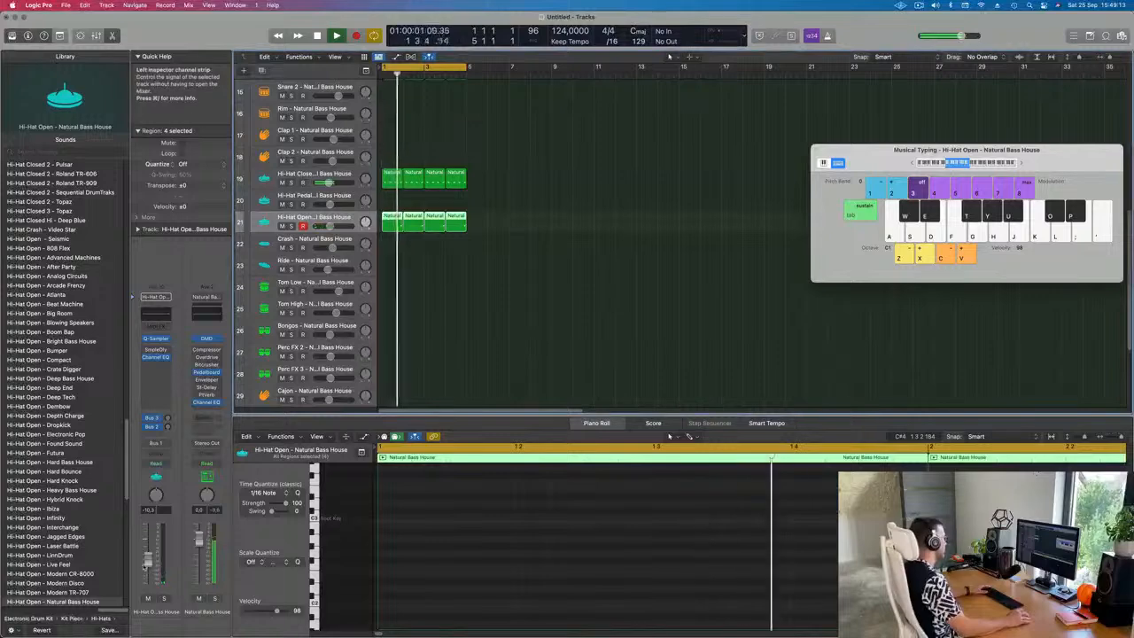
Copy the first Hi-Hat Closed region to the Shaker track and align the copy to the start of bar 1.
{"action": "scroll", "coordinate": [581, 268], "scroll_direction": "down", "scroll_amount": 3}
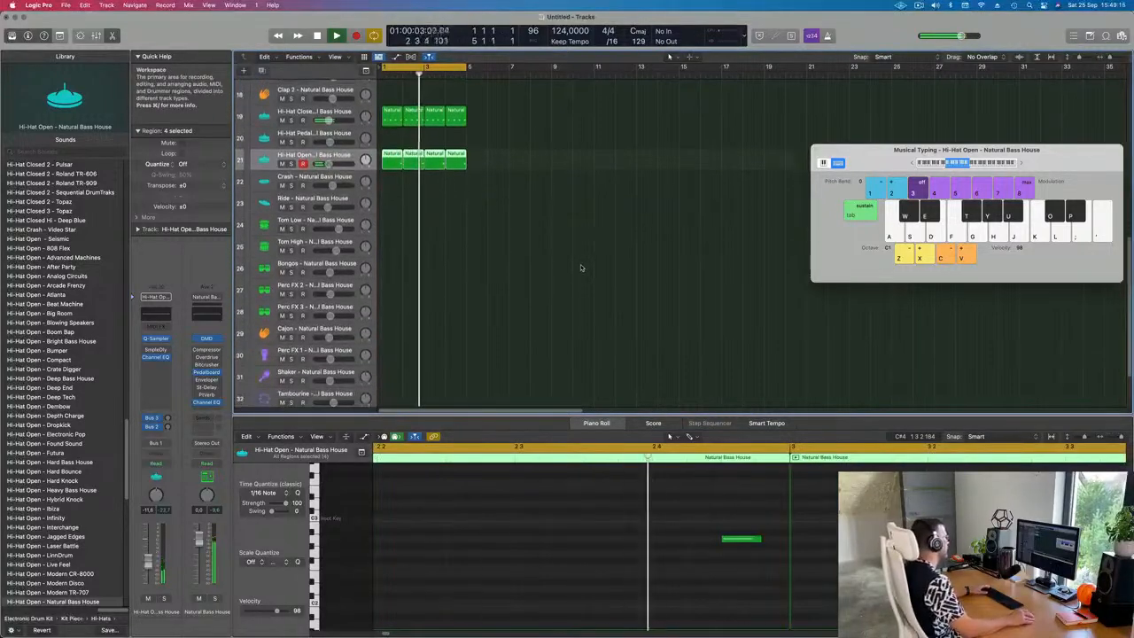
{"action": "scroll", "coordinate": [582, 267], "scroll_direction": "down", "scroll_amount": 3}
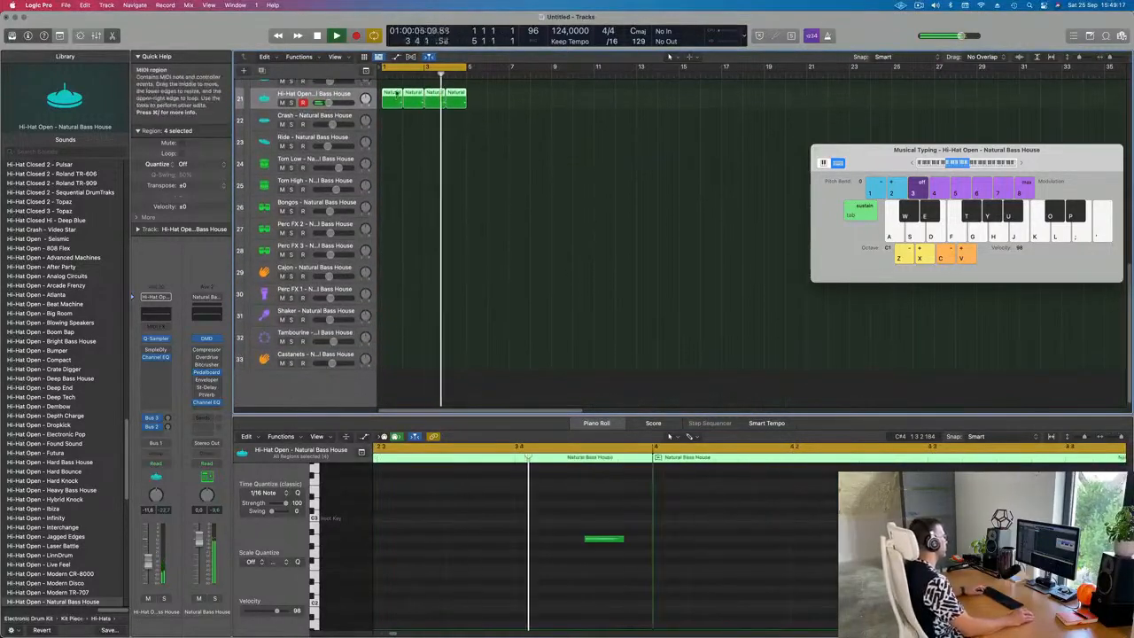
{"action": "scroll", "coordinate": [570, 267], "scroll_direction": "up", "scroll_amount": 4}
{"action": "left_click", "coordinate": [392, 144]}
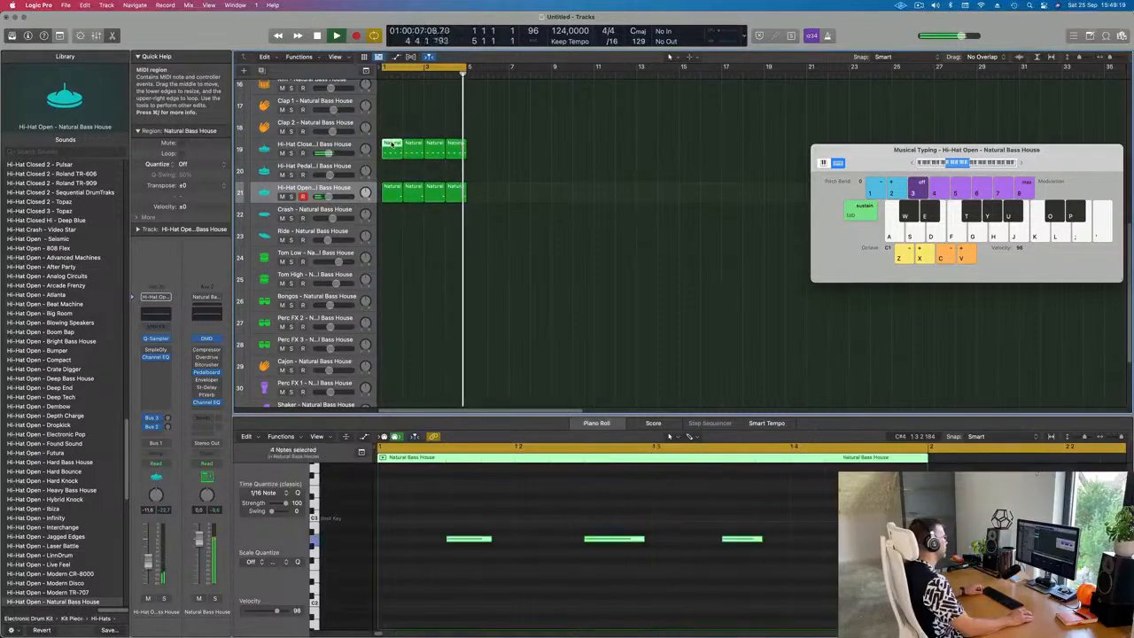
{"action": "left_click_drag", "start_coordinate": [393, 143], "coordinate": [399, 309]}
{"action": "key", "text": "Return"}
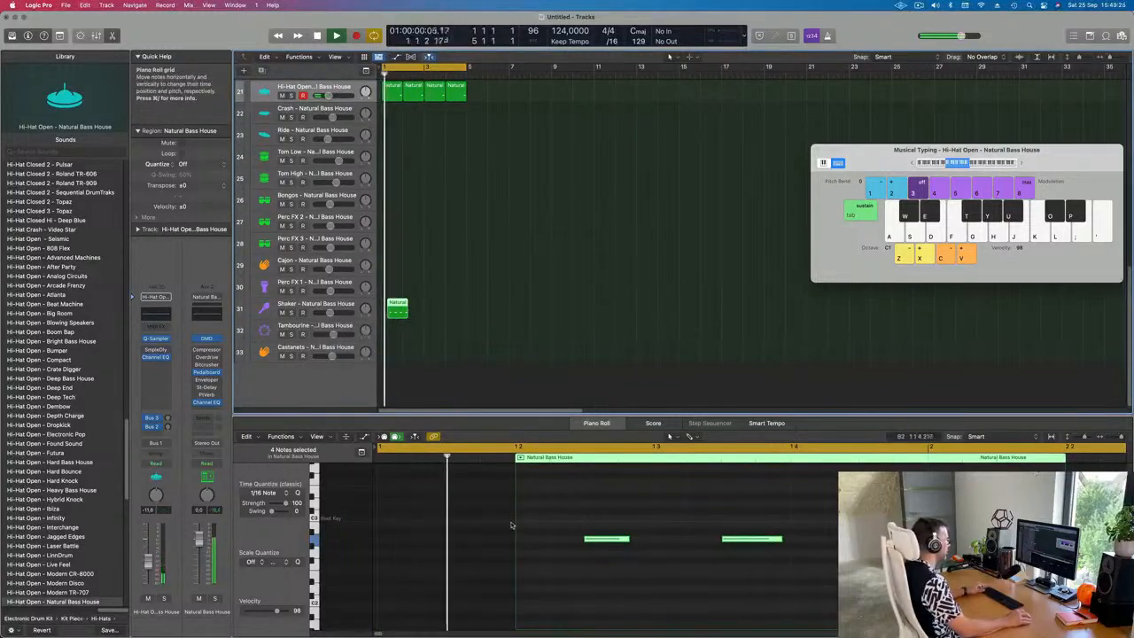
{"action": "key", "text": "space"}
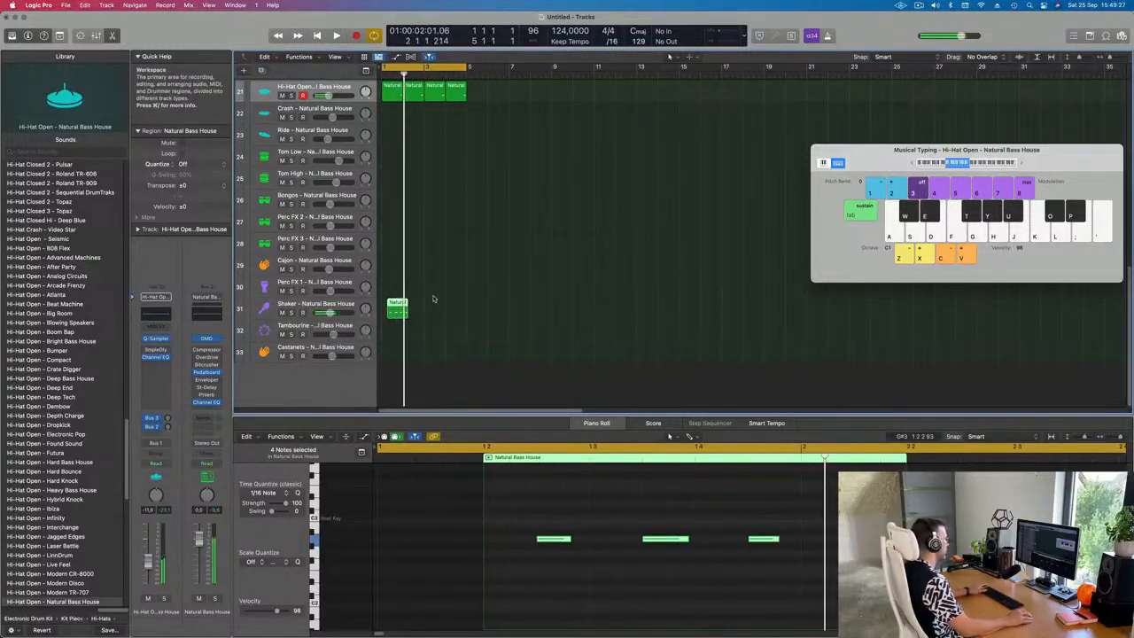
{"action": "left_click_drag", "start_coordinate": [394, 306], "coordinate": [389, 307]}
{"action": "key", "text": "space"}
Duplicate the Shaker region's four notes into a twelve-note sixteenth pattern and shorten the overlapping notes.
{"action": "left_click_drag", "start_coordinate": [417, 519], "coordinate": [838, 593]}
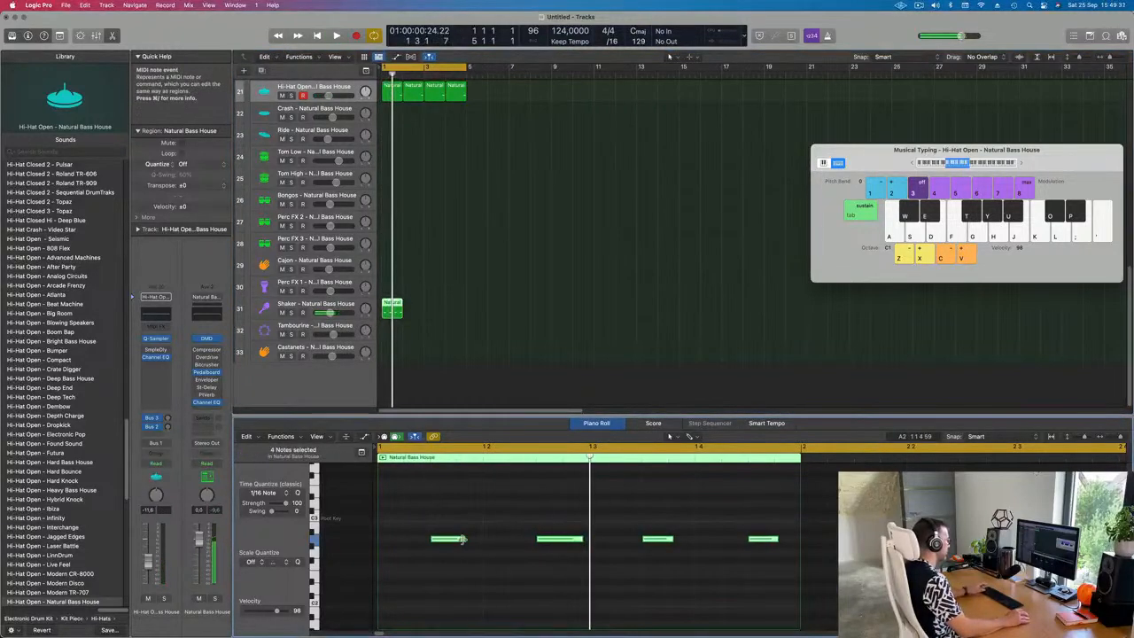
{"action": "left_click_drag", "start_coordinate": [447, 542], "coordinate": [472, 545]}
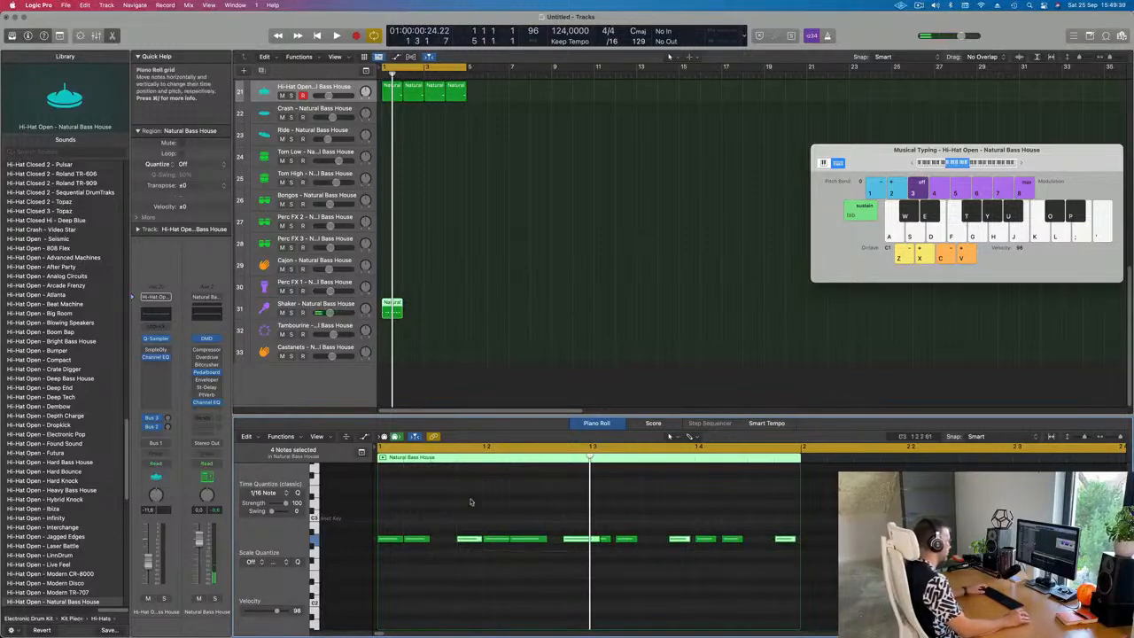
{"action": "left_click_drag", "start_coordinate": [398, 520], "coordinate": [739, 547]}
{"action": "left_click", "coordinate": [541, 521]}
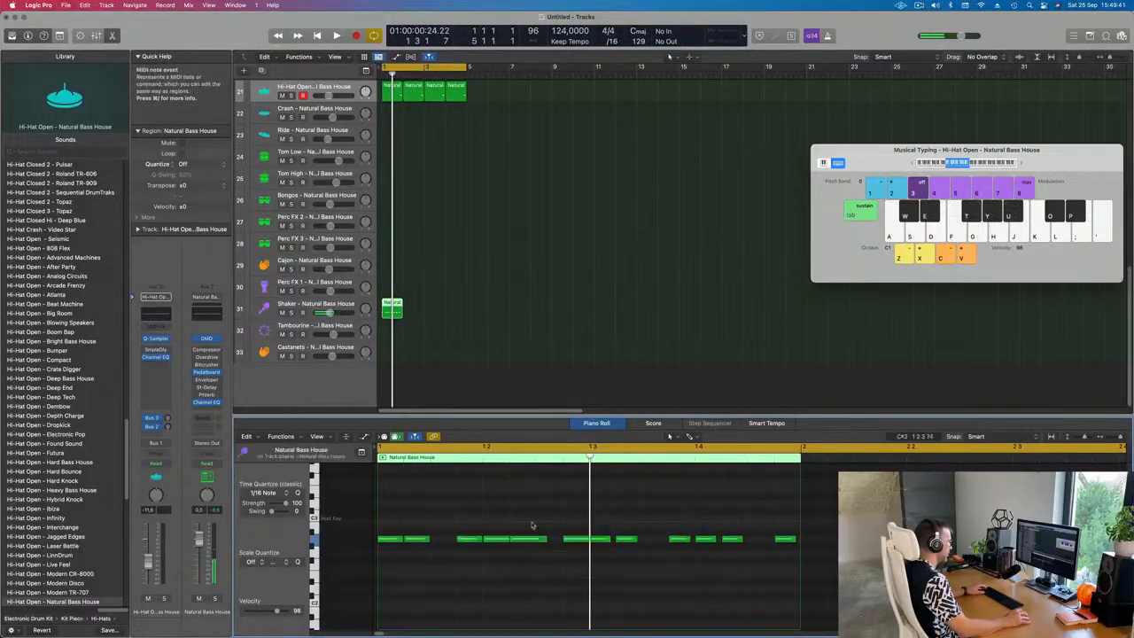
{"action": "left_click_drag", "start_coordinate": [507, 523], "coordinate": [594, 540]}
{"action": "left_click", "coordinate": [609, 538]}
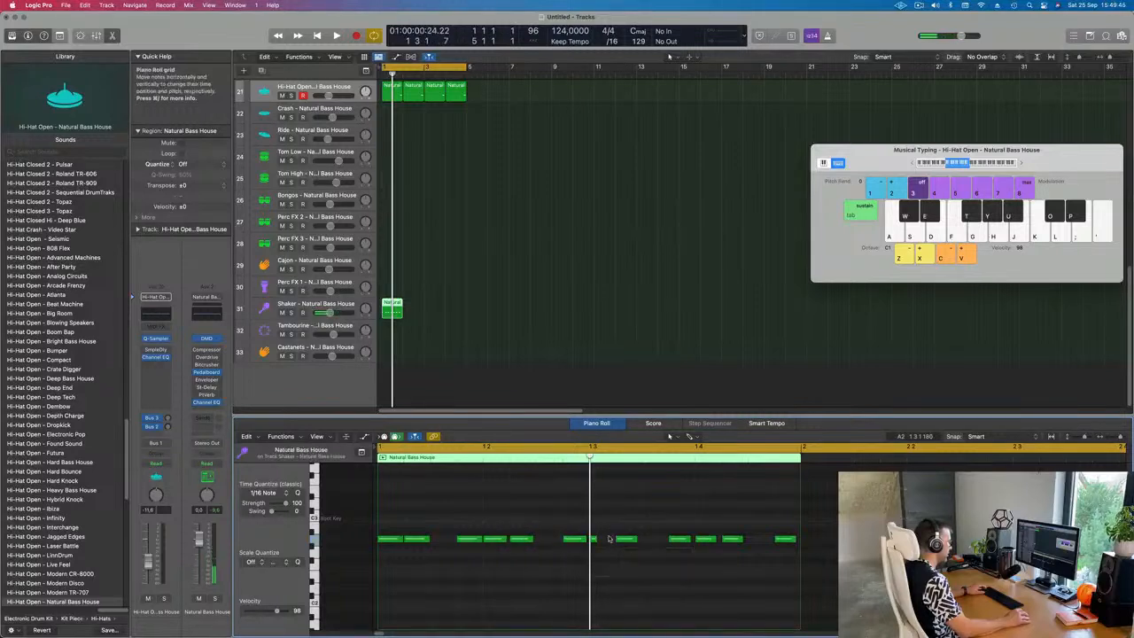
{"action": "left_click", "coordinate": [595, 540]}
Lower the Shaker track's volume to -15.6 dB during playback and select all notes in its region.
{"action": "key", "text": "space"}
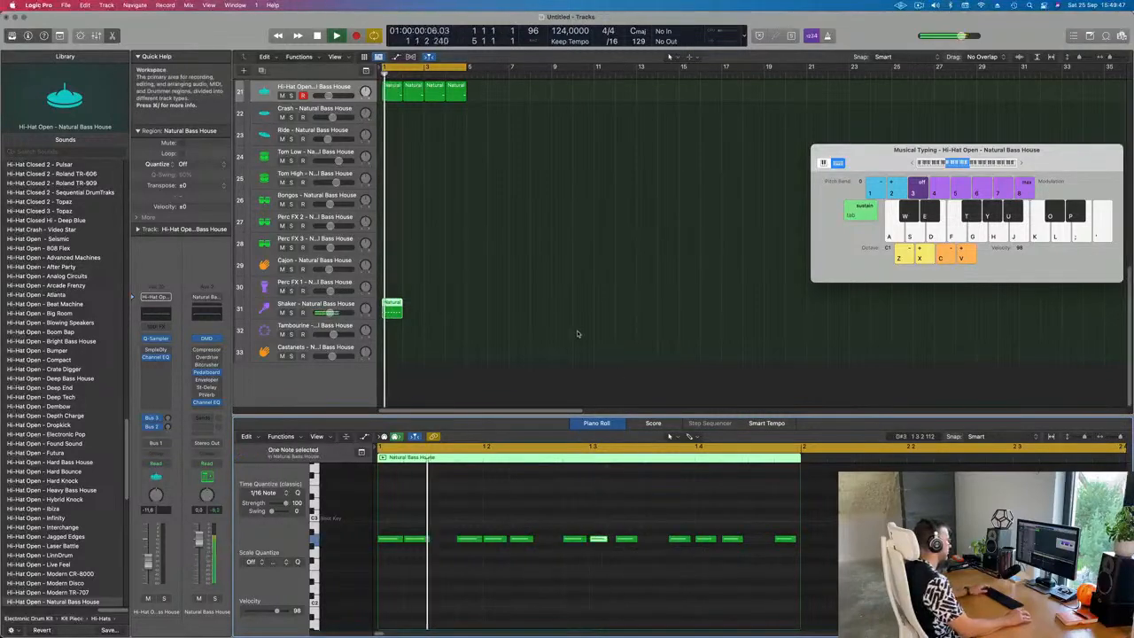
{"action": "left_click", "coordinate": [347, 306]}
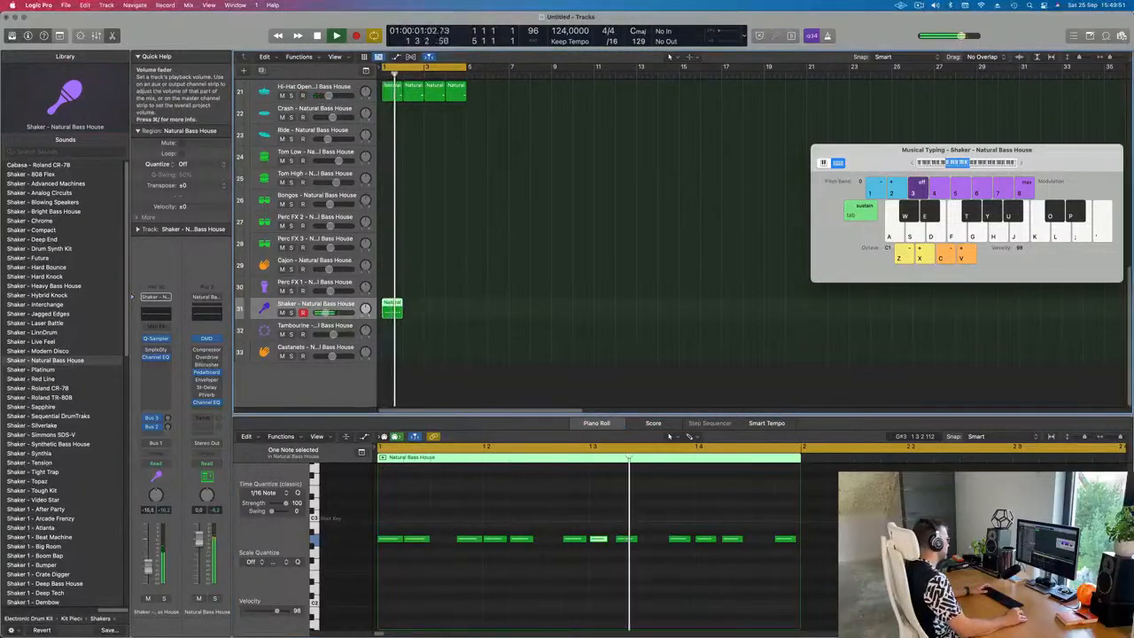
{"action": "left_click_drag", "start_coordinate": [375, 517], "coordinate": [777, 583]}
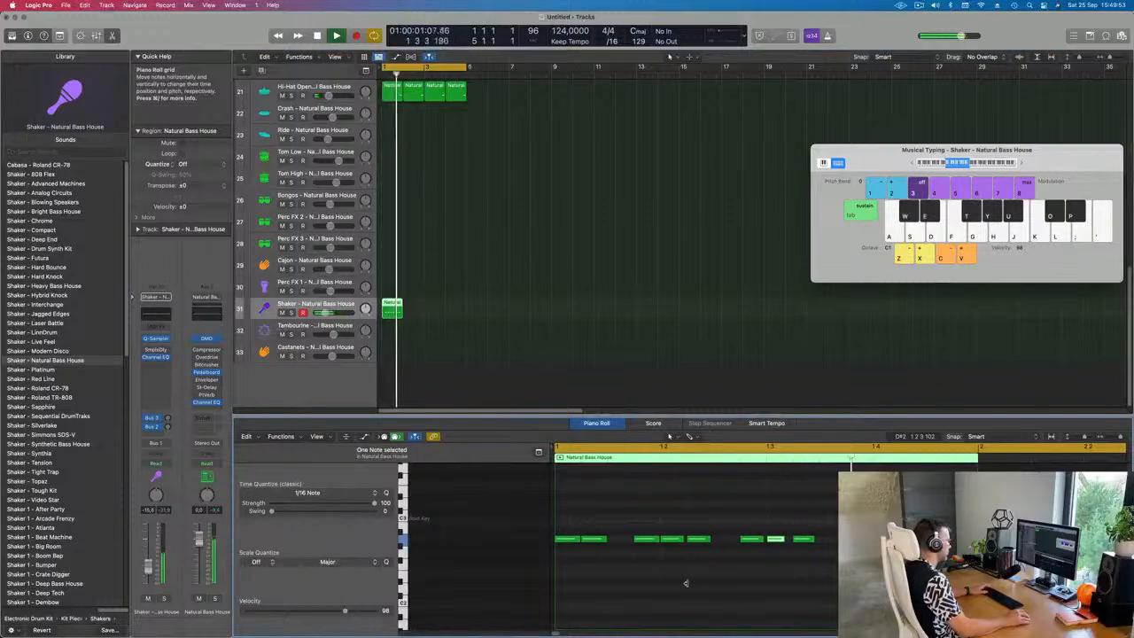
{"action": "left_click_drag", "start_coordinate": [581, 518], "coordinate": [842, 587]}
{"action": "key", "text": "space"}
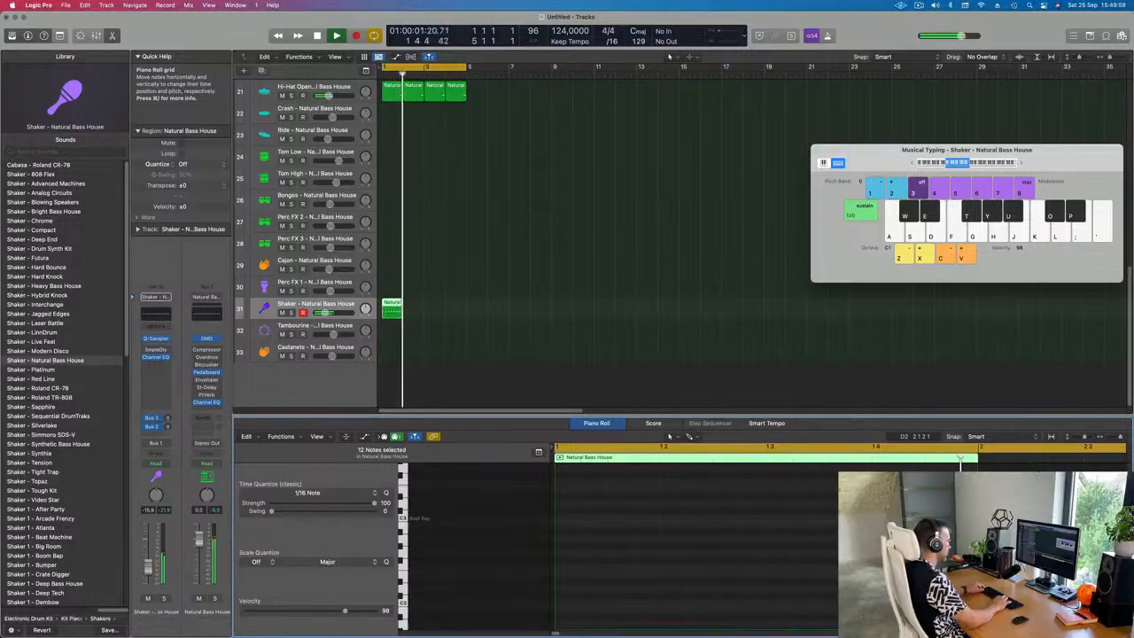
{"action": "key", "text": "space"}
{"action": "key", "text": "space"}
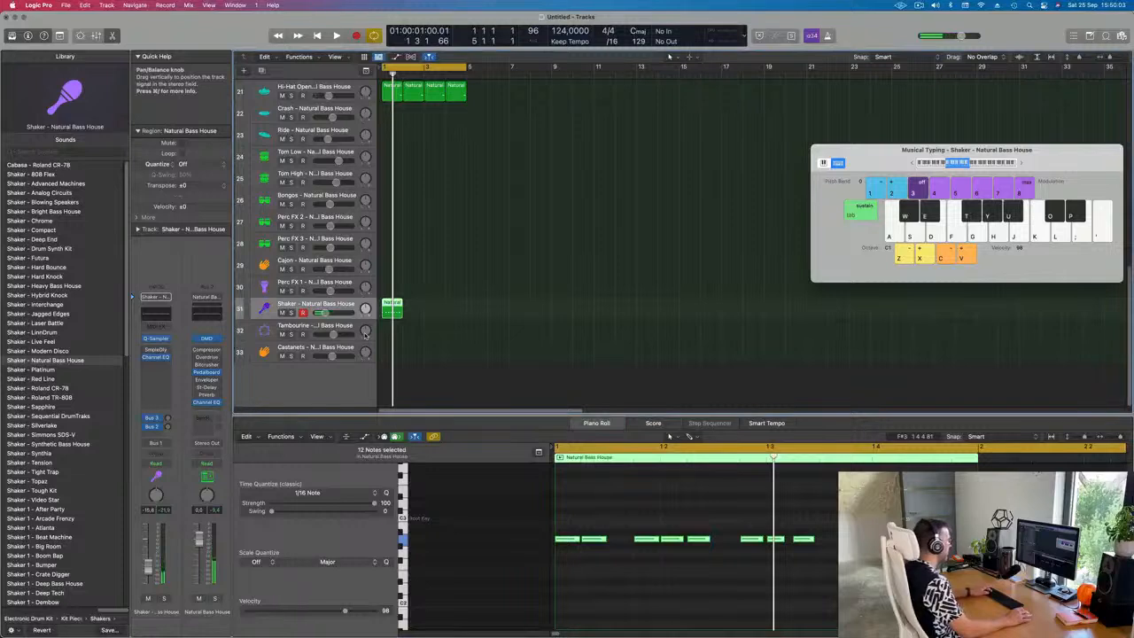
Repeat the Shaker region until it fills all four cycled bars.
{"action": "key", "text": "super+r"}
{"action": "key", "text": "super+r"}
{"action": "key", "text": "space"}
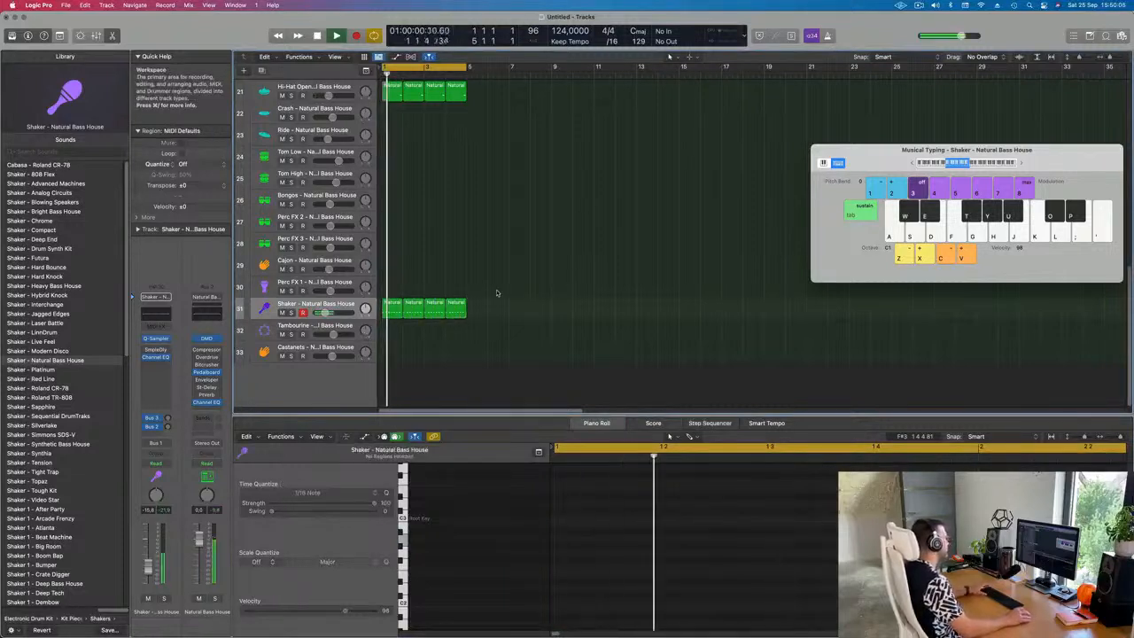
Raise the Shaker track's Bus 2 send to add delay while the loop plays.
{"action": "left_click", "coordinate": [281, 312]}
{"action": "key", "text": "space"}
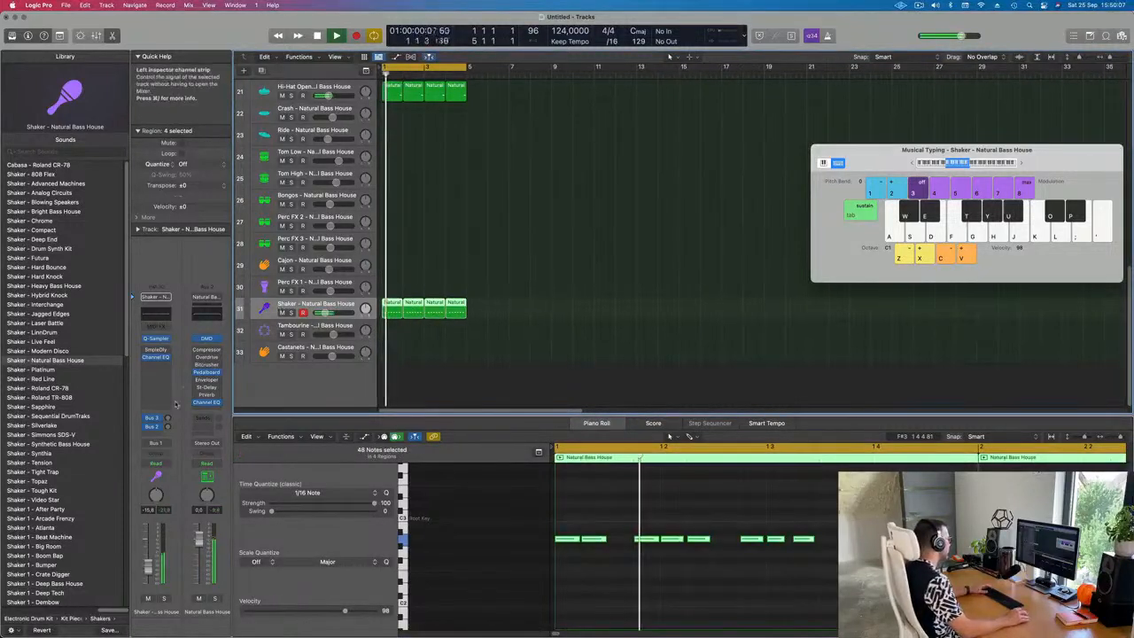
{"action": "left_click", "coordinate": [167, 428]}
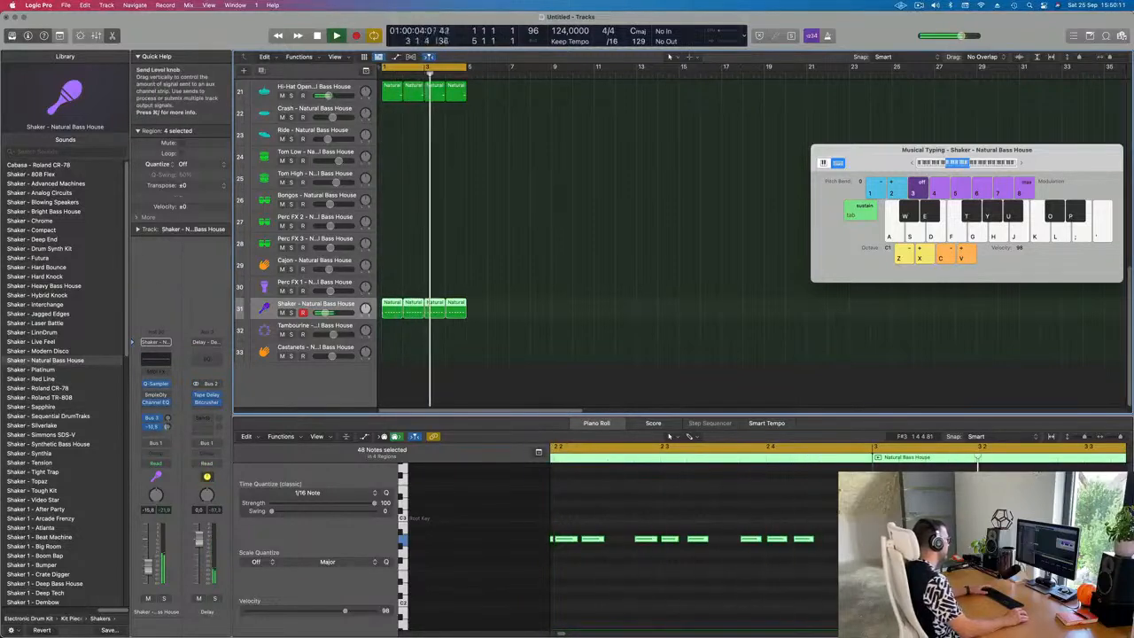
{"action": "left_click", "coordinate": [561, 206]}
Insert the Alchemy synth on the Inst 1 track and move its window clear of the arrangement.
{"action": "scroll", "coordinate": [562, 203], "scroll_direction": "up", "scroll_amount": 10}
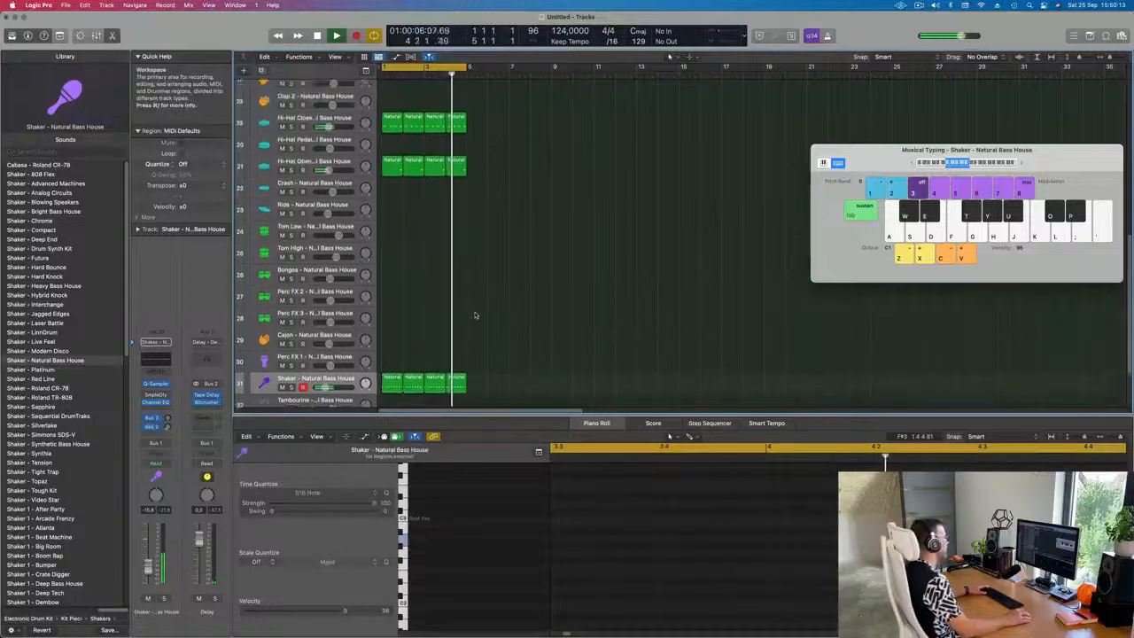
{"action": "scroll", "coordinate": [475, 182], "scroll_direction": "down", "scroll_amount": 3}
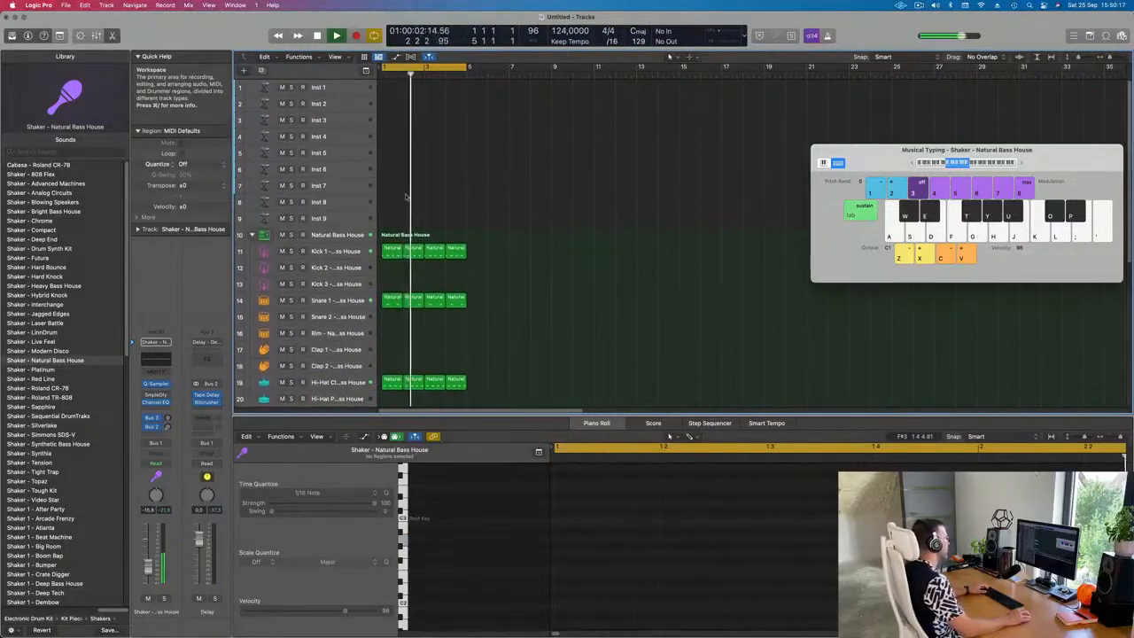
{"action": "left_click", "coordinate": [346, 88]}
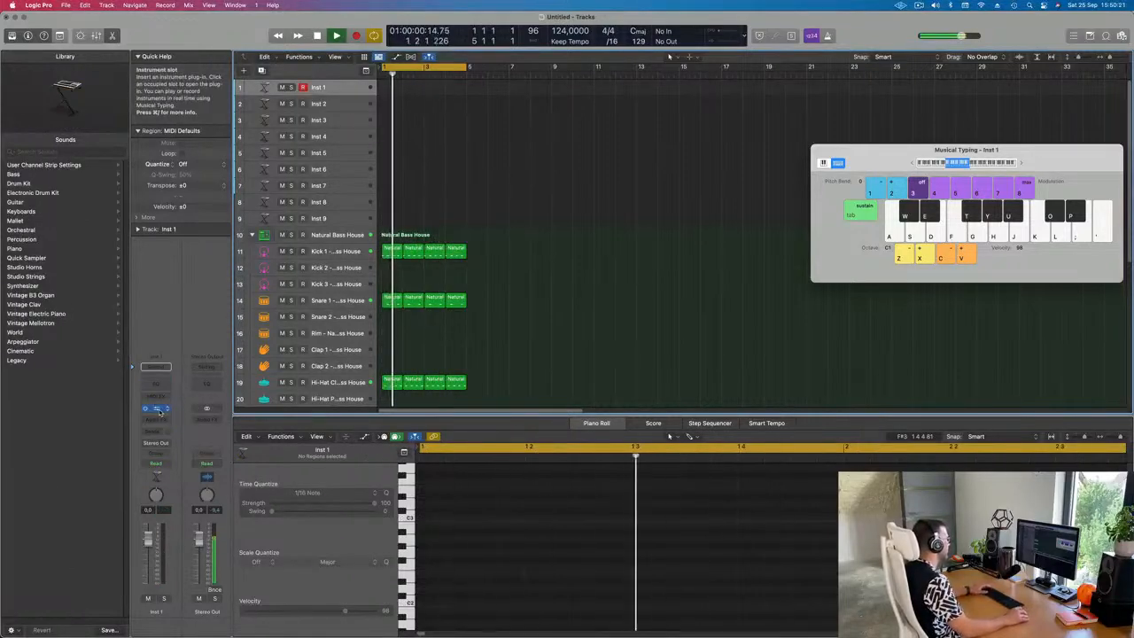
{"action": "left_click_drag", "start_coordinate": [517, 132], "coordinate": [954, 142]}
Repeat all drum regions to fill 16 bars and extend the cycle range to bar 17.
{"action": "key", "text": "space"}
{"action": "left_click", "coordinate": [550, 156]}
{"action": "key", "text": "super+a"}
{"action": "key", "text": "super+r"}
{"action": "key", "text": "super+r"}
{"action": "key", "text": "super+r"}
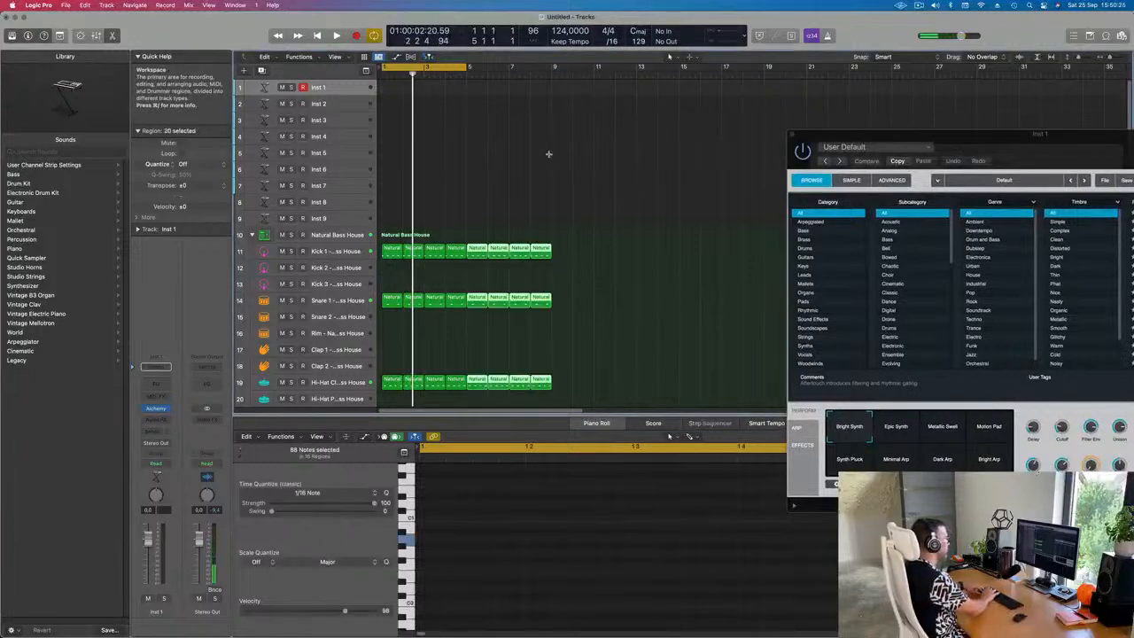
{"action": "key", "text": "space"}
{"action": "scroll", "coordinate": [444, 99], "scroll_direction": "down", "scroll_amount": 5}
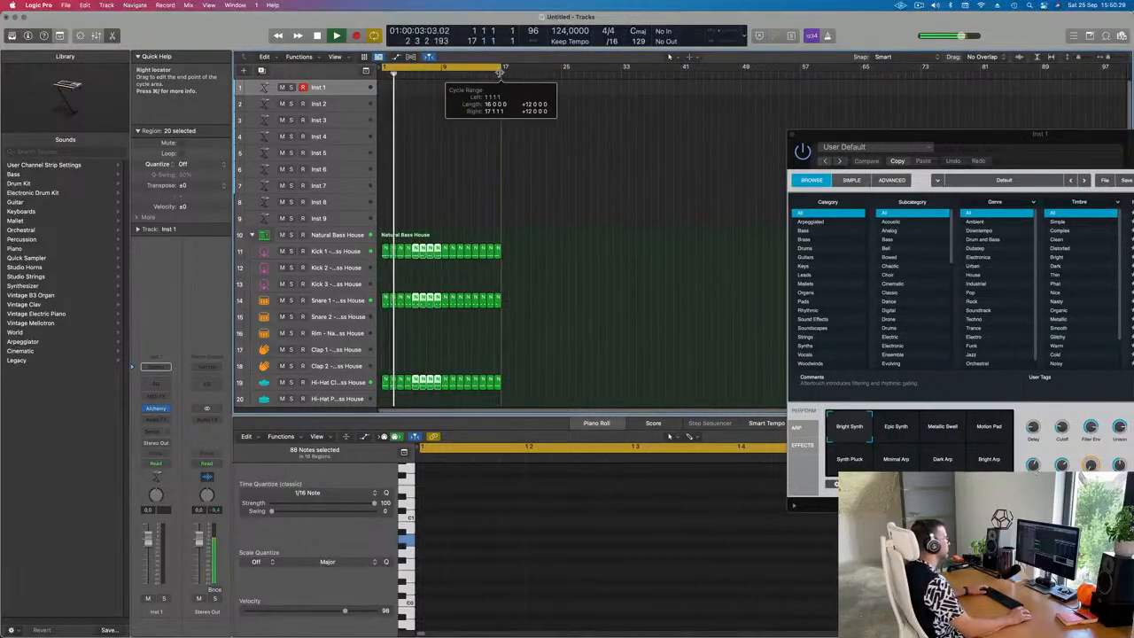
Show the Musical Typing keyboard, filter Alchemy's presets to the Bass category and load Bamboo Slurp.
{"action": "left_click_drag", "start_coordinate": [928, 140], "coordinate": [503, 120]}
{"action": "key", "text": "super+k"}
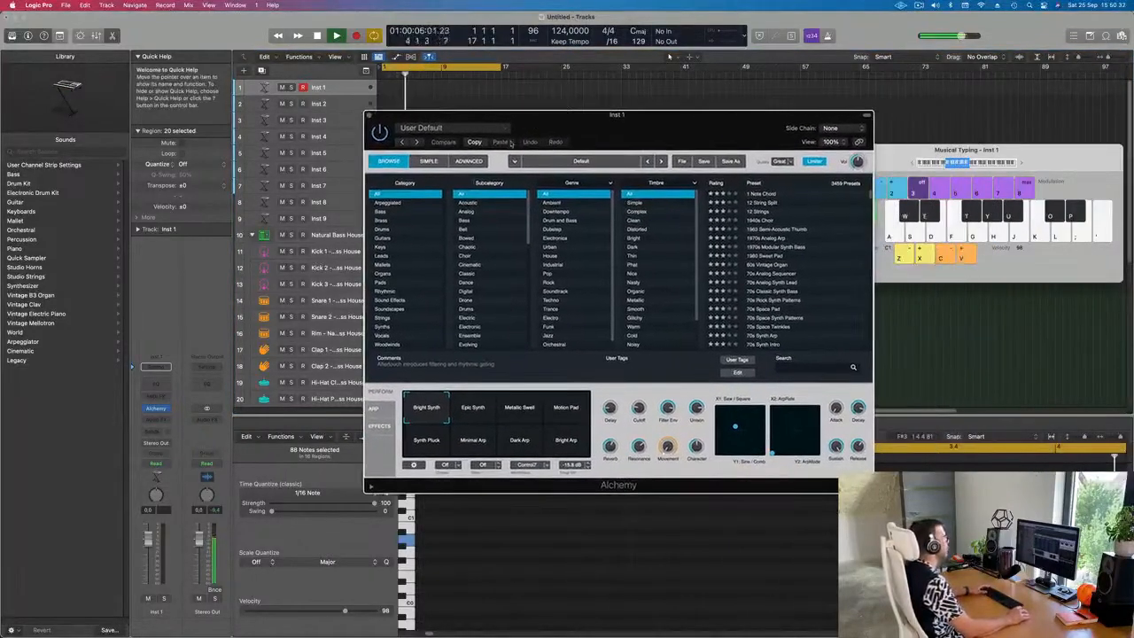
{"action": "left_click", "coordinate": [381, 212]}
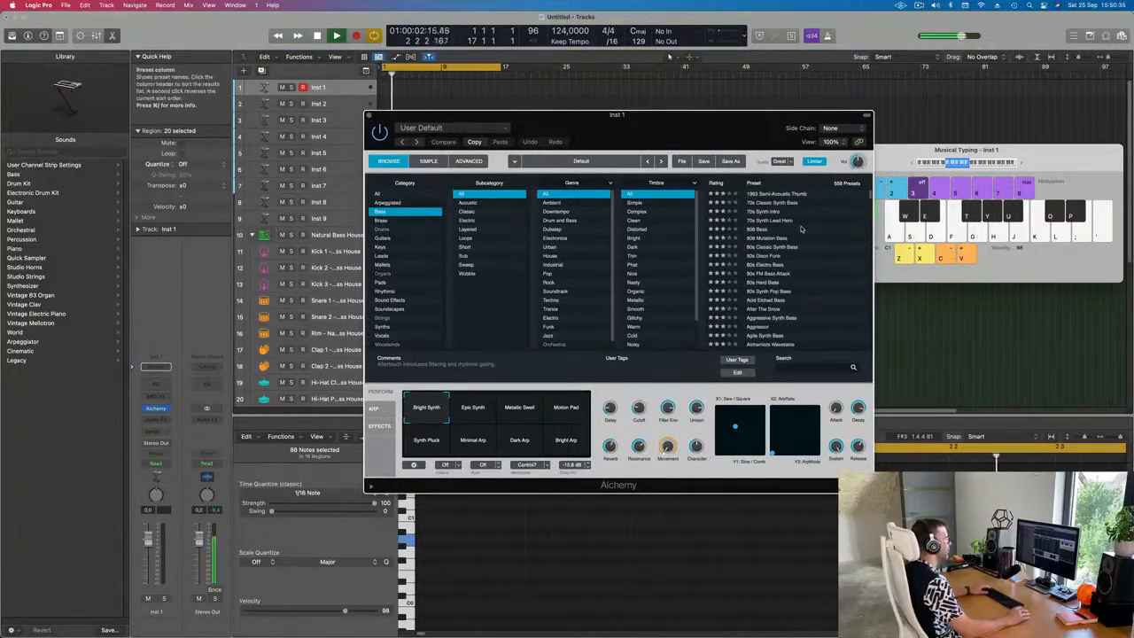
{"action": "scroll", "coordinate": [794, 259], "scroll_direction": "down", "scroll_amount": 8}
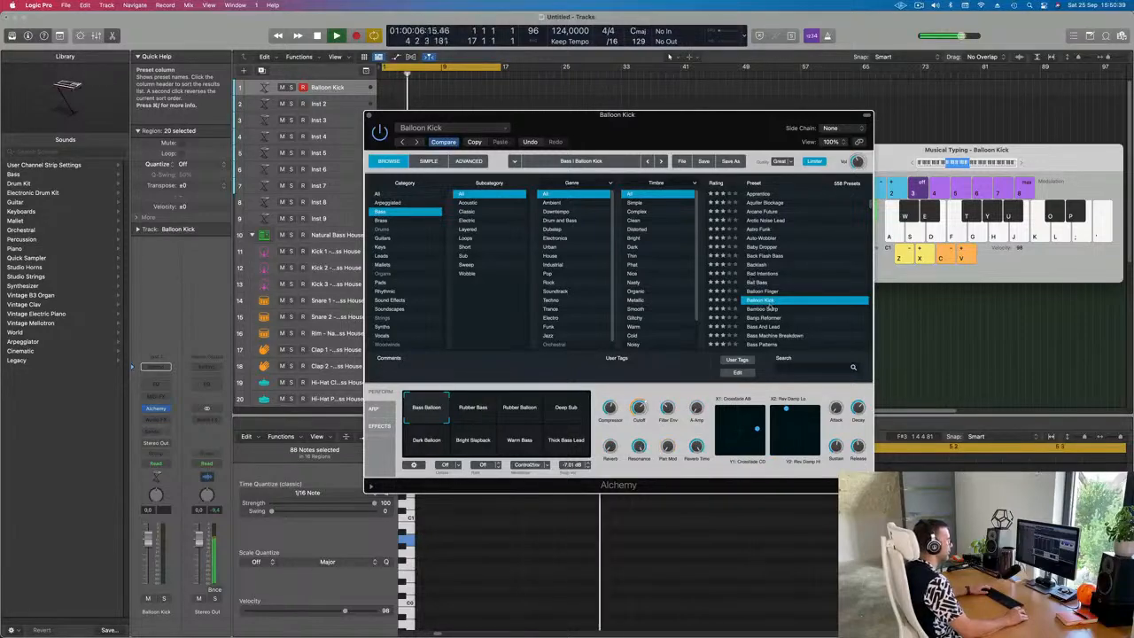
{"action": "left_click", "coordinate": [769, 307]}
Arrange the Alchemy and Musical Typing windows so that both can be used alongside the track list.
{"action": "left_click_drag", "start_coordinate": [680, 134], "coordinate": [692, 200]}
{"action": "left_click_drag", "start_coordinate": [874, 159], "coordinate": [844, 82]}
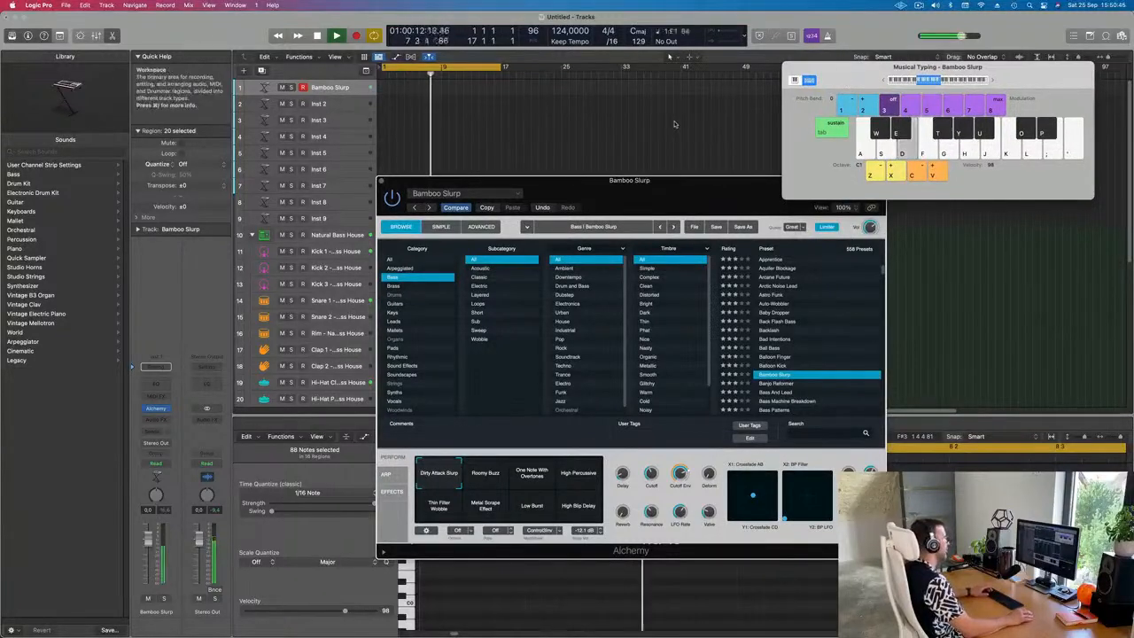
{"action": "left_click_drag", "start_coordinate": [672, 186], "coordinate": [647, 183]}
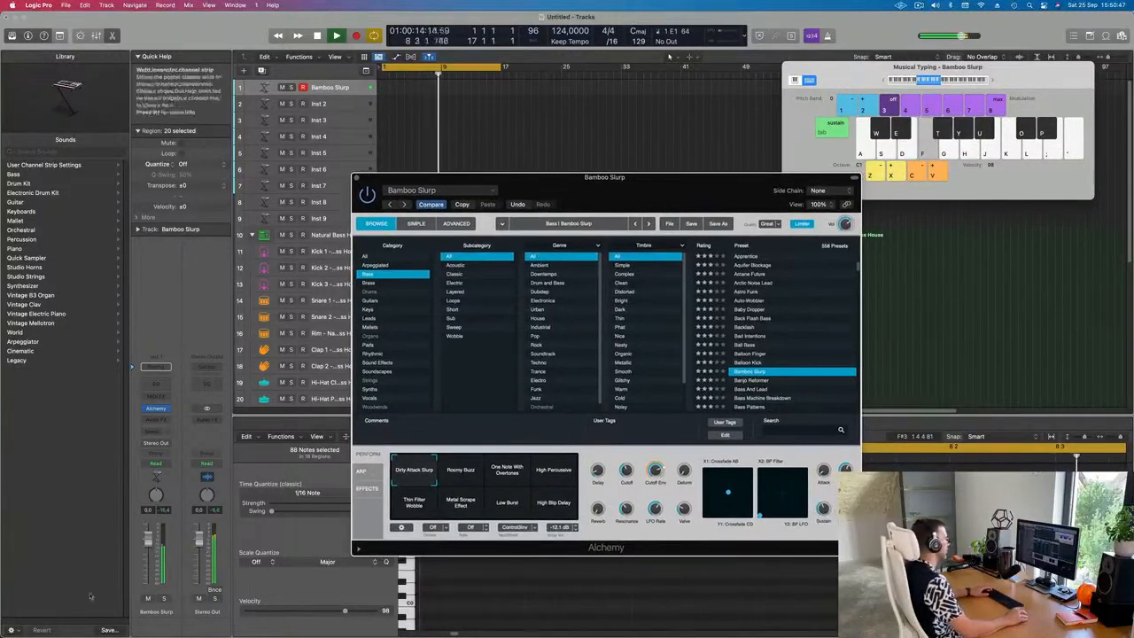
Lower the bass track to -5.9 dB and Musical Typing's octave to C0 while auditioning Bamboo Slurp's Transform pad variations up to Thin Filter Wobble.
{"action": "left_click", "coordinate": [465, 475]}
{"action": "left_click", "coordinate": [507, 478]}
{"action": "left_click", "coordinate": [550, 479]}
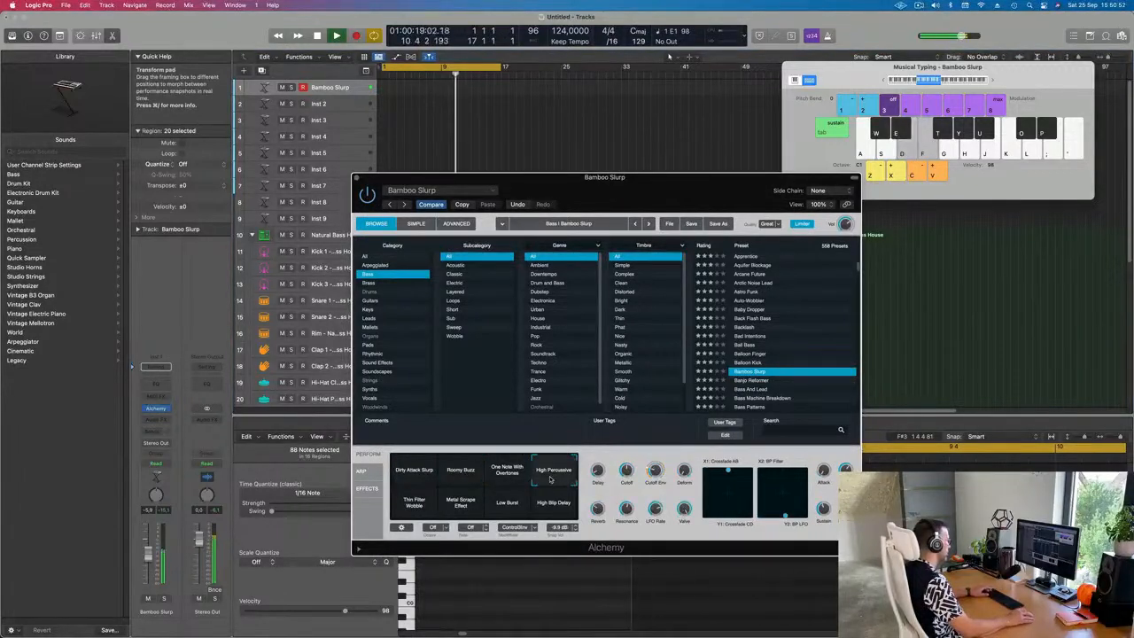
{"action": "left_click", "coordinate": [883, 80]}
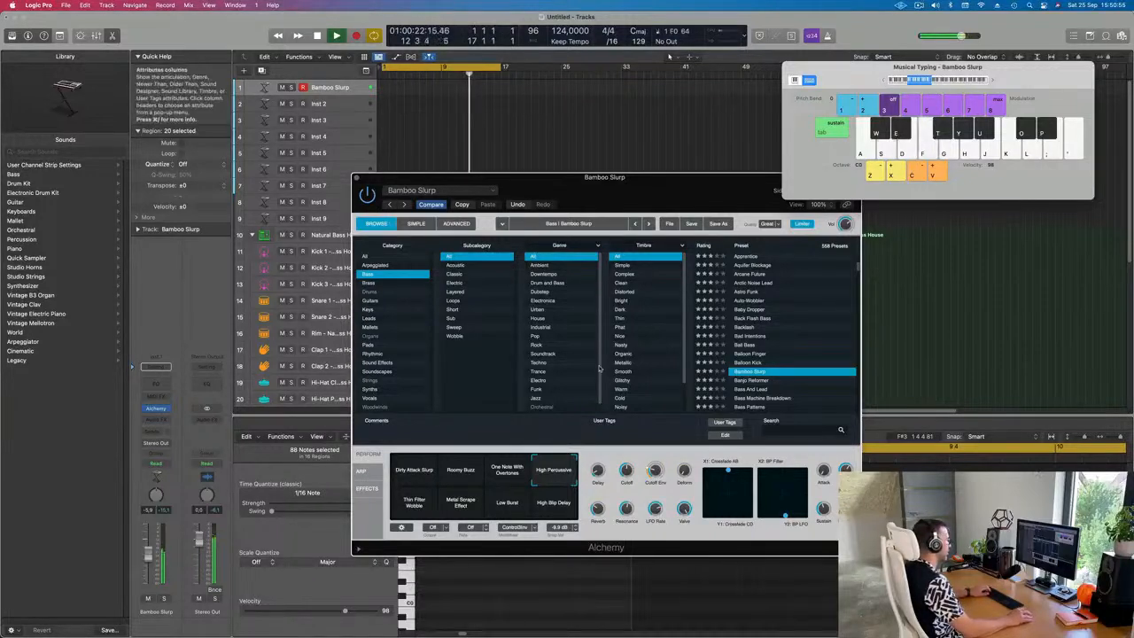
{"action": "left_click", "coordinate": [410, 511]}
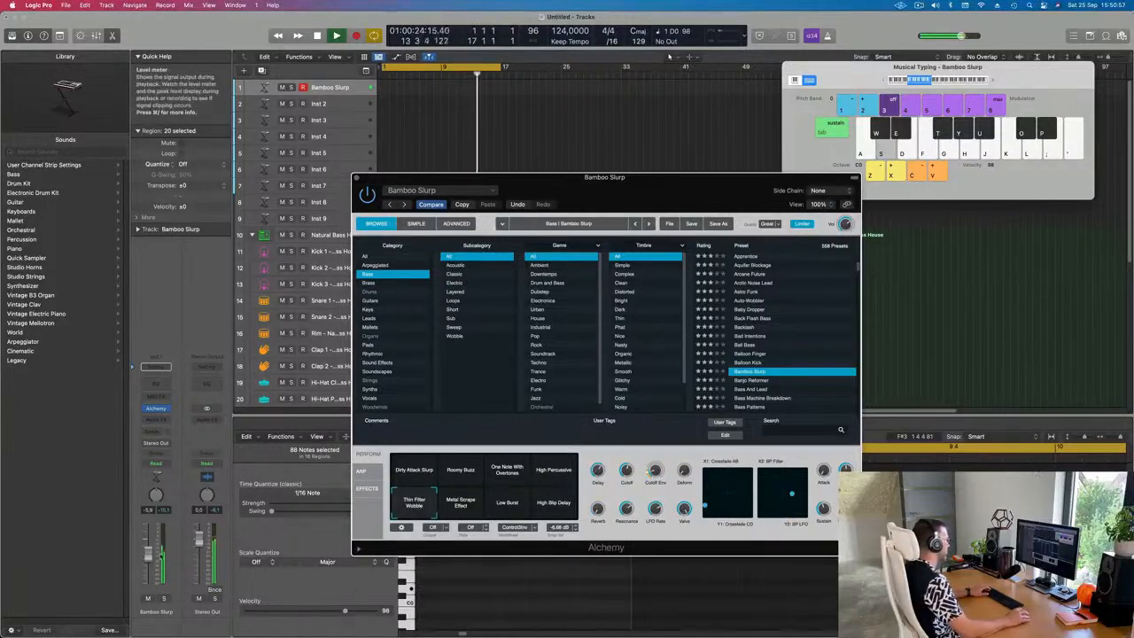
Audition the Battered Bass, Big Boss and Bottom Feeder presets in Alchemy, and load Bouncing Bass.
{"action": "scroll", "coordinate": [764, 373], "scroll_direction": "down", "scroll_amount": 1}
{"action": "scroll", "coordinate": [764, 365], "scroll_direction": "down", "scroll_amount": 6}
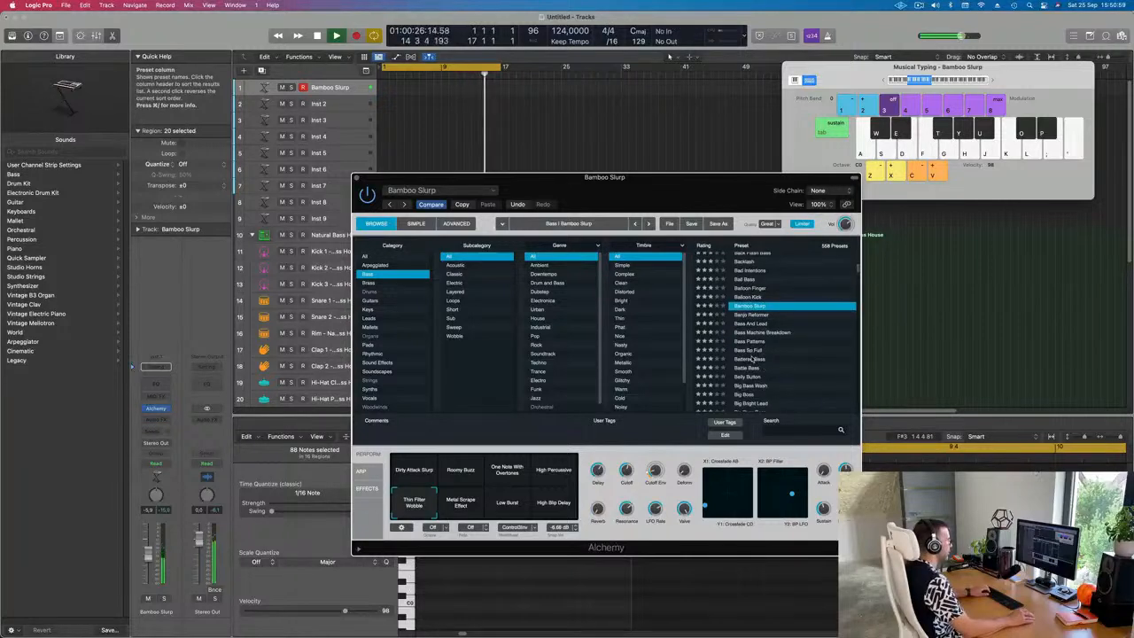
{"action": "left_click", "coordinate": [752, 359]}
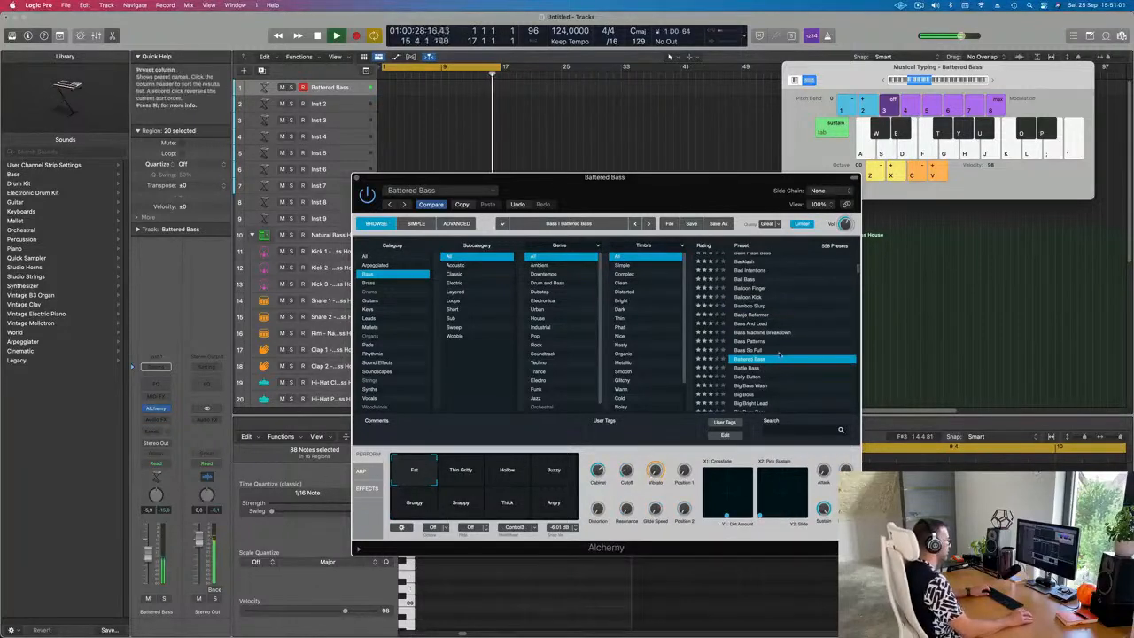
{"action": "scroll", "coordinate": [780, 356], "scroll_direction": "down", "scroll_amount": 4}
{"action": "left_click", "coordinate": [752, 358]}
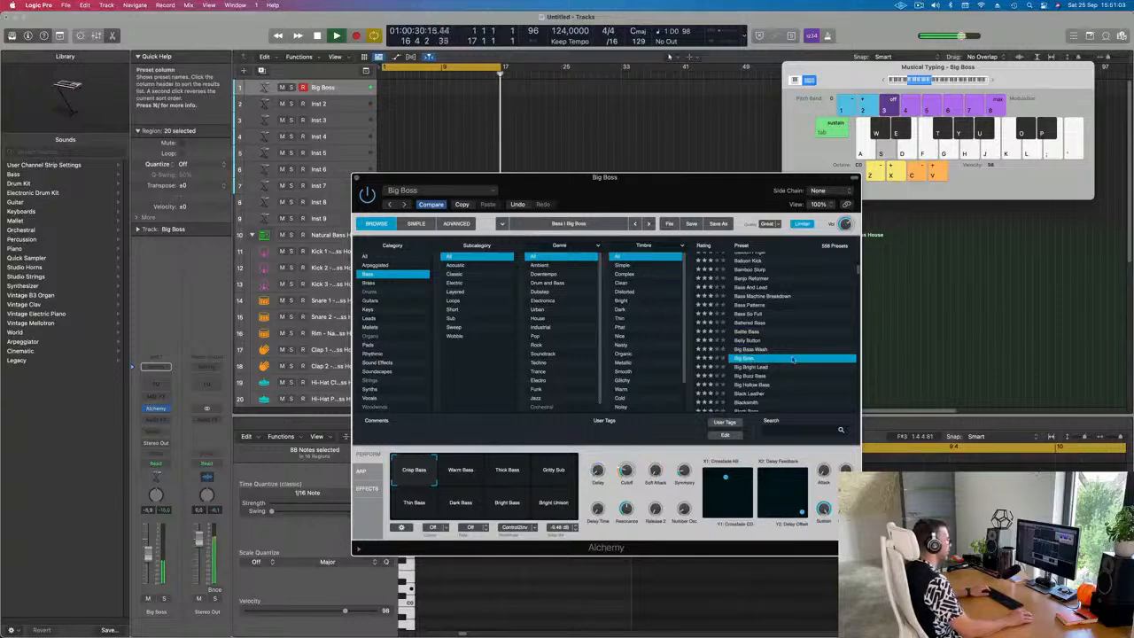
{"action": "scroll", "coordinate": [764, 320], "scroll_direction": "down", "scroll_amount": 7}
{"action": "left_click", "coordinate": [744, 337]}
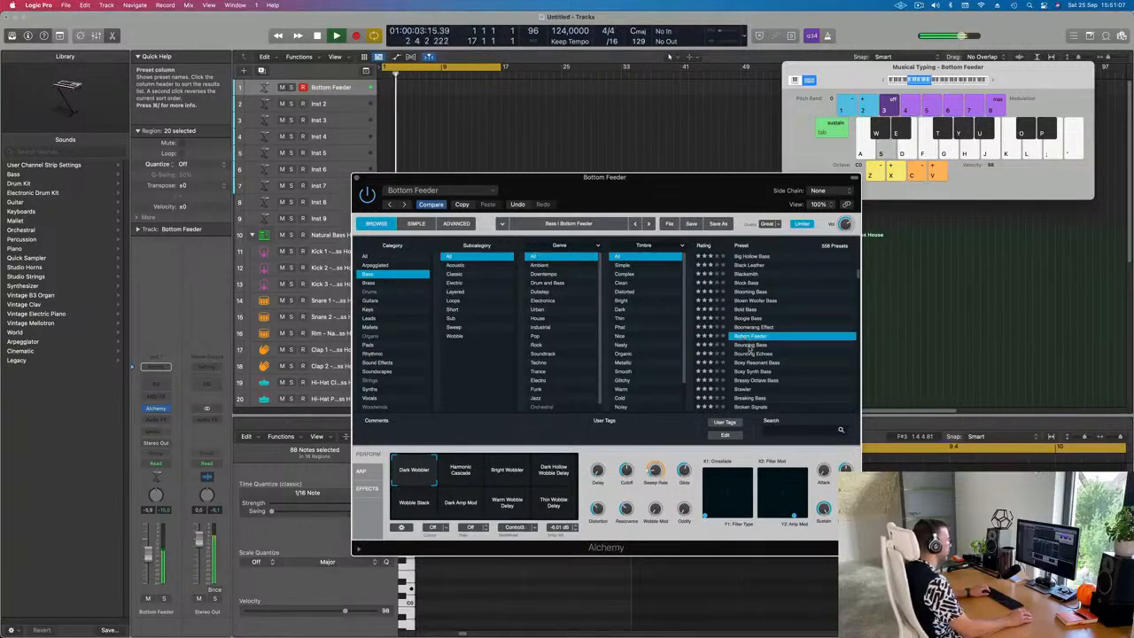
{"action": "left_click", "coordinate": [750, 344]}
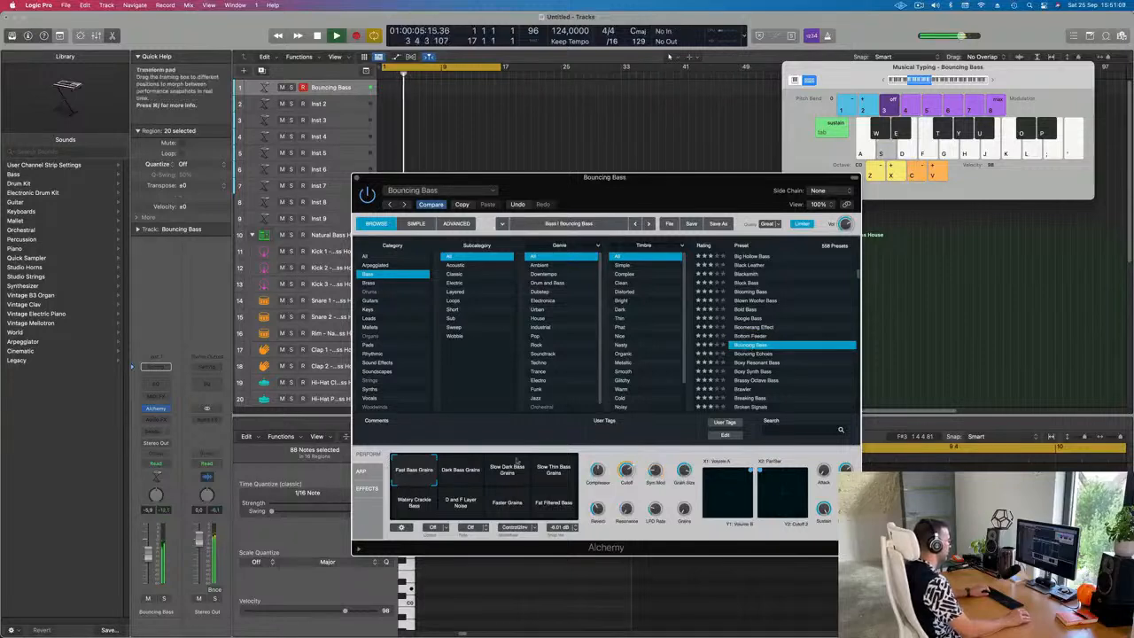
Raise Musical Typing's octave to C2 and audition Bouncing Bass's Transform pad variations from Dark Bass Grains to Fat Filtered Bass.
{"action": "left_click", "coordinate": [994, 82]}
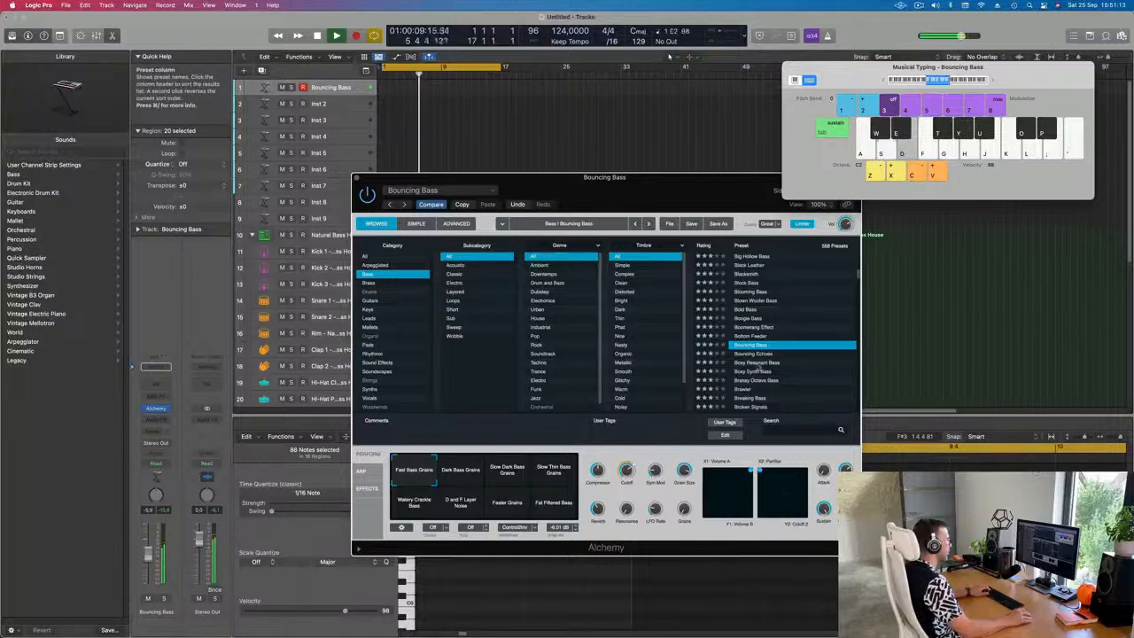
{"action": "left_click", "coordinate": [460, 507]}
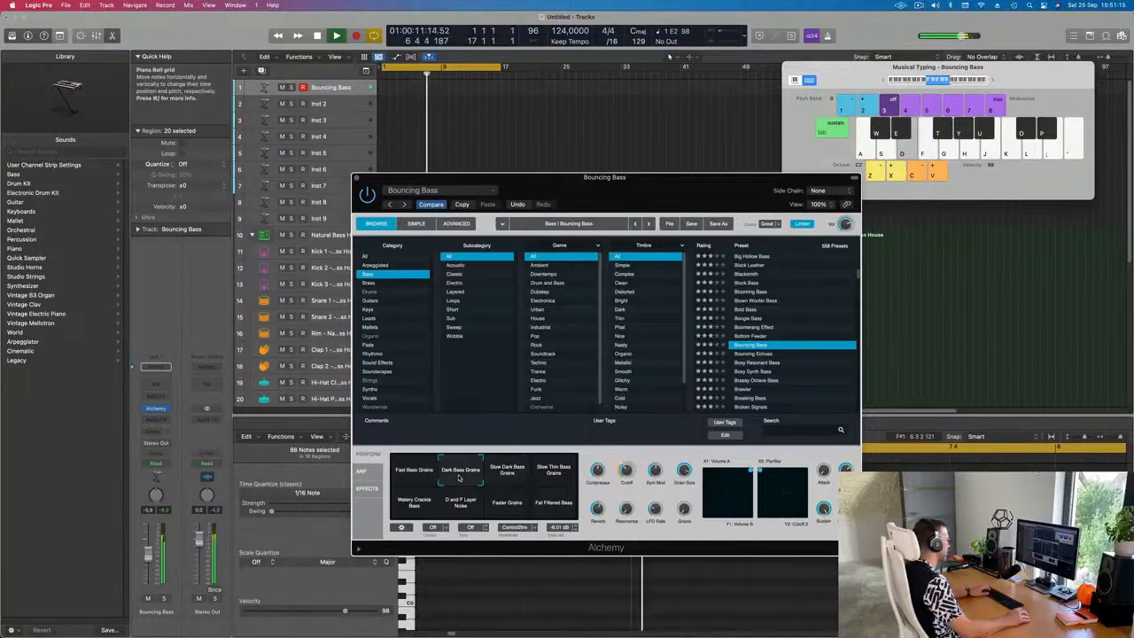
{"action": "left_click", "coordinate": [461, 508]}
{"action": "left_click", "coordinate": [508, 505]}
{"action": "left_click", "coordinate": [553, 505]}
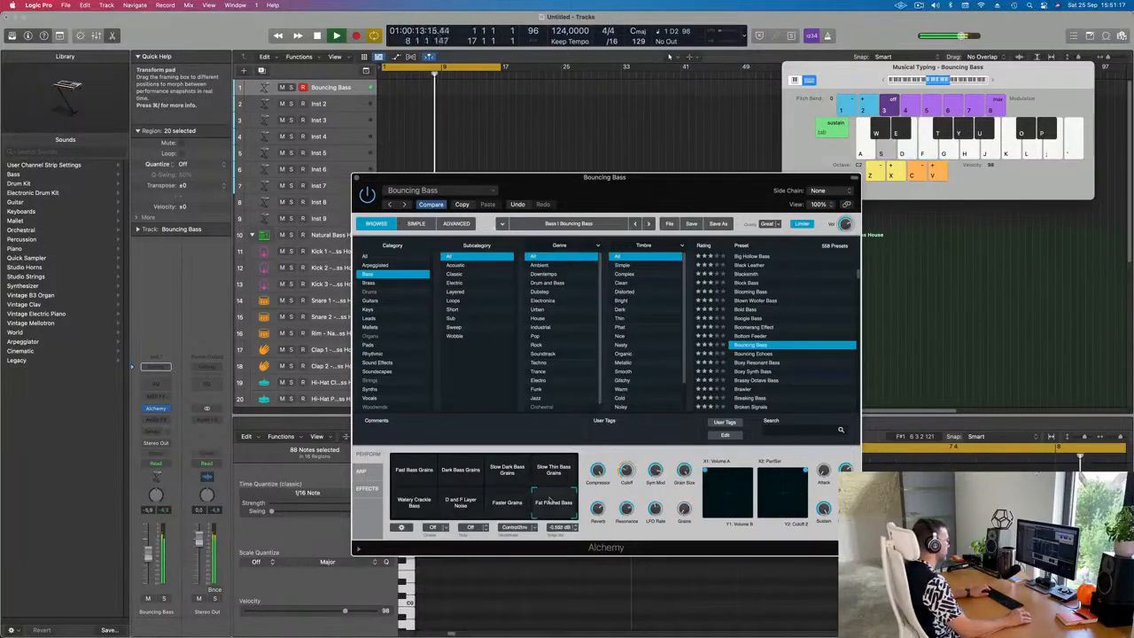
Audition the Boxy Resonant Bass and Brassy Octave Bass presets, playing test notes with Musical Typing lowered to octave C1.
{"action": "scroll", "coordinate": [788, 270], "scroll_direction": "down", "scroll_amount": 3}
{"action": "left_click", "coordinate": [750, 316]}
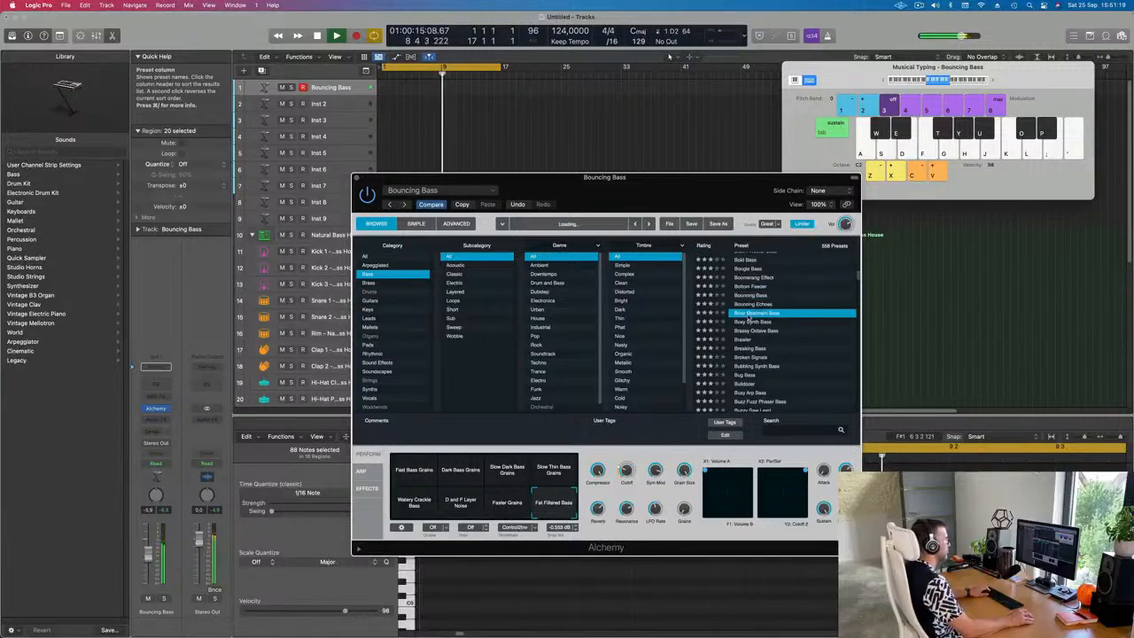
{"action": "scroll", "coordinate": [753, 317], "scroll_direction": "down", "scroll_amount": 1}
{"action": "left_click", "coordinate": [754, 313]}
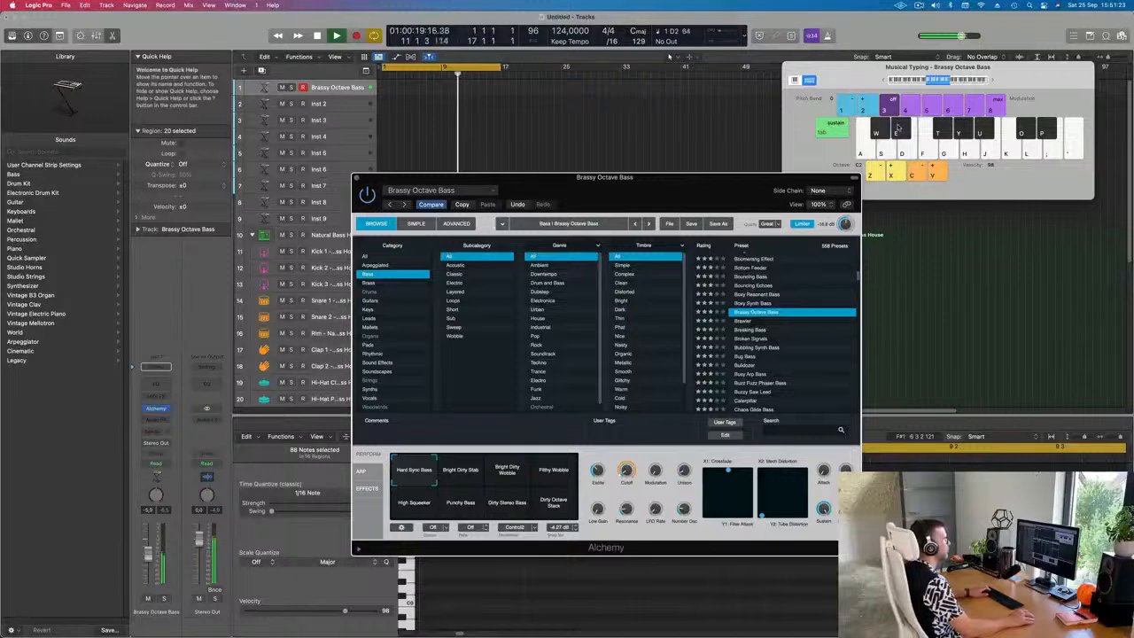
{"action": "key", "text": "s"}
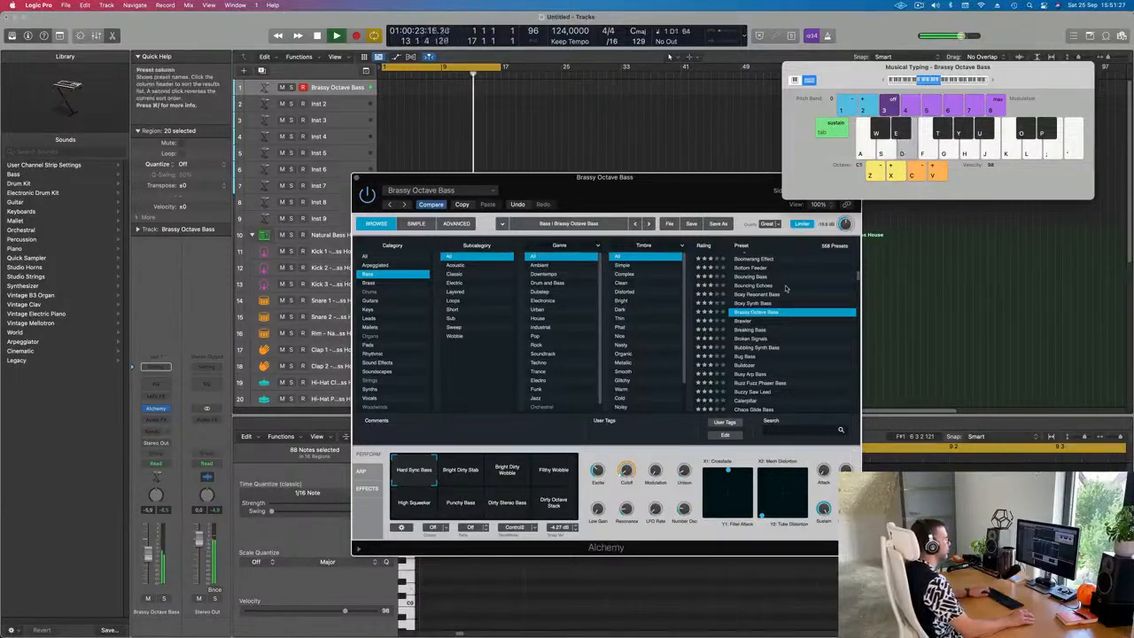
Audition the Bug Bass, Busy Arp Bass and Caterpillar presets, including Caterpillar's Thick Filter Mod, Dense Wobble and Fat Decay variations.
{"action": "scroll", "coordinate": [752, 337], "scroll_direction": "down", "scroll_amount": 3}
{"action": "left_click", "coordinate": [750, 287]}
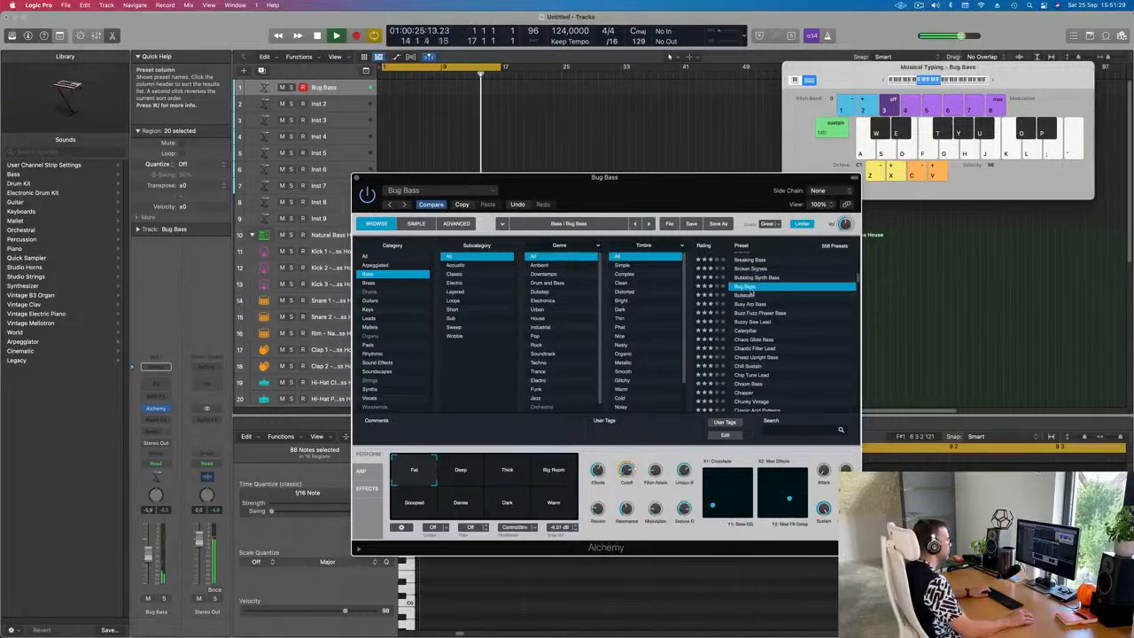
{"action": "left_click", "coordinate": [750, 304]}
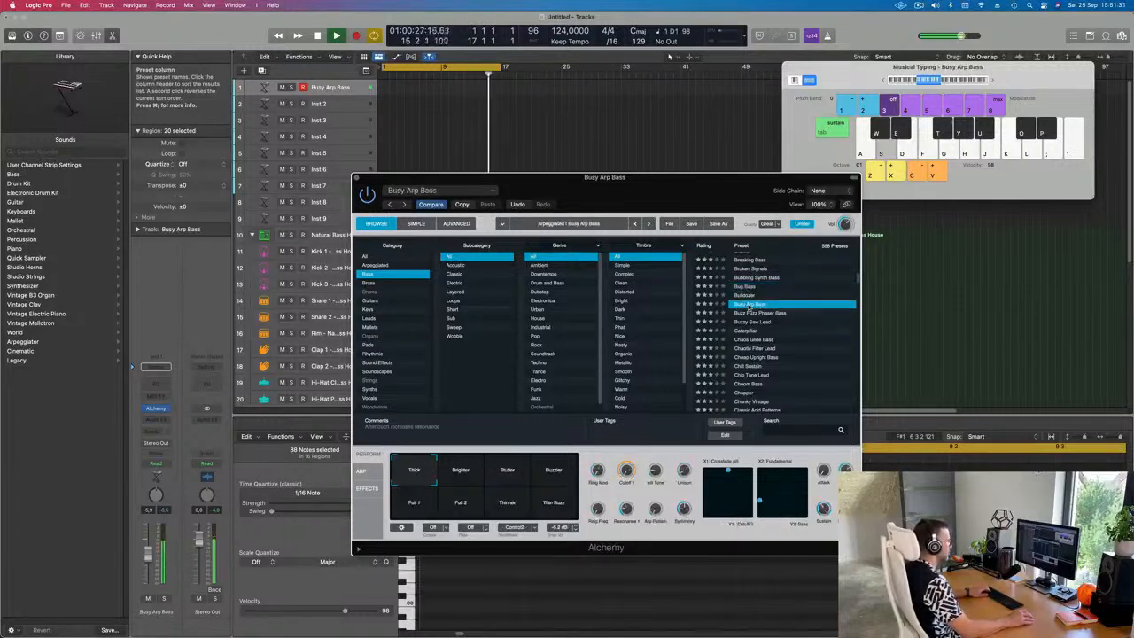
{"action": "scroll", "coordinate": [763, 339], "scroll_direction": "down", "scroll_amount": 1}
{"action": "left_click", "coordinate": [749, 308]}
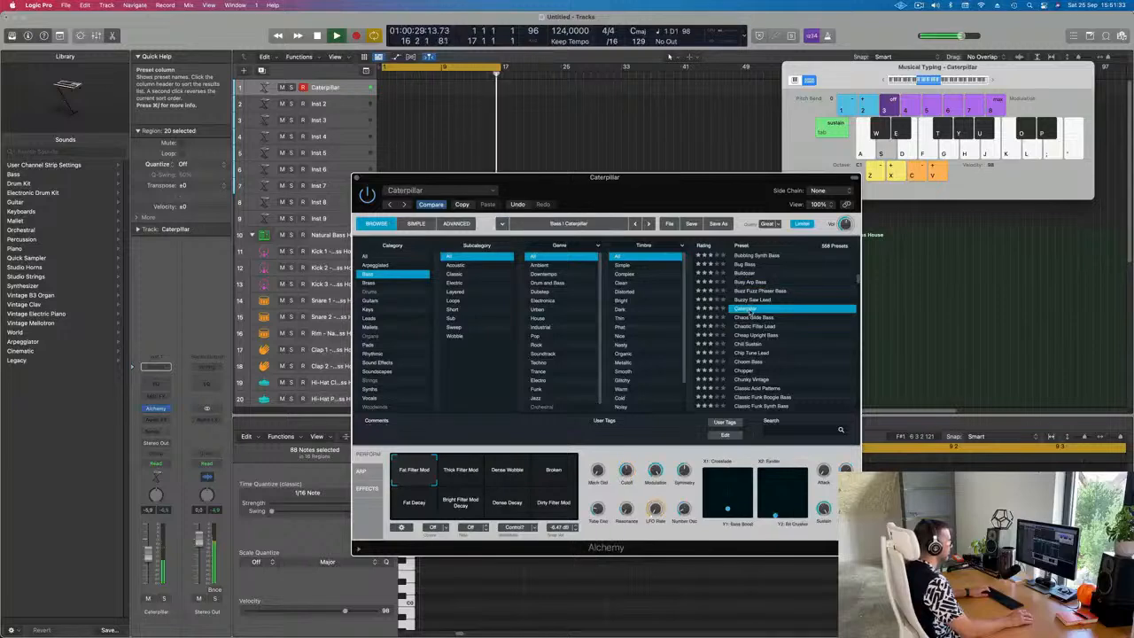
{"action": "left_click", "coordinate": [461, 477]}
{"action": "left_click", "coordinate": [506, 477]}
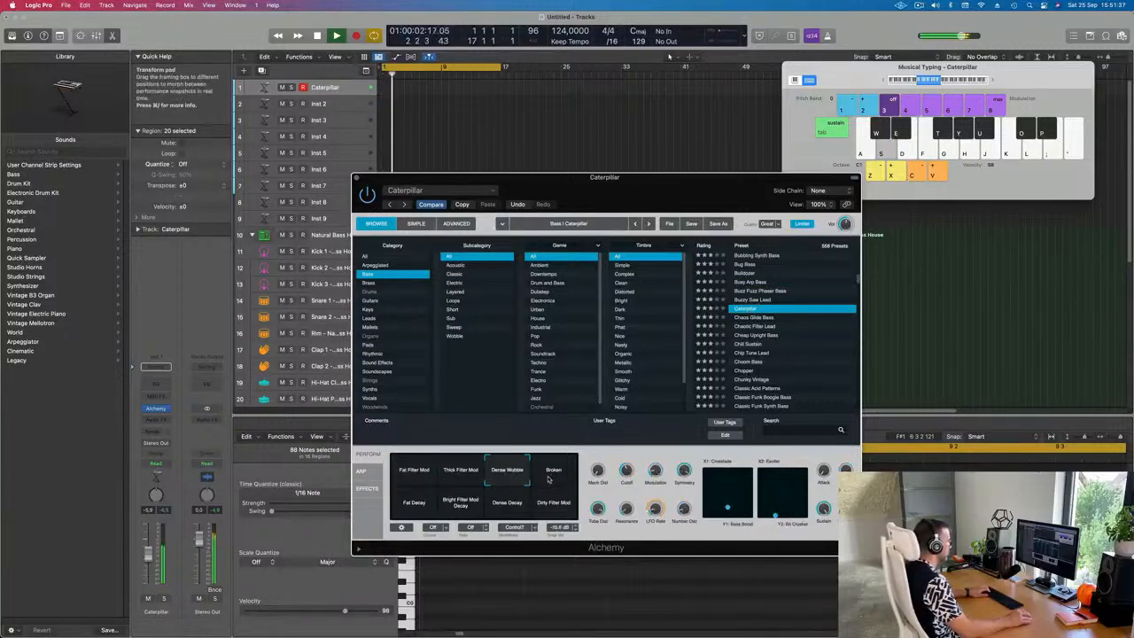
{"action": "left_click", "coordinate": [413, 504]}
Audition the Chip Tune Lead, Clean 70s Synth Bass, Concussion Bass and Crypt Bass presets, including Crypt Bass's Shimmer and Sub variations.
{"action": "scroll", "coordinate": [780, 328], "scroll_direction": "down", "scroll_amount": 3}
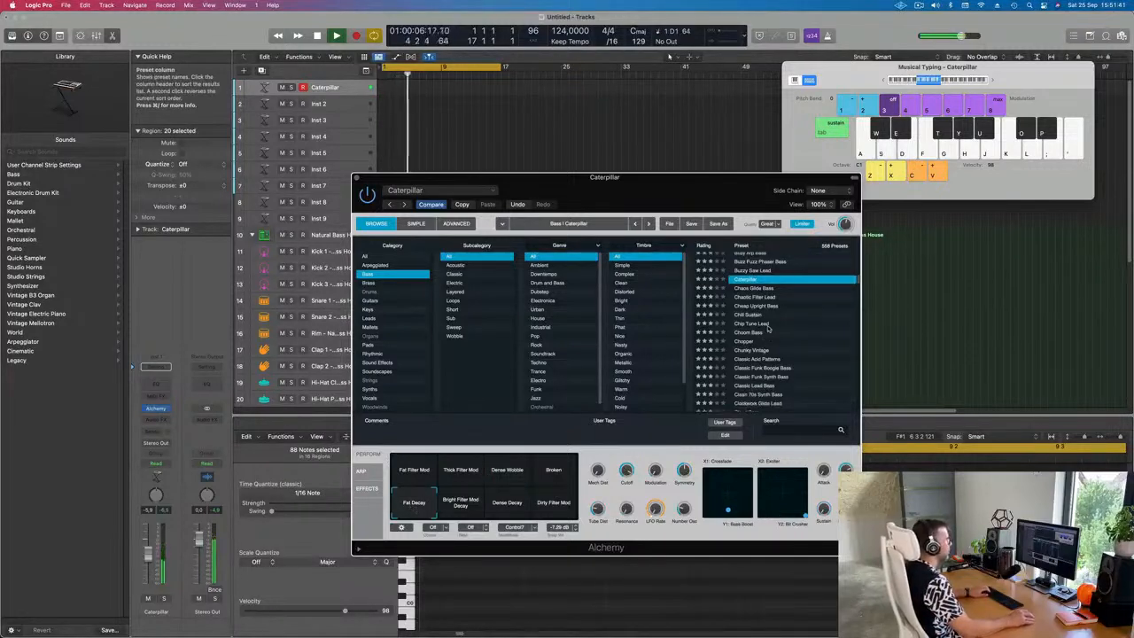
{"action": "left_click", "coordinate": [768, 324]}
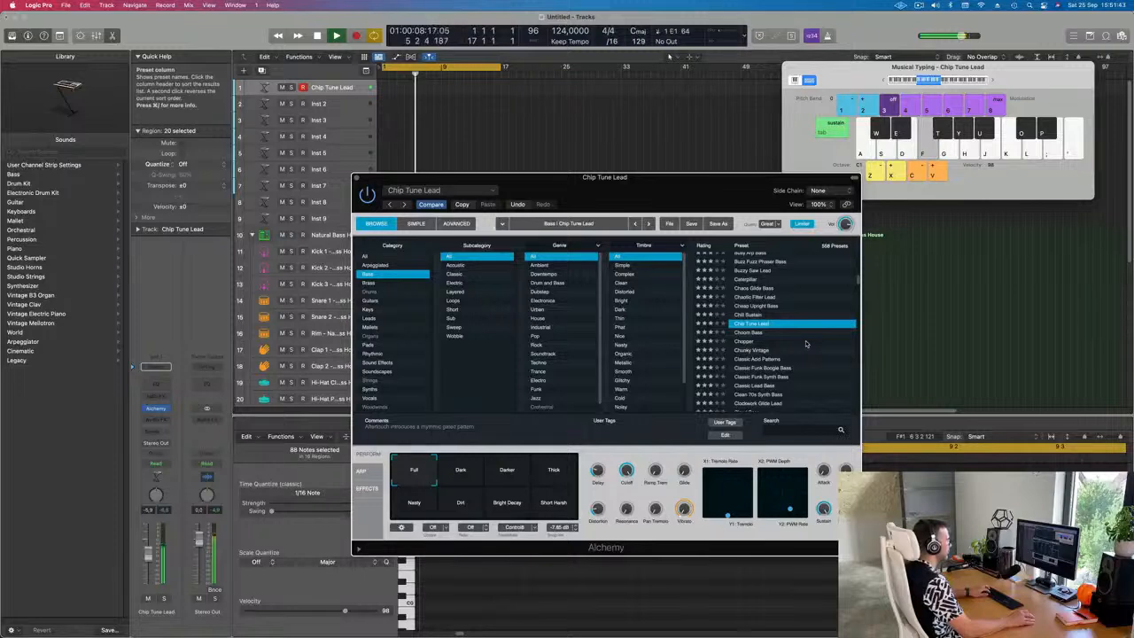
{"action": "scroll", "coordinate": [798, 346], "scroll_direction": "down", "scroll_amount": 3}
{"action": "left_click", "coordinate": [759, 346]}
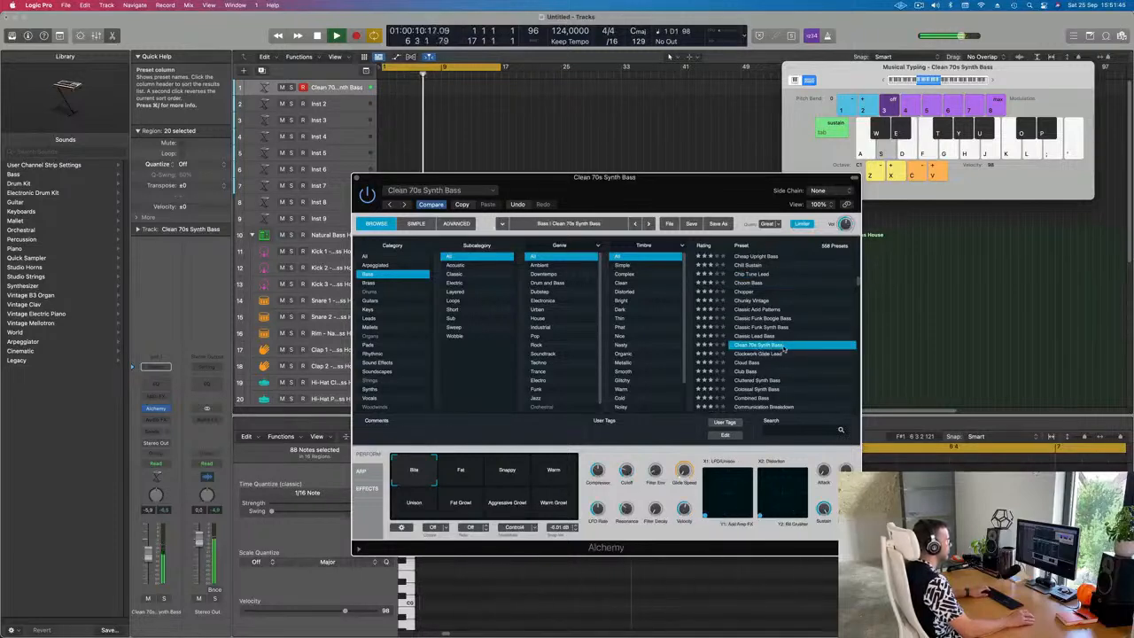
{"action": "scroll", "coordinate": [759, 350], "scroll_direction": "down", "scroll_amount": 4}
{"action": "left_click", "coordinate": [759, 329]}
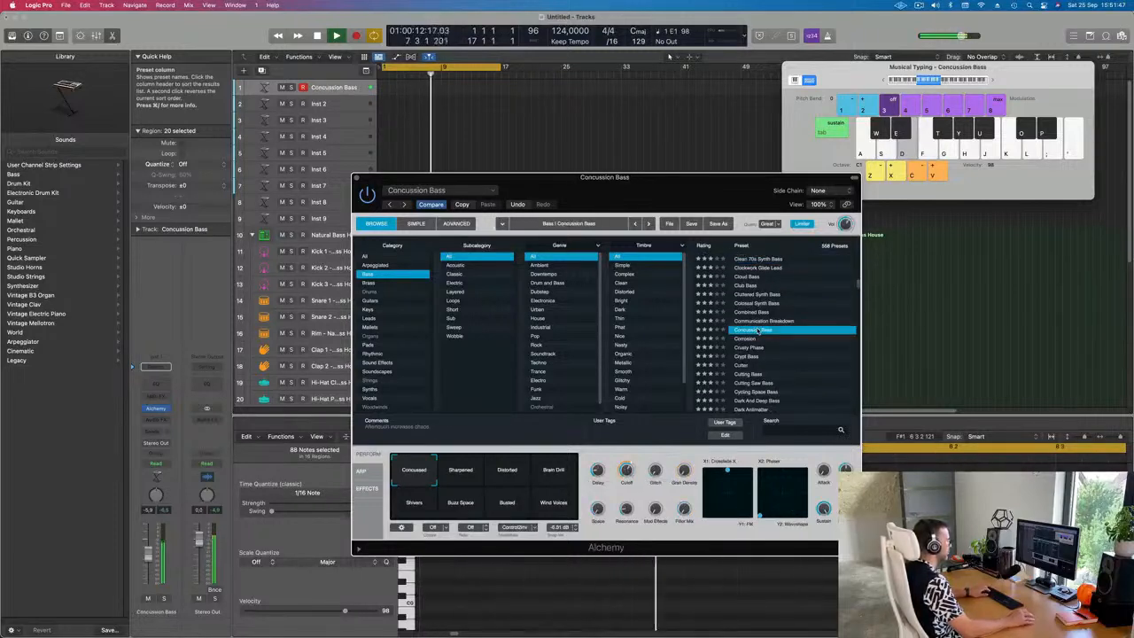
{"action": "scroll", "coordinate": [759, 330], "scroll_direction": "down", "scroll_amount": 2}
{"action": "left_click", "coordinate": [749, 327]}
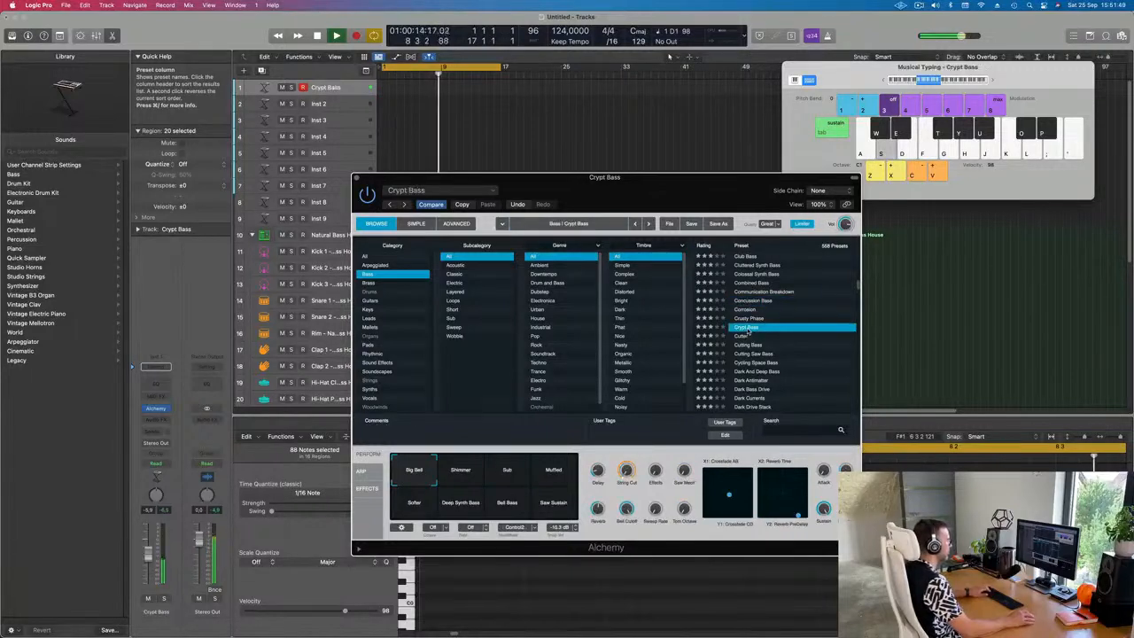
{"action": "left_click", "coordinate": [463, 471]}
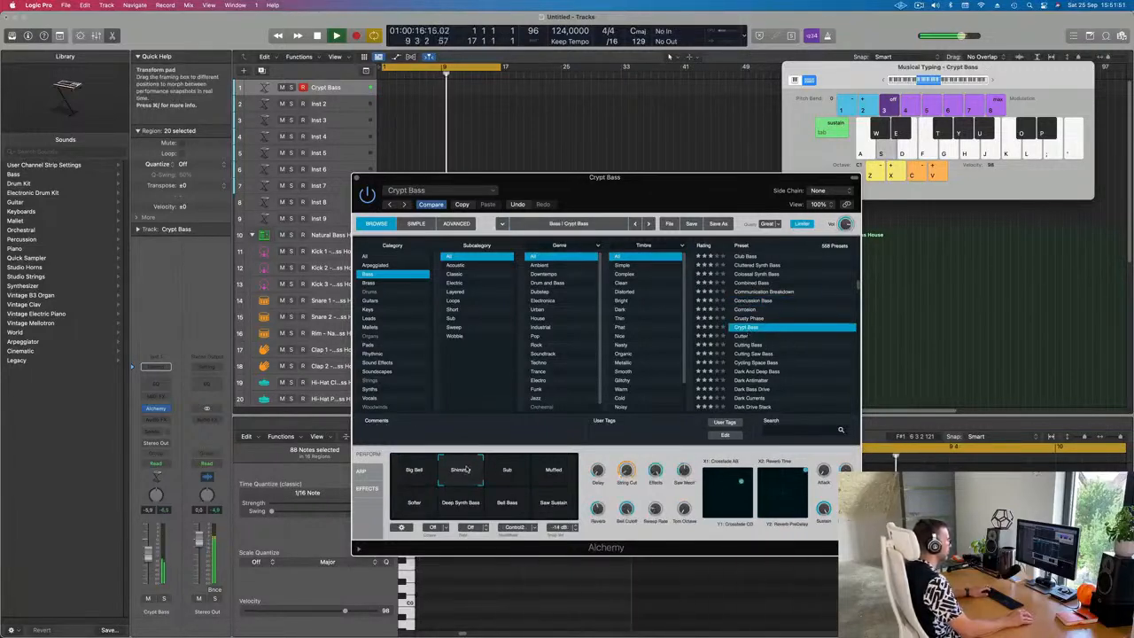
{"action": "left_click", "coordinate": [512, 472]}
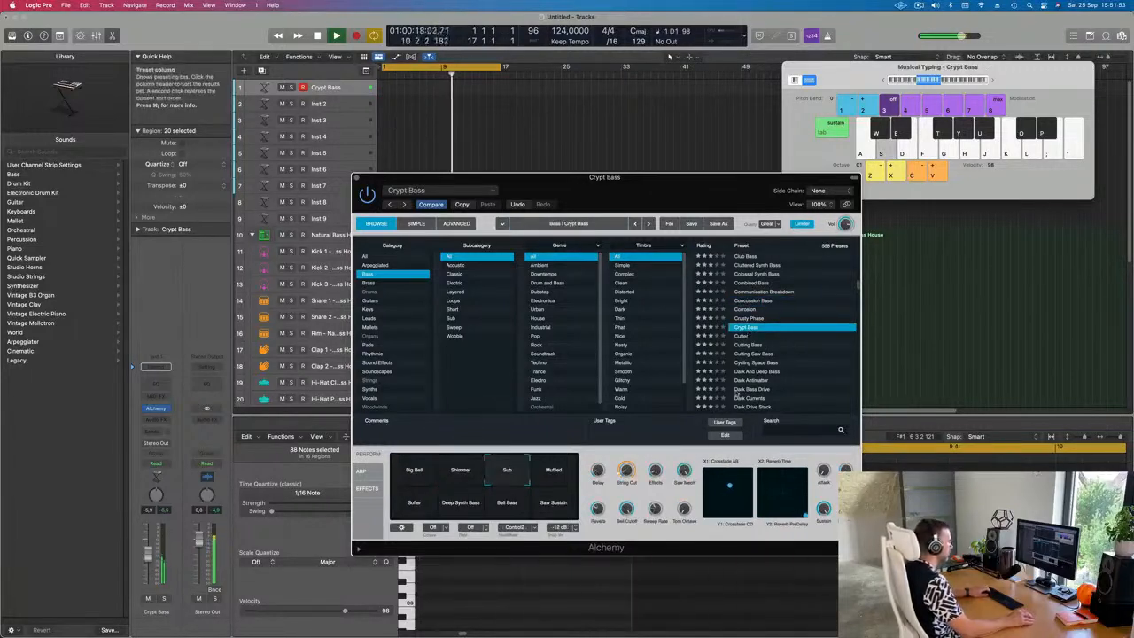
Load the Dark And Deep Bass preset in Alchemy and set Musical Typing's octave to C2.
{"action": "scroll", "coordinate": [772, 364], "scroll_direction": "down", "scroll_amount": 2}
{"action": "left_click", "coordinate": [753, 345]}
{"action": "left_click", "coordinate": [752, 337]}
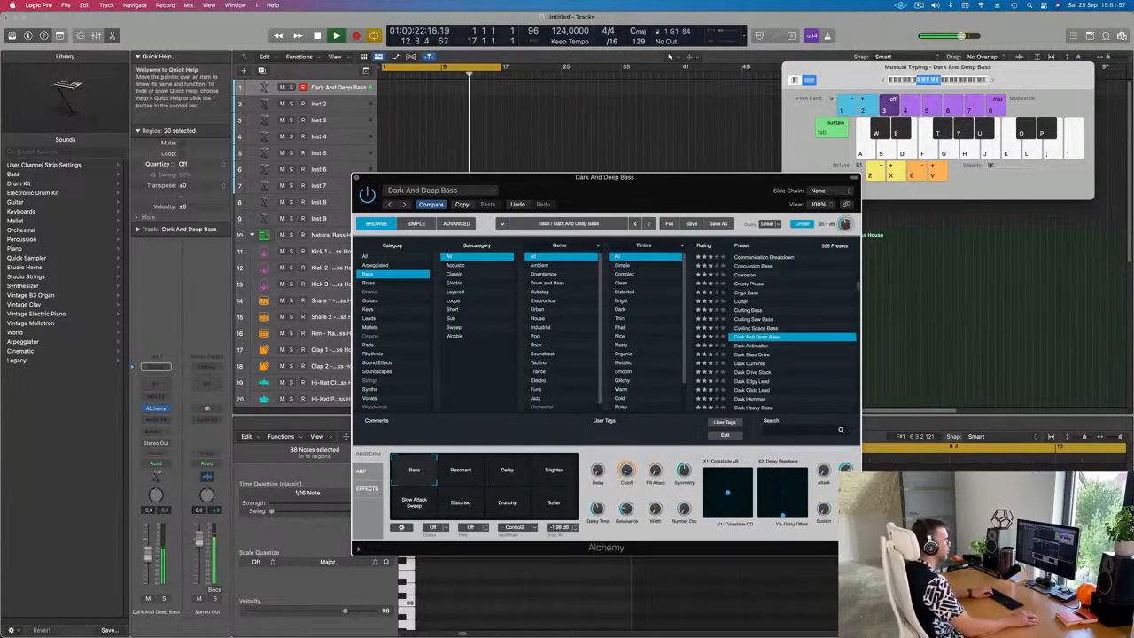
{"action": "left_click", "coordinate": [986, 84]}
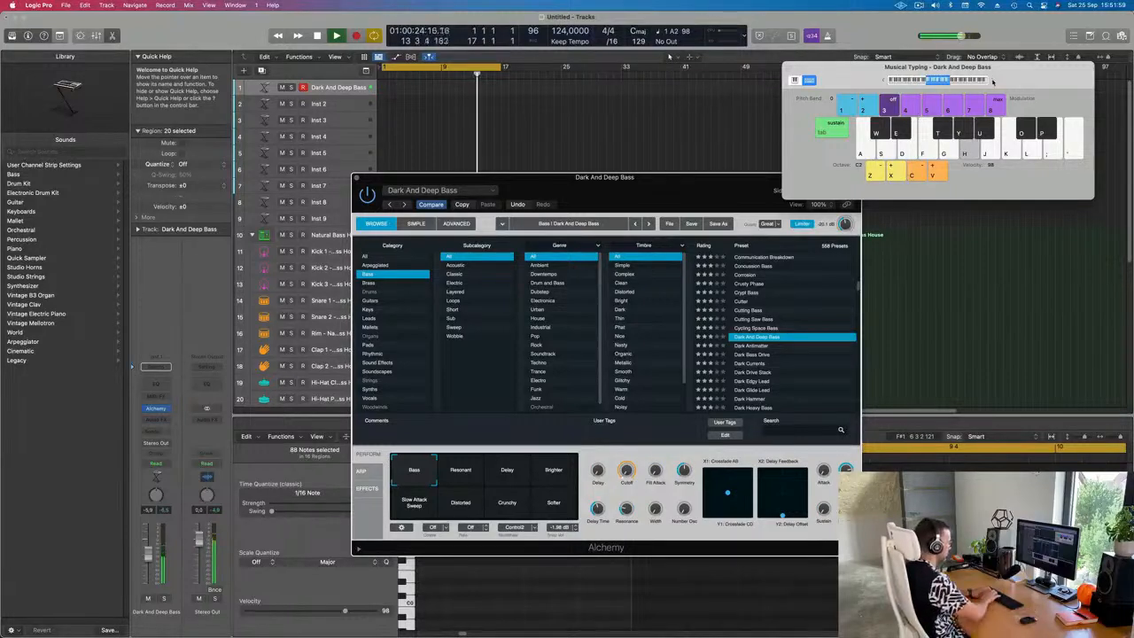
Rehearse a bass line with Musical Typing and record it onto the Dark And Deep Bass track over the drum loop.
{"action": "key", "text": "f"}
{"action": "key", "text": "k"}
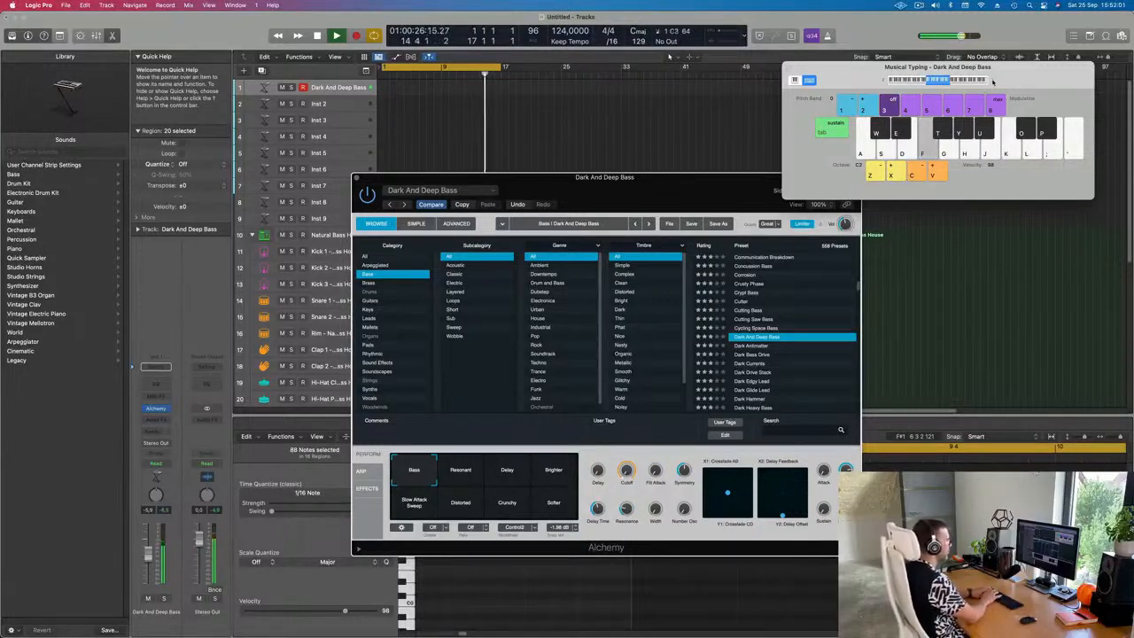
{"action": "key", "text": "h"}
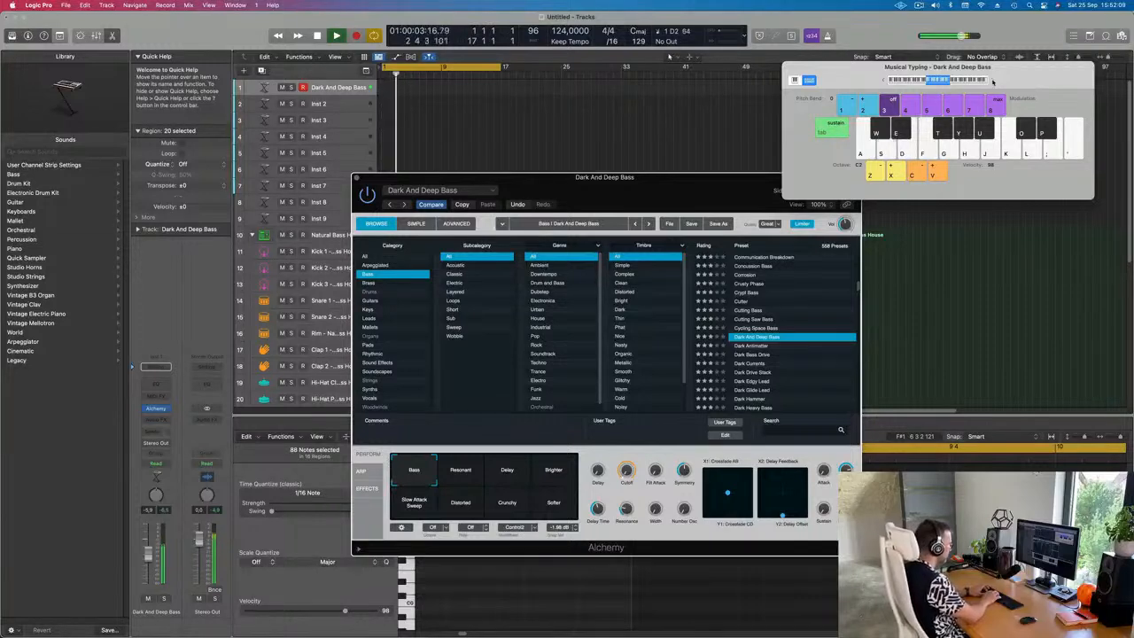
{"action": "key", "text": "r"}
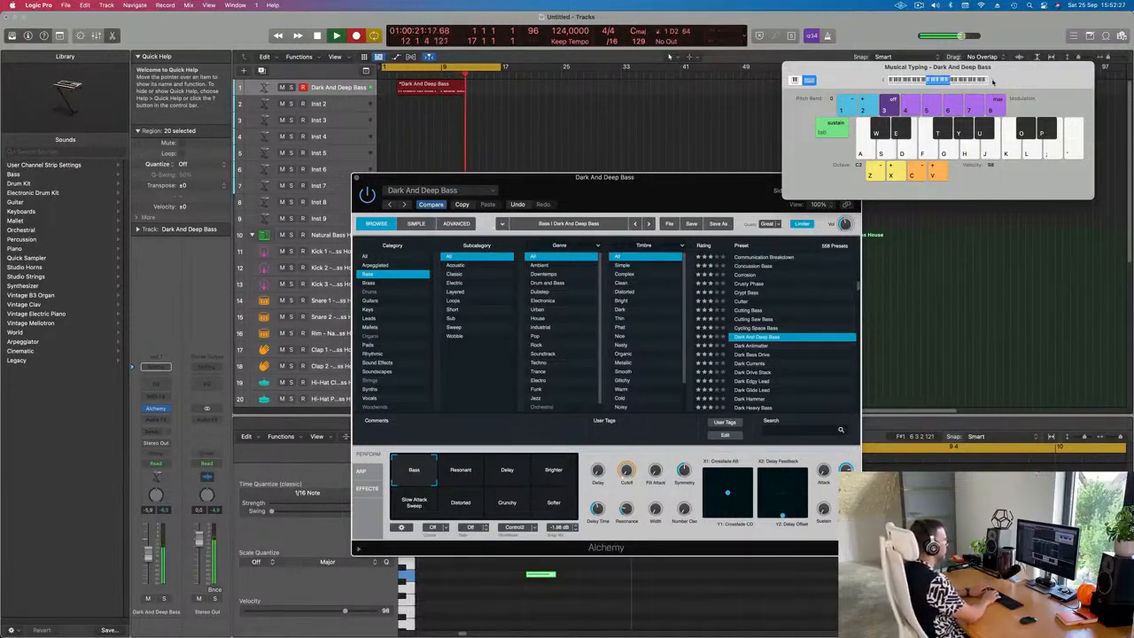
{"action": "key", "text": "space"}
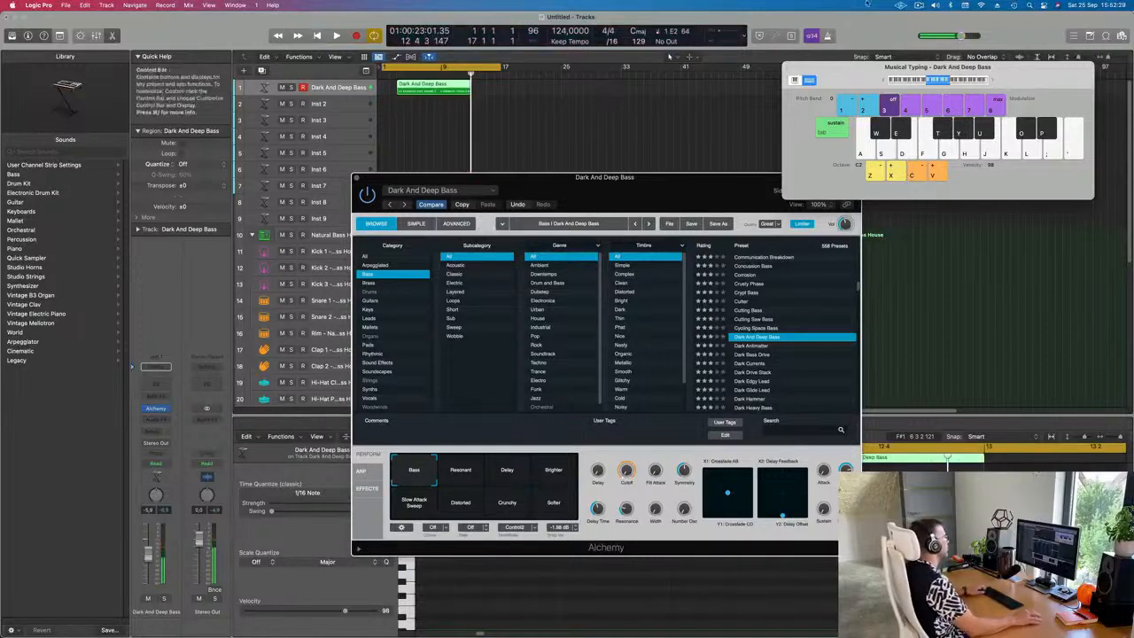
Divide the recorded bass region at bar 9, delete its first part, move the remaining four bars to bar 1 and play them.
{"action": "double_click", "coordinate": [443, 89], "text": "super"}
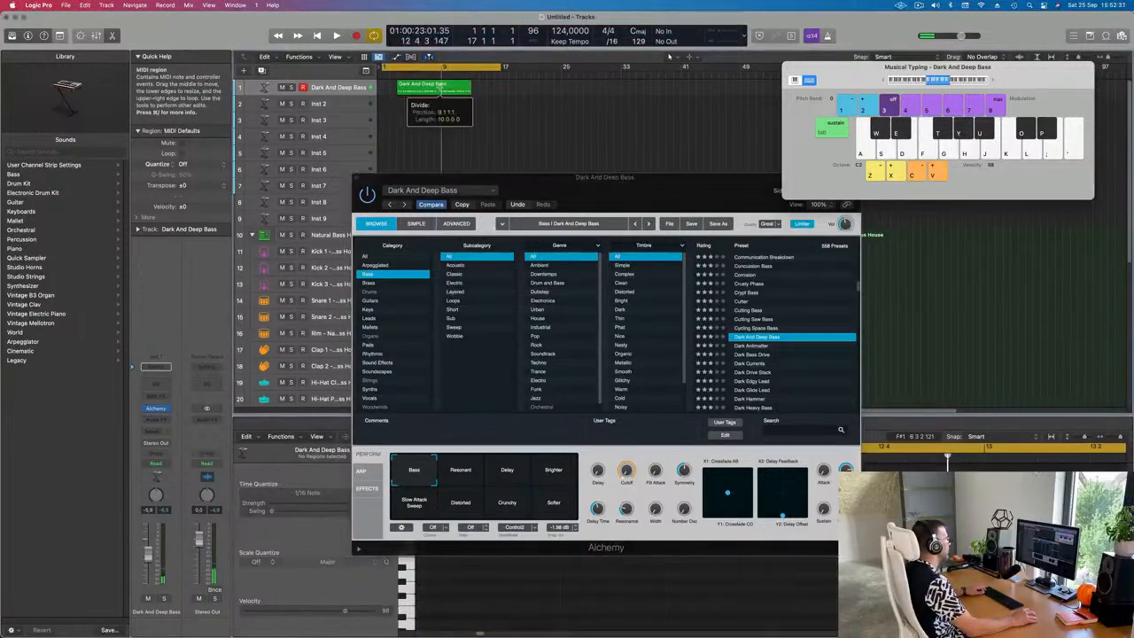
{"action": "left_click", "coordinate": [423, 88]}
{"action": "key", "text": "Delete"}
{"action": "left_click_drag", "start_coordinate": [455, 88], "coordinate": [384, 89]}
{"action": "key", "text": "super+Right"}
{"action": "key", "text": "super+Right"}
{"action": "key", "text": "super+Right"}
{"action": "key", "text": "super+Right"}
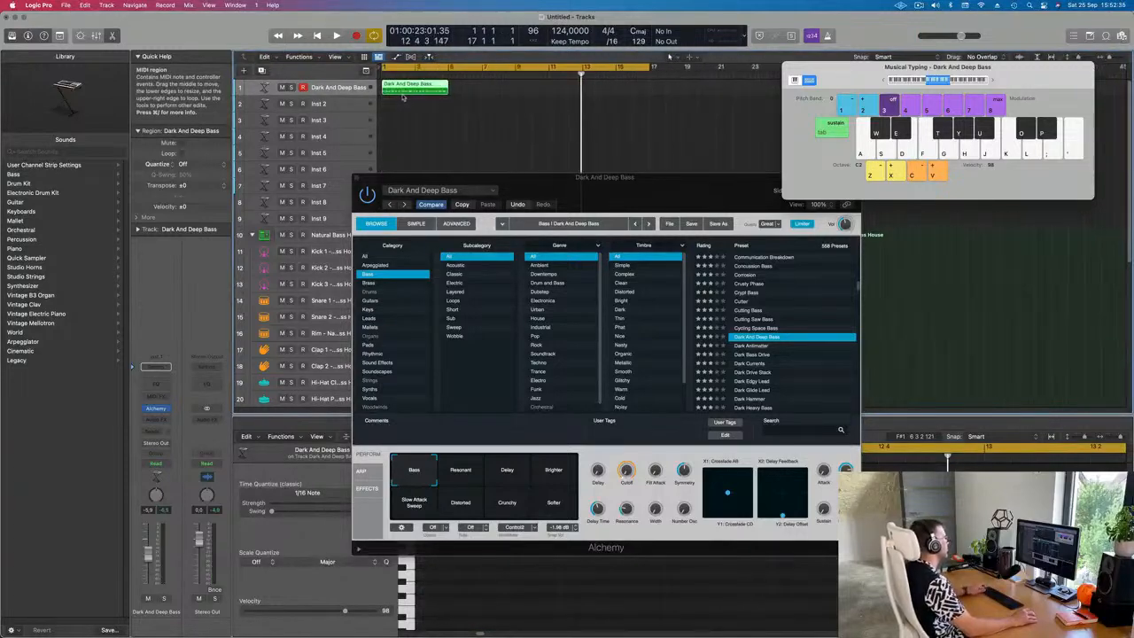
{"action": "key", "text": "space"}
{"action": "key", "text": "super+Left"}
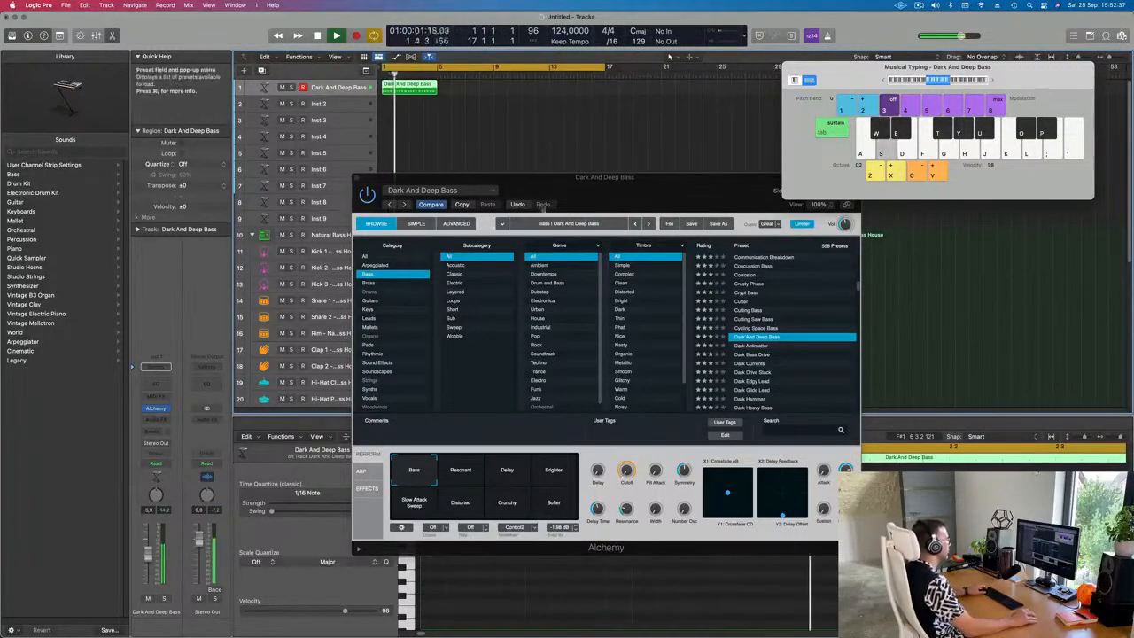
Move the Alchemy window clear of the tracks and Piano Roll, select all the bass notes and play the four-bar region through.
{"action": "left_click_drag", "start_coordinate": [406, 177], "coordinate": [966, 209]}
{"action": "key", "text": "space"}
{"action": "left_click", "coordinate": [519, 510]}
{"action": "key", "text": "super+a"}
{"action": "key", "text": "space"}
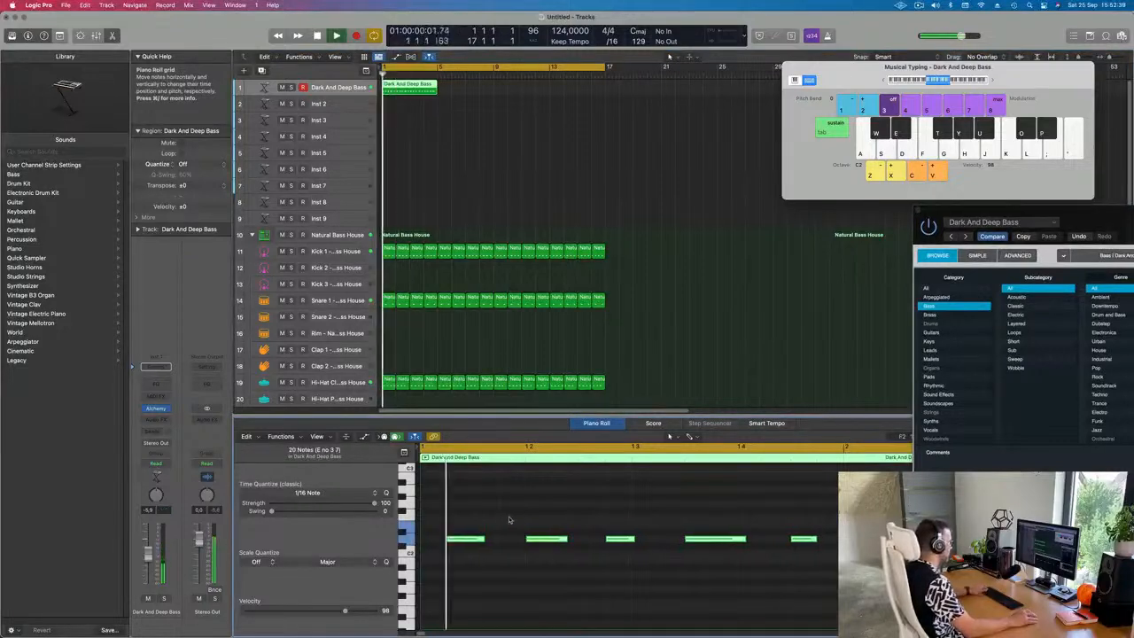
{"action": "key", "text": "super+Left"}
{"action": "key", "text": "super+Left"}
{"action": "key", "text": "super+Left"}
{"action": "key", "text": "super+Right"}
{"action": "key", "text": "super+Right"}
{"action": "key", "text": "space"}
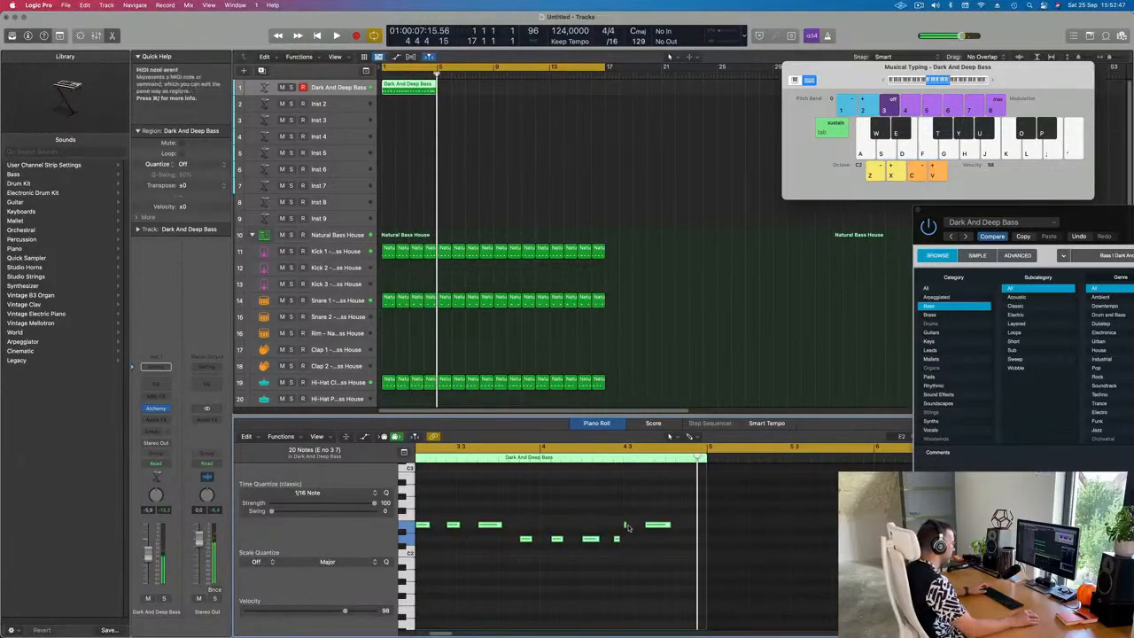
Lengthen the very short higher note near the end of bar 4 in the Piano Roll and play the result.
{"action": "left_click", "coordinate": [633, 521]}
{"action": "left_click_drag", "start_coordinate": [627, 526], "coordinate": [632, 526]}
{"action": "key", "text": "space"}
{"action": "scroll", "coordinate": [631, 516], "scroll_direction": "down", "scroll_amount": 2}
{"action": "key", "text": "space"}
{"action": "key", "text": "space"}
Lower the bass track to -6.4 dB and check the four-bar bass pattern against the drums.
{"action": "left_click", "coordinate": [345, 87]}
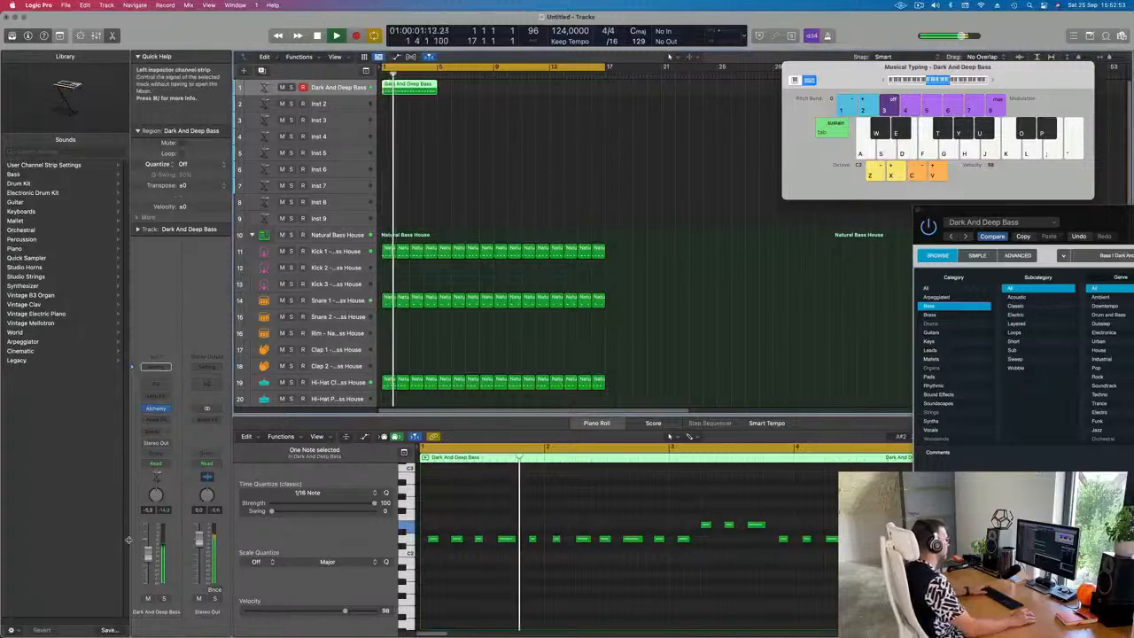
{"action": "key", "text": "space"}
{"action": "key", "text": "space"}
{"action": "scroll", "coordinate": [450, 593], "scroll_direction": "down", "scroll_amount": 1}
{"action": "scroll", "coordinate": [450, 594], "scroll_direction": "down", "scroll_amount": 1}
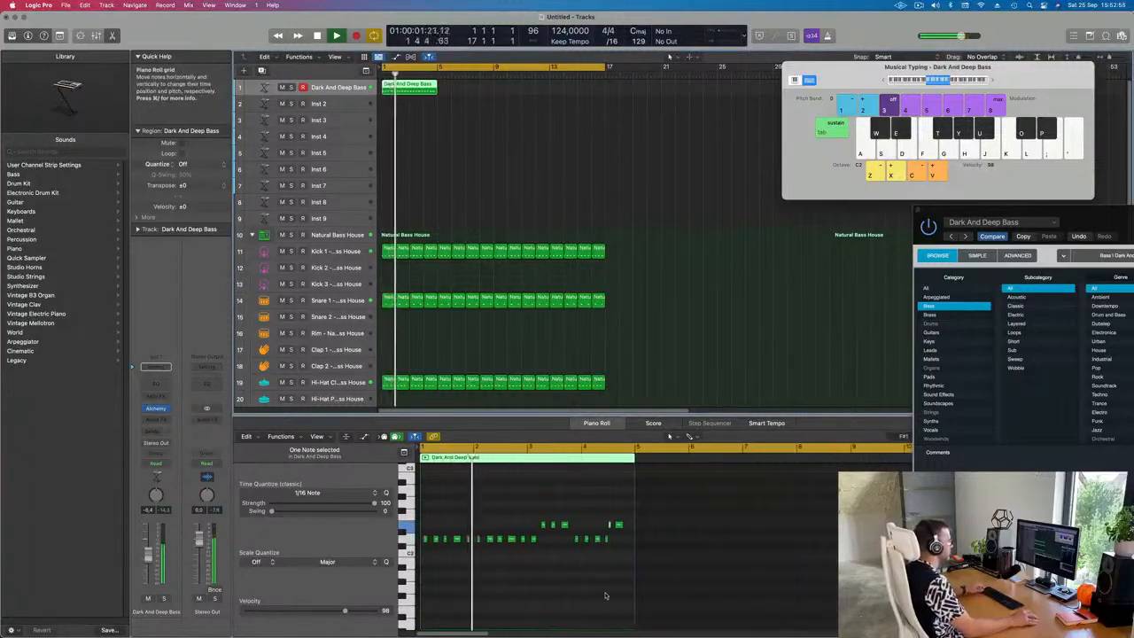
{"action": "scroll", "coordinate": [613, 595], "scroll_direction": "up", "scroll_amount": 1}
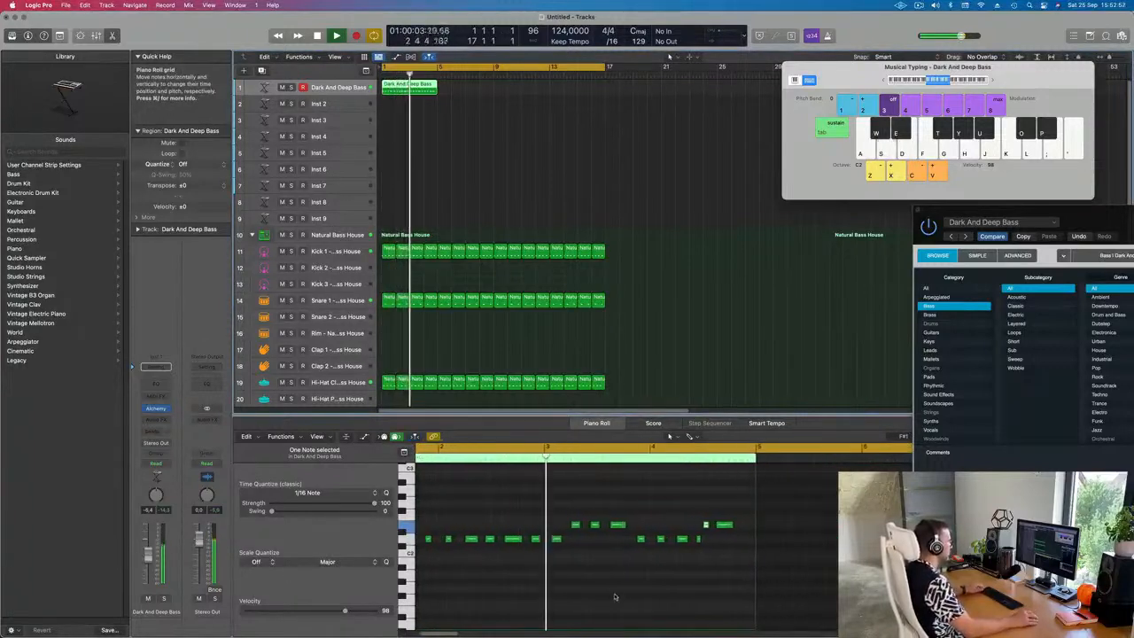
{"action": "scroll", "coordinate": [578, 592], "scroll_direction": "down", "scroll_amount": 1}
{"action": "scroll", "coordinate": [610, 591], "scroll_direction": "up", "scroll_amount": 2}
{"action": "scroll", "coordinate": [613, 593], "scroll_direction": "down", "scroll_amount": 1}
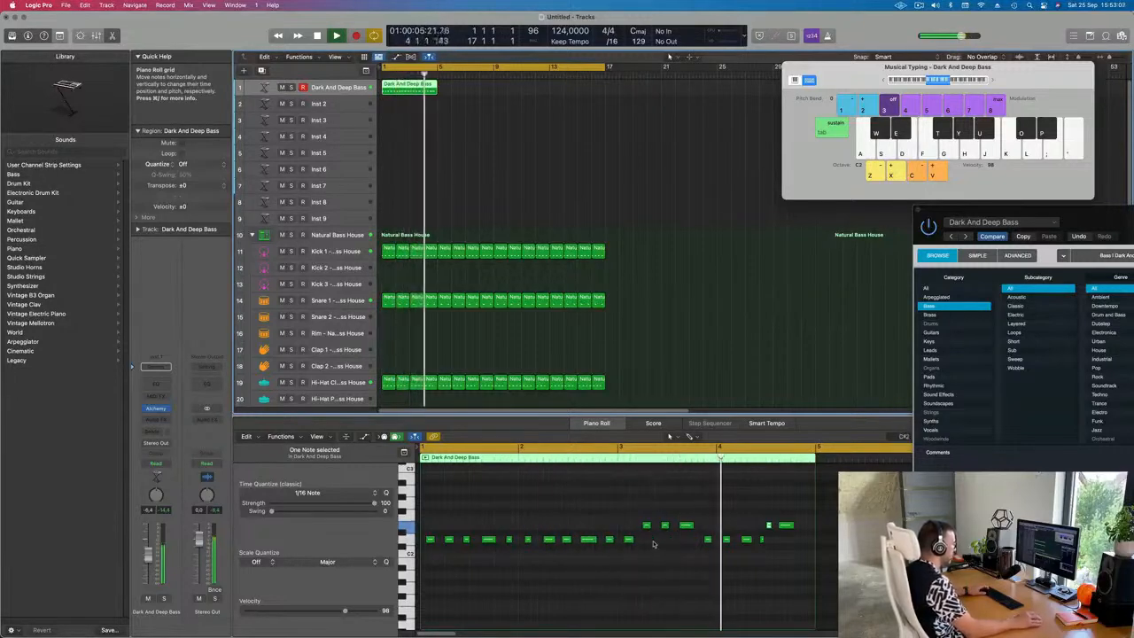
Replace the bass notes in bar 4 with a copy of the five notes from bar 3, and play the pattern.
{"action": "left_click_drag", "start_coordinate": [725, 511], "coordinate": [736, 565]}
{"action": "key", "text": "Delete"}
{"action": "key", "text": "space"}
{"action": "left_click_drag", "start_coordinate": [658, 546], "coordinate": [757, 546]}
{"action": "key", "text": "space"}
{"action": "scroll", "coordinate": [685, 562], "scroll_direction": "down", "scroll_amount": 4}
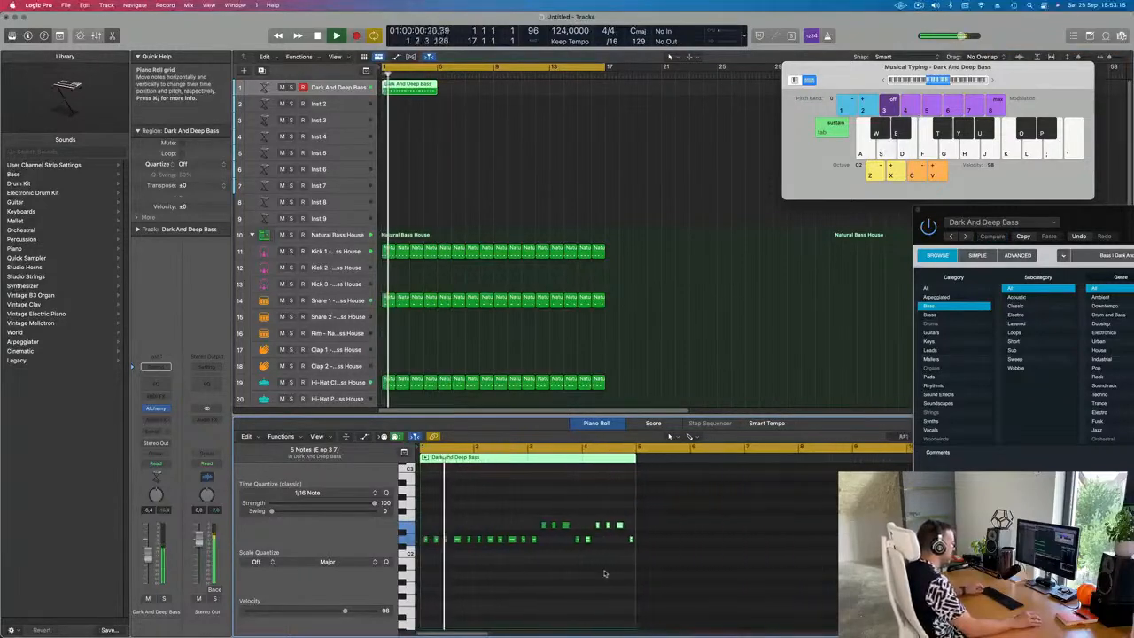
{"action": "left_click", "coordinate": [570, 580]}
{"action": "scroll", "coordinate": [588, 579], "scroll_direction": "up", "scroll_amount": 3}
{"action": "scroll", "coordinate": [588, 598], "scroll_direction": "down", "scroll_amount": 1}
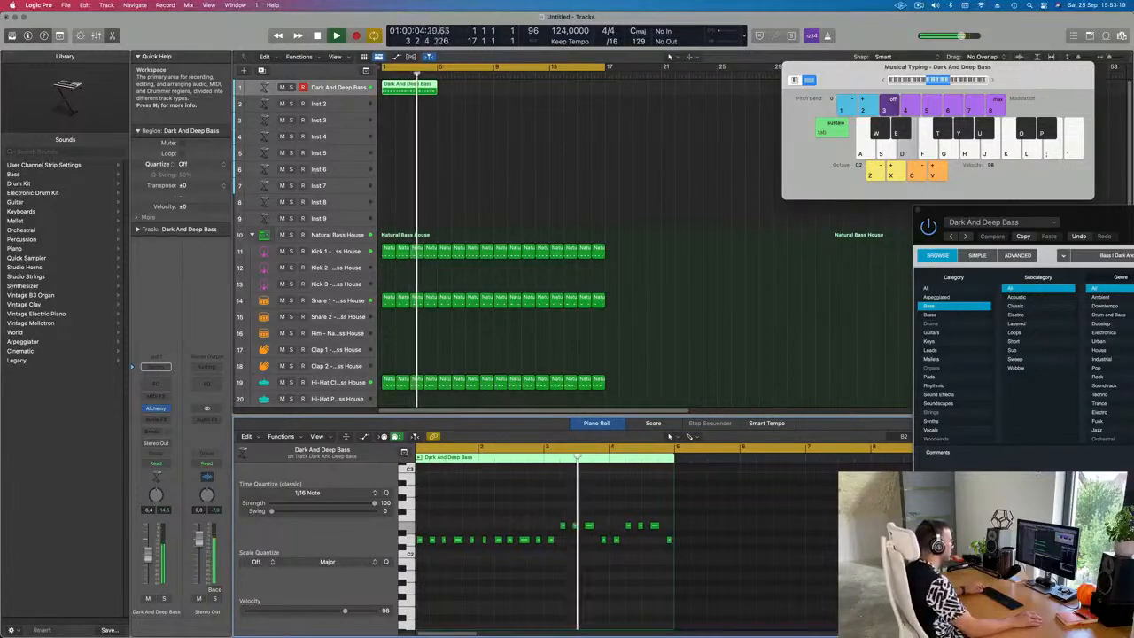
{"action": "scroll", "coordinate": [493, 202], "scroll_direction": "up", "scroll_amount": 2}
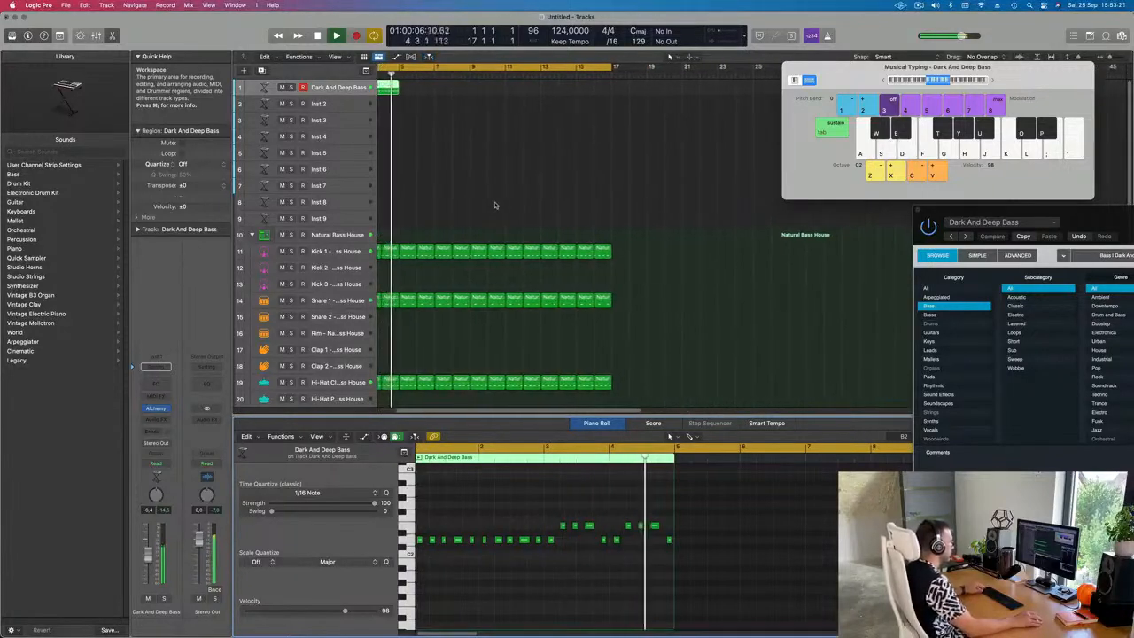
Restart playback and repeat the four-bar bass region three times so the bass fills all 16 bars.
{"action": "key", "text": "space"}
{"action": "key", "text": "space"}
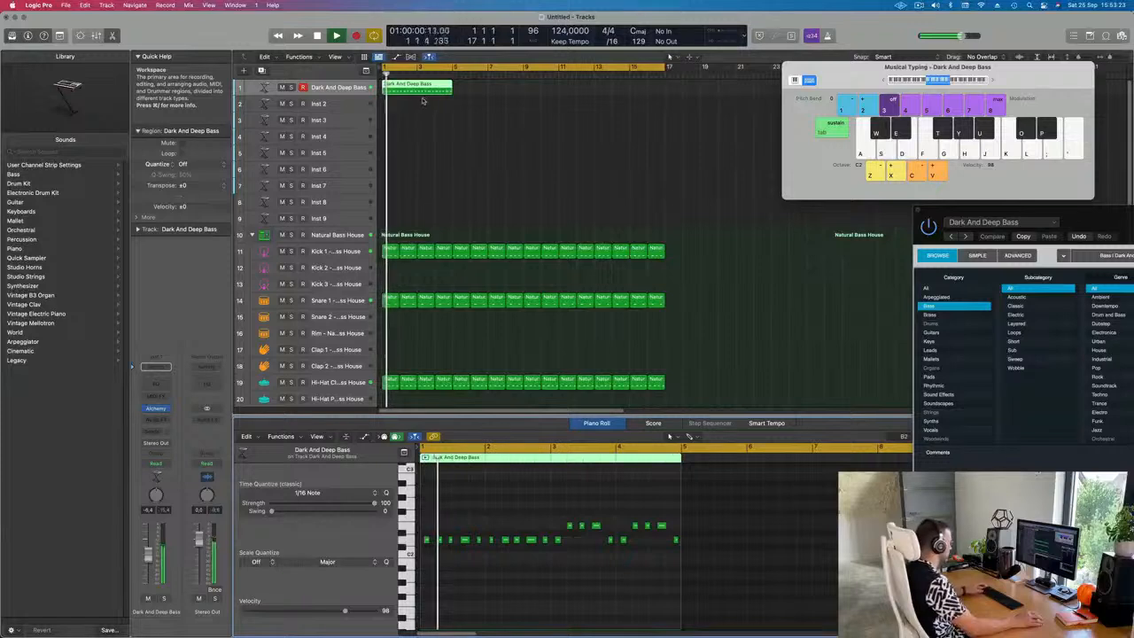
{"action": "left_click", "coordinate": [423, 98]}
{"action": "left_click", "coordinate": [440, 89]}
{"action": "key", "text": "super+r"}
{"action": "key", "text": "super+r"}
{"action": "key", "text": "super+r"}
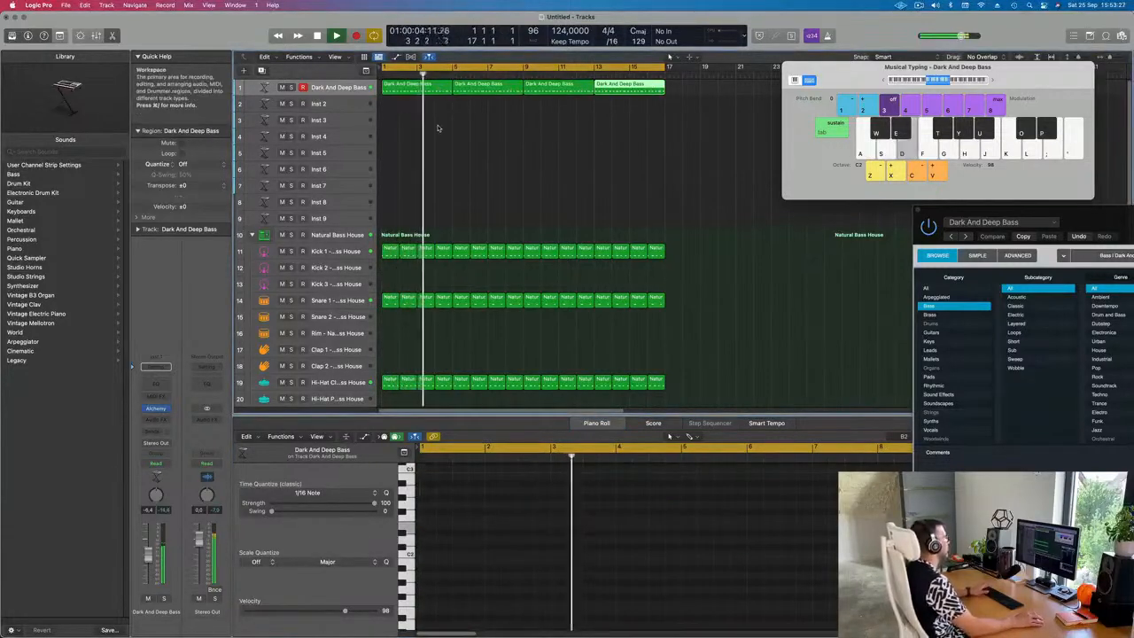
{"action": "left_click", "coordinate": [439, 128]}
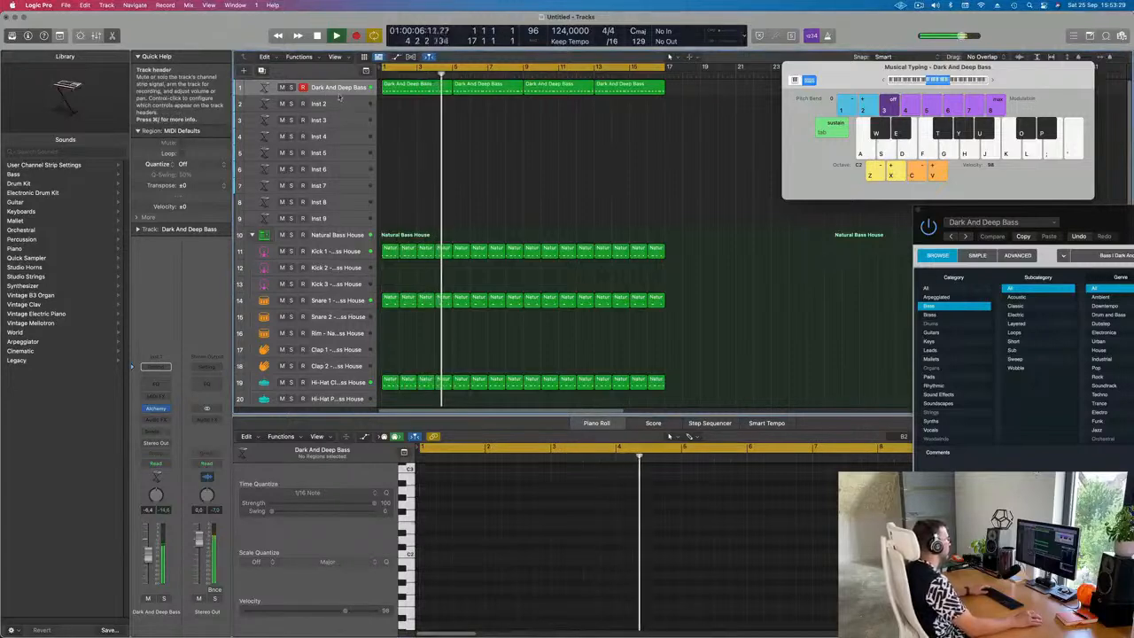
Reopen the bass track's Alchemy window and move it over the arrangement so its performance controls are fully accessible.
{"action": "left_click", "coordinate": [340, 88]}
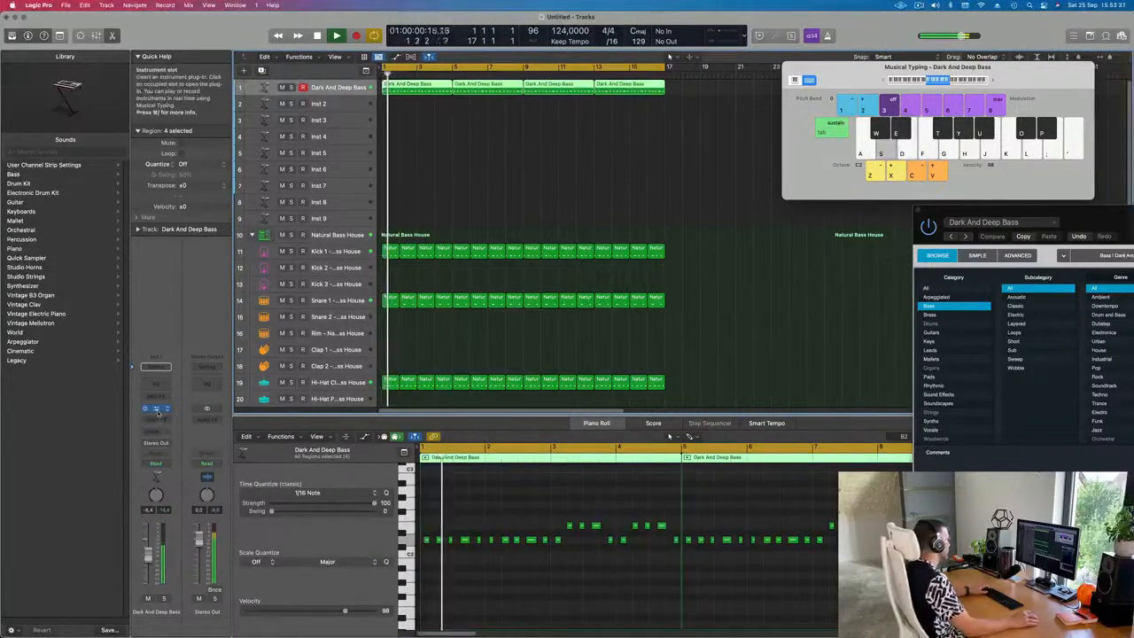
{"action": "left_click", "coordinate": [918, 210]}
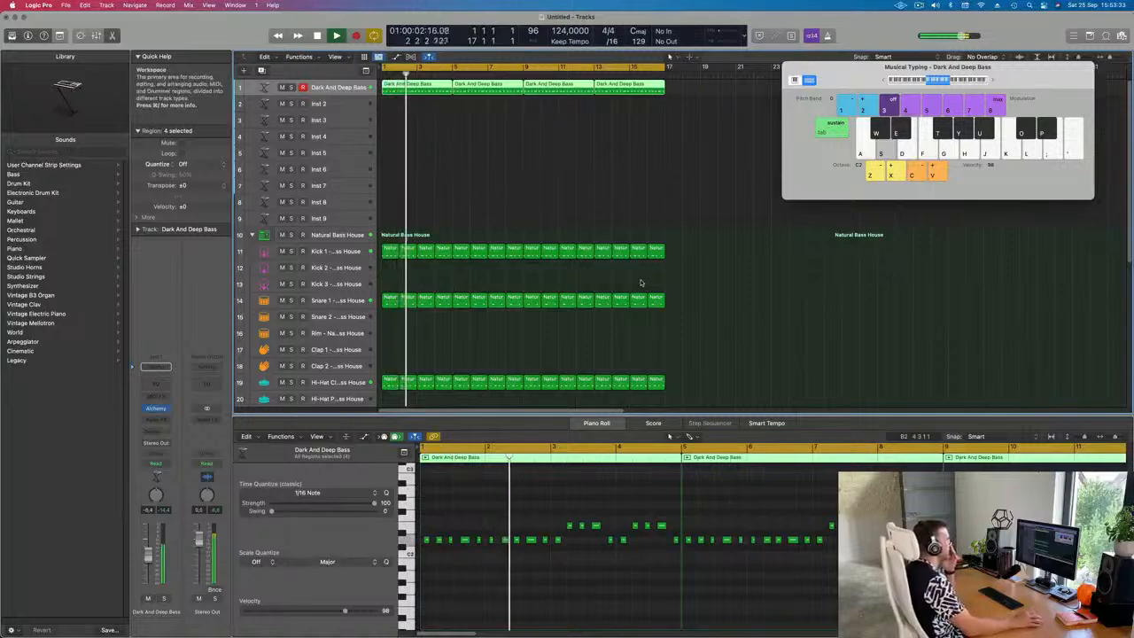
{"action": "left_click", "coordinate": [157, 410]}
{"action": "left_click_drag", "start_coordinate": [957, 210], "coordinate": [375, 143]}
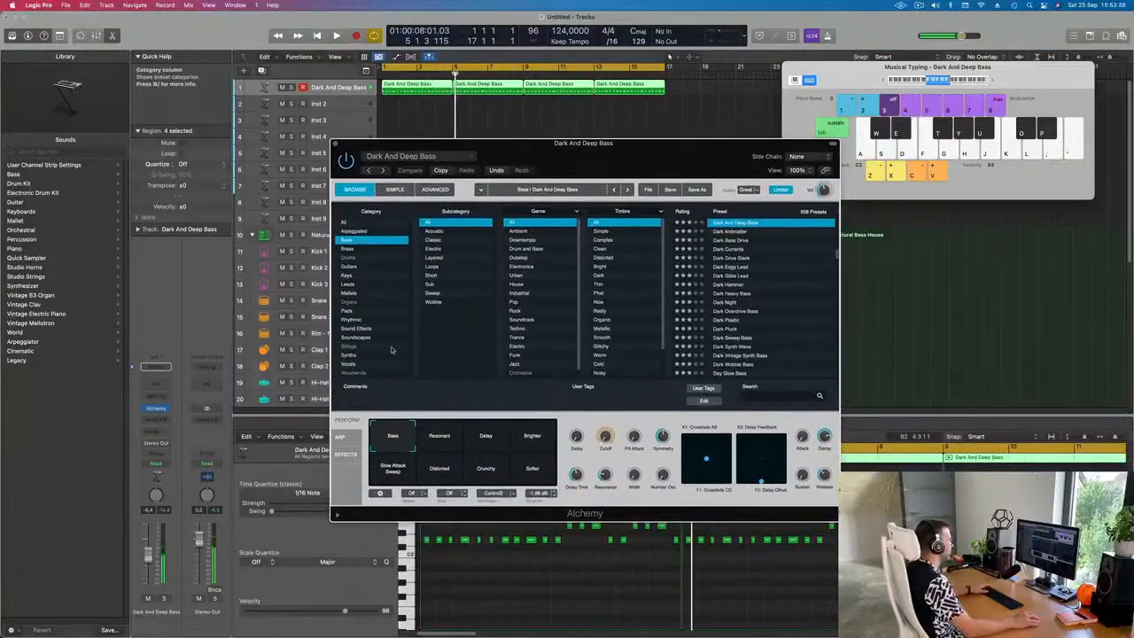
Audition the bass's transform pad snapshots during playback and morph the sound between Delay, Brighter, Crunchy and Softer.
{"action": "left_click", "coordinate": [438, 437]}
{"action": "left_click", "coordinate": [485, 440]}
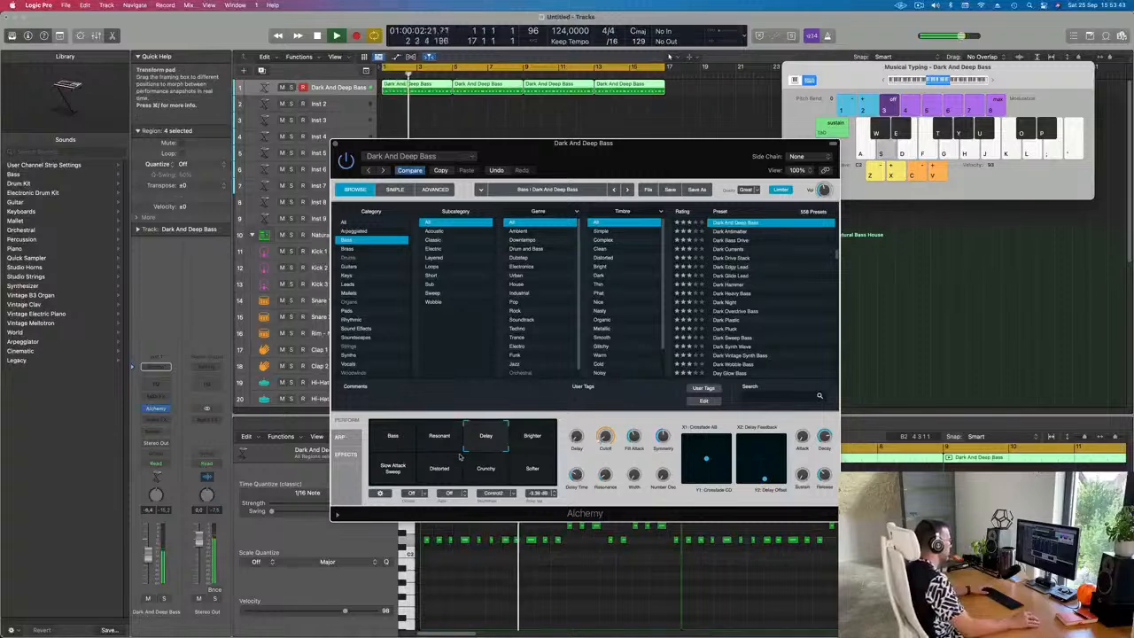
{"action": "left_click", "coordinate": [528, 439]}
{"action": "left_click", "coordinate": [406, 470]}
{"action": "left_click", "coordinate": [442, 478]}
{"action": "left_click", "coordinate": [487, 477]}
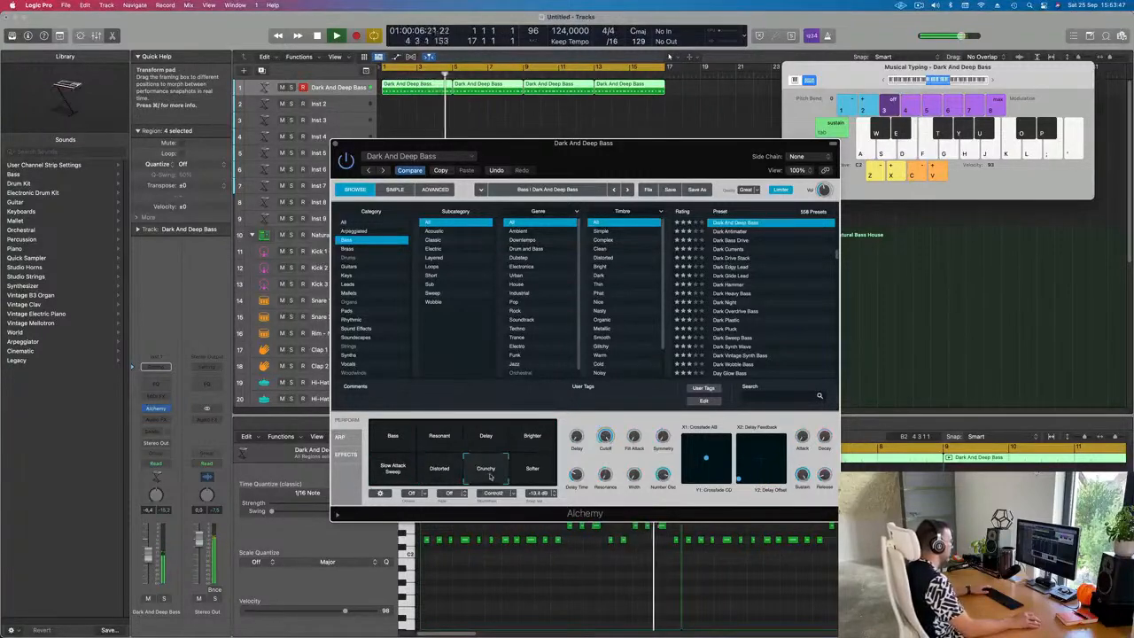
{"action": "left_click", "coordinate": [532, 473]}
{"action": "left_click", "coordinate": [537, 438]}
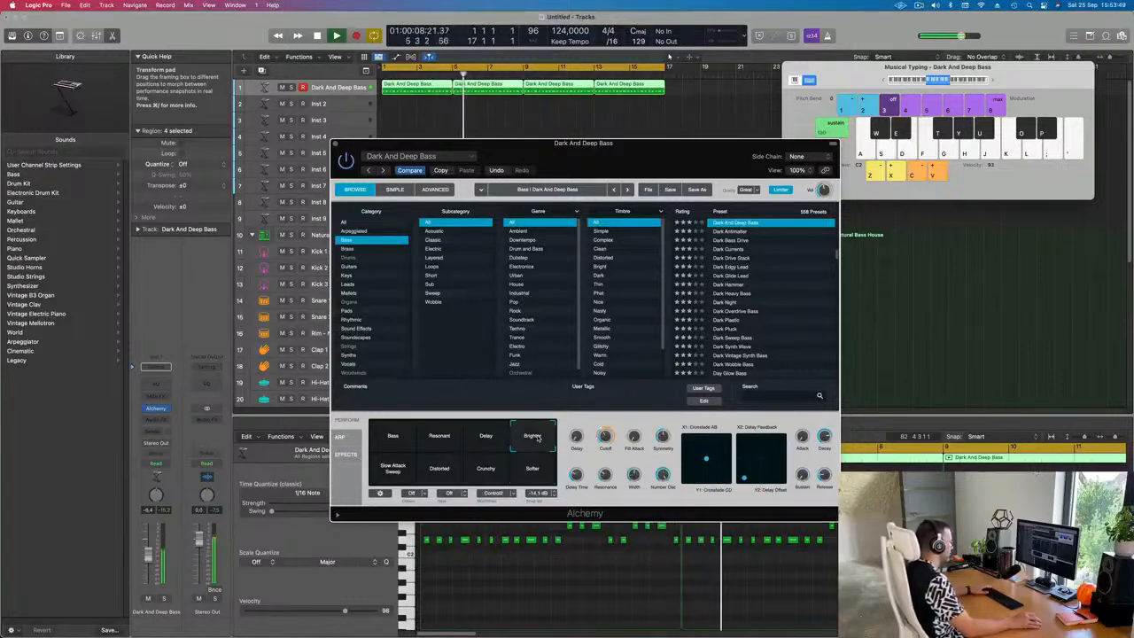
{"action": "left_click", "coordinate": [487, 436]}
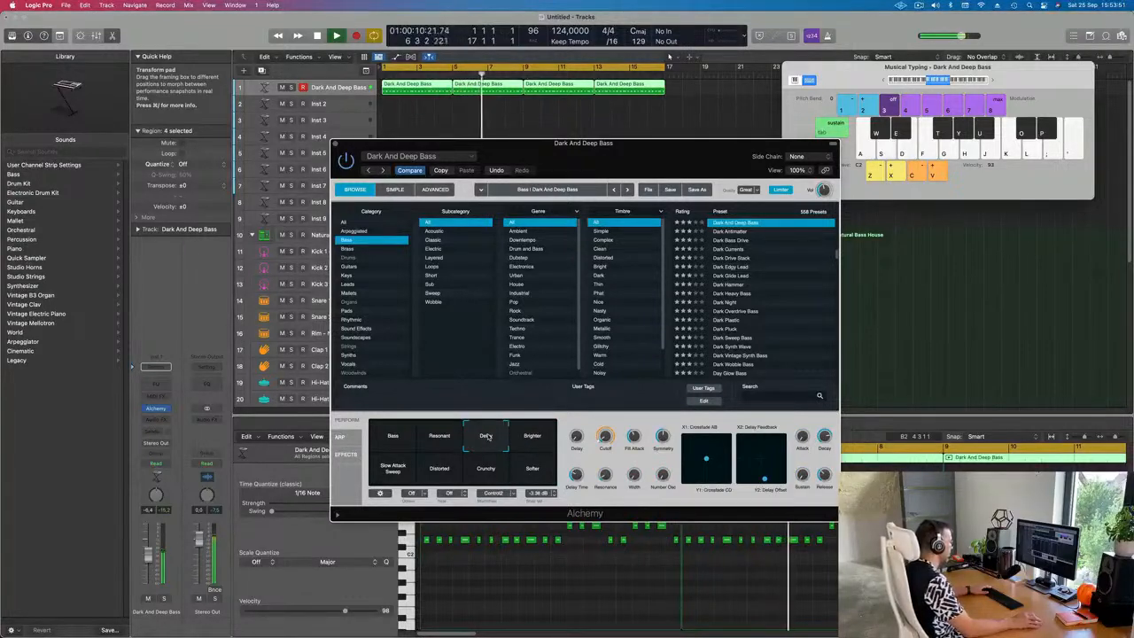
{"action": "left_click_drag", "start_coordinate": [508, 437], "coordinate": [505, 451]}
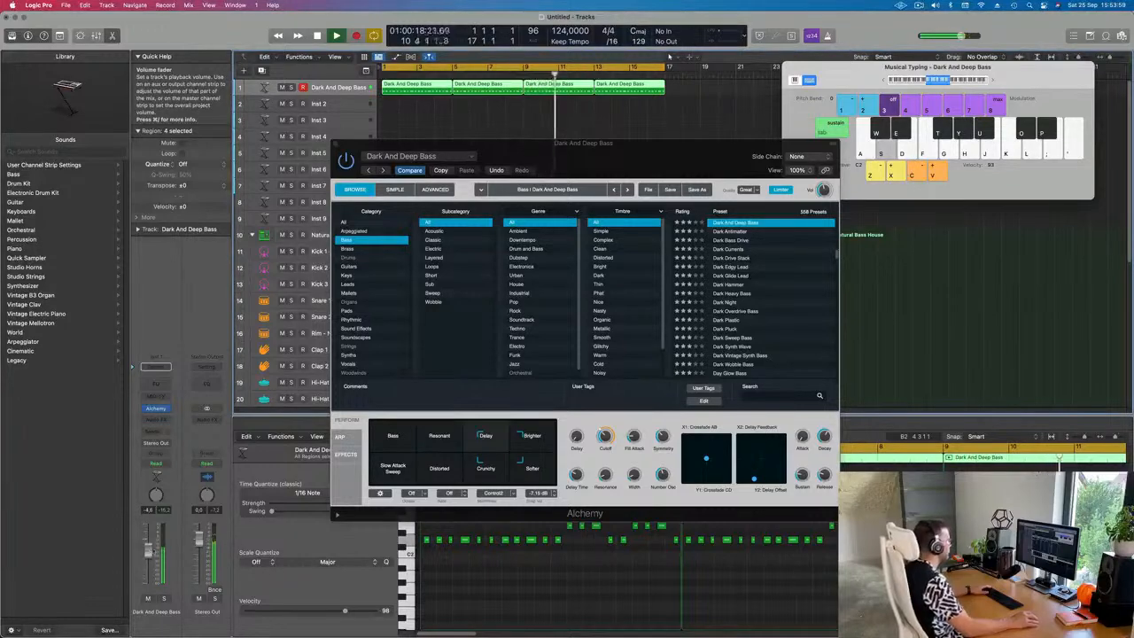
Move the bass's Alchemy window aside and open the Alchemy instrument on the Inst 2 track.
{"action": "left_click_drag", "start_coordinate": [532, 143], "coordinate": [792, 203]}
{"action": "left_click", "coordinate": [348, 108]}
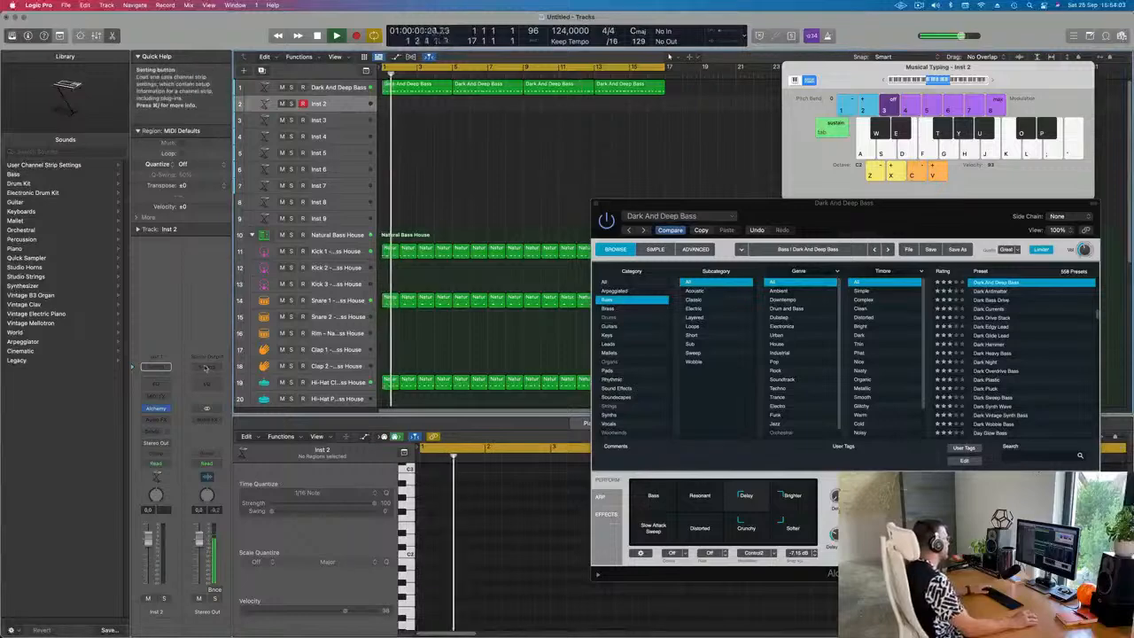
{"action": "left_click", "coordinate": [156, 408]}
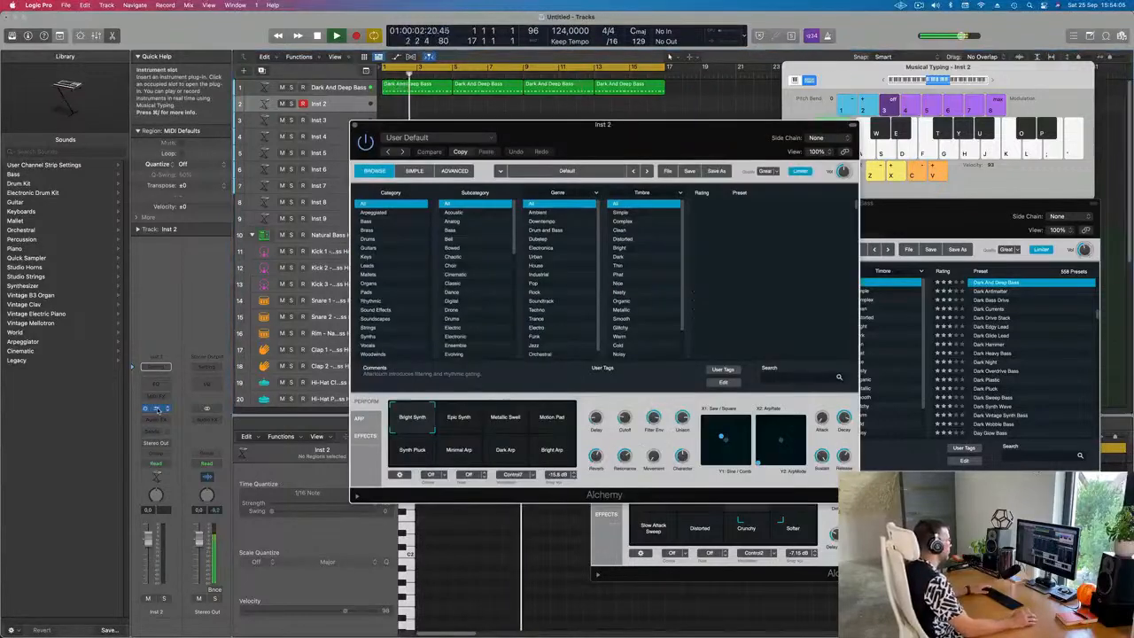
{"action": "left_click_drag", "start_coordinate": [603, 125], "coordinate": [563, 191]}
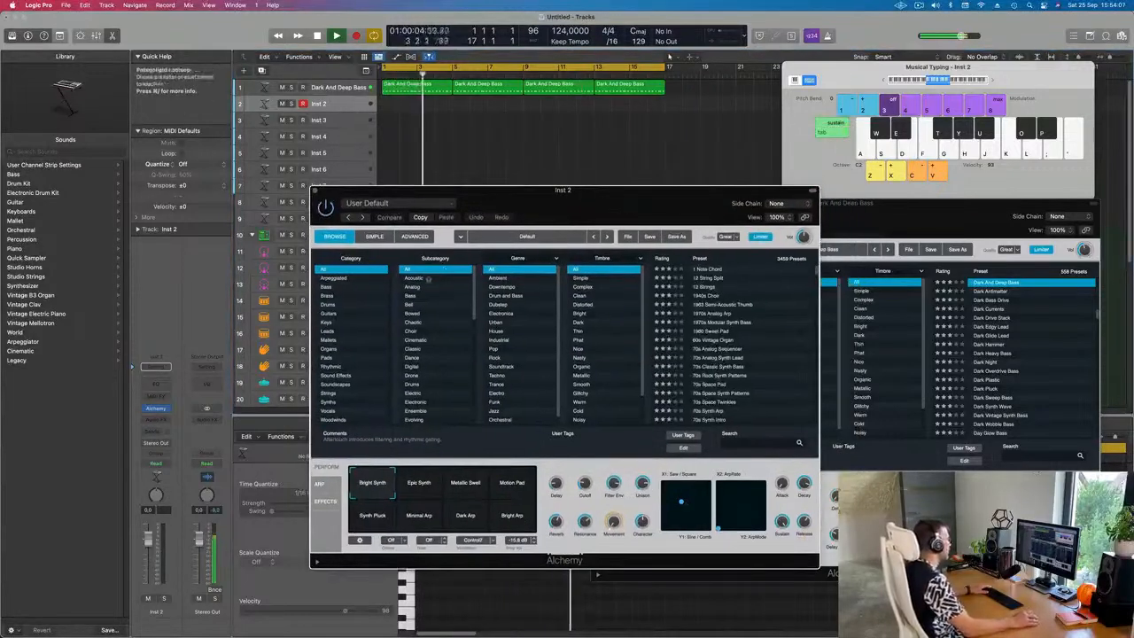
Filter the Inst 2 presets to Organs, load 60s Vintage Organ and play it with the Musical Typing octave at C1.
{"action": "left_click", "coordinate": [328, 323]}
{"action": "left_click_drag", "start_coordinate": [662, 199], "coordinate": [750, 189]}
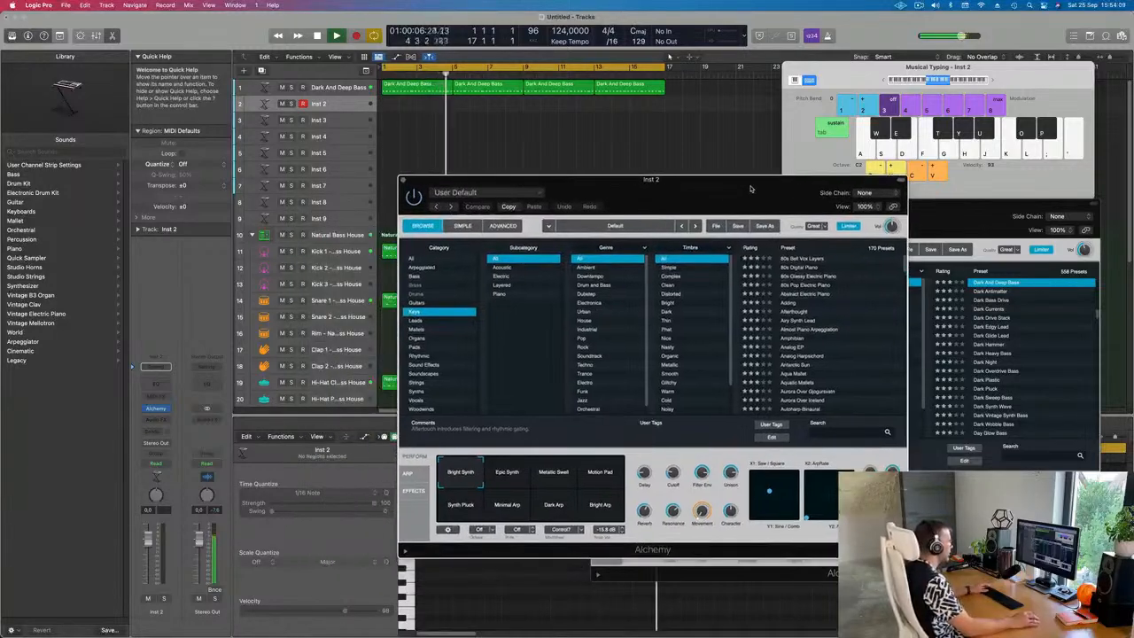
{"action": "left_click", "coordinate": [421, 339]}
{"action": "left_click_drag", "start_coordinate": [669, 196], "coordinate": [630, 194]}
{"action": "left_click", "coordinate": [763, 257]}
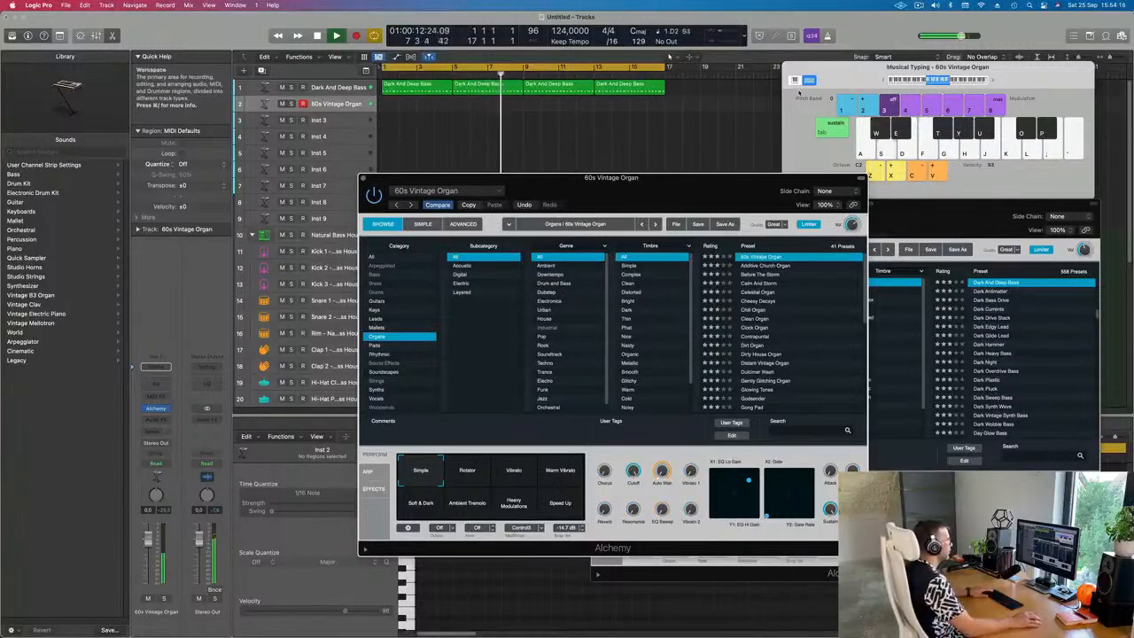
{"action": "left_click", "coordinate": [884, 81]}
{"action": "key", "text": "f"}
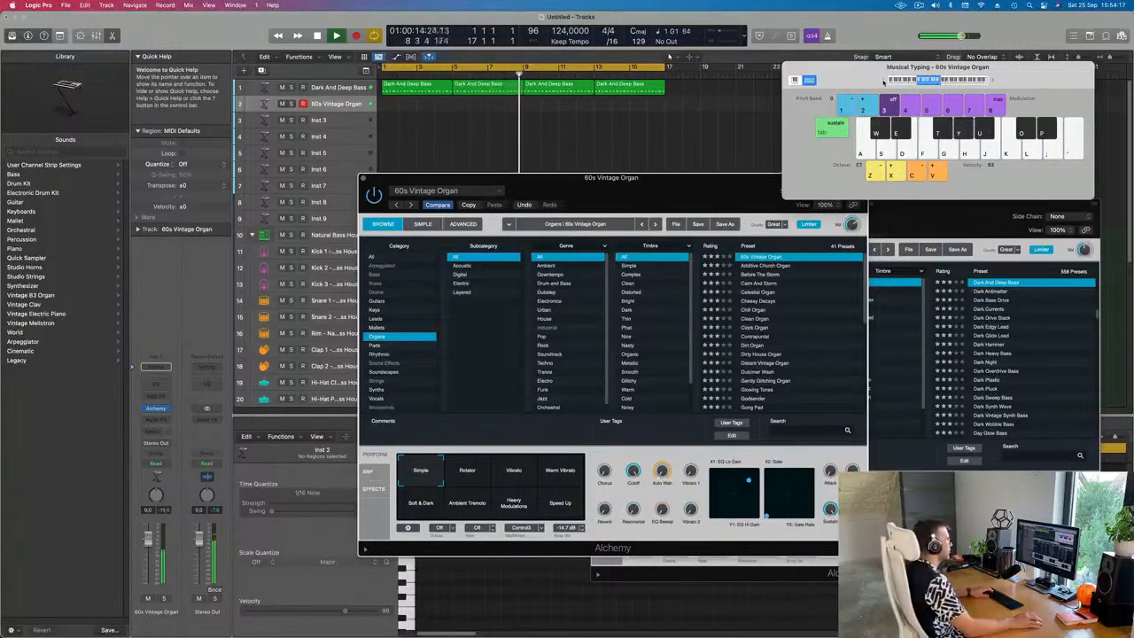
Try the Cheesy Decays preset by playing notes over the loop, and lower the track to -5.3 dB.
{"action": "left_click", "coordinate": [754, 301]}
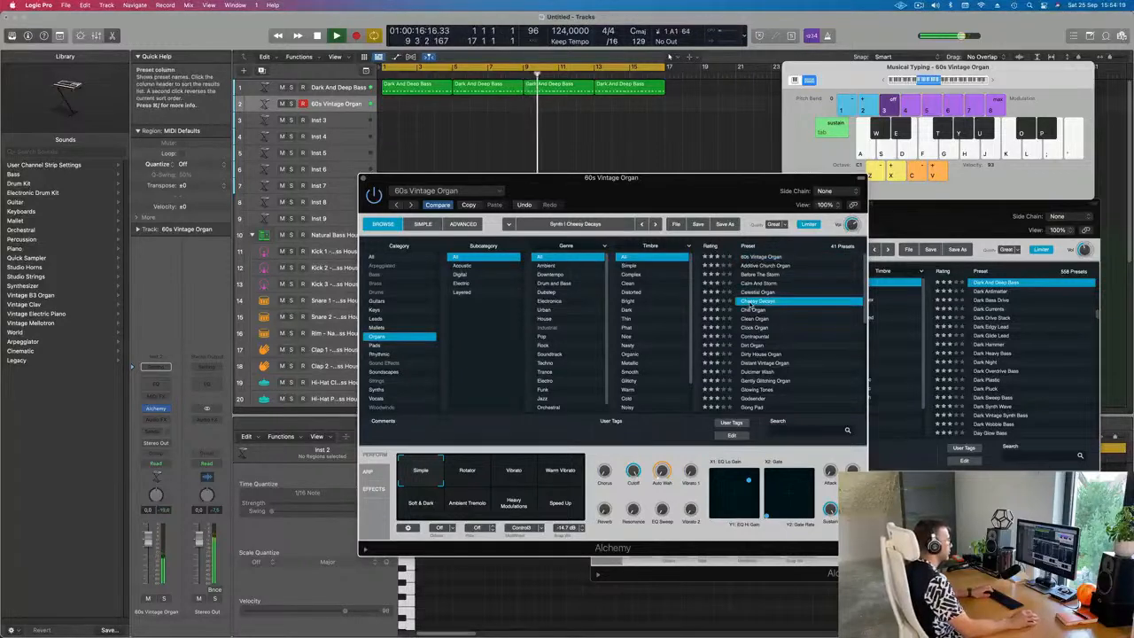
{"action": "key", "text": "g"}
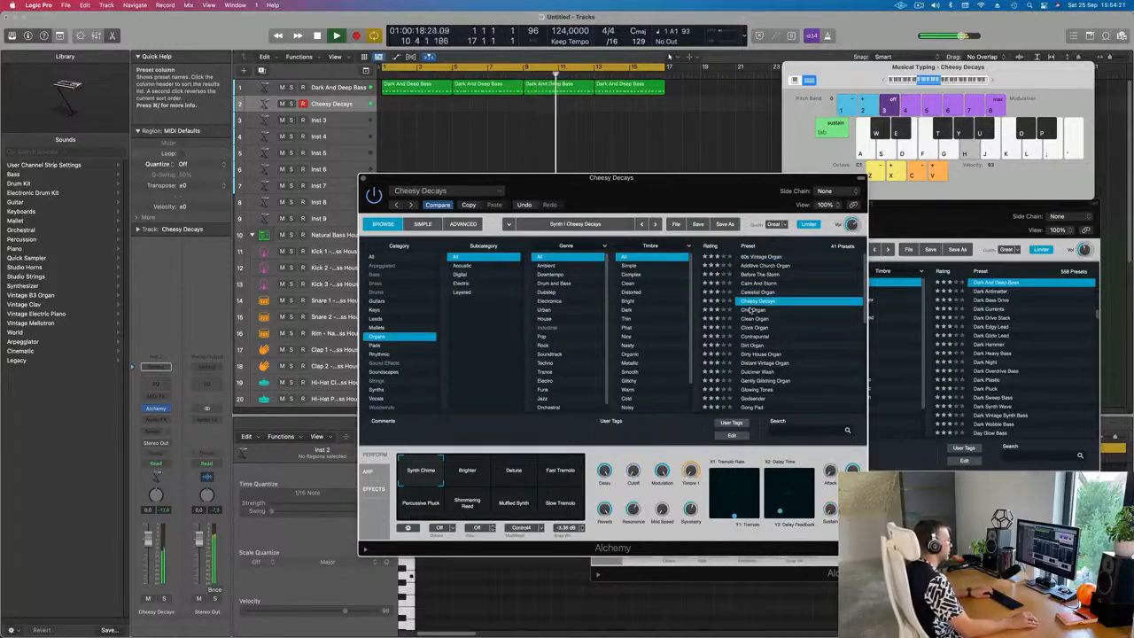
{"action": "key", "text": "g"}
{"action": "key", "text": "h"}
{"action": "key", "text": "k"}
{"action": "key", "text": "f"}
{"action": "key", "text": "h"}
{"action": "key", "text": "j"}
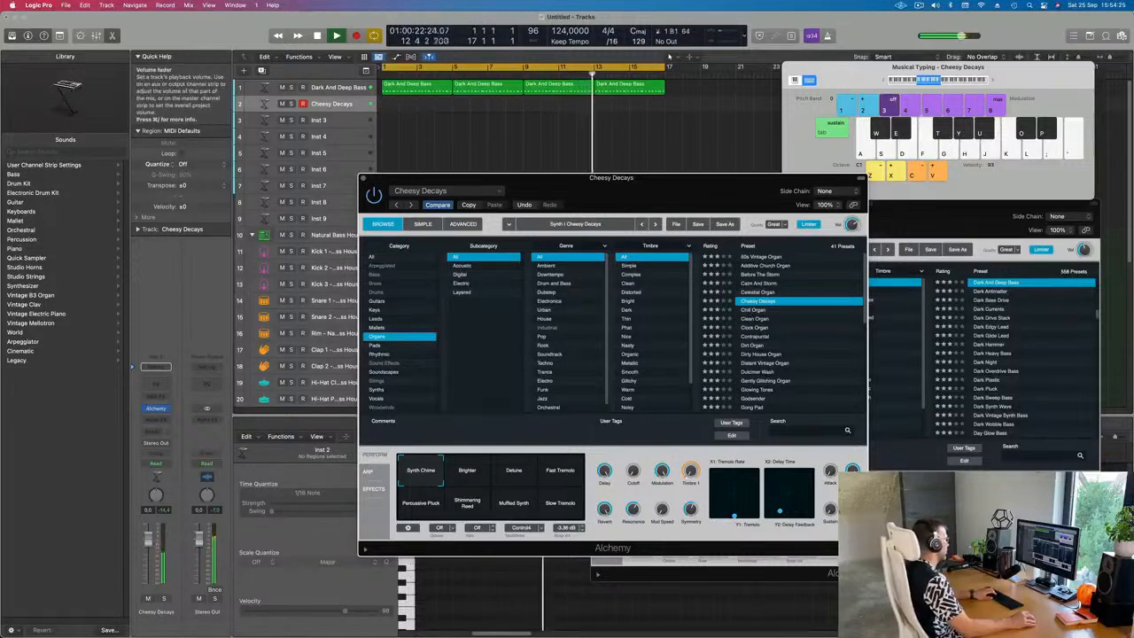
{"action": "left_click_drag", "start_coordinate": [148, 540], "coordinate": [148, 552]}
{"action": "key", "text": "h"}
{"action": "key", "text": "j"}
Try the Chill Organ and Dirt Organ presets by playing notes over the loop.
{"action": "left_click", "coordinate": [755, 310]}
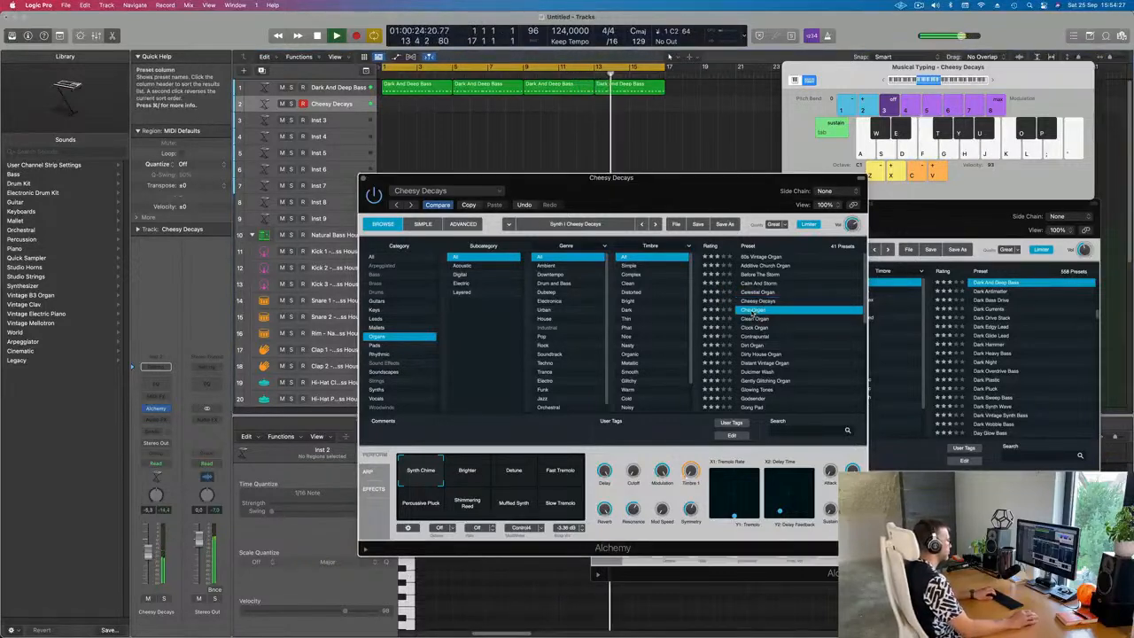
{"action": "key", "text": "h"}
{"action": "key", "text": "j"}
{"action": "key", "text": "g"}
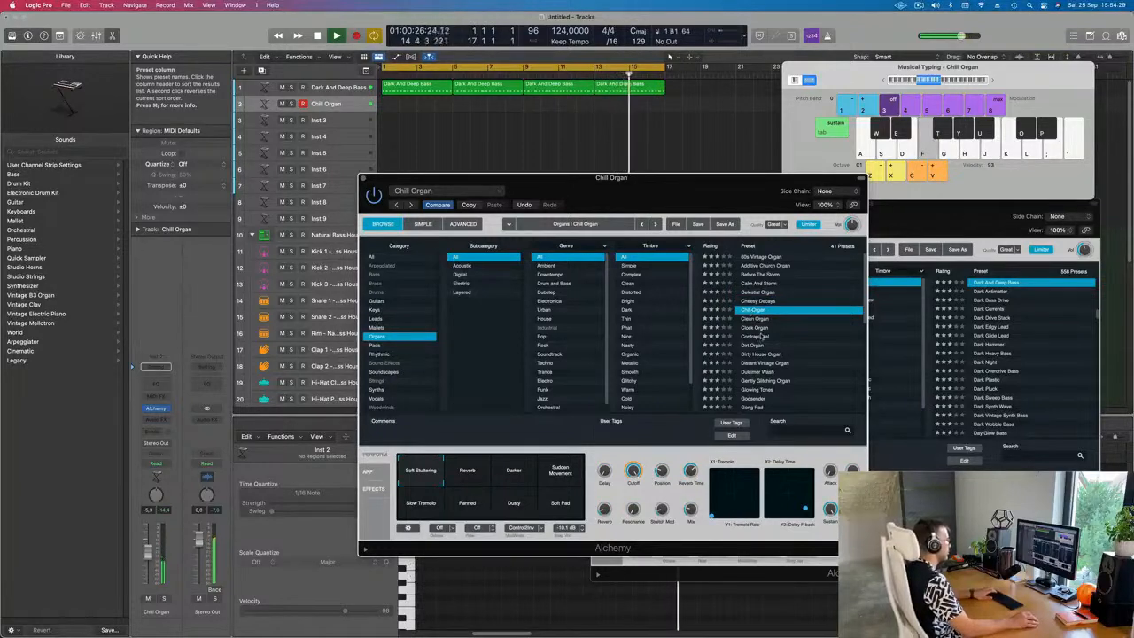
{"action": "left_click", "coordinate": [751, 345]}
{"action": "key", "text": "h"}
{"action": "key", "text": "h"}
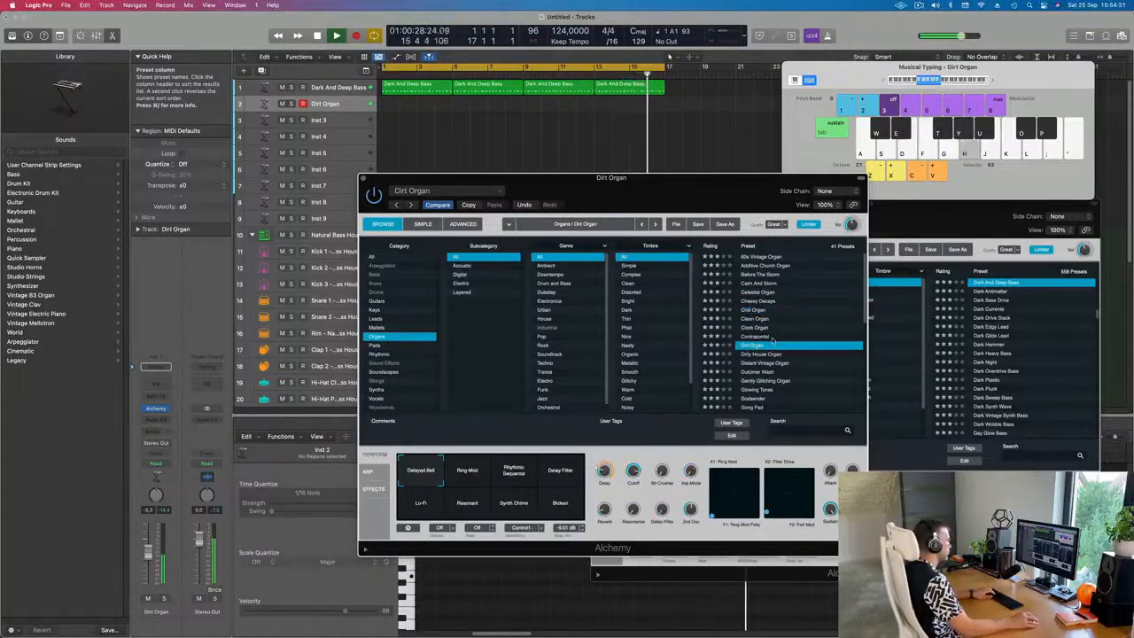
Try more organ presets further down the list, including Gently Glitching Organ, with a few played notes.
{"action": "scroll", "coordinate": [754, 335], "scroll_direction": "down", "scroll_amount": 2}
{"action": "key", "text": "g"}
{"action": "left_click", "coordinate": [754, 318]}
{"action": "key", "text": "g"}
{"action": "key", "text": "h"}
{"action": "scroll", "coordinate": [758, 322], "scroll_direction": "down", "scroll_amount": 2}
{"action": "left_click", "coordinate": [759, 318]}
{"action": "key", "text": "h"}
{"action": "scroll", "coordinate": [798, 330], "scroll_direction": "down", "scroll_amount": 3}
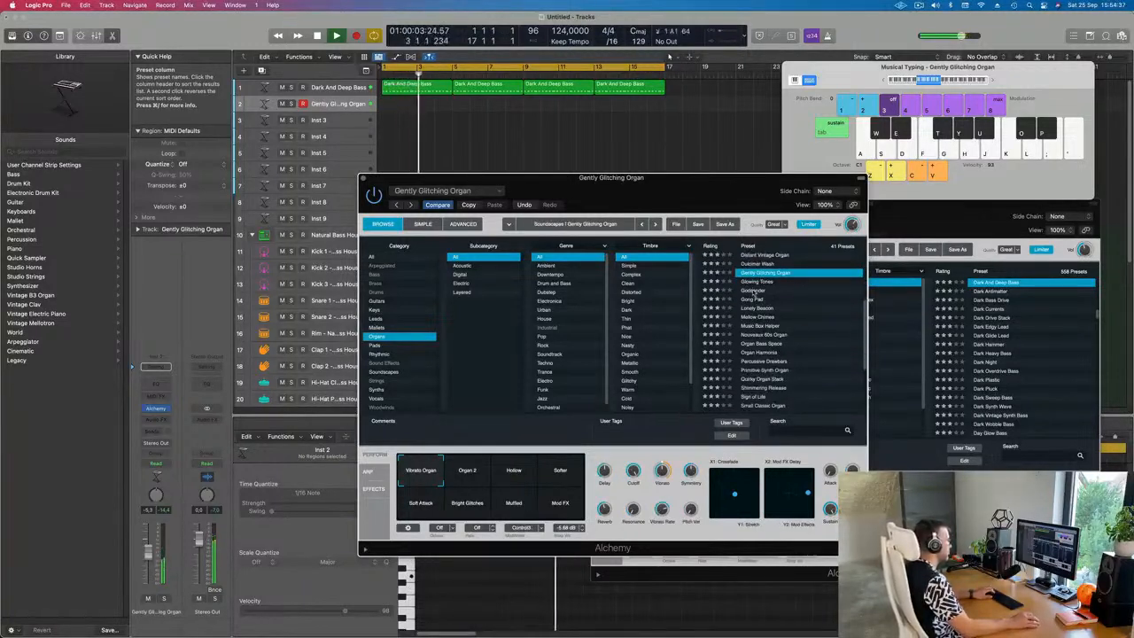
Load the Godsender organ preset, play notes over the loop and set the track level to -4.1 dB.
{"action": "left_click", "coordinate": [754, 290]}
{"action": "key", "text": "g"}
{"action": "key", "text": "j"}
{"action": "key", "text": "d"}
{"action": "key", "text": "s"}
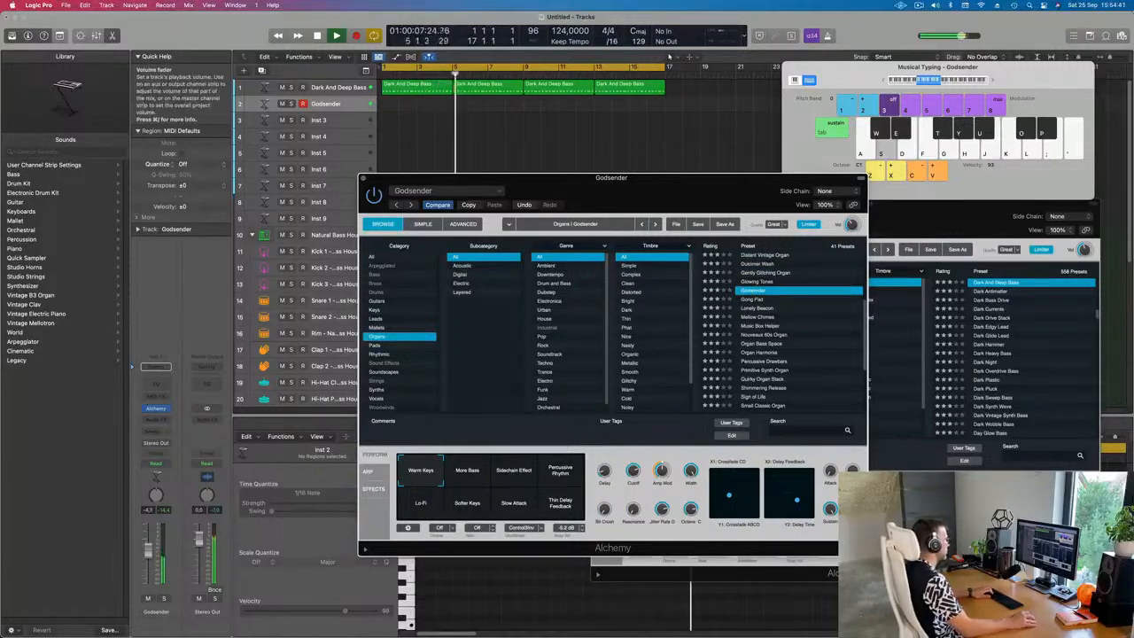
{"action": "left_click_drag", "start_coordinate": [148, 555], "coordinate": [148, 553]}
{"action": "key", "text": "d"}
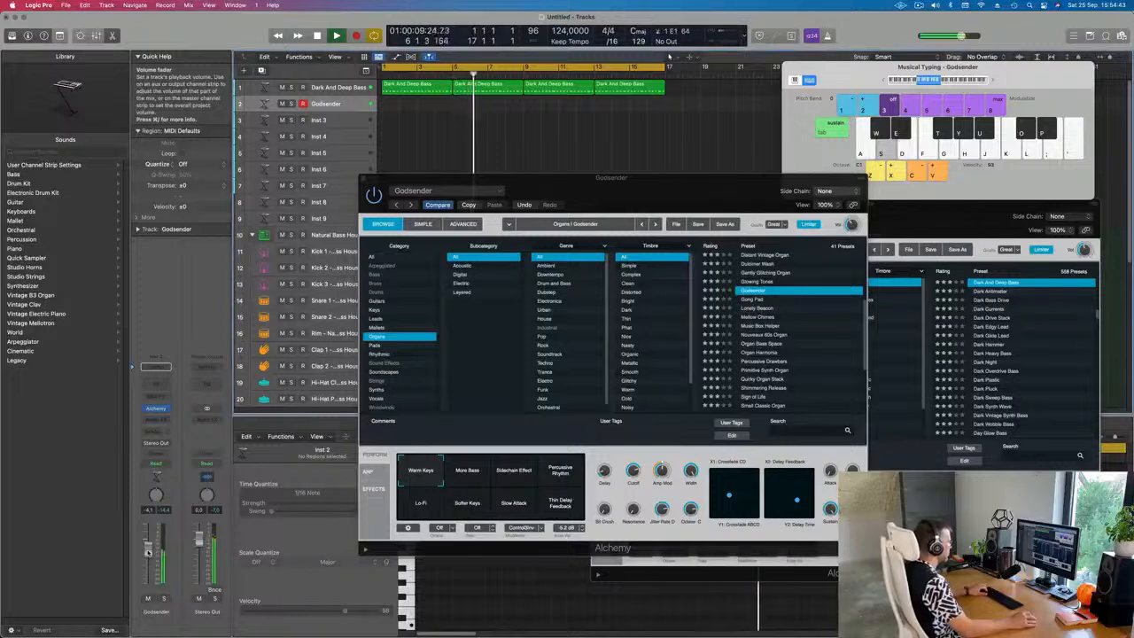
{"action": "key", "text": "a"}
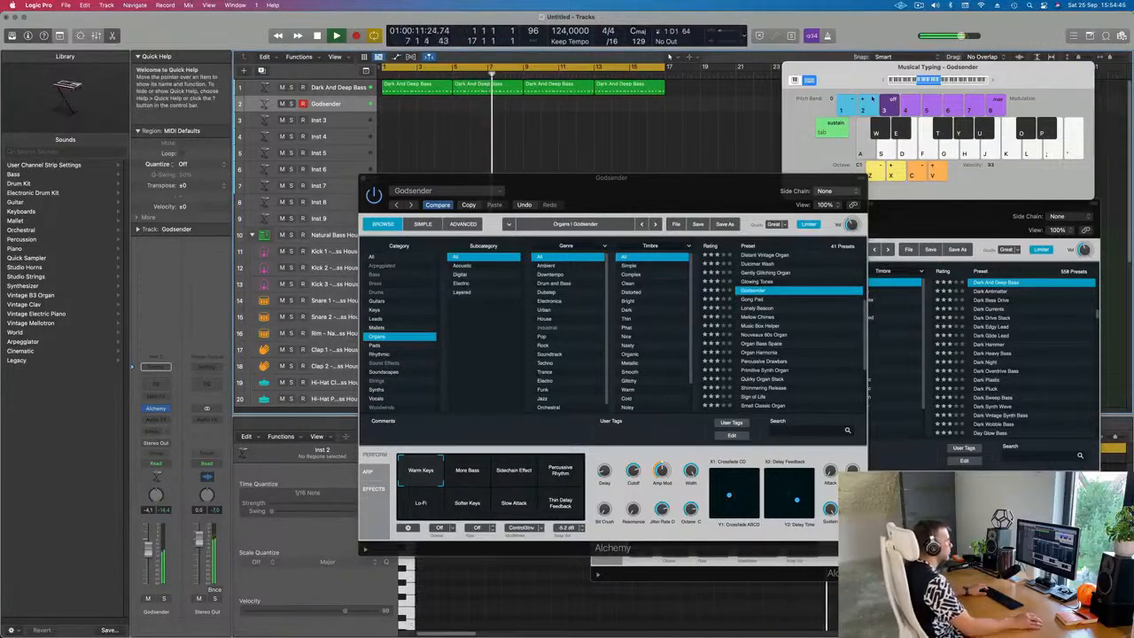
Test Godsender in a lower octave, return the Musical Typing octave to C1 and play low notes over the loop.
{"action": "left_click", "coordinate": [884, 82]}
{"action": "key", "text": "a"}
{"action": "key", "text": "s"}
{"action": "left_click_drag", "start_coordinate": [990, 83], "coordinate": [992, 82]}
{"action": "key", "text": "a"}
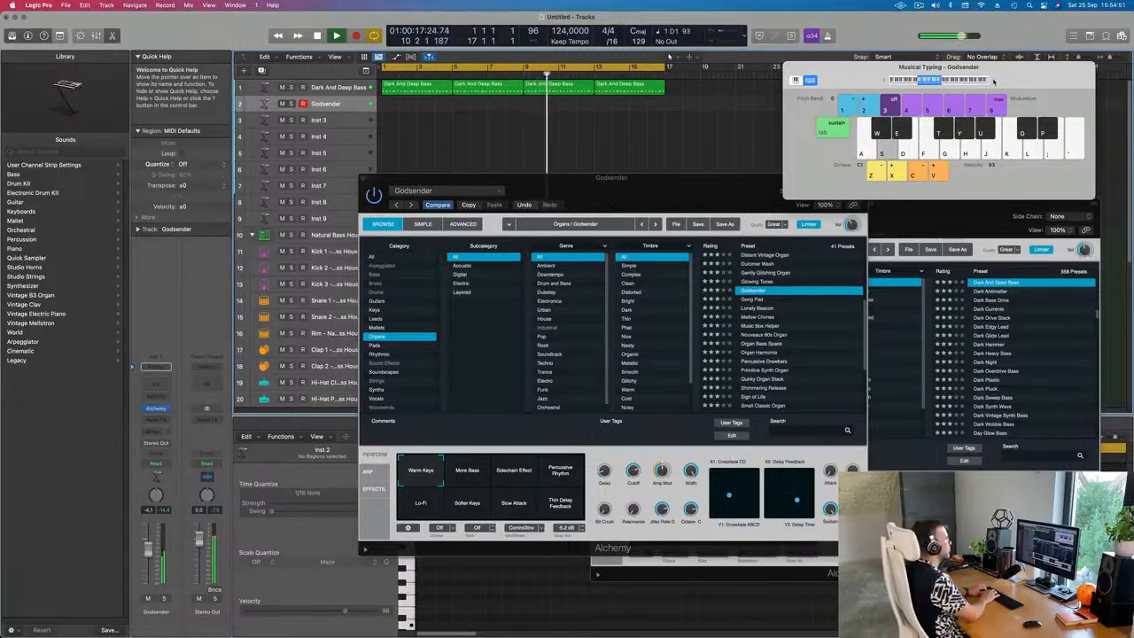
{"action": "key", "text": "a"}
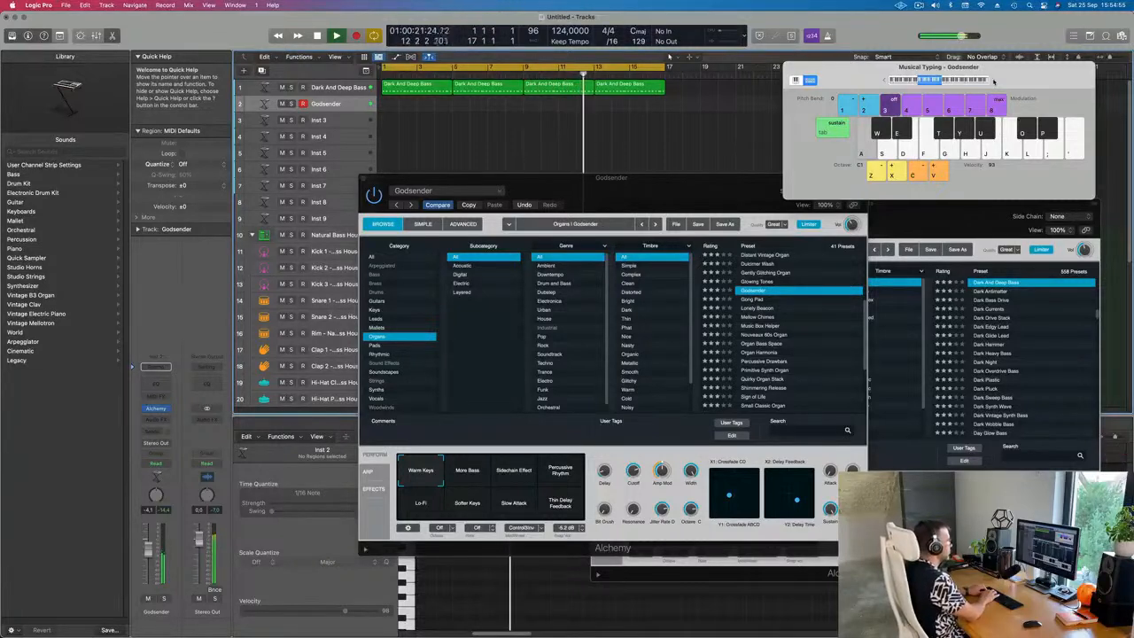
{"action": "key", "text": "s"}
{"action": "key", "text": "a"}
{"action": "key", "text": "a"}
Audition Godsender's transform pad snapshots with played notes, from More Bass to Slow Attack, and choose Softer Keys.
{"action": "left_click", "coordinate": [476, 471]}
{"action": "key", "text": "a"}
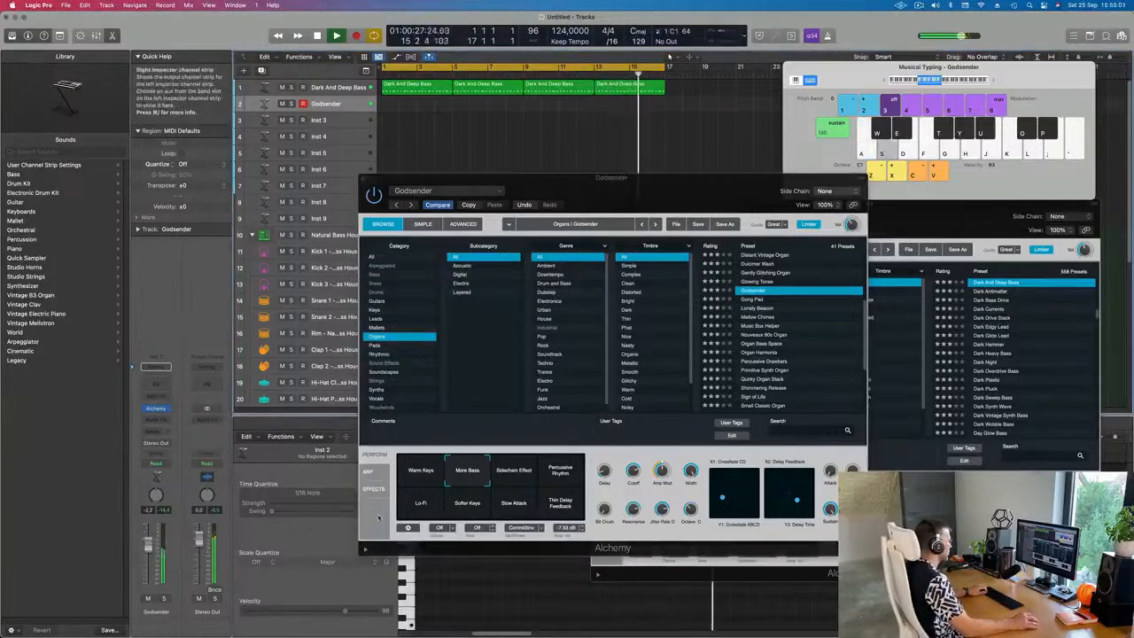
{"action": "left_click", "coordinate": [511, 472]}
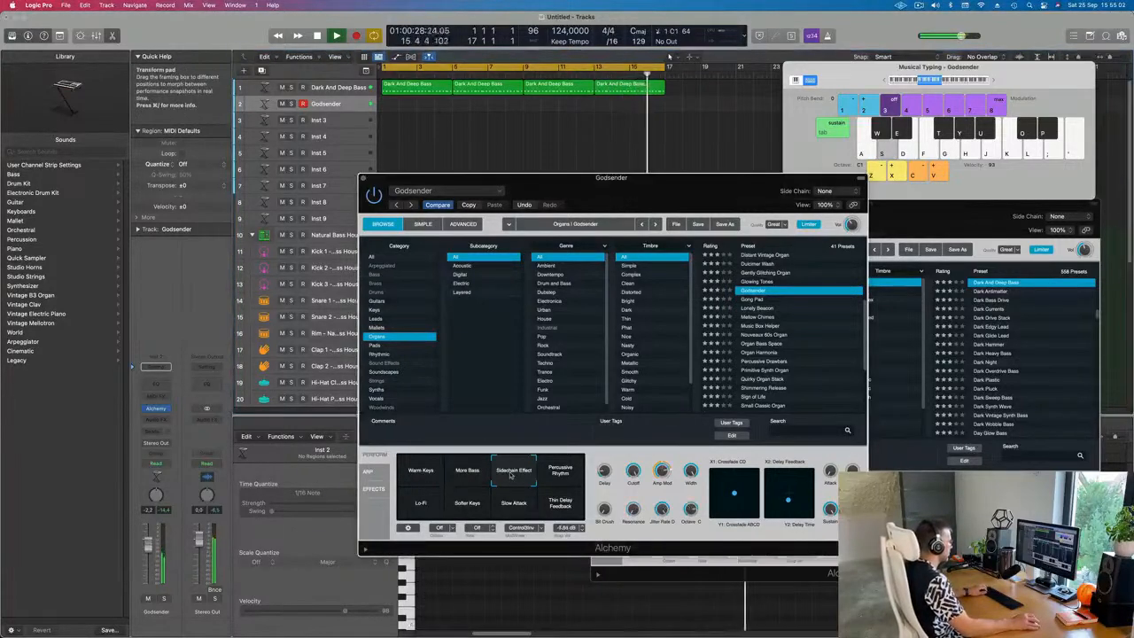
{"action": "left_click", "coordinate": [561, 472]}
{"action": "key", "text": "a"}
{"action": "key", "text": "s"}
{"action": "left_click", "coordinate": [422, 502]}
{"action": "key", "text": "a"}
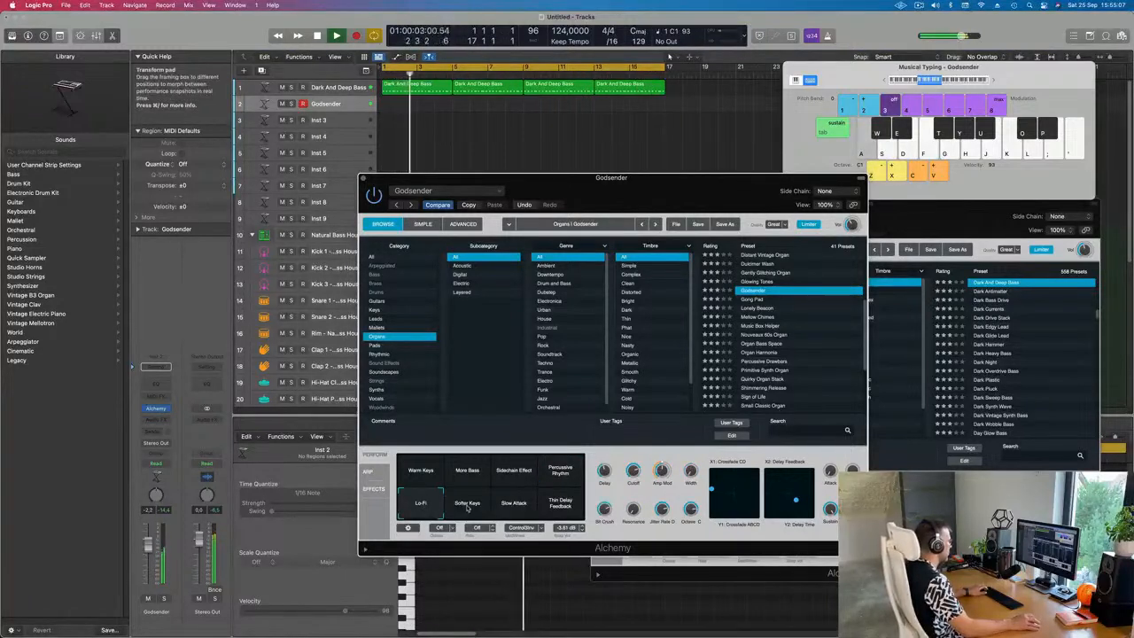
{"action": "left_click", "coordinate": [467, 505]}
{"action": "left_click", "coordinate": [515, 505]}
{"action": "key", "text": "a"}
{"action": "left_click", "coordinate": [468, 505]}
Record a low Godsender part on the second track from bar 9 and stop after about four bars.
{"action": "key", "text": "a"}
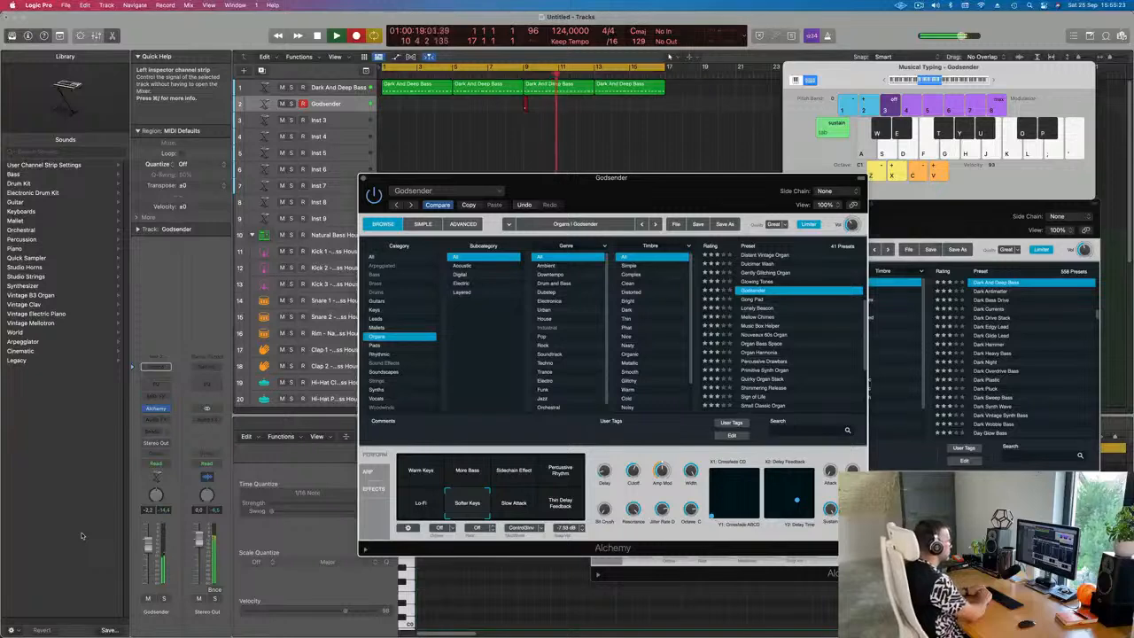
{"action": "key", "text": "s"}
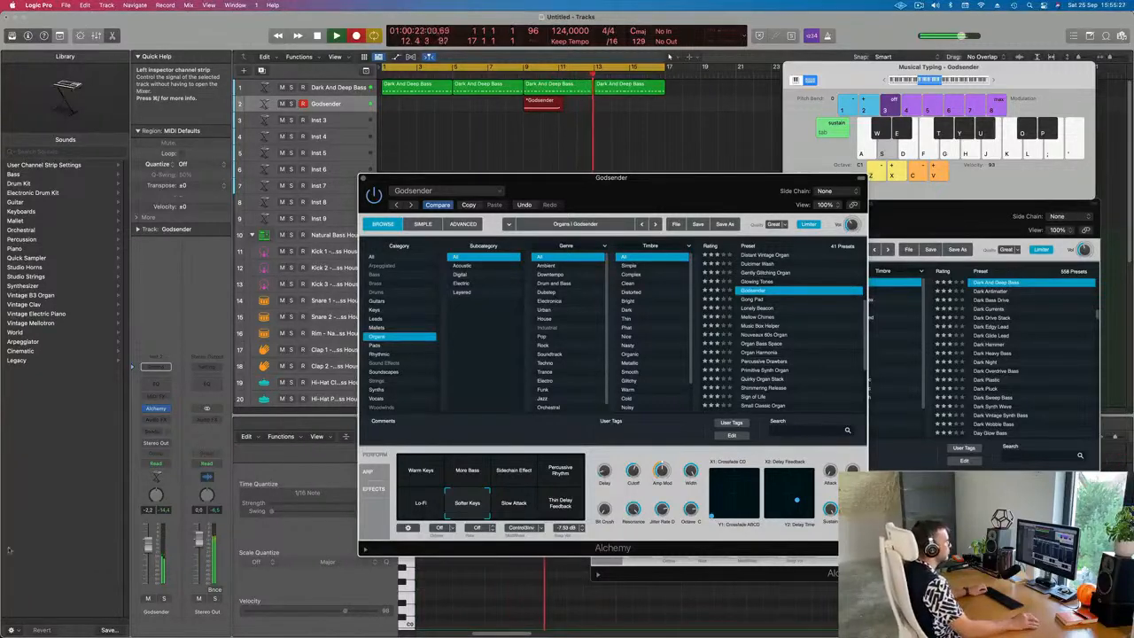
{"action": "key", "text": "space"}
Move the recorded Godsender region to the start of bar 1 and hide the Piano Roll.
{"action": "left_click_drag", "start_coordinate": [581, 100], "coordinate": [416, 101]}
{"action": "key", "text": "e"}
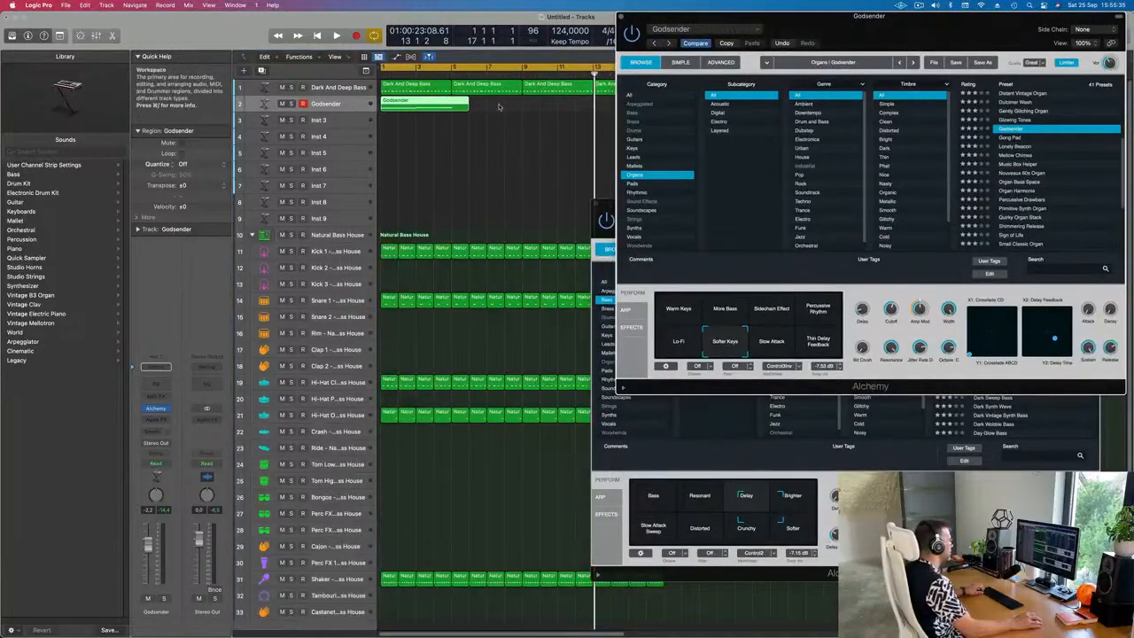
Split the Godsender region at the start of bar 5, including the crossing notes, and delete the excess after it.
{"action": "key", "text": "e"}
{"action": "key", "text": "super+a"}
{"action": "left_click", "coordinate": [478, 539]}
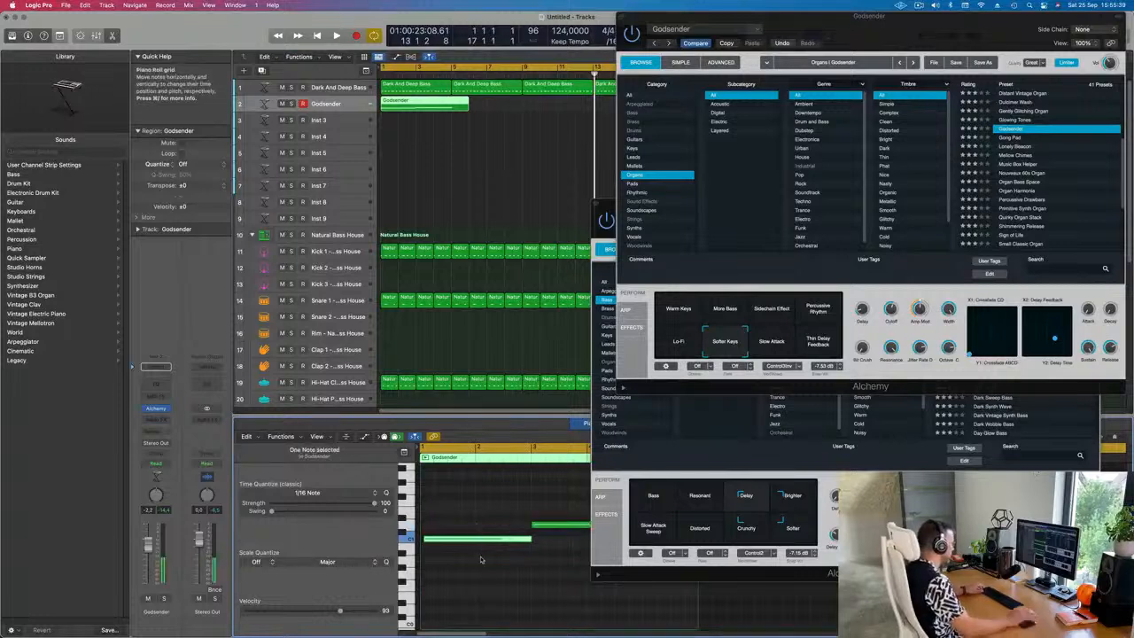
{"action": "scroll", "coordinate": [482, 560], "scroll_direction": "right", "scroll_amount": 5}
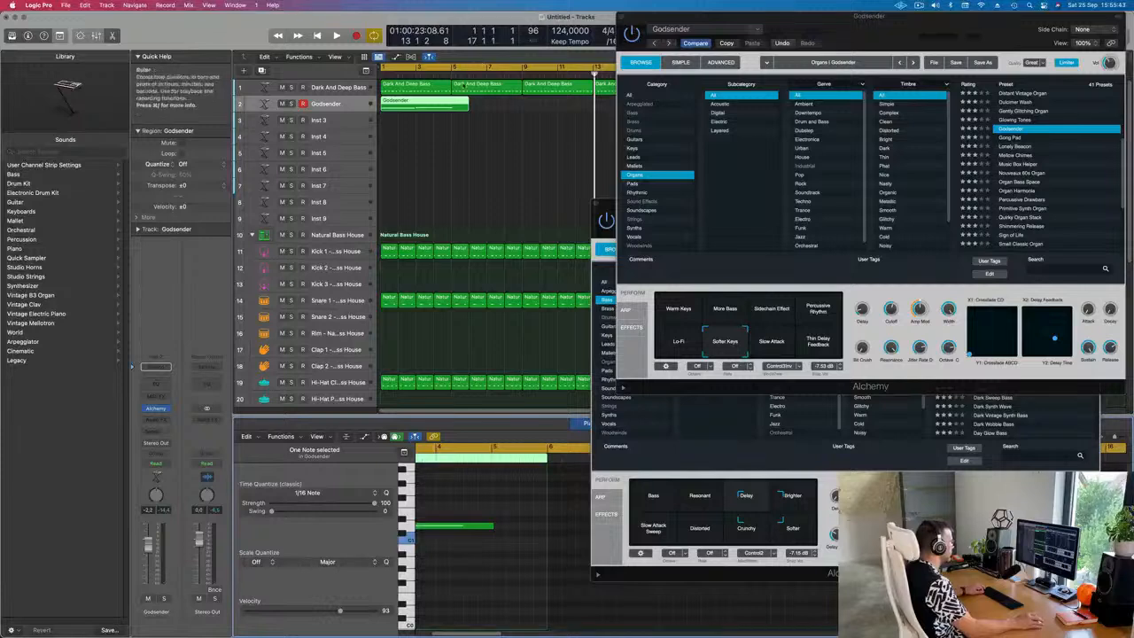
{"action": "left_click_drag", "start_coordinate": [451, 105], "coordinate": [473, 112]}
{"action": "key", "text": "BackSpace"}
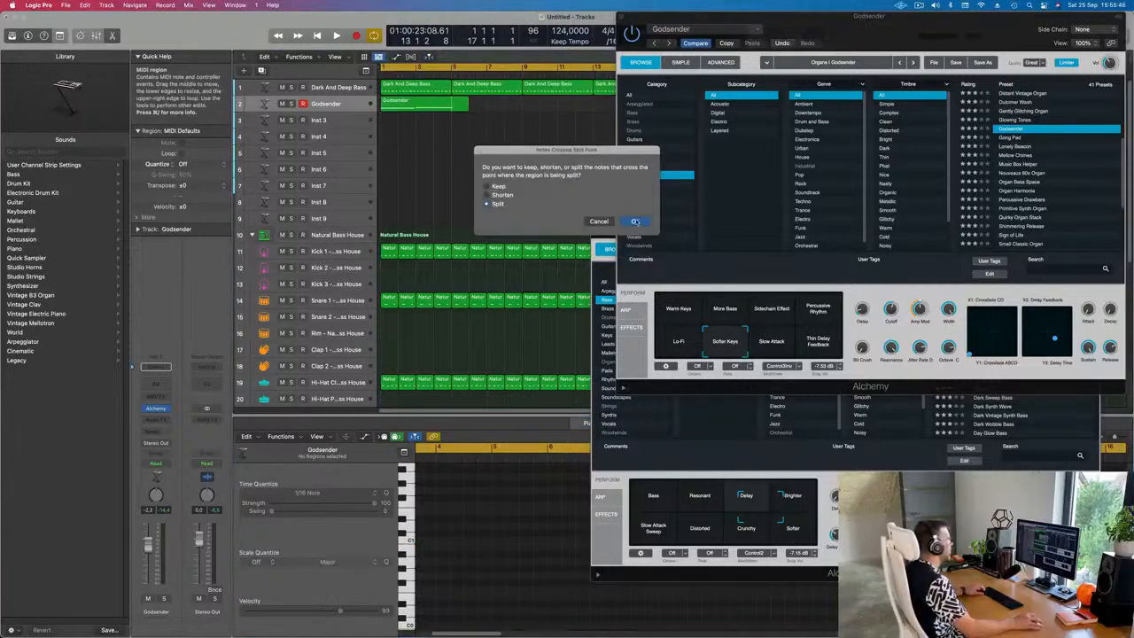
{"action": "left_click", "coordinate": [638, 222]}
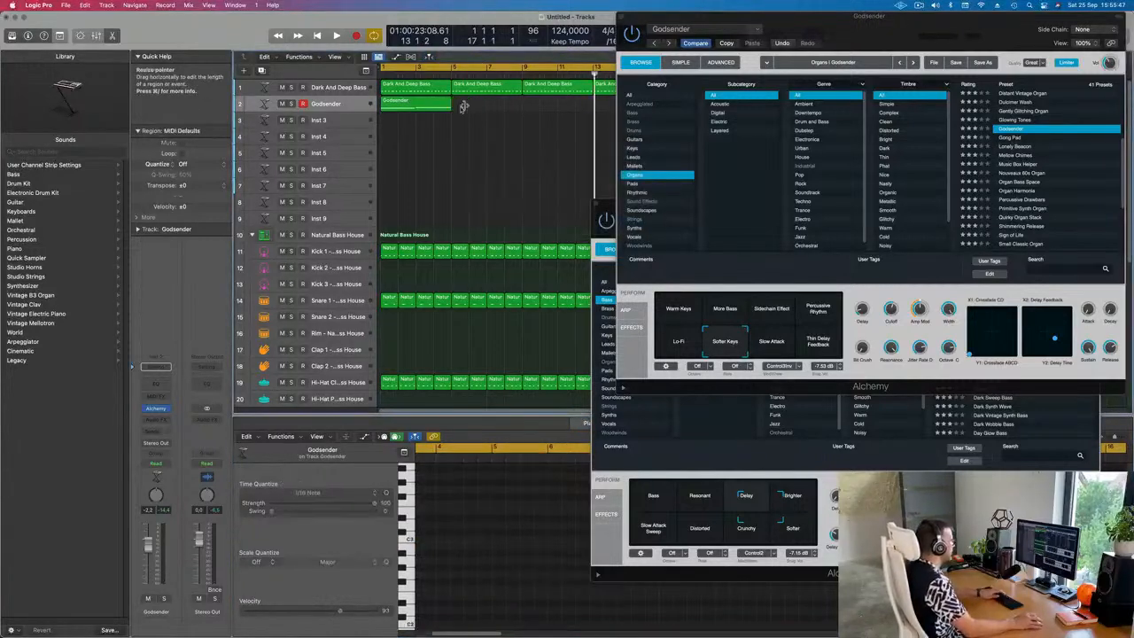
Start playback and repeat the four-bar Godsender region three times to fill 16 bars.
{"action": "key", "text": "space"}
{"action": "scroll", "coordinate": [452, 142], "scroll_direction": "left", "scroll_amount": 5}
{"action": "left_click_drag", "start_coordinate": [817, 37], "coordinate": [586, 206]}
{"action": "left_click", "coordinate": [405, 107]}
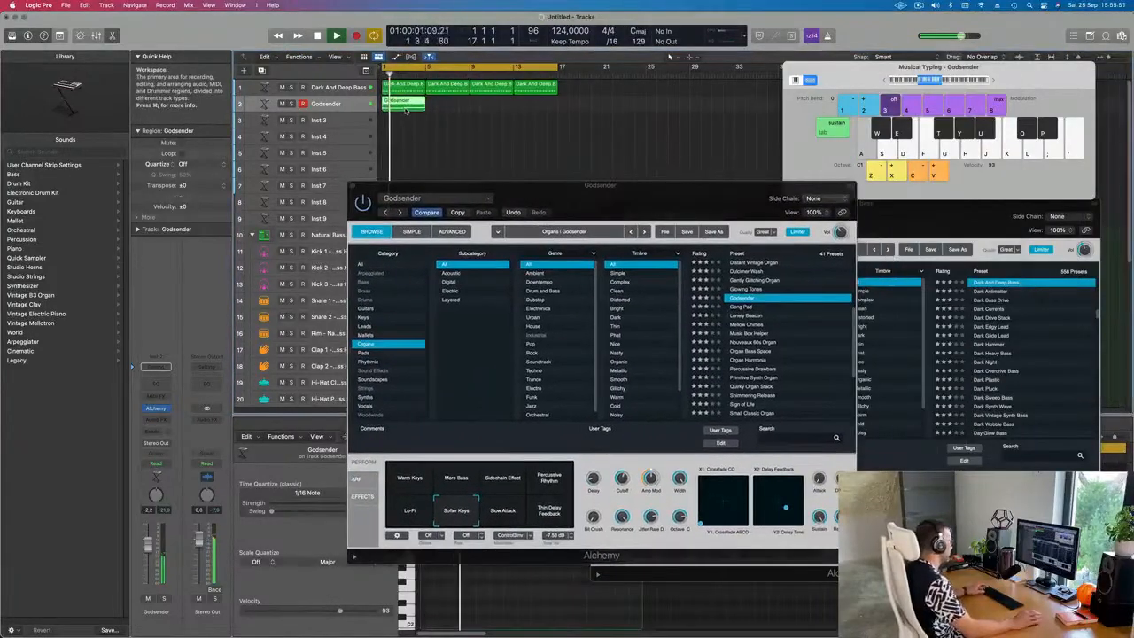
{"action": "key", "text": "super+r"}
{"action": "key", "text": "super+r"}
{"action": "key", "text": "super+r"}
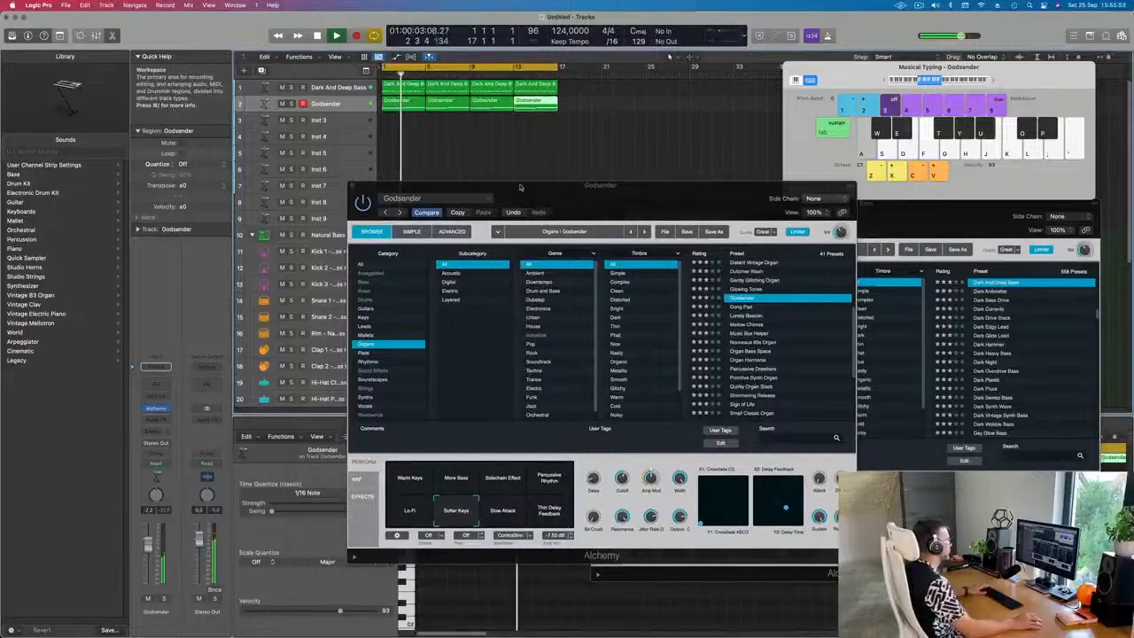
Audition Godsender's transform pad snapshots over the loop, from Thin Delay Feedback to More Bass, and choose Warm Keys.
{"action": "left_click_drag", "start_coordinate": [548, 203], "coordinate": [472, 167]}
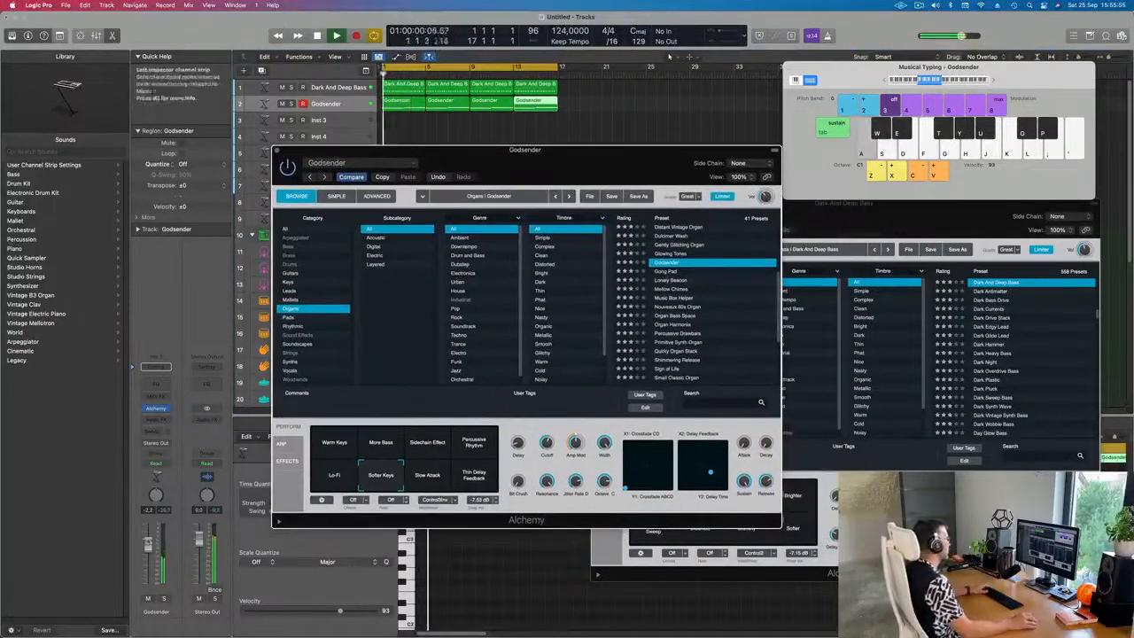
{"action": "left_click", "coordinate": [475, 475]}
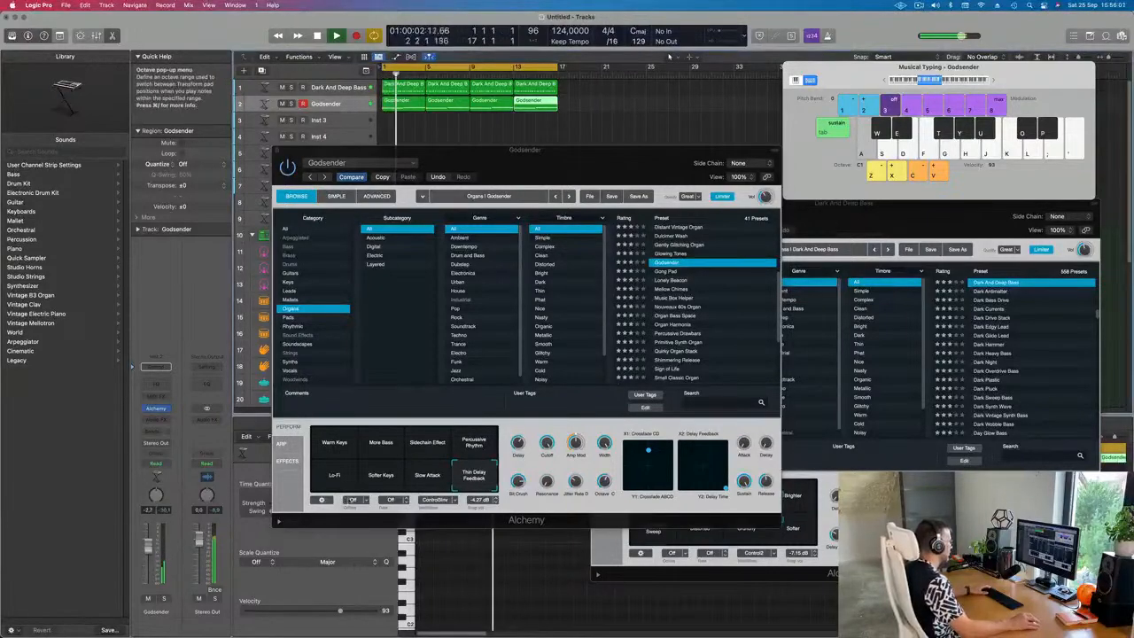
{"action": "left_click", "coordinate": [473, 446]}
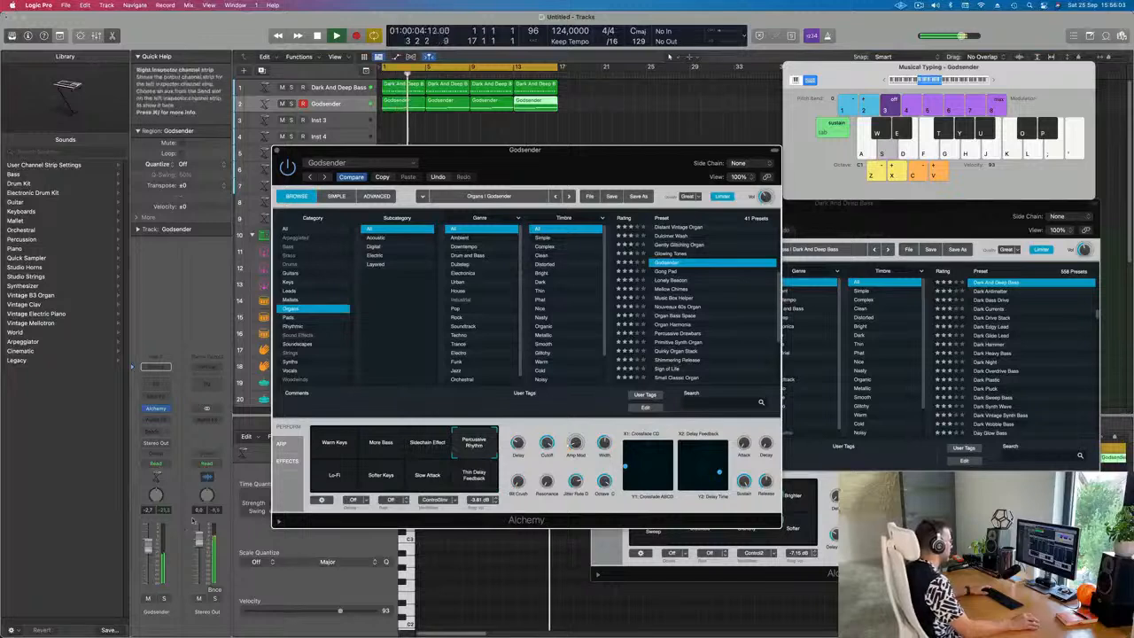
{"action": "left_click", "coordinate": [149, 548]}
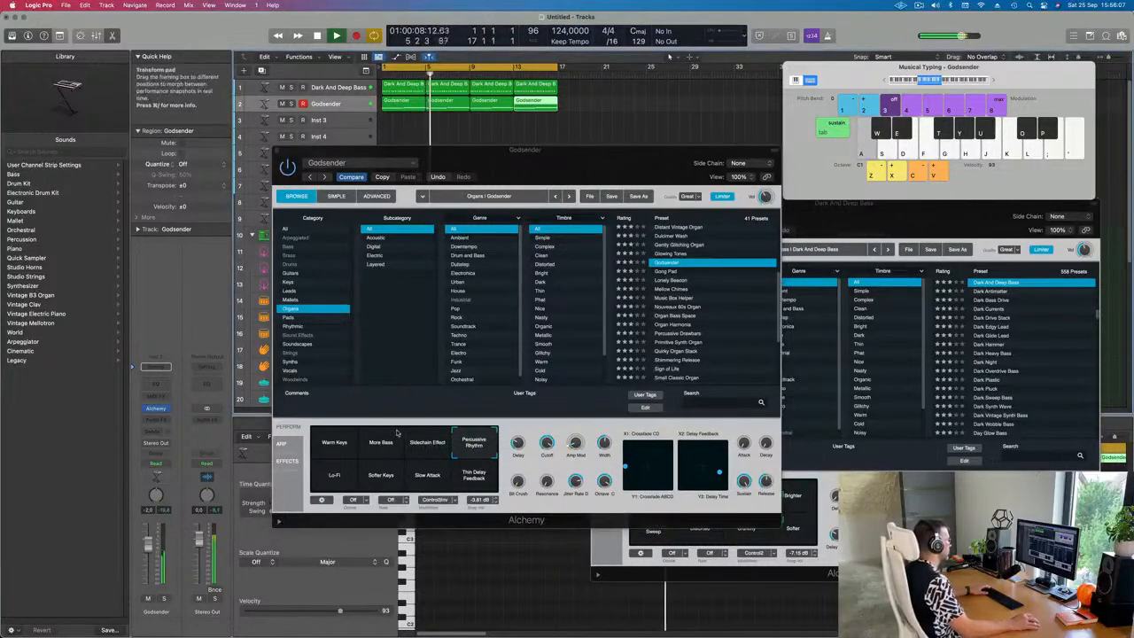
{"action": "left_click", "coordinate": [412, 458]}
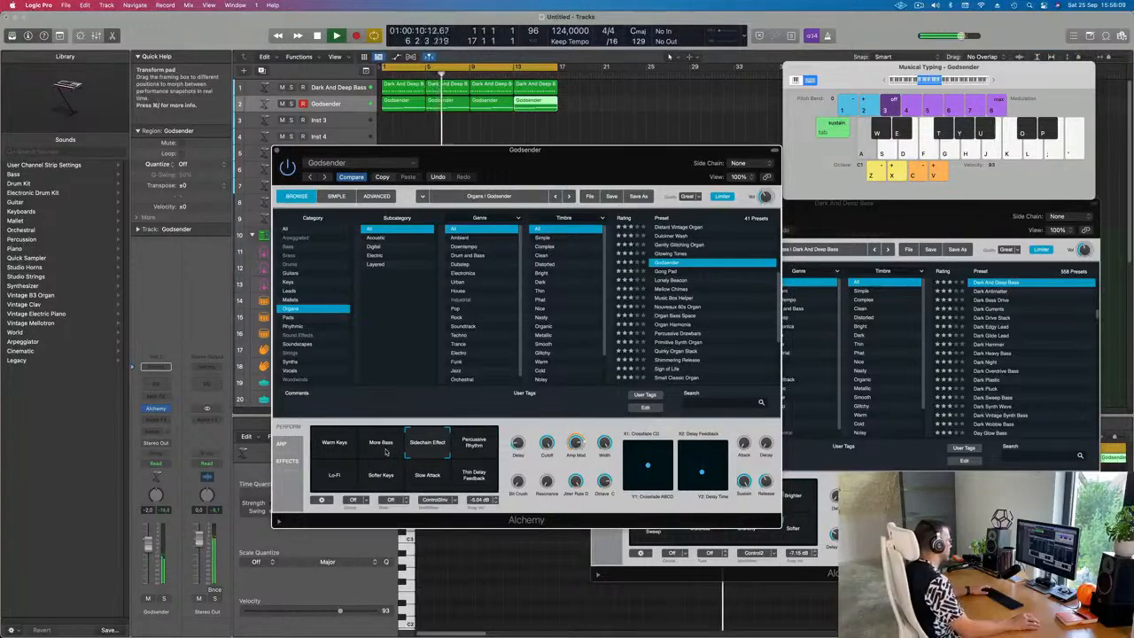
{"action": "left_click", "coordinate": [385, 452]}
{"action": "left_click", "coordinate": [334, 448]}
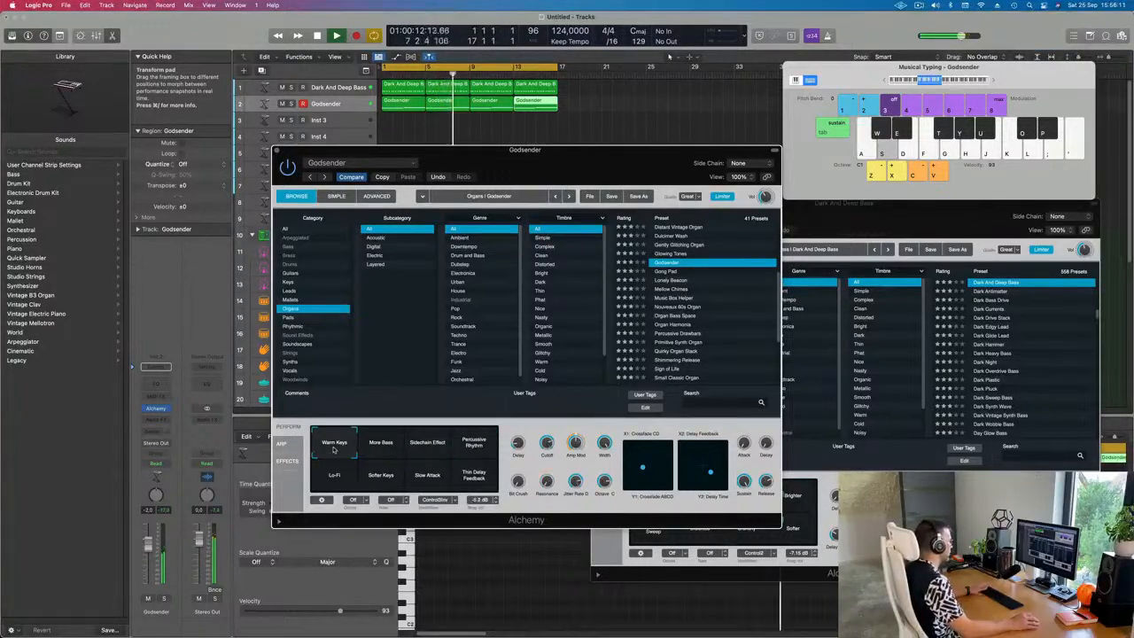
Restart the loop, lower the Godsender track volume to about -7 dB and try out its Cutoff, Amp Mod and Resonance controls.
{"action": "key", "text": "Return"}
{"action": "left_click_drag", "start_coordinate": [149, 550], "coordinate": [149, 555]}
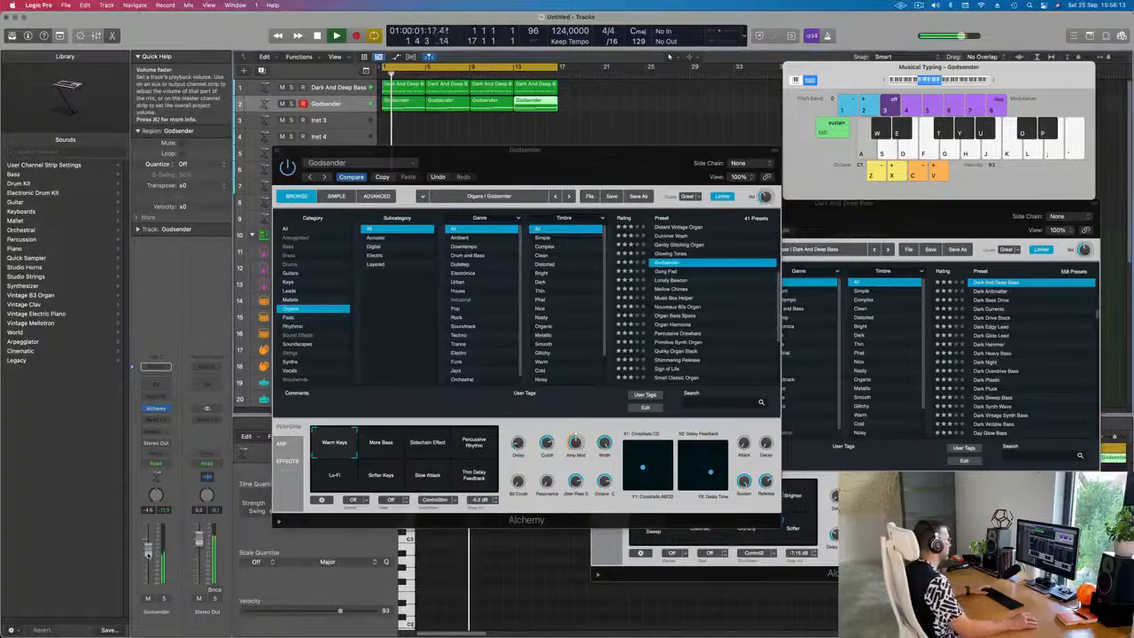
{"action": "left_click_drag", "start_coordinate": [548, 443], "coordinate": [548, 479]}
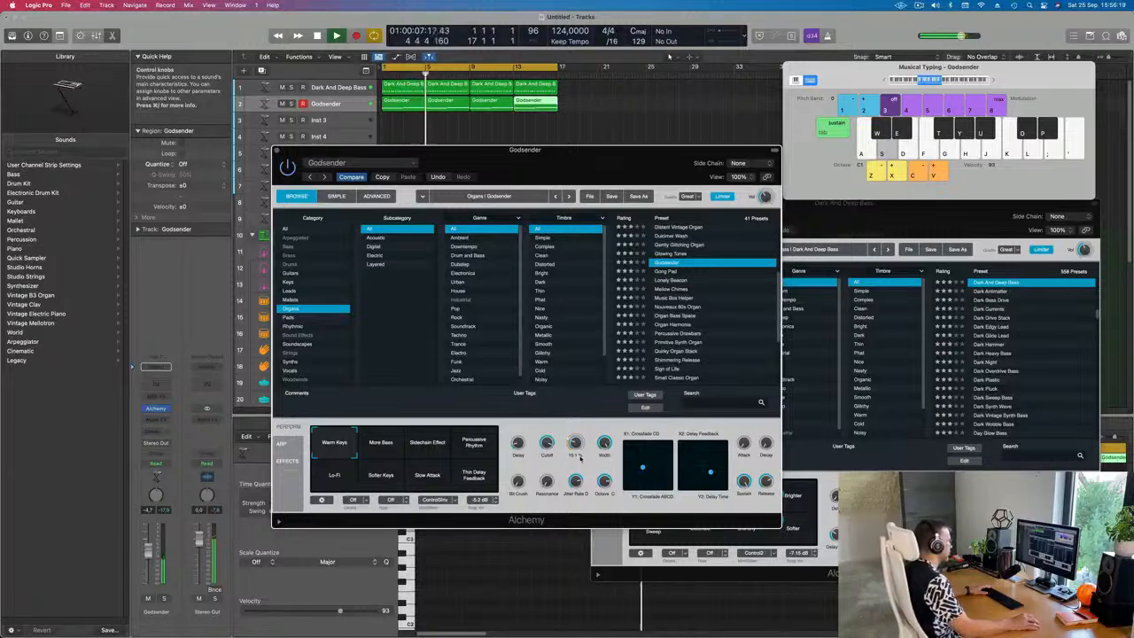
{"action": "left_click_drag", "start_coordinate": [580, 457], "coordinate": [583, 430]}
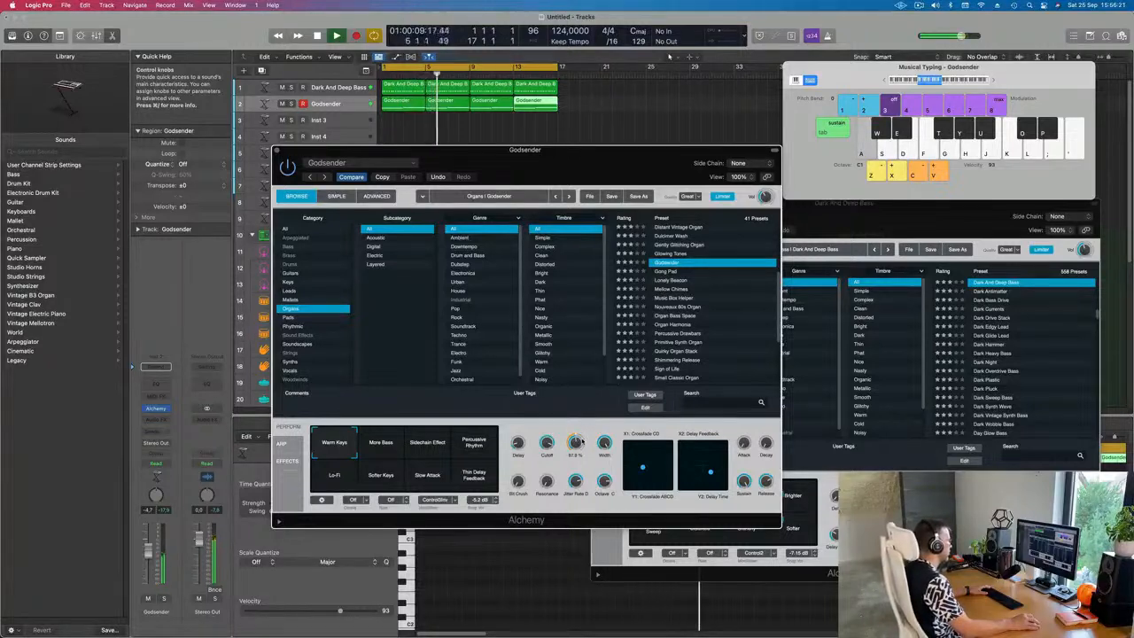
{"action": "left_click_drag", "start_coordinate": [547, 481], "coordinate": [548, 454]}
{"action": "key", "text": "s"}
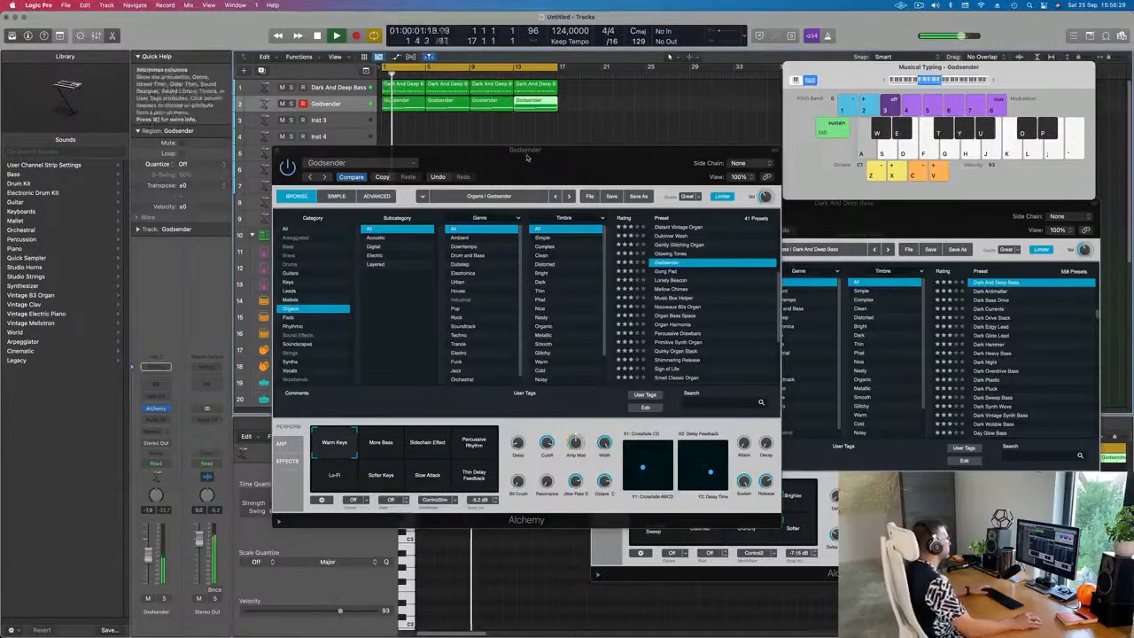
Close the Godsender instrument window, select the Inst 3 track and increase its track height.
{"action": "left_click_drag", "start_coordinate": [468, 142], "coordinate": [443, 182]}
{"action": "left_click", "coordinate": [253, 192]}
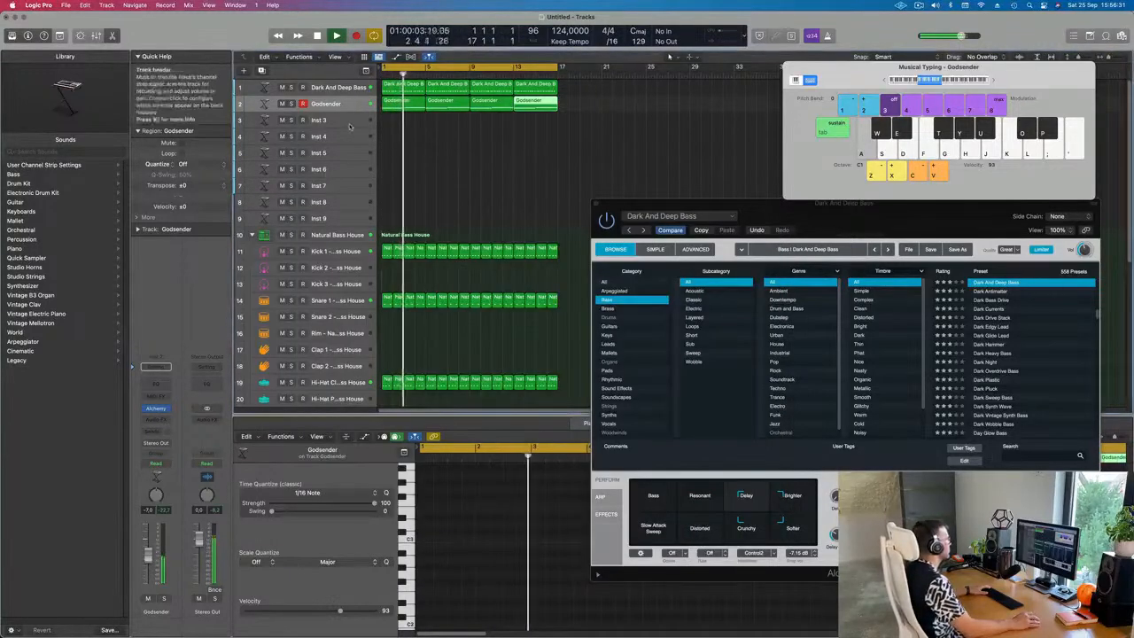
{"action": "left_click", "coordinate": [344, 124]}
{"action": "left_click_drag", "start_coordinate": [343, 128], "coordinate": [343, 173]}
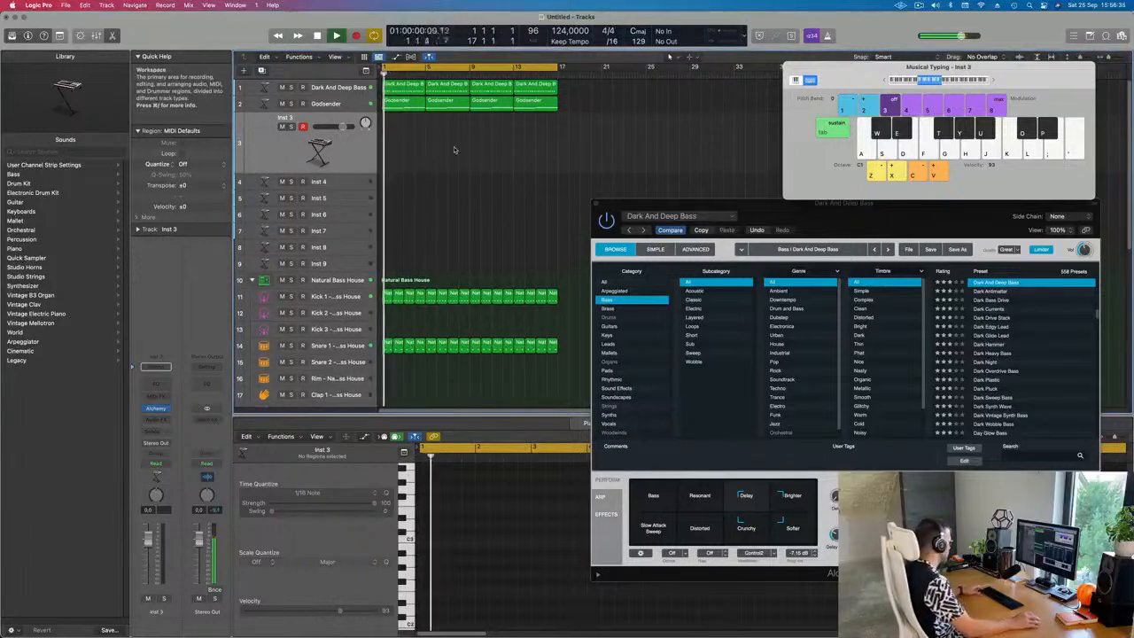
Repeat all regions once to double the arrangement to 32 bars and extend the cycle range to bar 33.
{"action": "key", "text": "super+a"}
{"action": "key", "text": "super+r"}
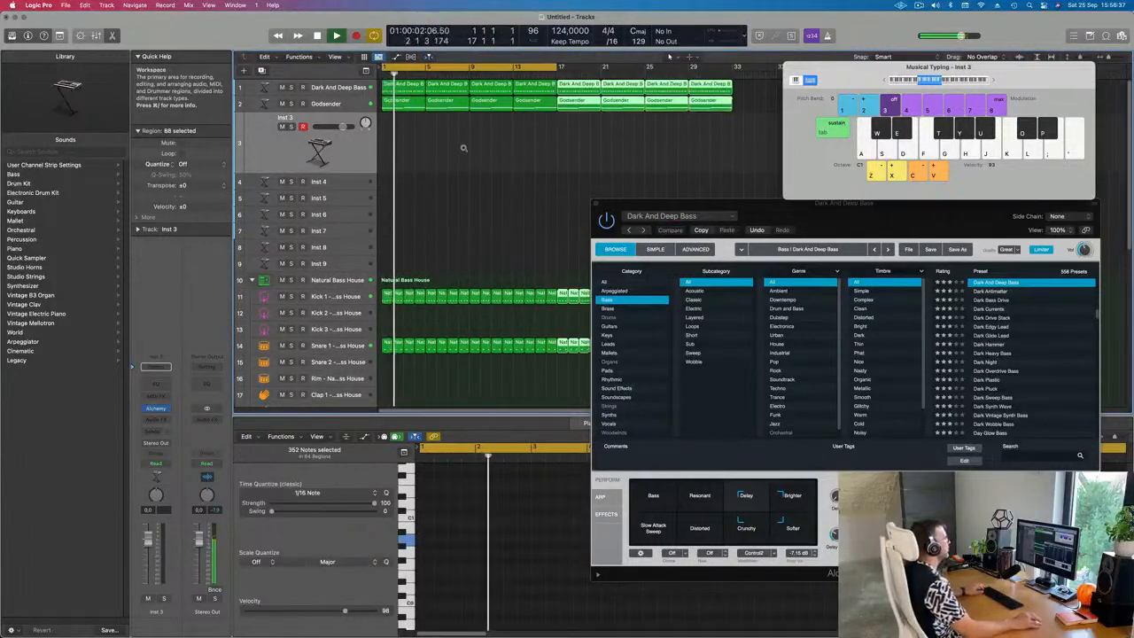
{"action": "key", "text": "super+Left"}
{"action": "left_click_drag", "start_coordinate": [542, 65], "coordinate": [707, 66]}
Open Alchemy on Inst 3 and add a send from that track to Bus 4.
{"action": "left_click_drag", "start_coordinate": [792, 206], "coordinate": [586, 196]}
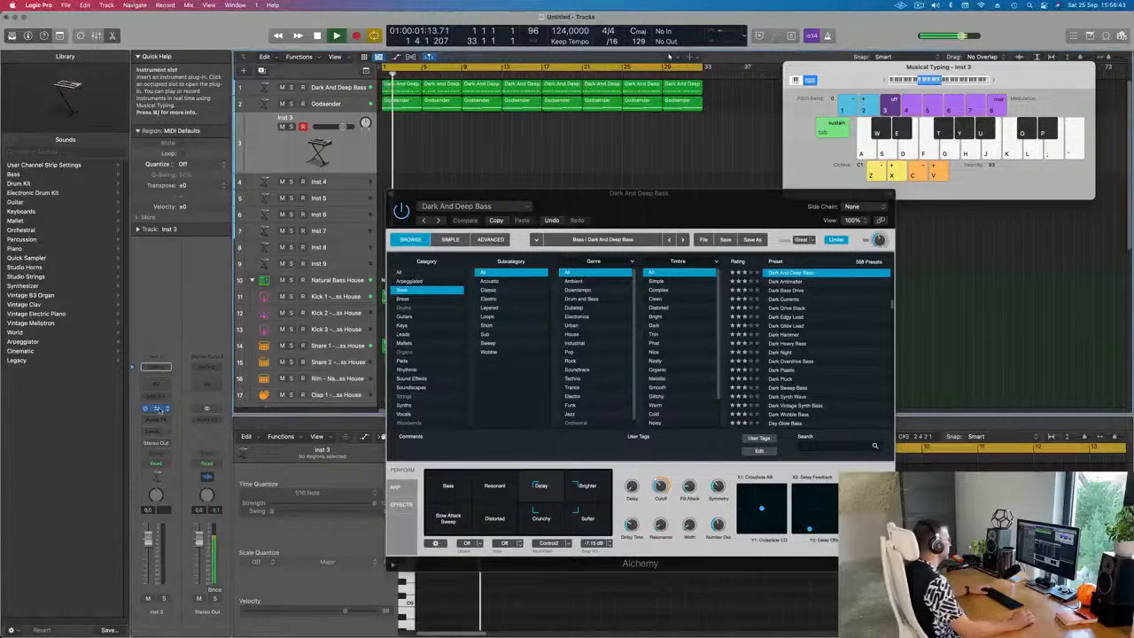
{"action": "left_click", "coordinate": [157, 409]}
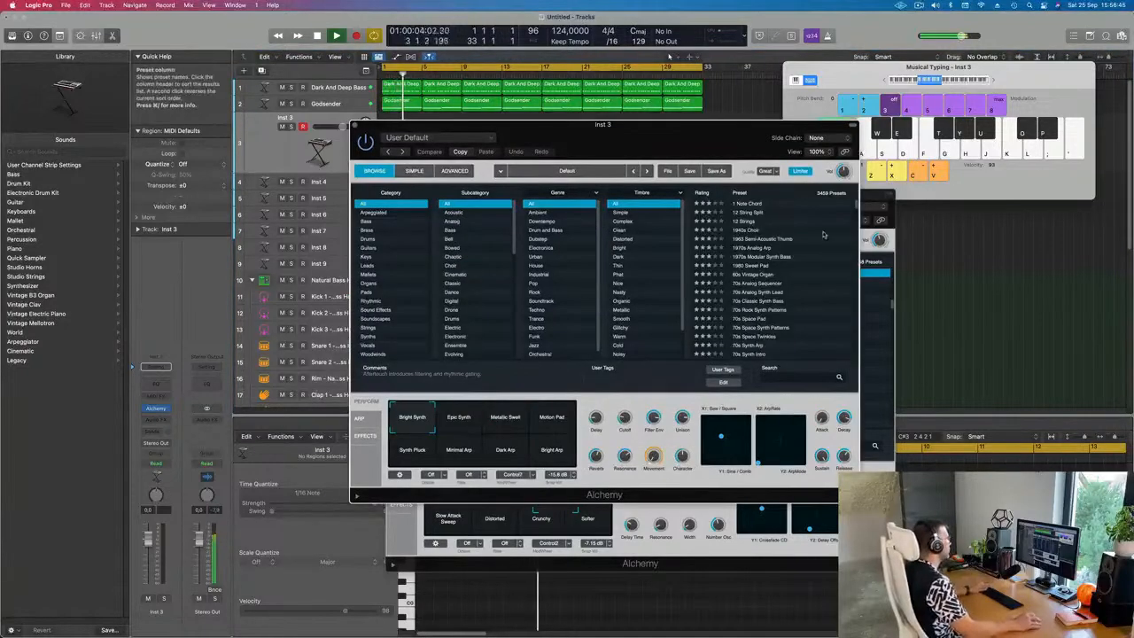
{"action": "left_click", "coordinate": [171, 432]}
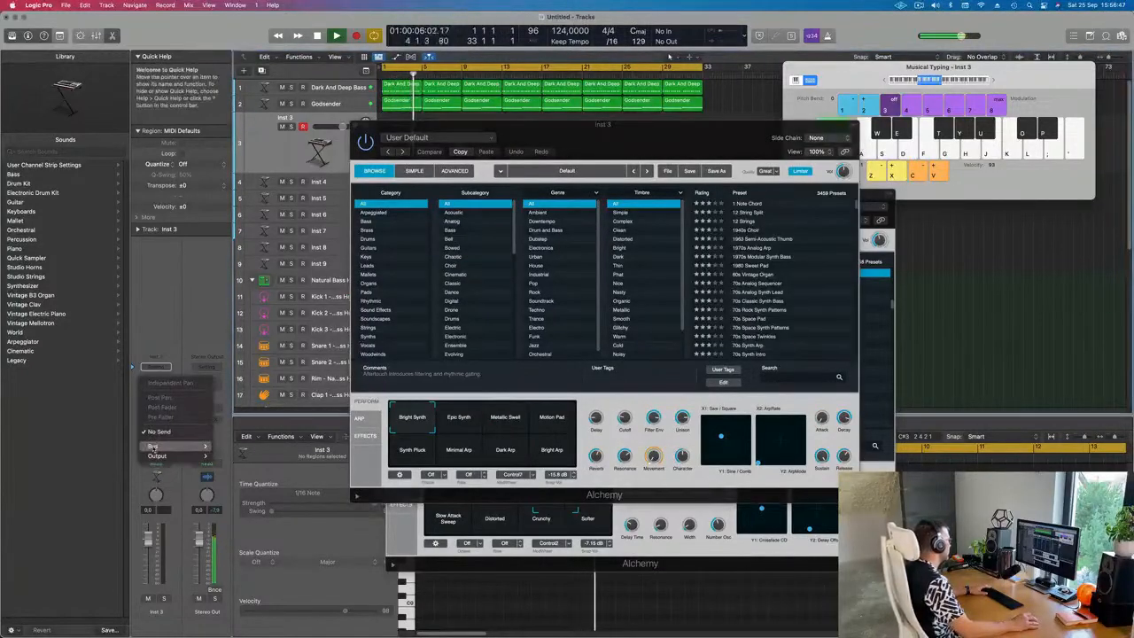
{"action": "mouse_move", "coordinate": [204, 448]}
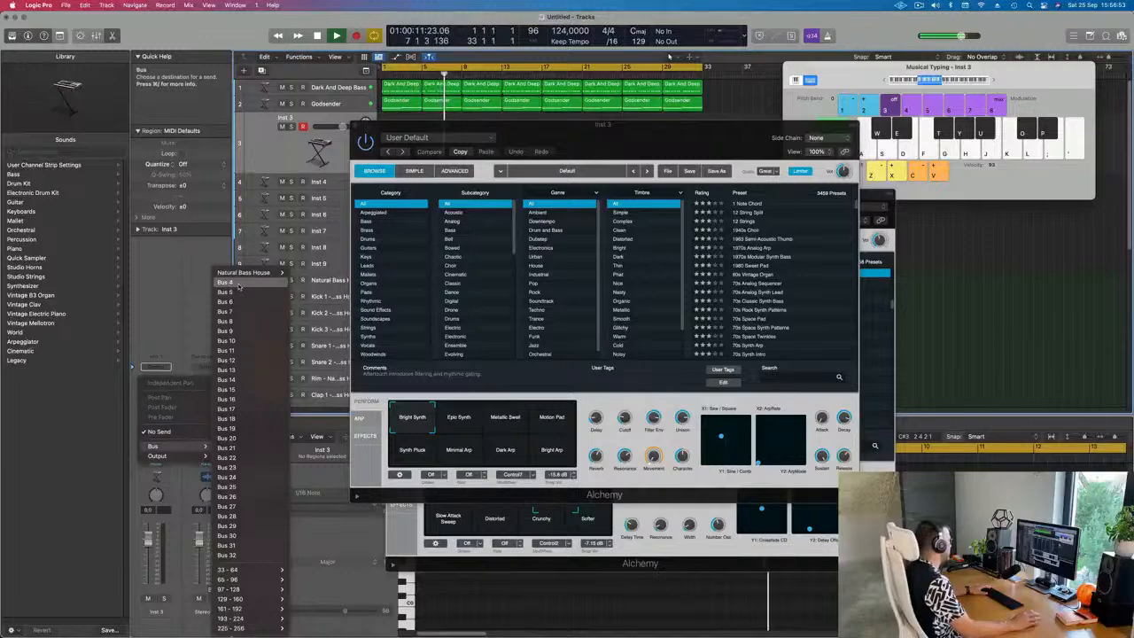
{"action": "left_click", "coordinate": [228, 282]}
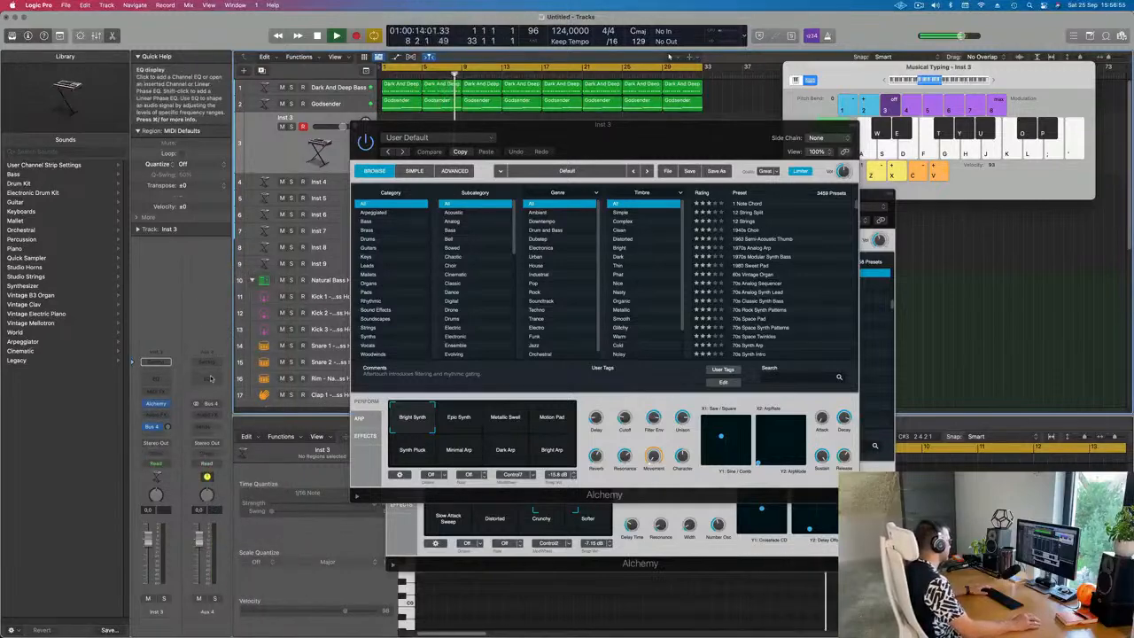
Insert a Channel EQ and a SilverVerb reverb on the Aux 4 channel.
{"action": "left_click", "coordinate": [210, 379]}
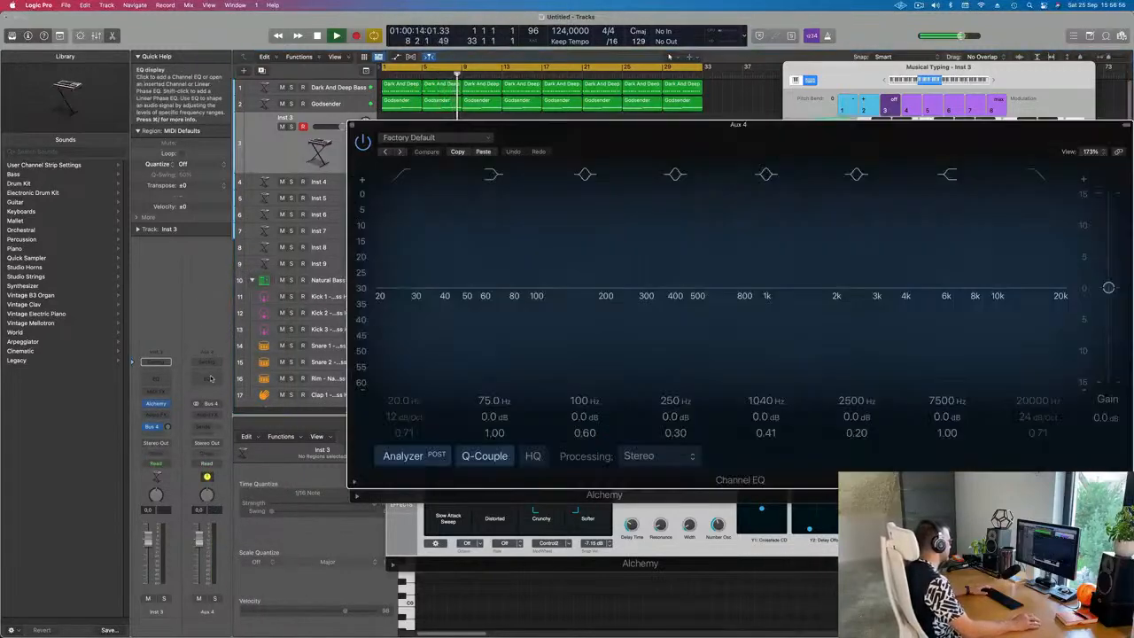
{"action": "left_click", "coordinate": [213, 421]}
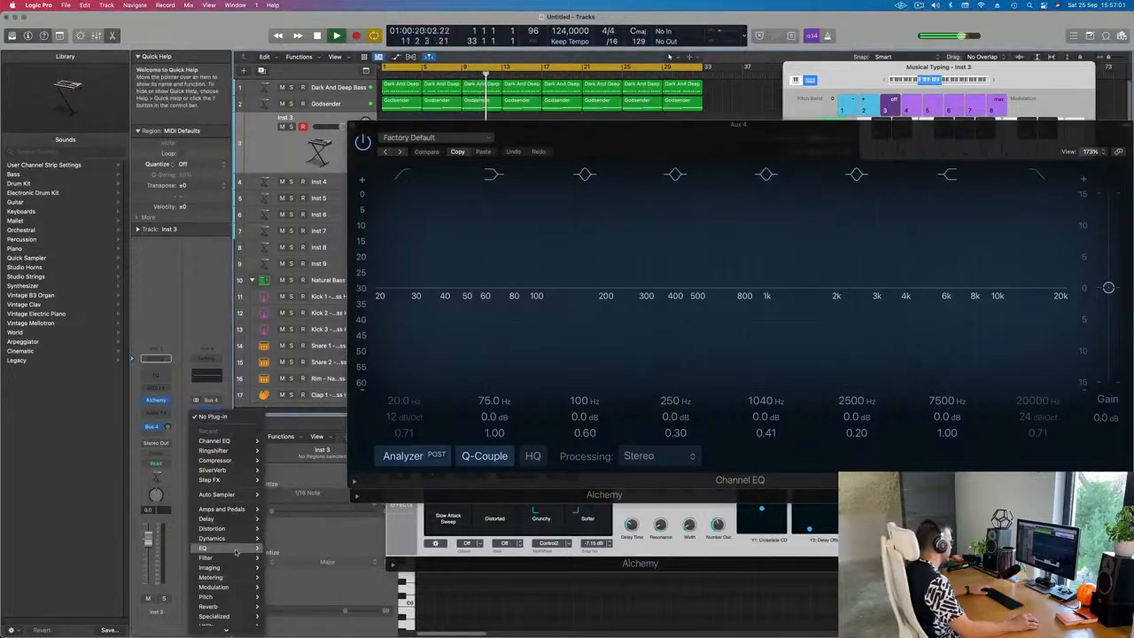
{"action": "mouse_move", "coordinate": [226, 608]}
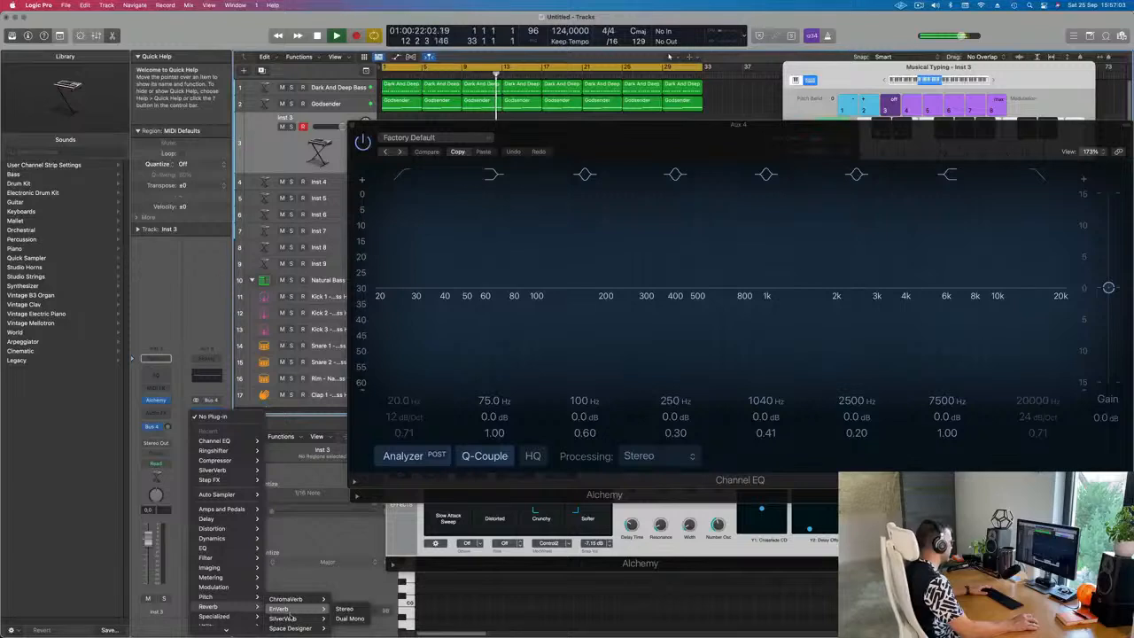
{"action": "mouse_move", "coordinate": [307, 622]}
{"action": "left_click", "coordinate": [344, 618]}
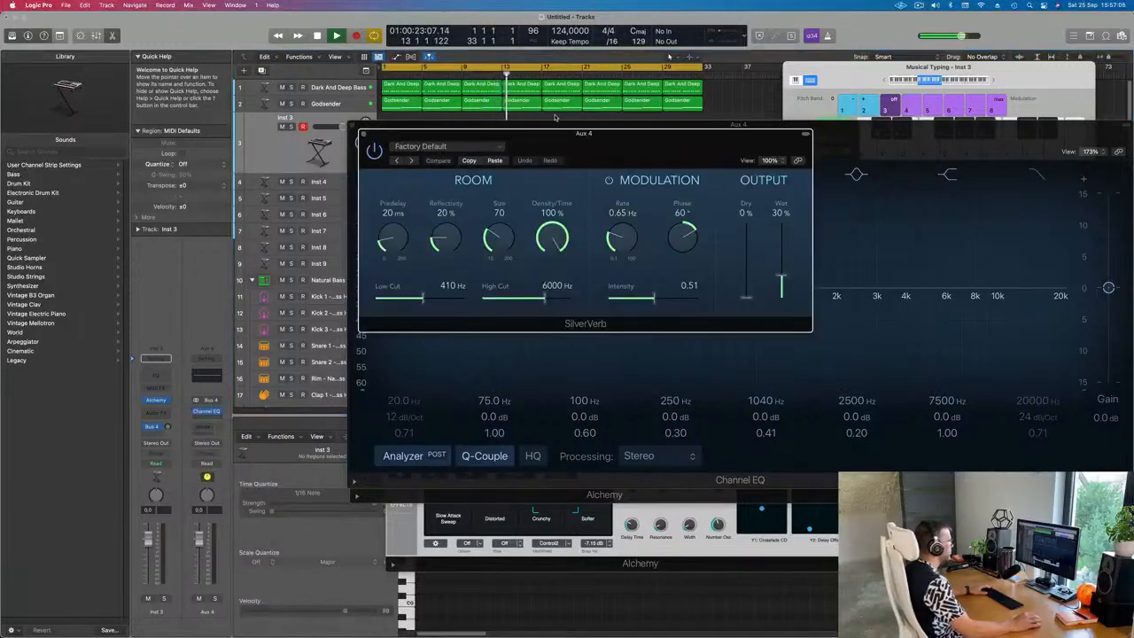
Load the grandiose setting in SilverVerb and close its window.
{"action": "left_click", "coordinate": [460, 146]}
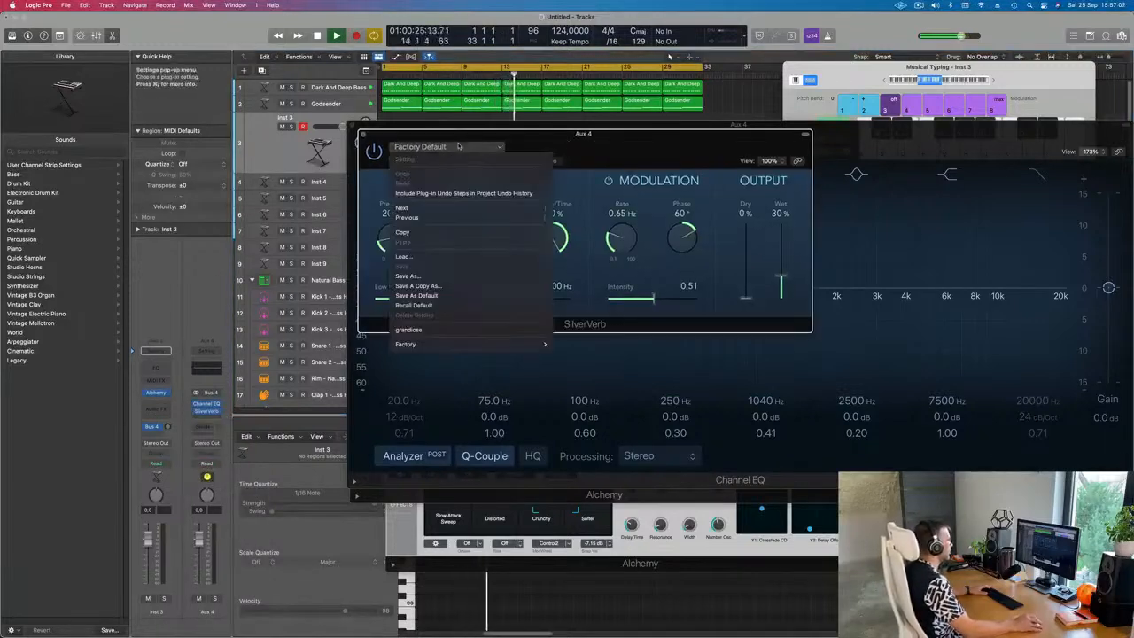
{"action": "left_click", "coordinate": [436, 329]}
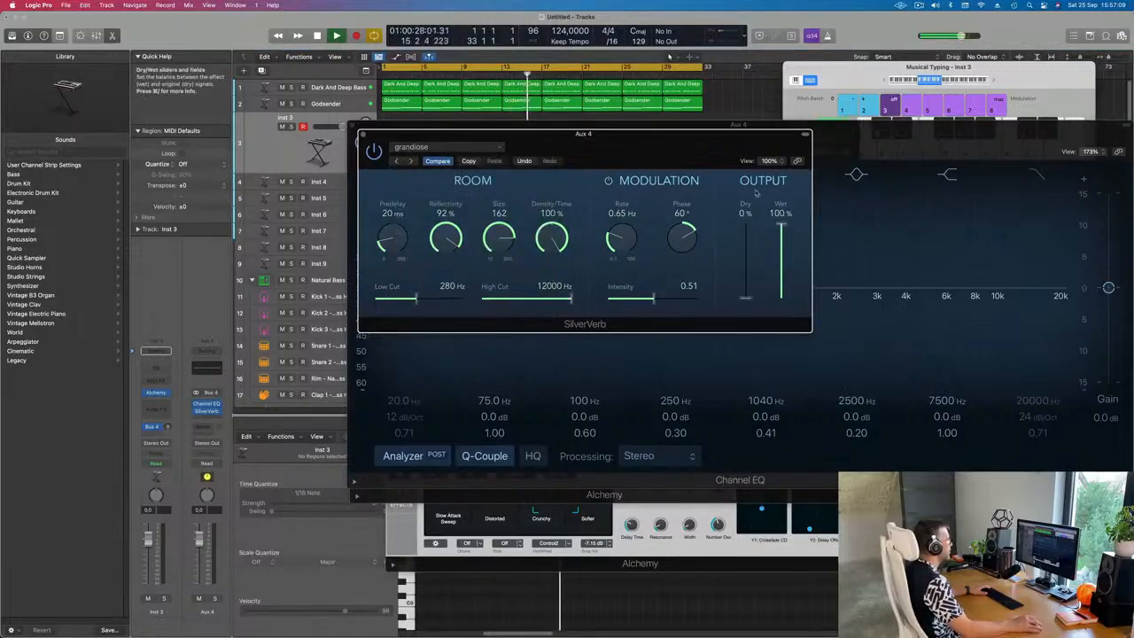
{"action": "left_click", "coordinate": [364, 136]}
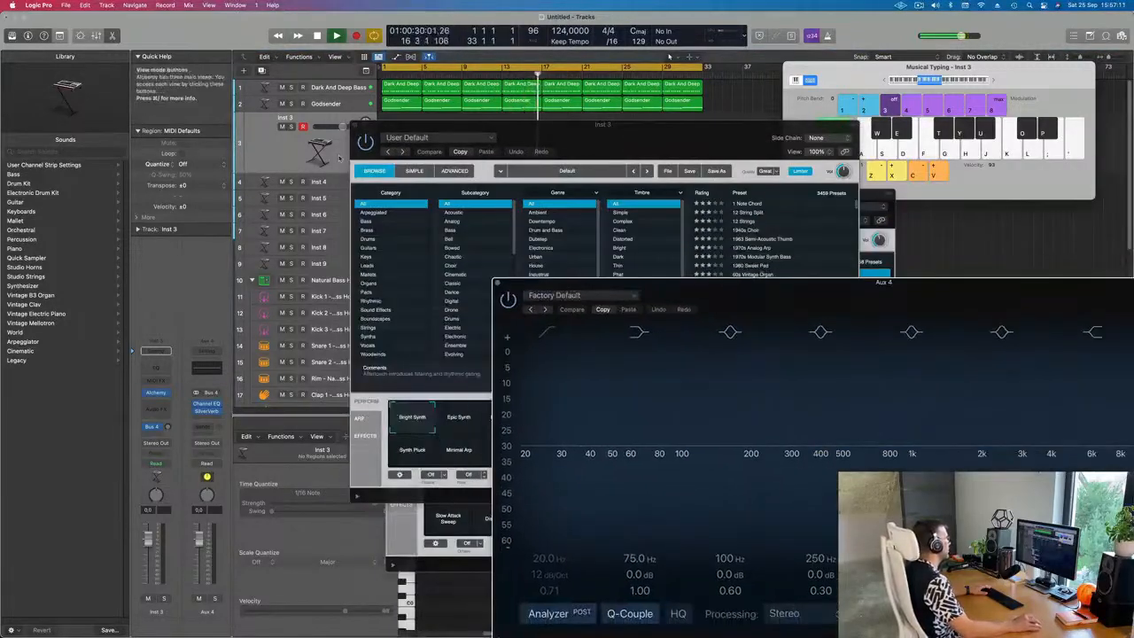
Raise the Bus 4 send level on Inst 3, reopen that track's Alchemy and move its window clear of the upper tracks.
{"action": "left_click", "coordinate": [156, 392]}
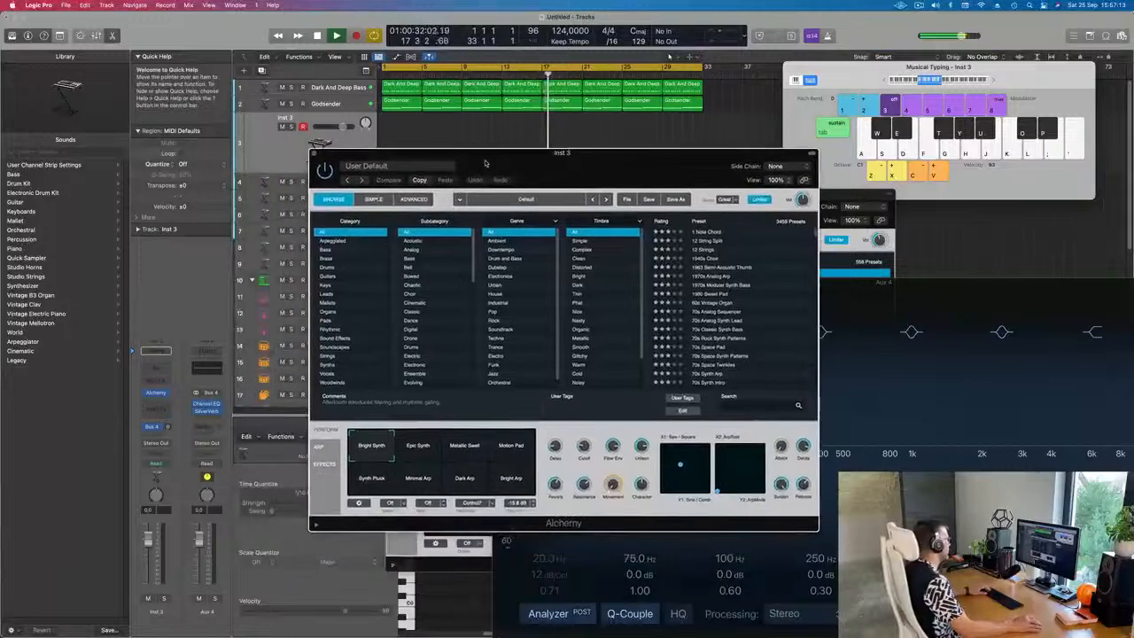
{"action": "left_click", "coordinate": [156, 394]}
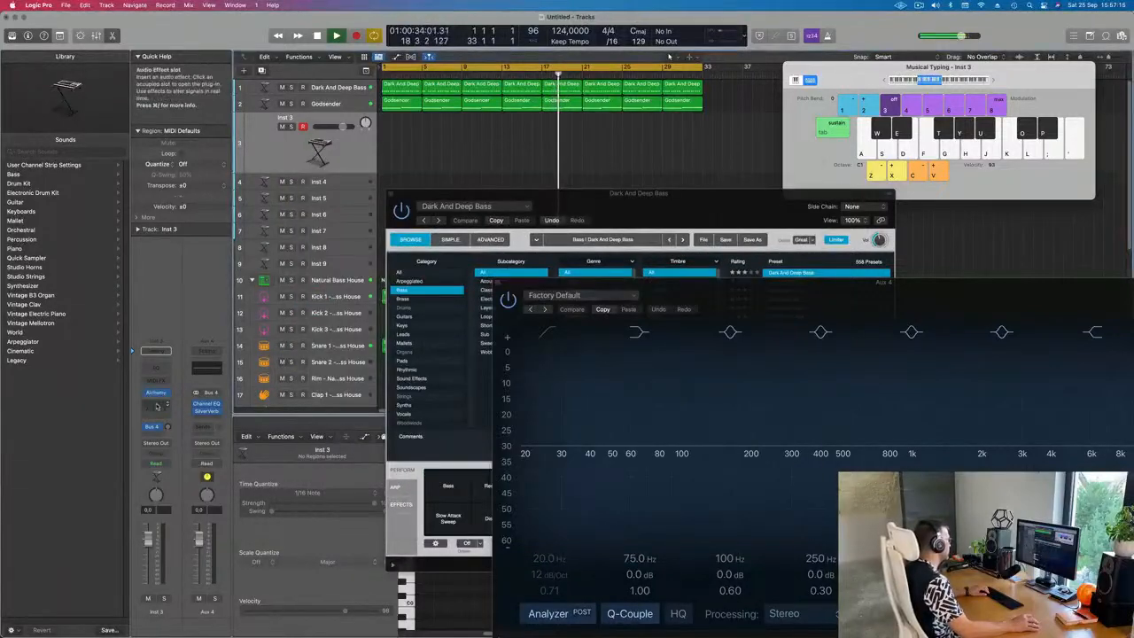
{"action": "left_click", "coordinate": [164, 393]}
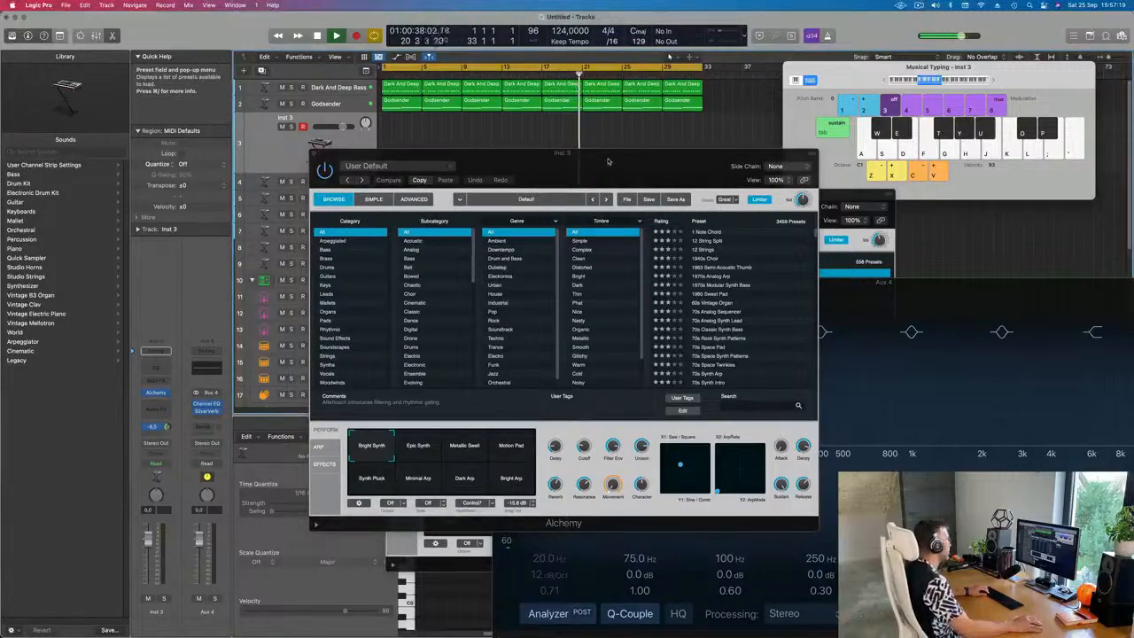
{"action": "left_click_drag", "start_coordinate": [592, 164], "coordinate": [583, 186]}
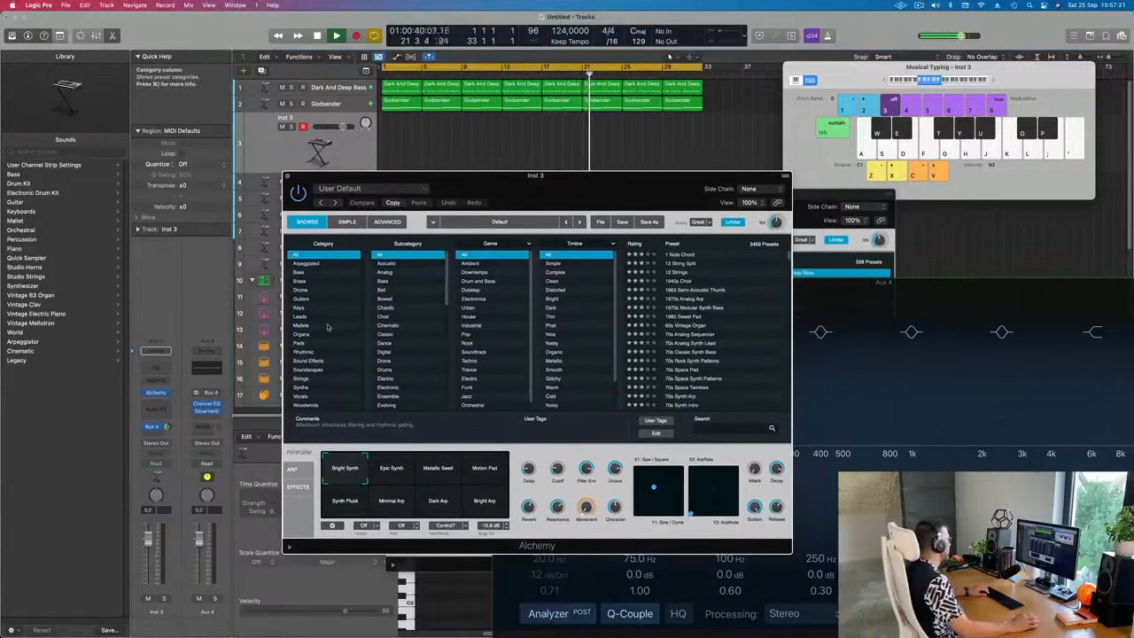
Load the 80s Slow Pop Sweep preset from Alchemy's Brass category on Inst 3 and lower the track's volume.
{"action": "left_click", "coordinate": [300, 281]}
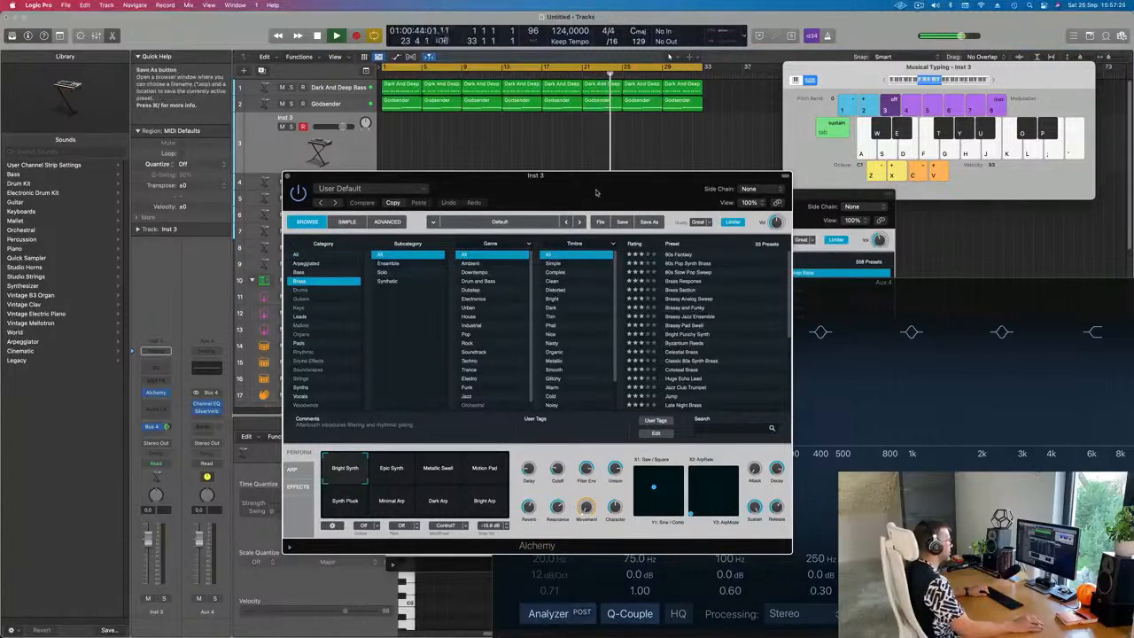
{"action": "left_click_drag", "start_coordinate": [674, 174], "coordinate": [772, 170]}
{"action": "left_click", "coordinate": [775, 270]}
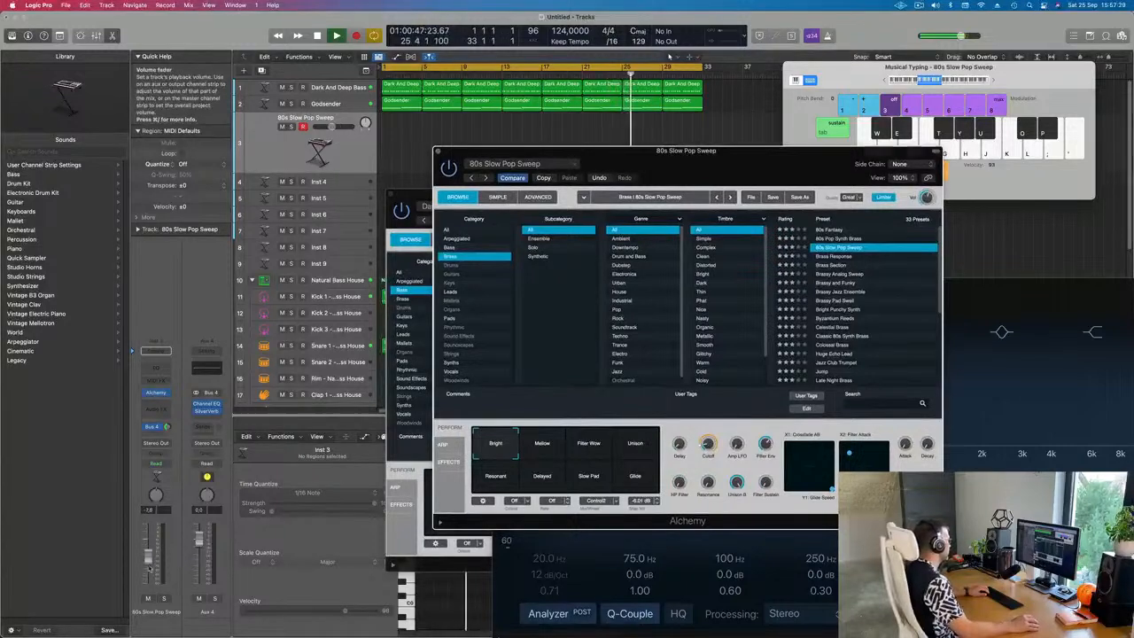
{"action": "left_click_drag", "start_coordinate": [148, 557], "coordinate": [147, 557]}
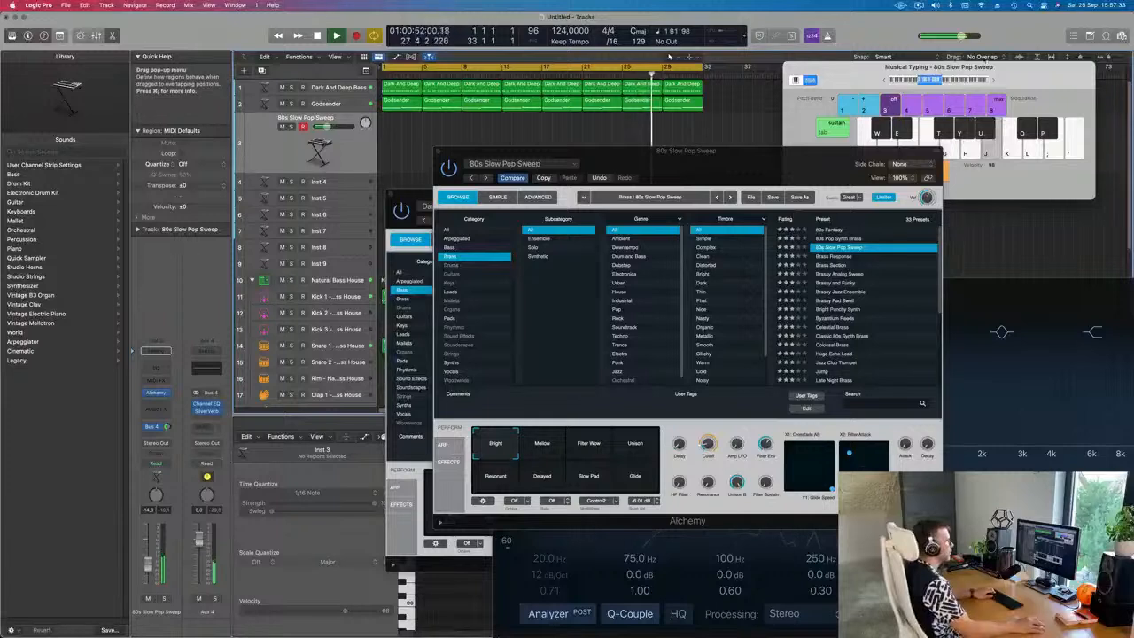
Raise the Musical Typing octave to C3 and play a few test notes with 80s Slow Pop Sweep.
{"action": "left_click", "coordinate": [994, 81]}
{"action": "key", "text": "h"}
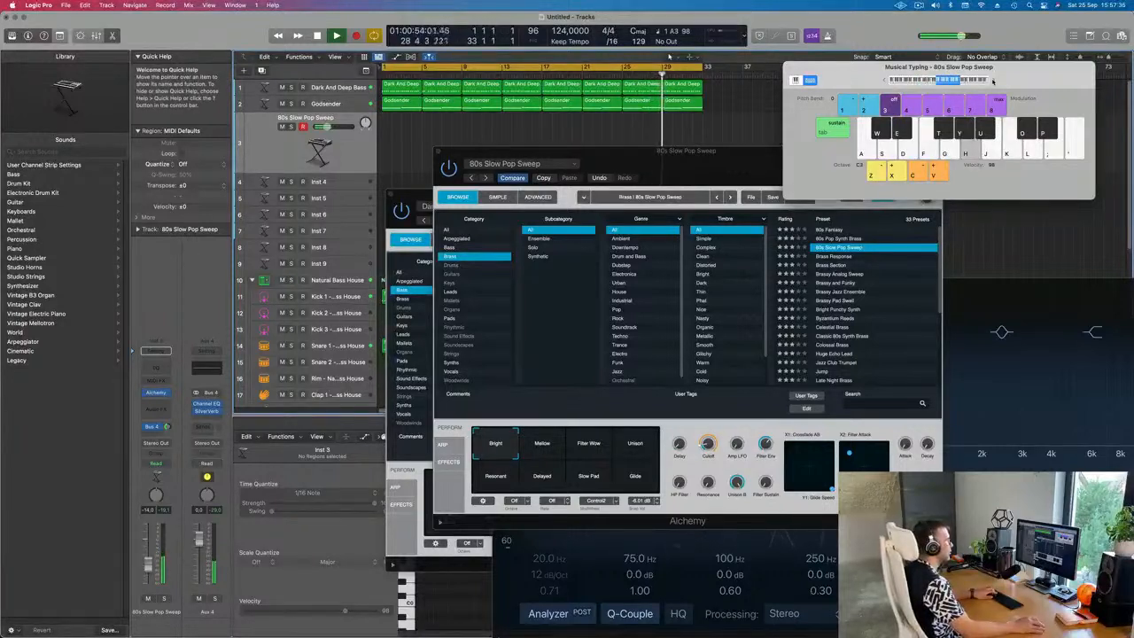
{"action": "key", "text": "f"}
{"action": "key", "text": "h"}
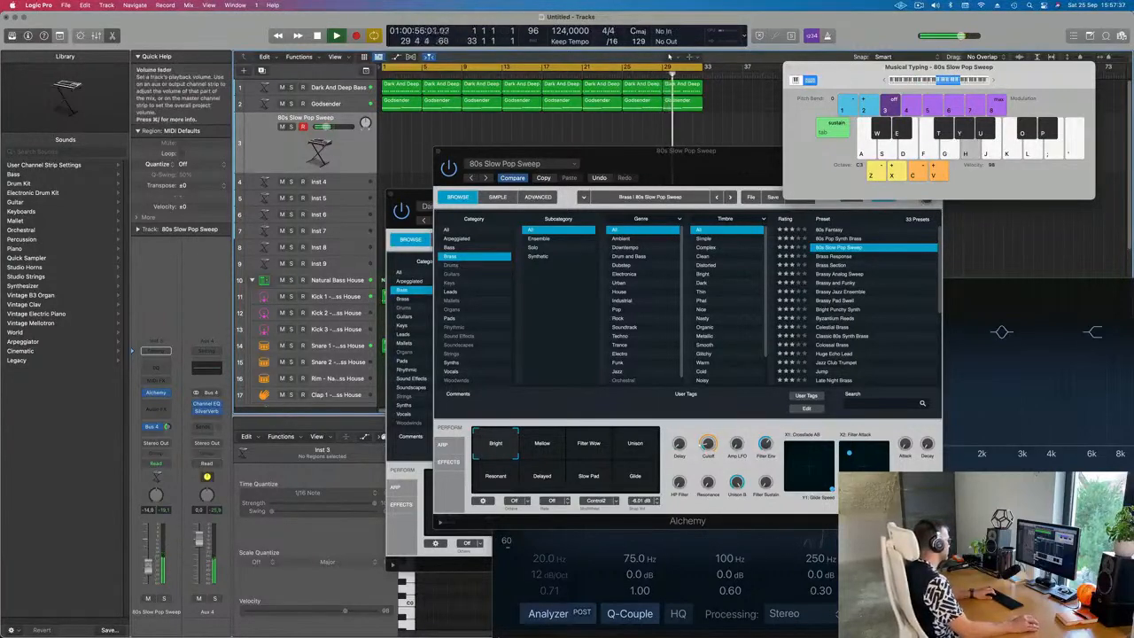
Audition Alchemy's Mellow and Filter Wow variations with test notes and set the 80s Slow Pop Sweep volume to -4.6 dB.
{"action": "left_click", "coordinate": [544, 452]}
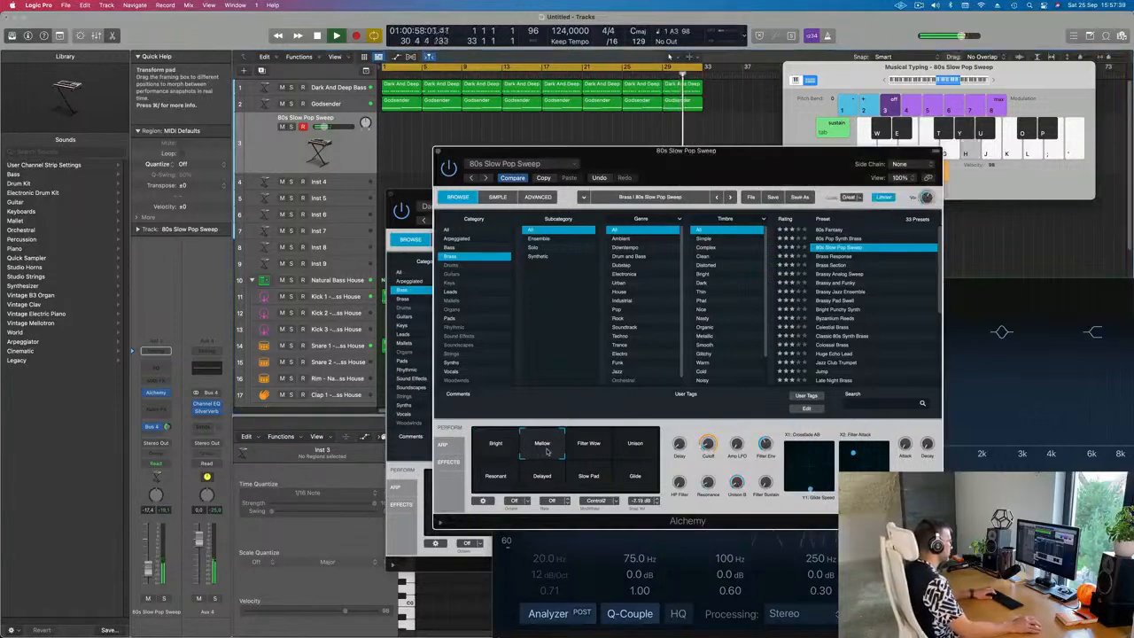
{"action": "left_click", "coordinate": [586, 453]}
{"action": "key", "text": "h"}
{"action": "key", "text": "j"}
{"action": "key", "text": "k"}
{"action": "left_click_drag", "start_coordinate": [148, 569], "coordinate": [149, 556]}
{"action": "key", "text": "h"}
{"action": "key", "text": "j"}
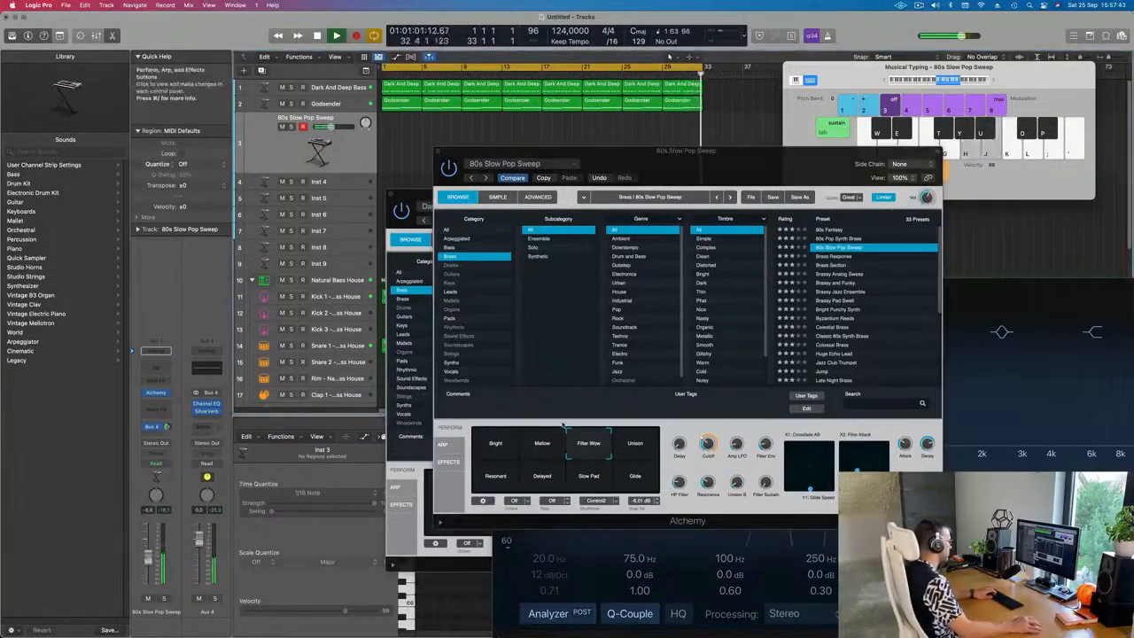
Audition Alchemy's Unison, Glide and Delayed variations with test notes and settle on Mellow.
{"action": "left_click", "coordinate": [625, 449]}
{"action": "key", "text": "h"}
{"action": "key", "text": "f"}
{"action": "left_click", "coordinate": [647, 447]}
{"action": "key", "text": "f"}
{"action": "key", "text": "h"}
{"action": "left_click", "coordinate": [645, 472]}
{"action": "key", "text": "h"}
{"action": "left_click", "coordinate": [544, 480]}
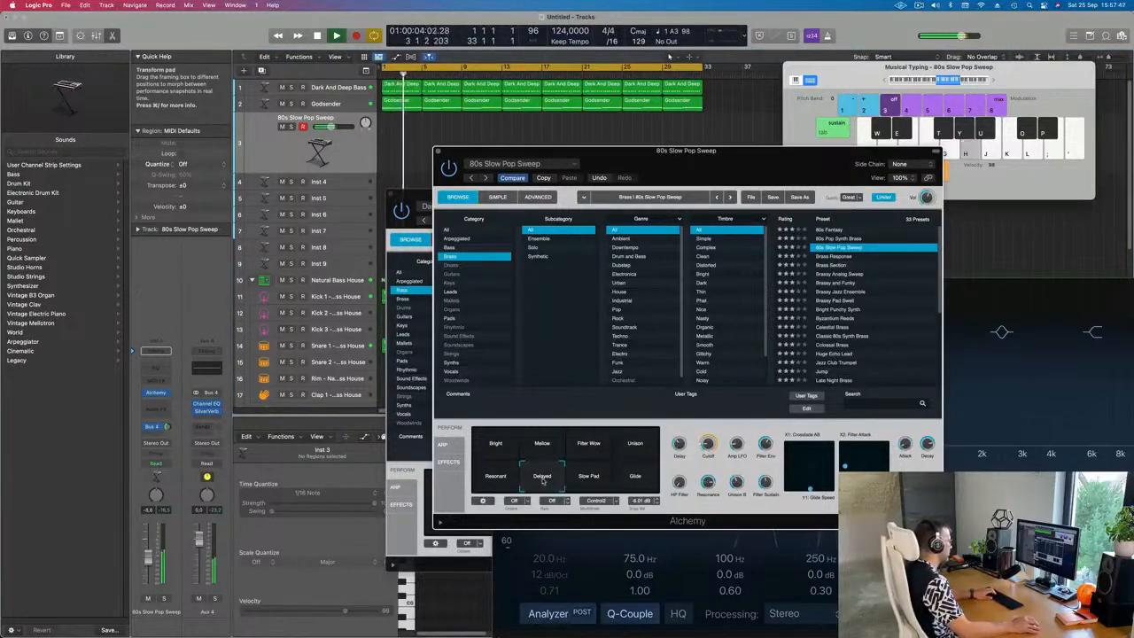
{"action": "left_click", "coordinate": [540, 451]}
{"action": "key", "text": "j"}
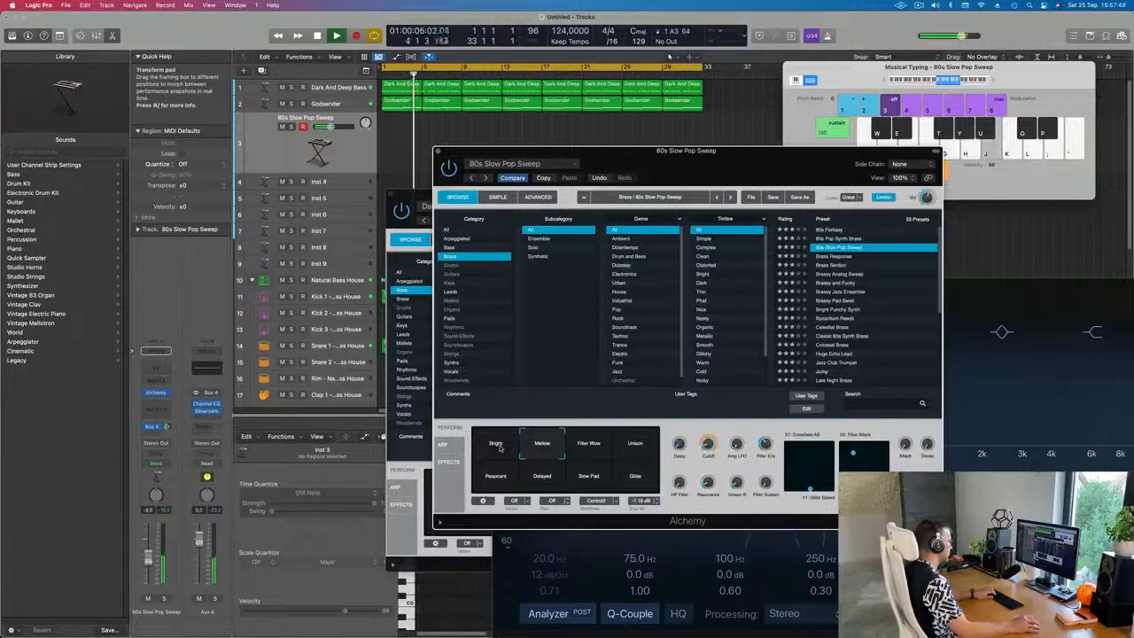
Try out melody ideas at octave C3 with the Mellow variation over the playing track.
{"action": "key", "text": "k"}
{"action": "key", "text": "apostrophe"}
{"action": "key", "text": "apostrophe"}
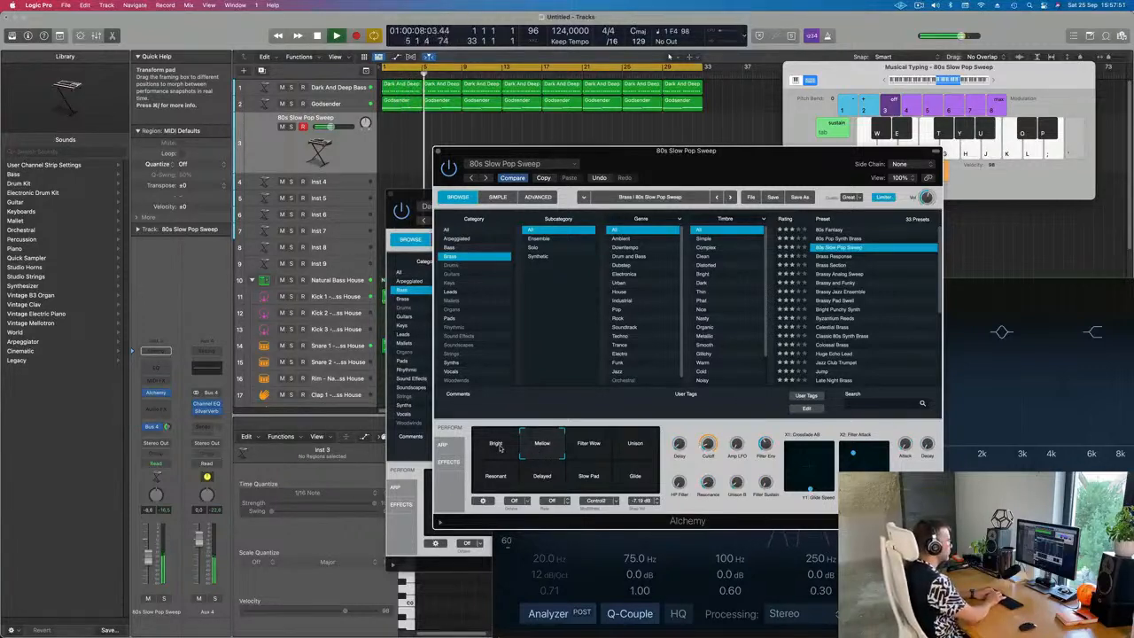
{"action": "key", "text": "semicolon"}
{"action": "key", "text": "l"}
{"action": "key", "text": "k"}
{"action": "key", "text": "f"}
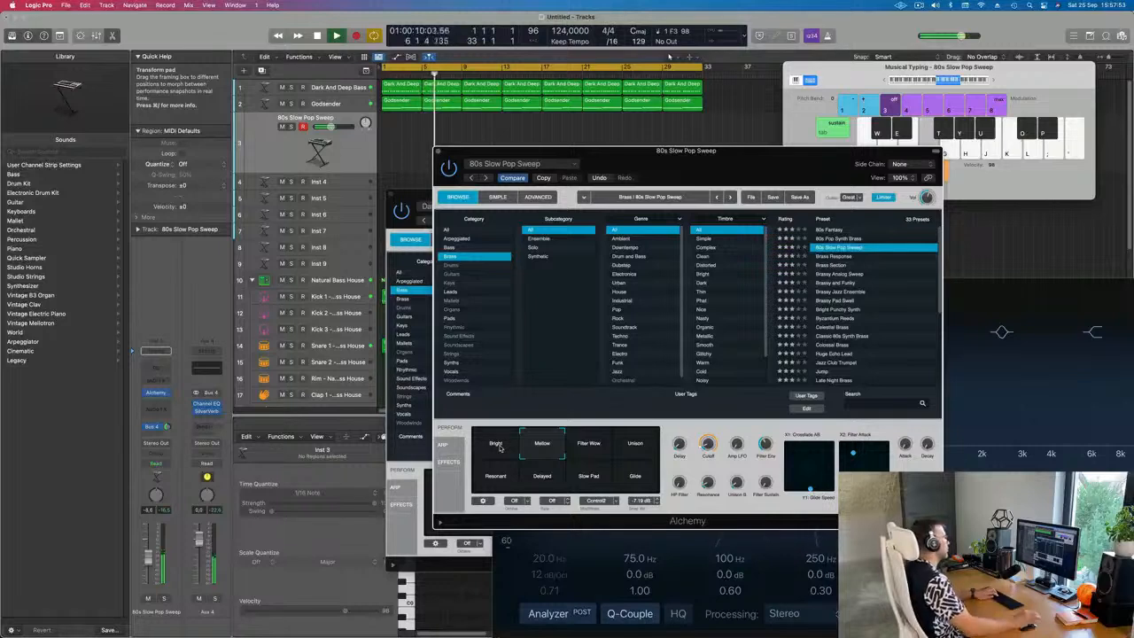
{"action": "key", "text": "j"}
{"action": "key", "text": "k"}
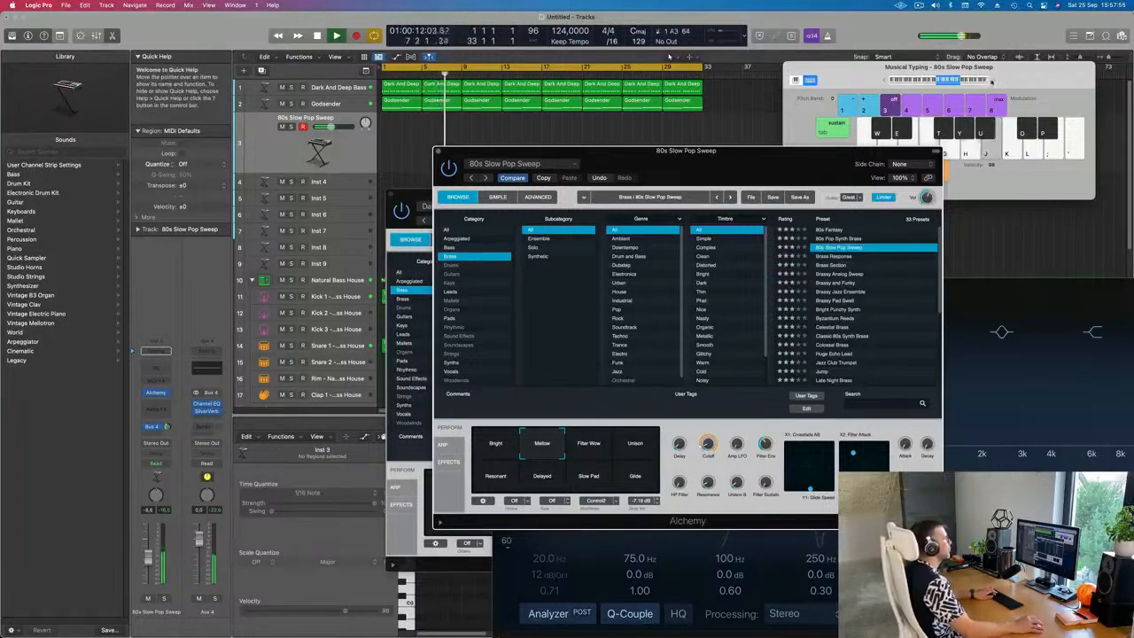
Raise the Musical Typing octave to C4 and rehearse a slow melody over the playing track.
{"action": "left_click", "coordinate": [991, 80]}
{"action": "key", "text": "k"}
{"action": "key", "text": "f"}
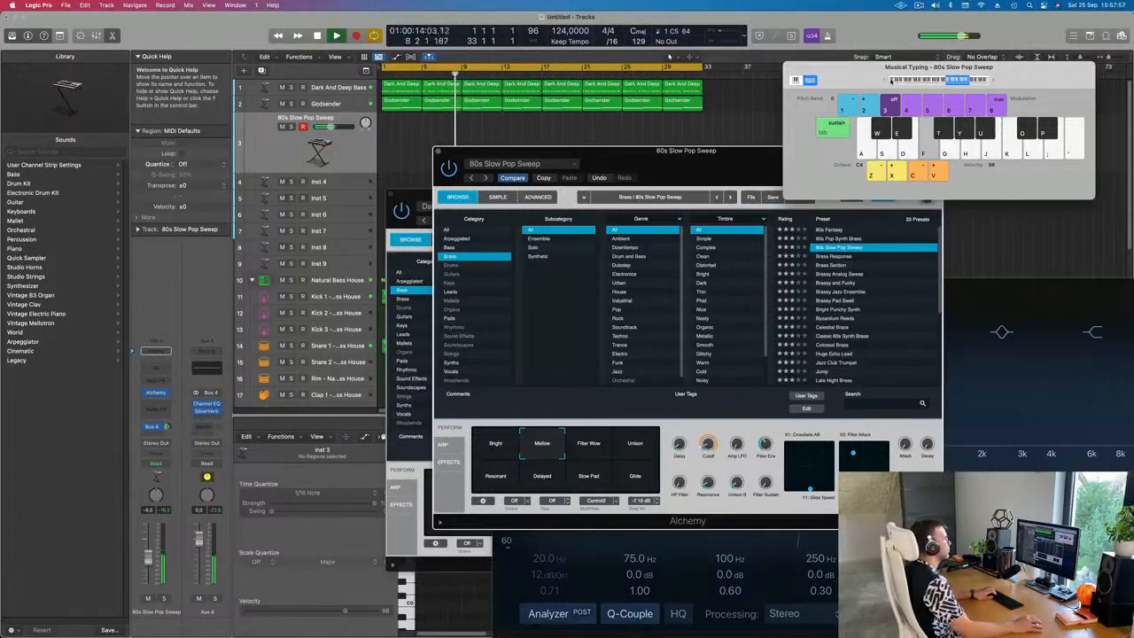
{"action": "key", "text": "h"}
{"action": "key", "text": "j"}
{"action": "key", "text": "k"}
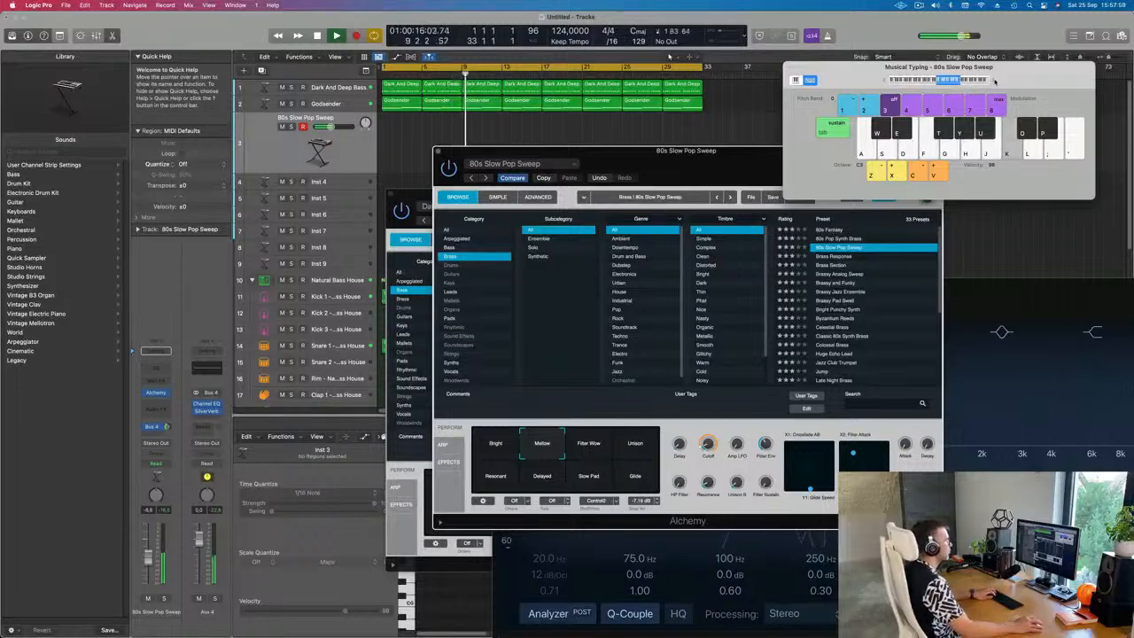
{"action": "key", "text": "f"}
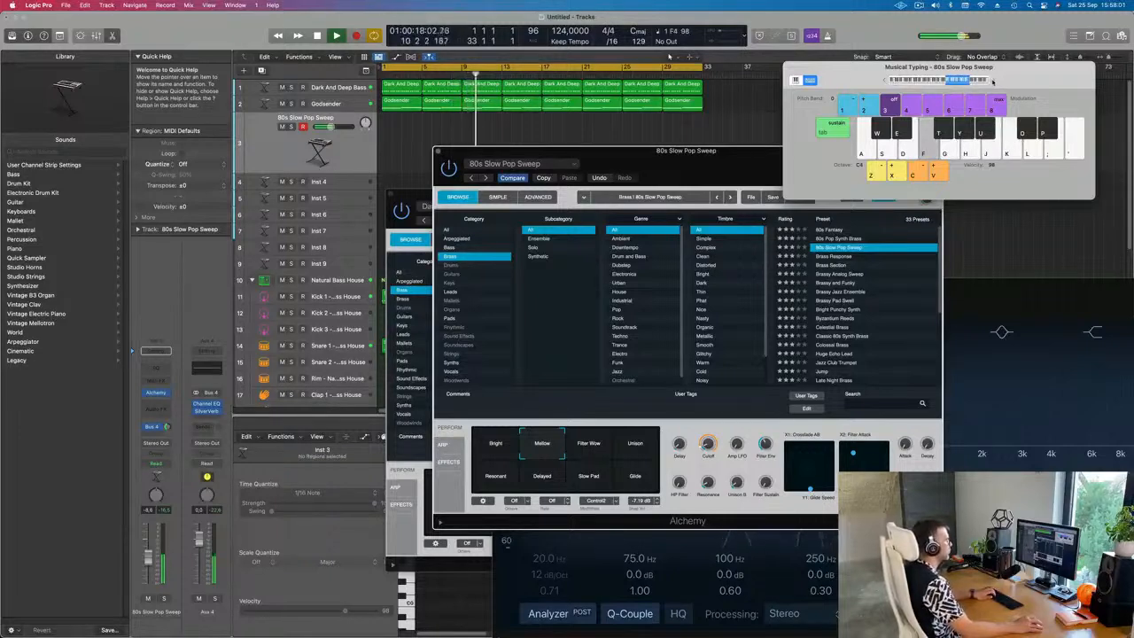
{"action": "key", "text": "h"}
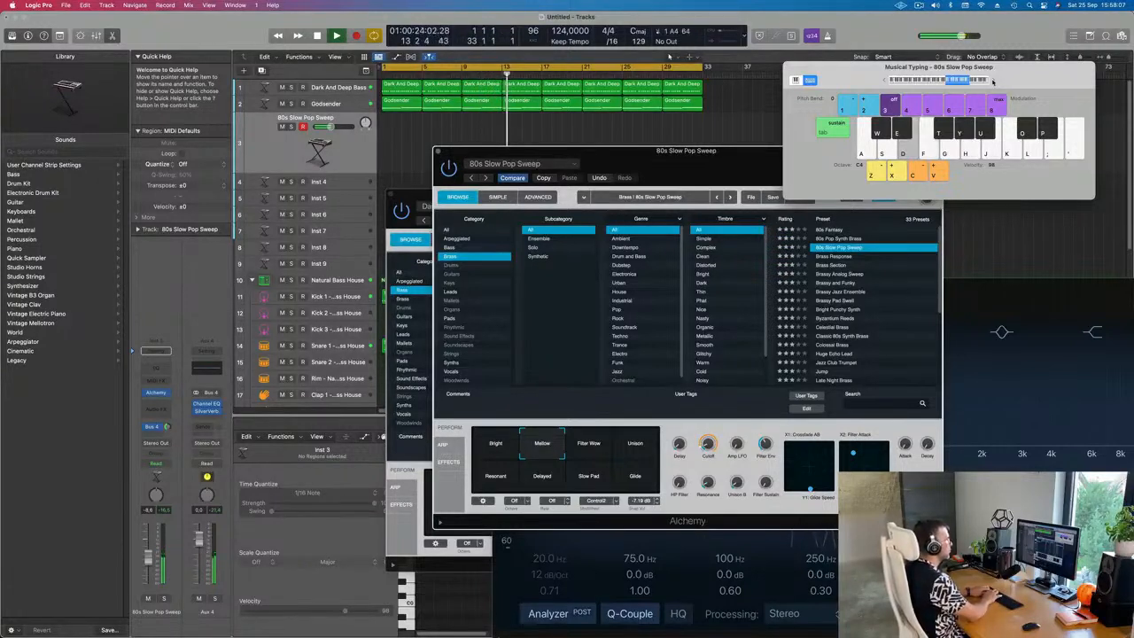
{"action": "key", "text": "d"}
{"action": "key", "text": "s"}
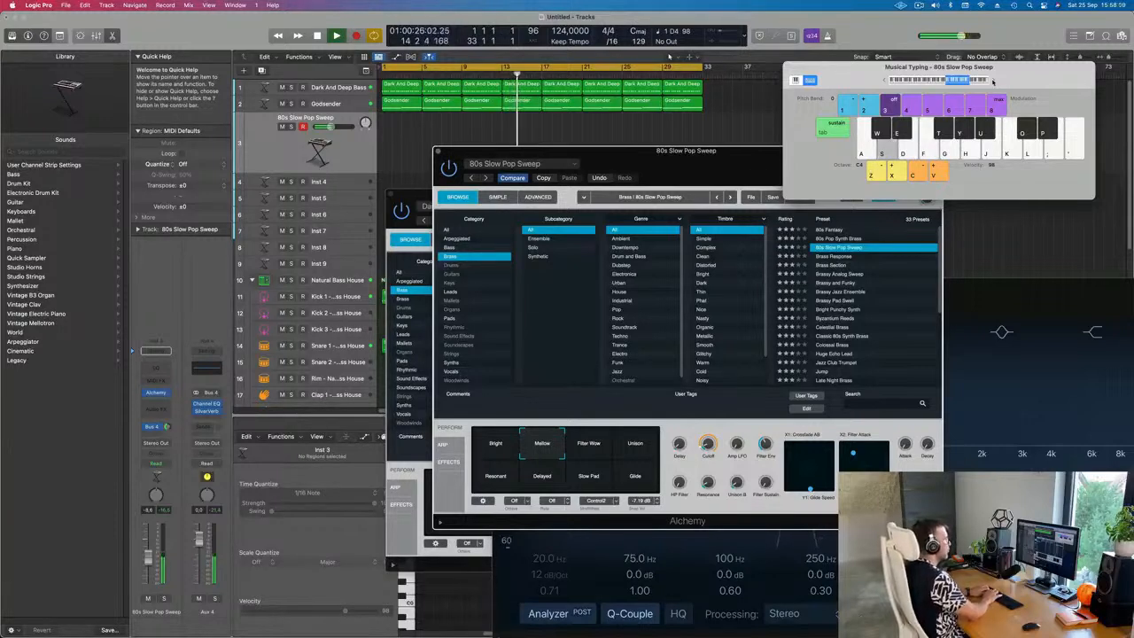
{"action": "key", "text": "k"}
{"action": "key", "text": "j"}
{"action": "key", "text": "h"}
{"action": "key", "text": "f"}
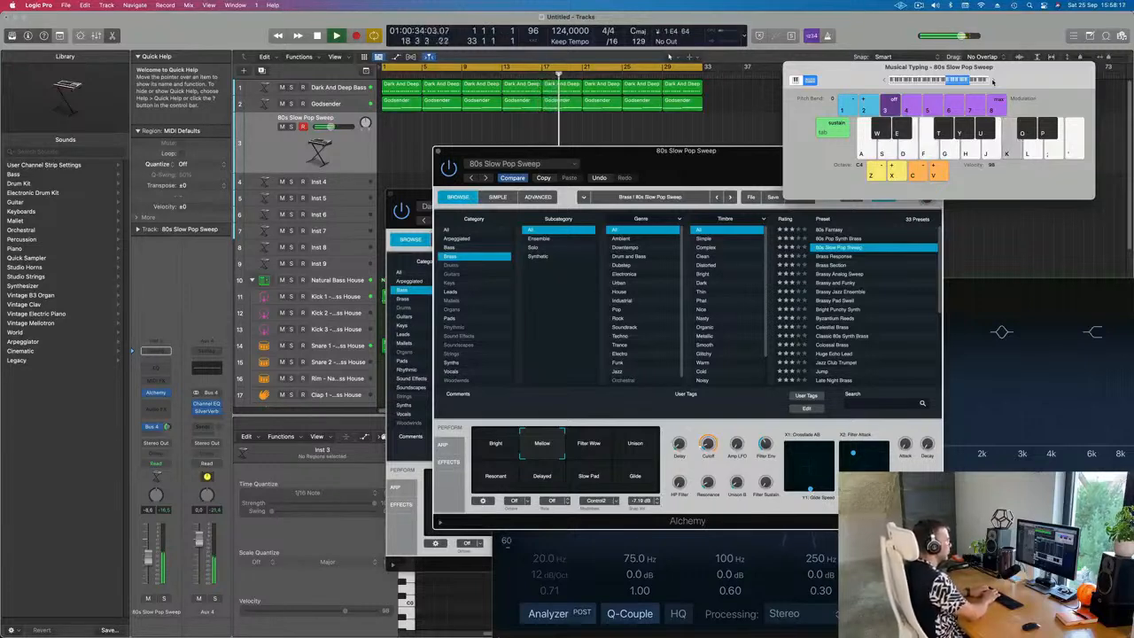
Record the melody on the 80s Slow Pop Sweep track from about bar 21 to bar 29, playing at octave C4.
{"action": "key", "text": "k"}
{"action": "key", "text": "j"}
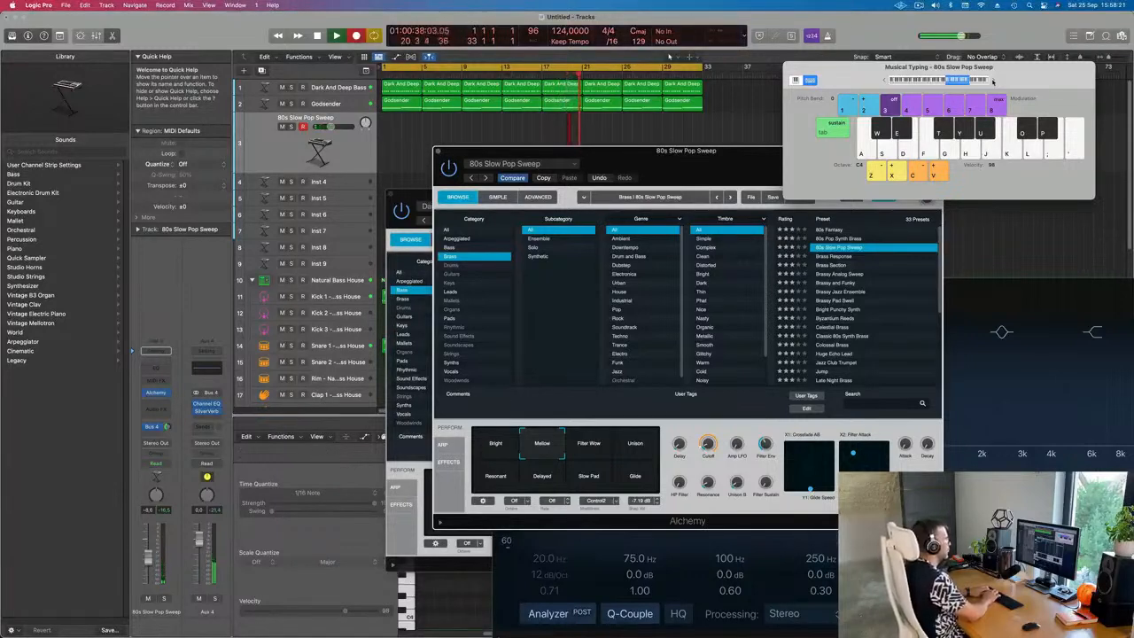
{"action": "key", "text": "f"}
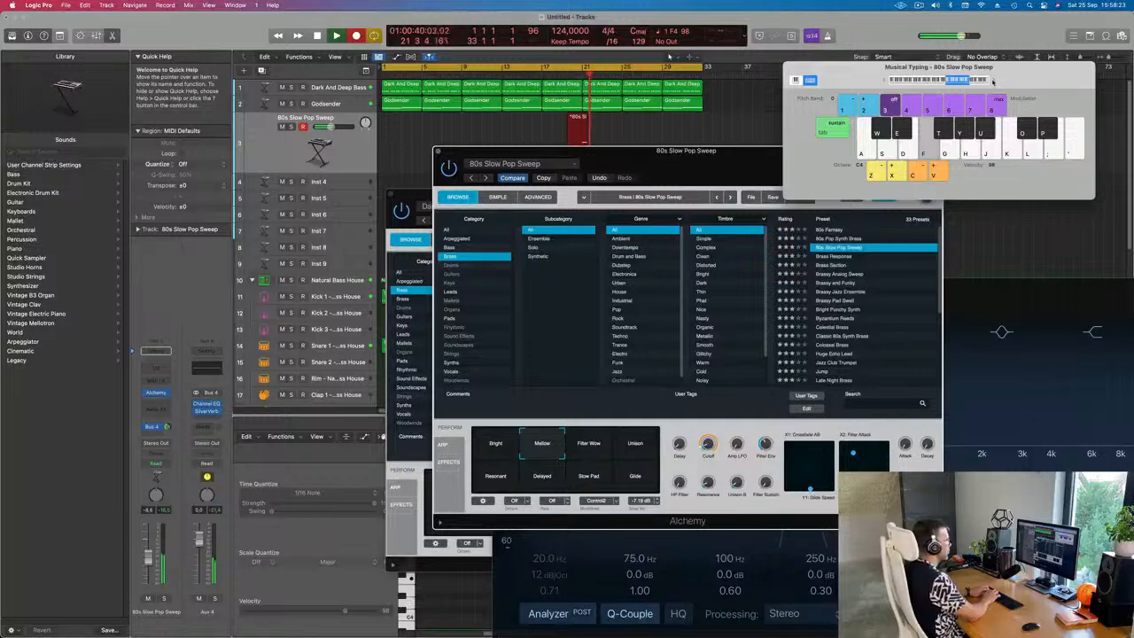
{"action": "key", "text": "d"}
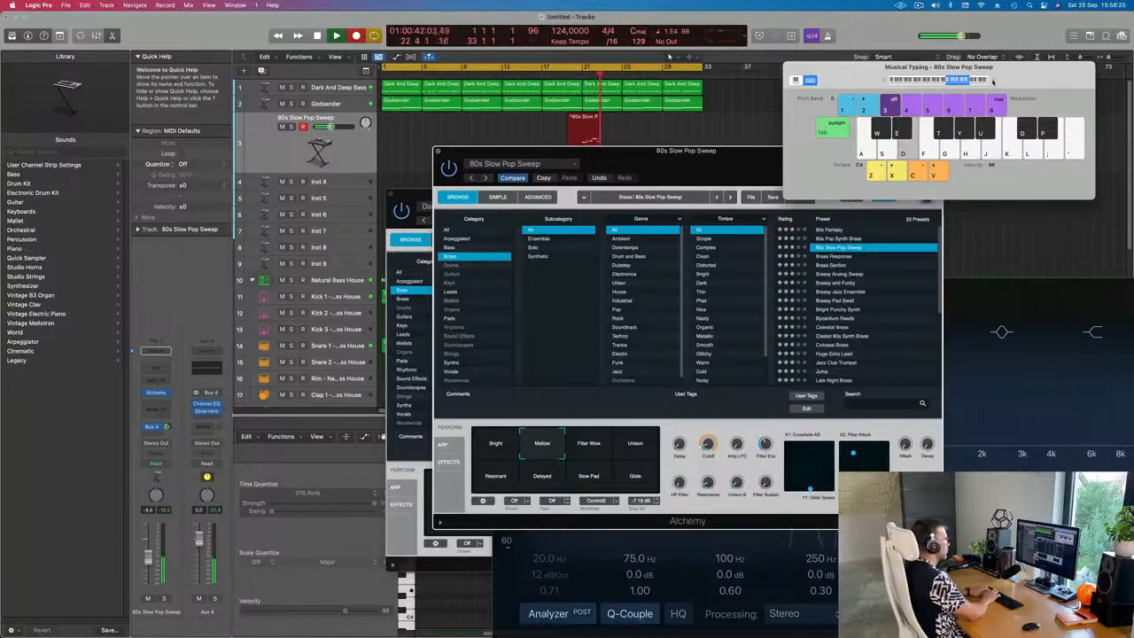
{"action": "key", "text": "k"}
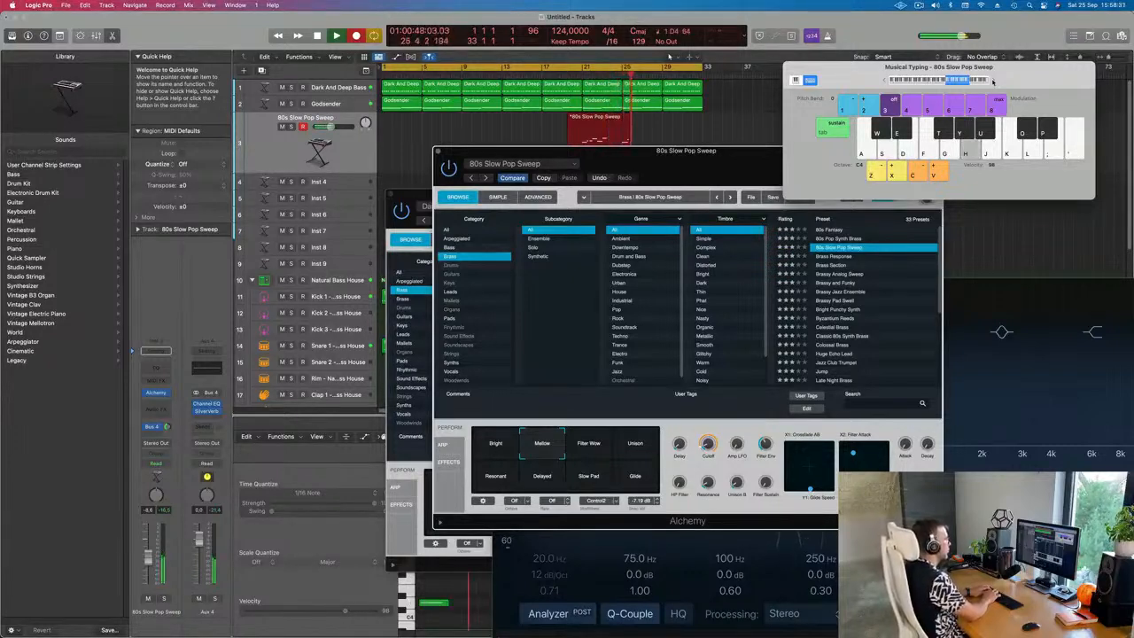
{"action": "key", "text": "h"}
{"action": "key", "text": "d"}
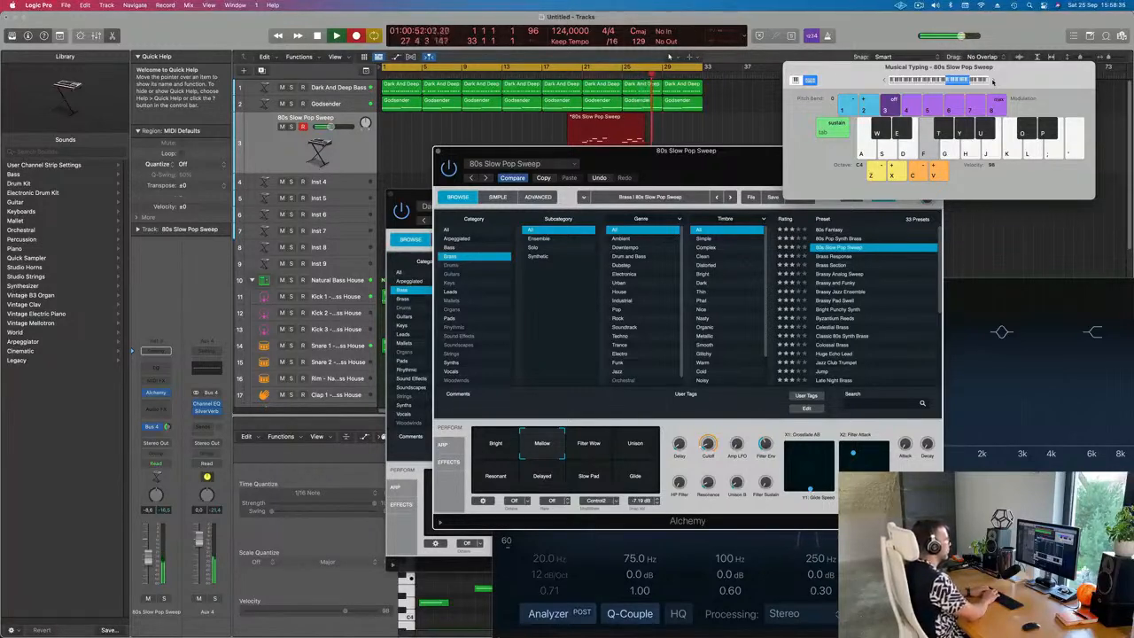
{"action": "key", "text": "space"}
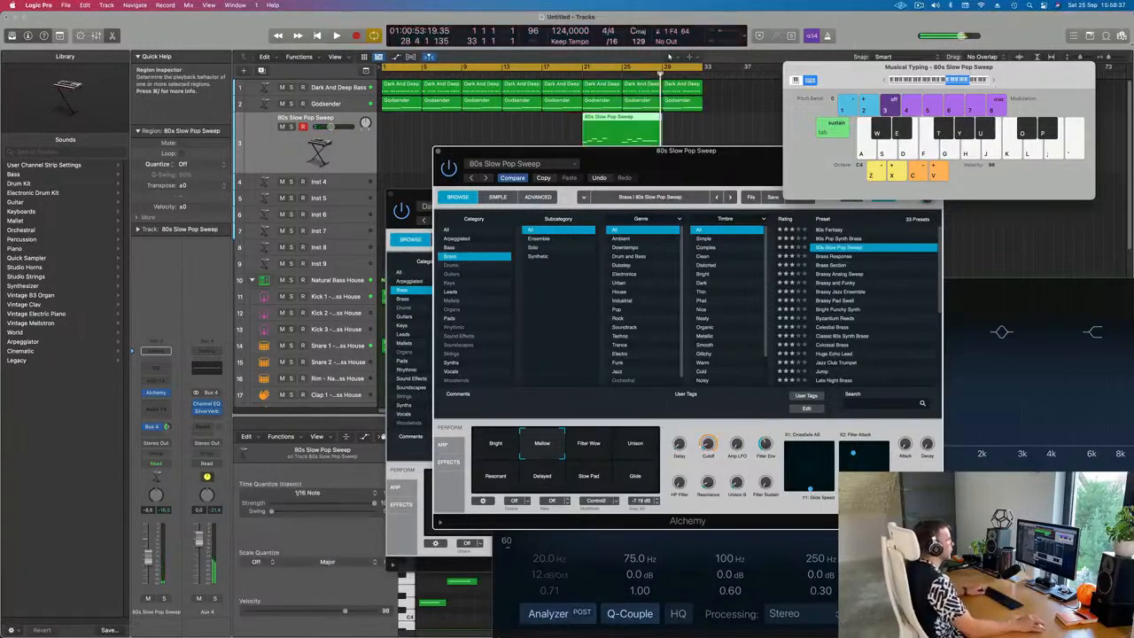
Split the recorded melody region at bar 25, delete its first part and move the remaining region to bar 1.
{"action": "key", "text": "super+t"}
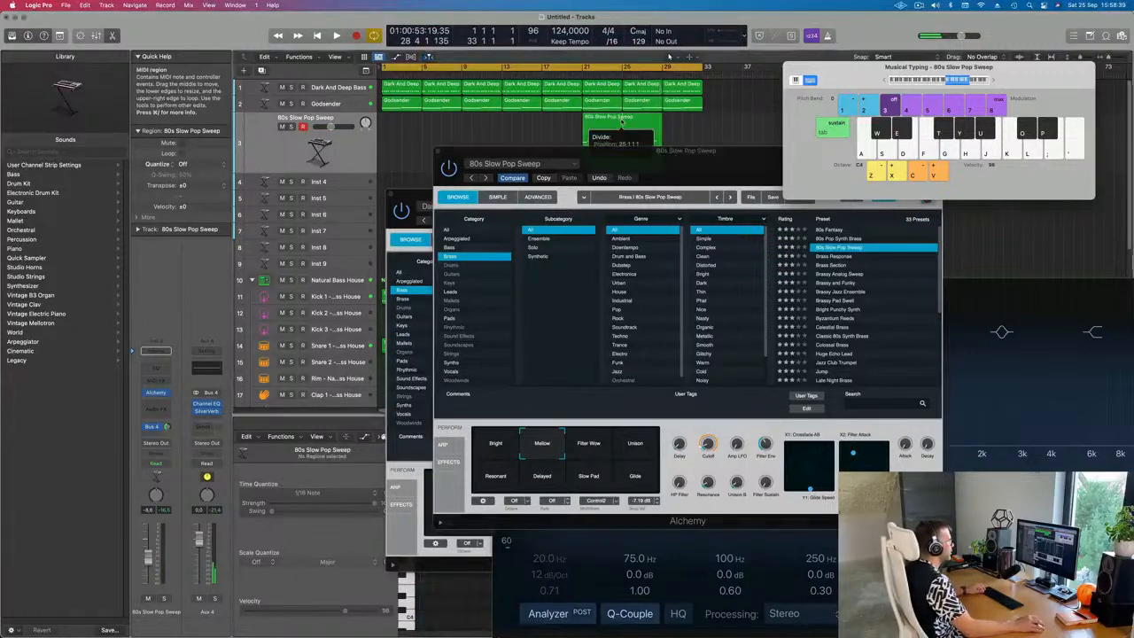
{"action": "key", "text": "Return"}
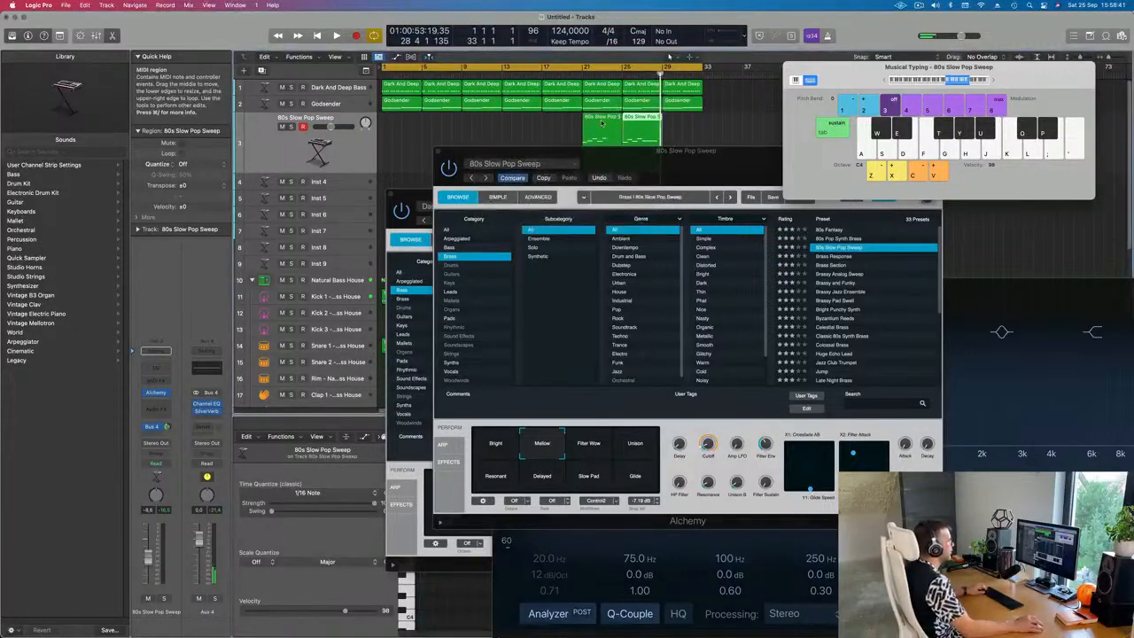
{"action": "key", "text": "BackSpace"}
{"action": "left_click_drag", "start_coordinate": [642, 124], "coordinate": [404, 125]}
Open the melody region in the Piano Roll and move the two Alchemy windows away from the regions and editor.
{"action": "key", "text": "space"}
{"action": "left_click_drag", "start_coordinate": [523, 155], "coordinate": [639, 121]}
{"action": "key", "text": "space"}
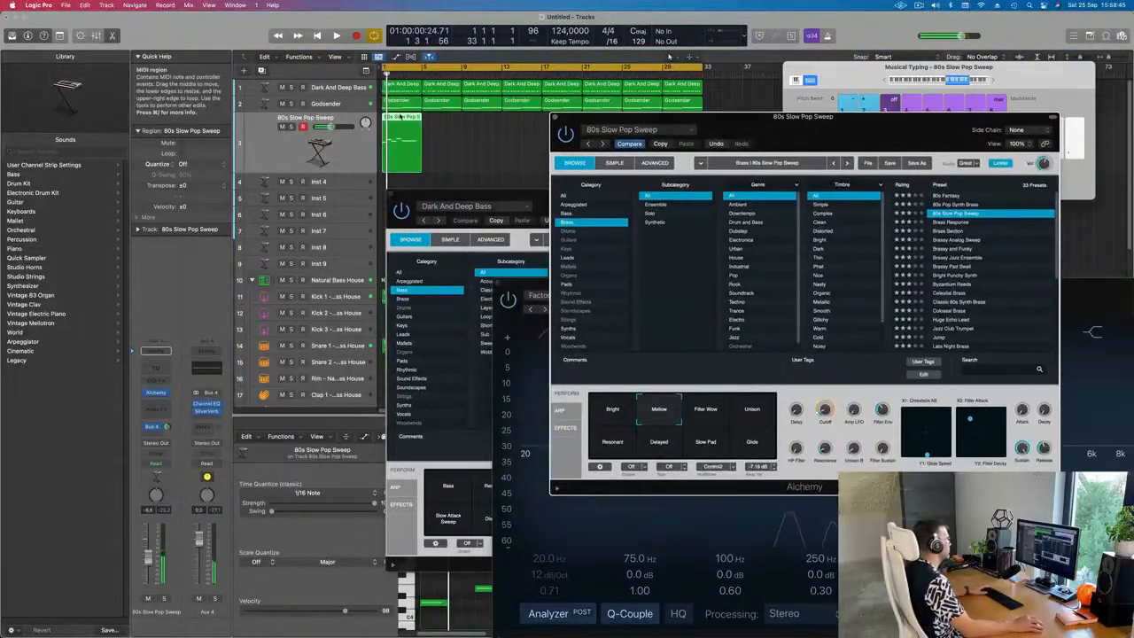
{"action": "key", "text": "e"}
{"action": "double_click", "coordinate": [400, 116]}
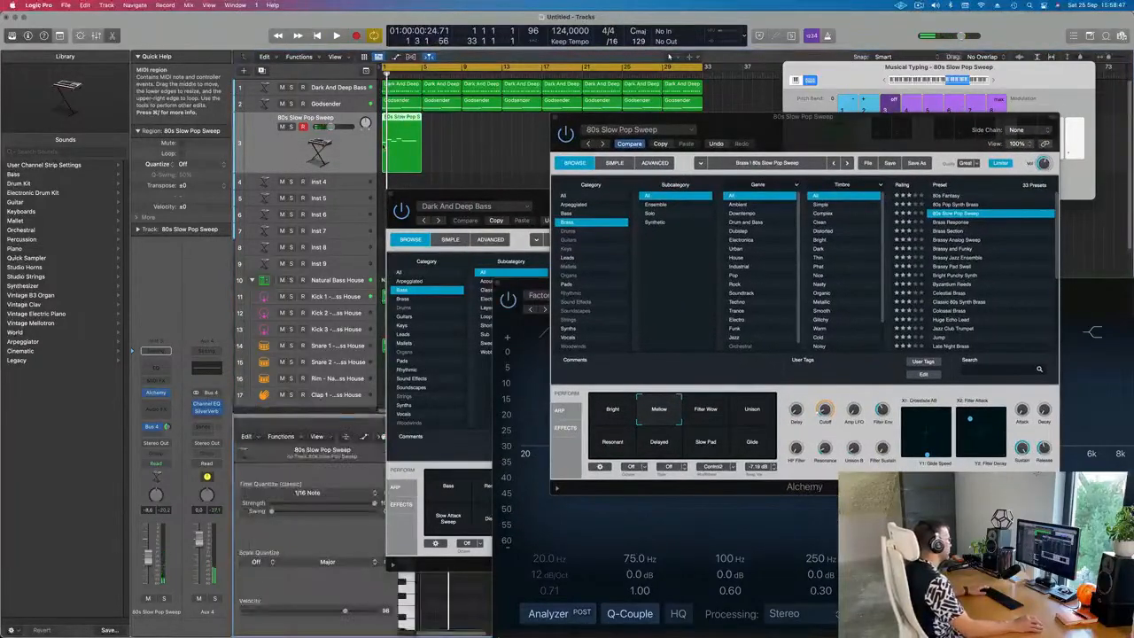
{"action": "left_click_drag", "start_coordinate": [422, 196], "coordinate": [785, 130]}
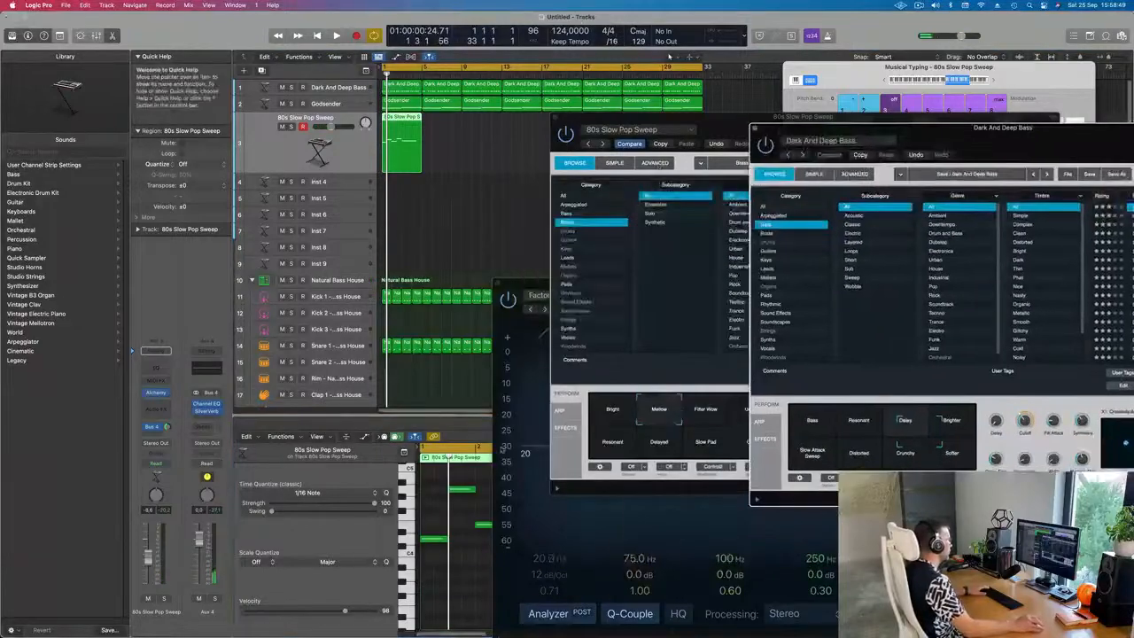
Play the melody from the start and move both Alchemy windows down, clear of the upper tracks.
{"action": "key", "text": "space"}
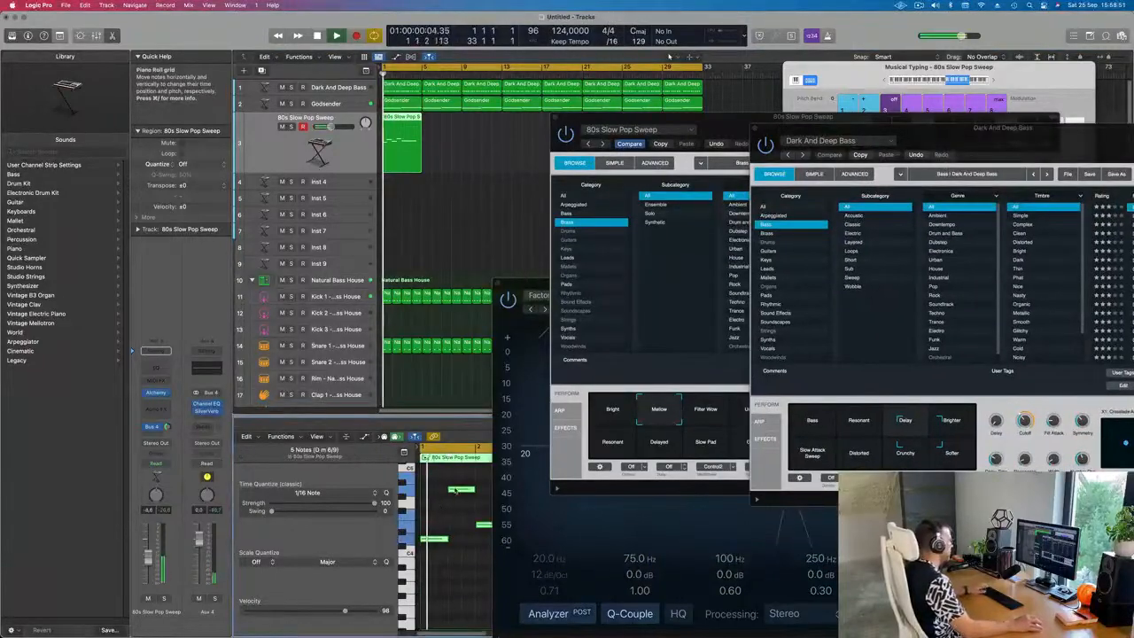
{"action": "left_click_drag", "start_coordinate": [911, 145], "coordinate": [873, 283]}
{"action": "left_click_drag", "start_coordinate": [837, 127], "coordinate": [827, 192]}
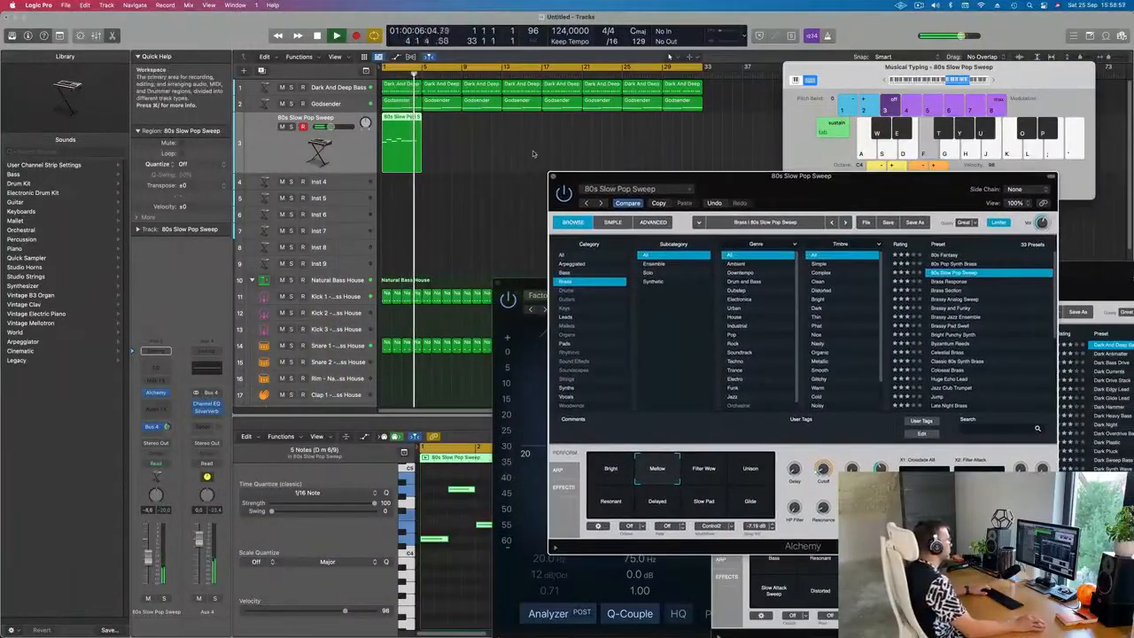
{"action": "key", "text": "Return"}
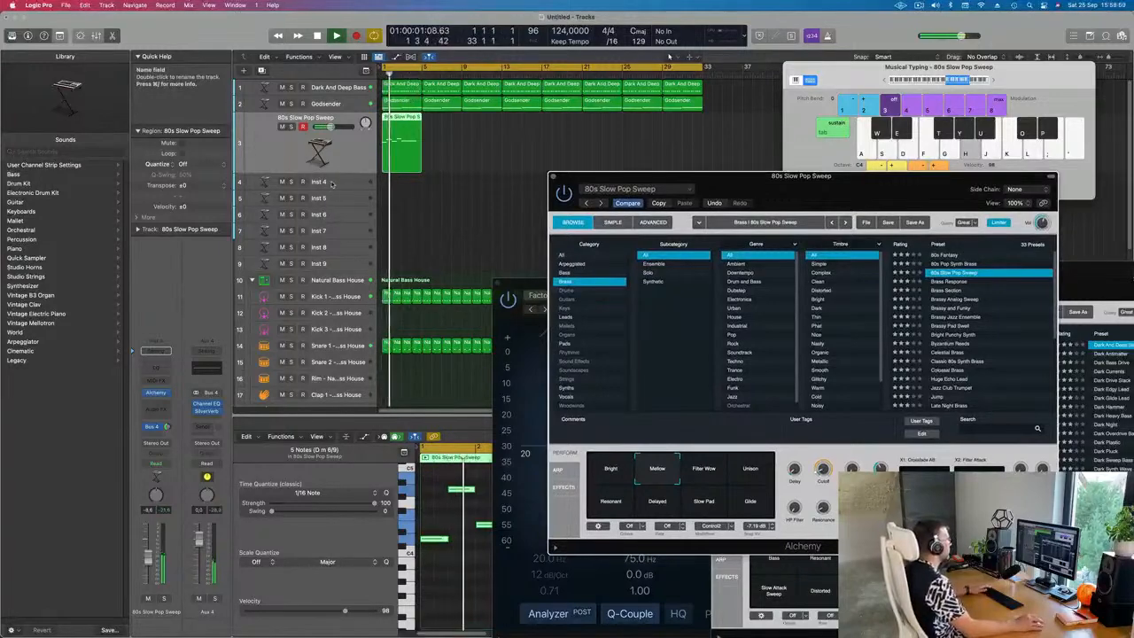
Open Alchemy on the Inst 4 track and filter its presets to the Keys category.
{"action": "left_click", "coordinate": [329, 183]}
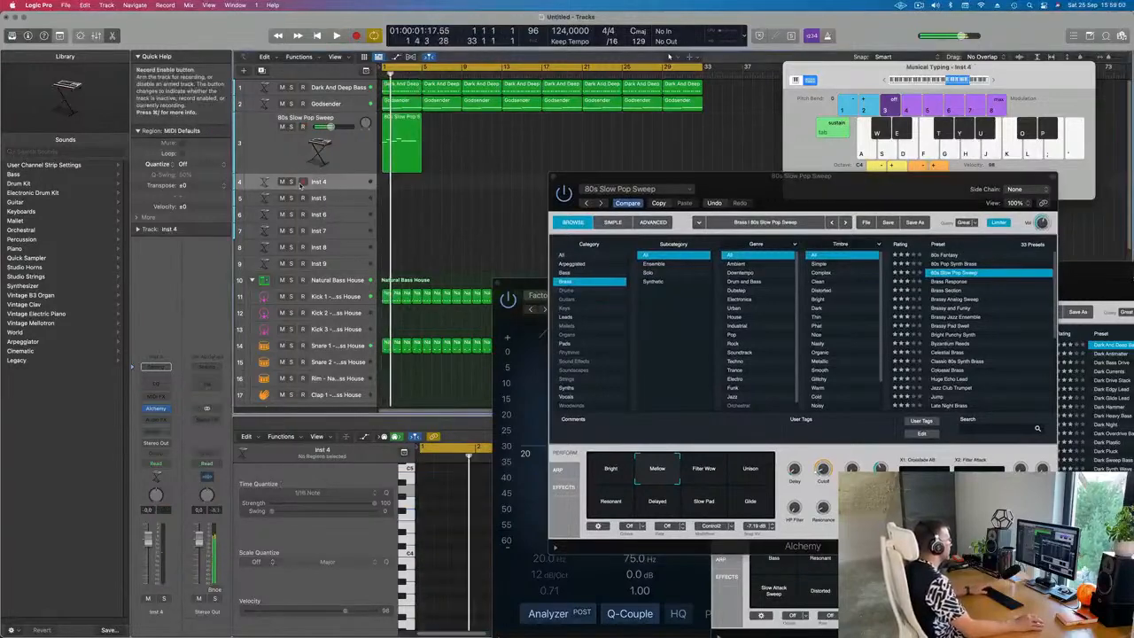
{"action": "left_click", "coordinate": [155, 410]}
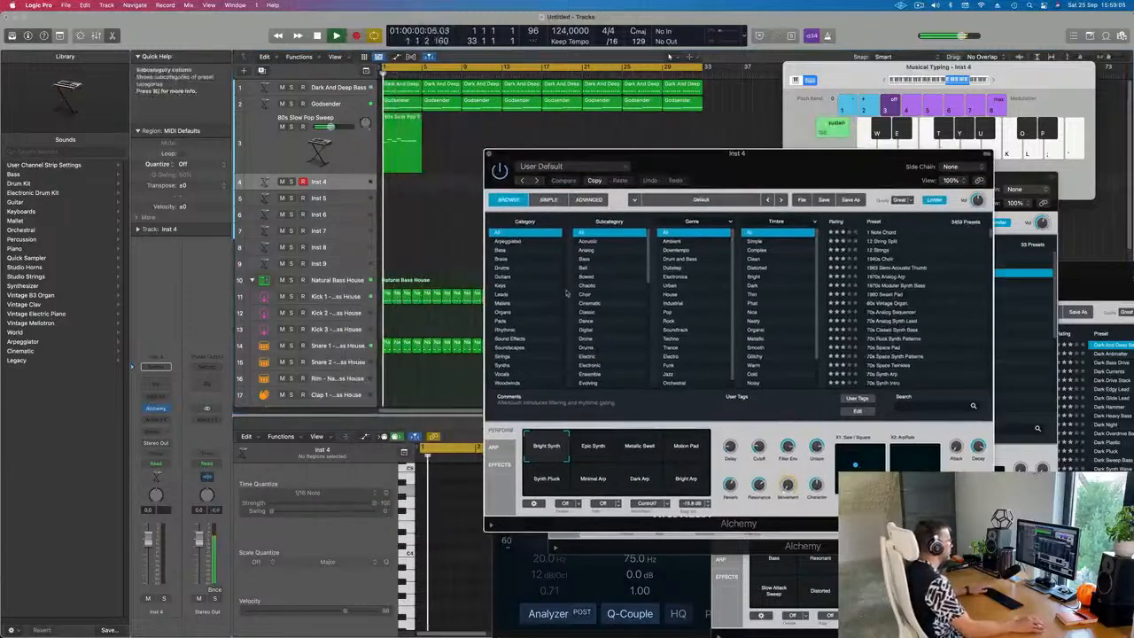
{"action": "left_click", "coordinate": [503, 285]}
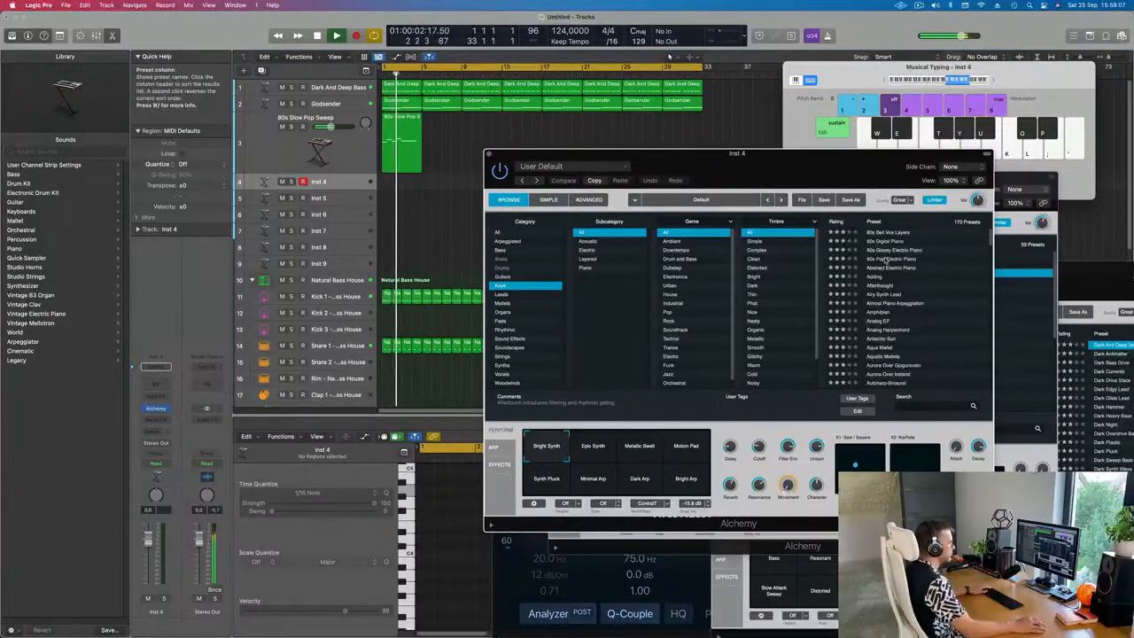
Audition Alchemy presets, load Airy Synth Lead on the fourth track, and lower the track volume to about -13.6 dB.
{"action": "left_click", "coordinate": [884, 260]}
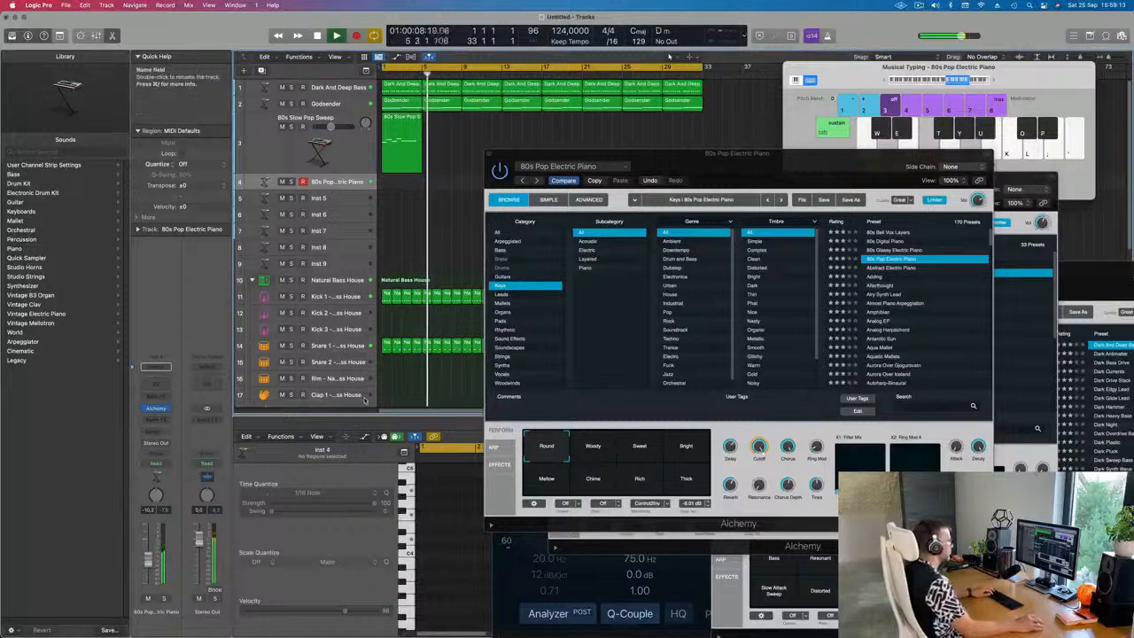
{"action": "left_click", "coordinate": [893, 250]}
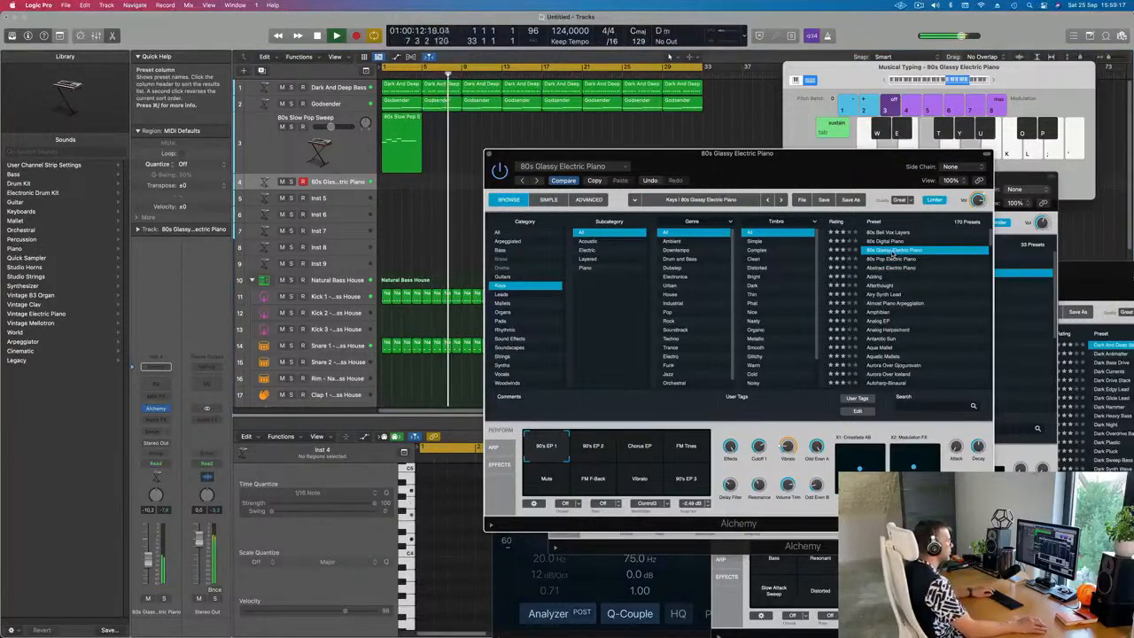
{"action": "left_click", "coordinate": [890, 285]}
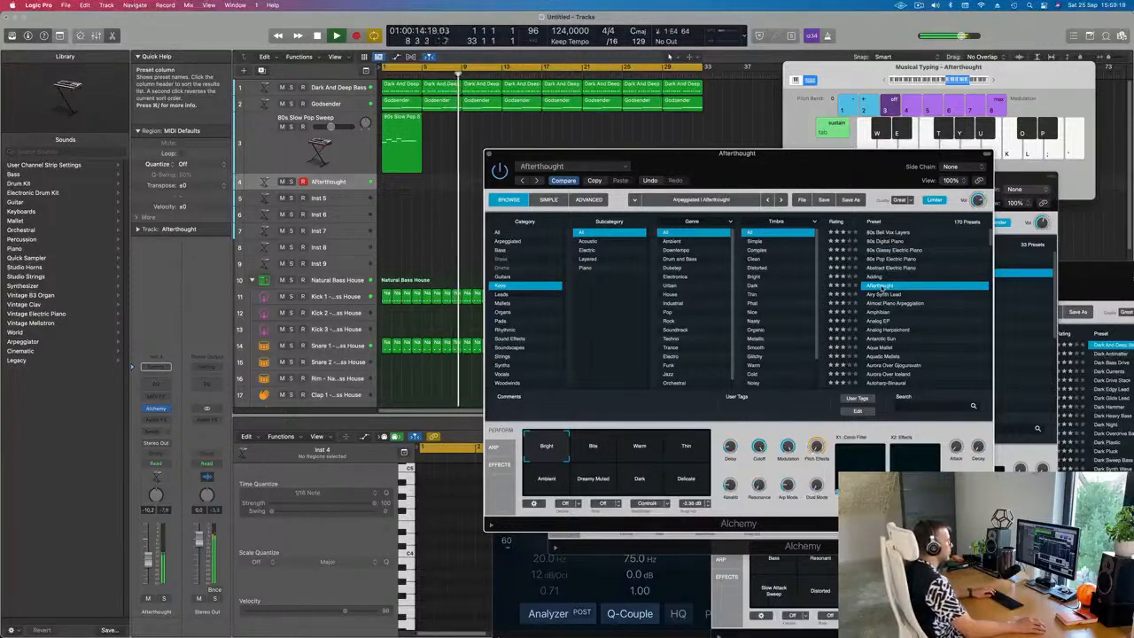
{"action": "left_click", "coordinate": [884, 295]}
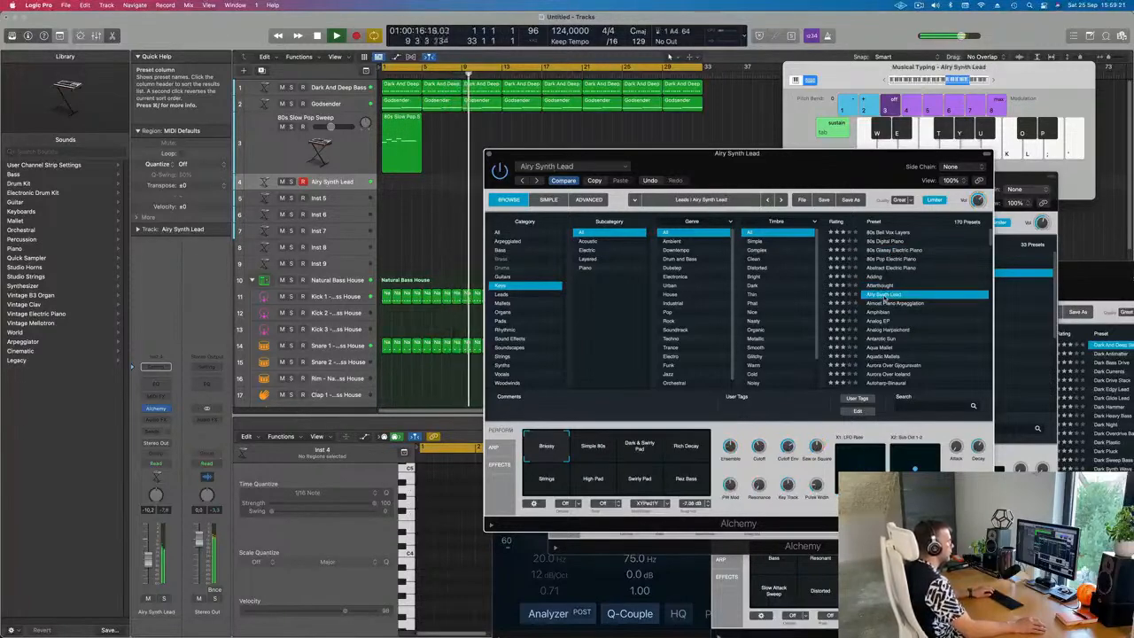
{"action": "left_click_drag", "start_coordinate": [149, 561], "coordinate": [149, 565]}
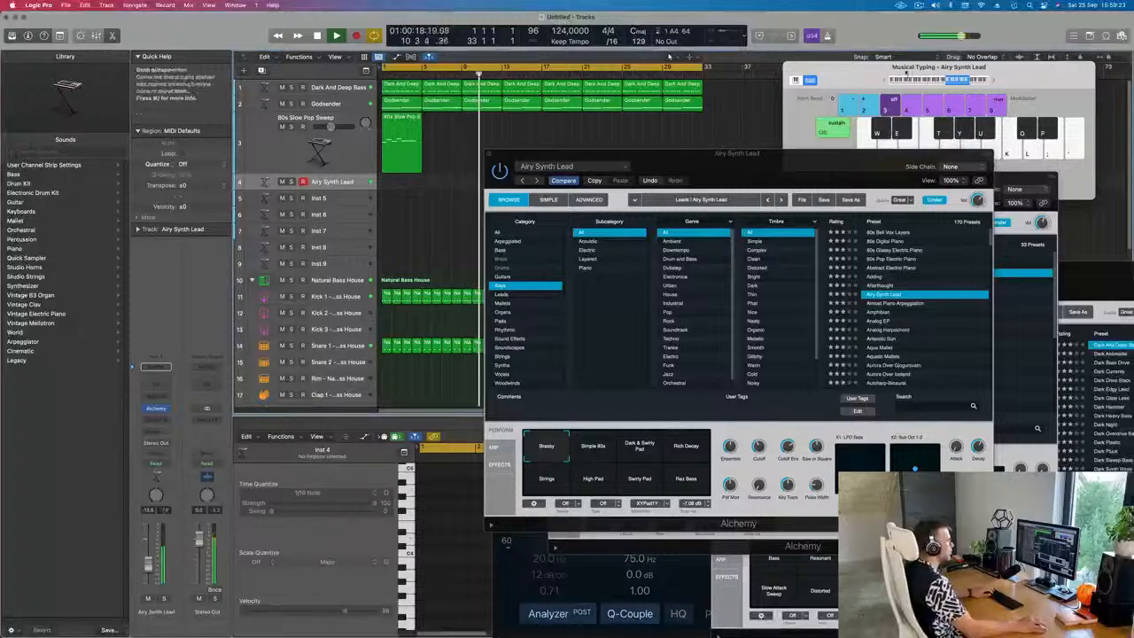
Lower the Musical Typing octave to C2, move its window further aside, and restart playback from the beginning.
{"action": "left_click", "coordinate": [886, 80]}
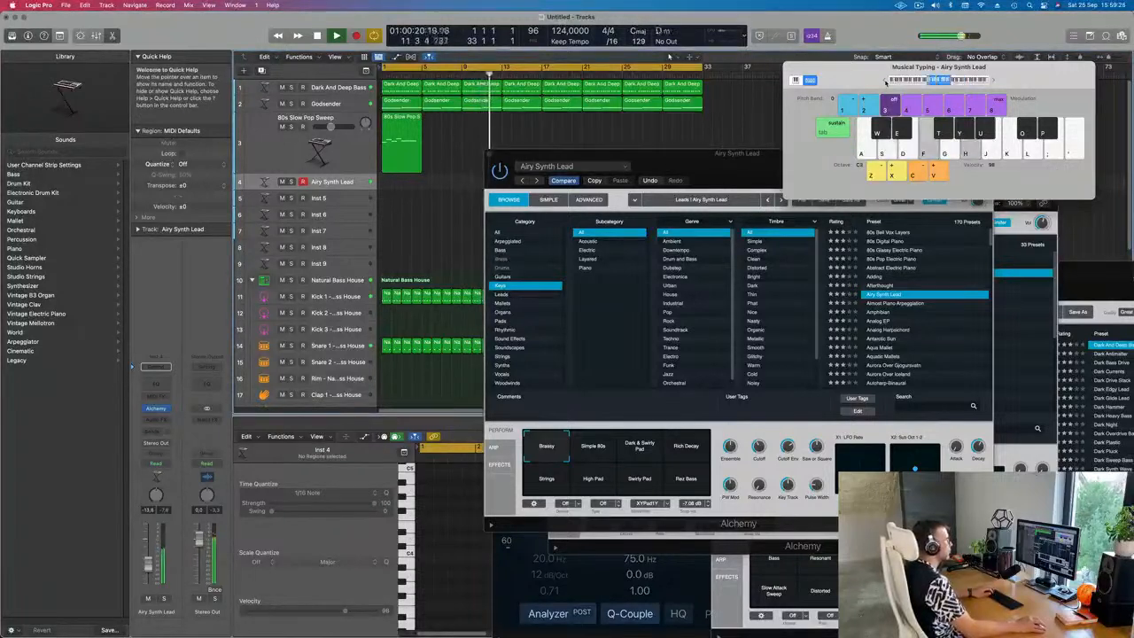
{"action": "key", "text": "f"}
{"action": "key", "text": "h"}
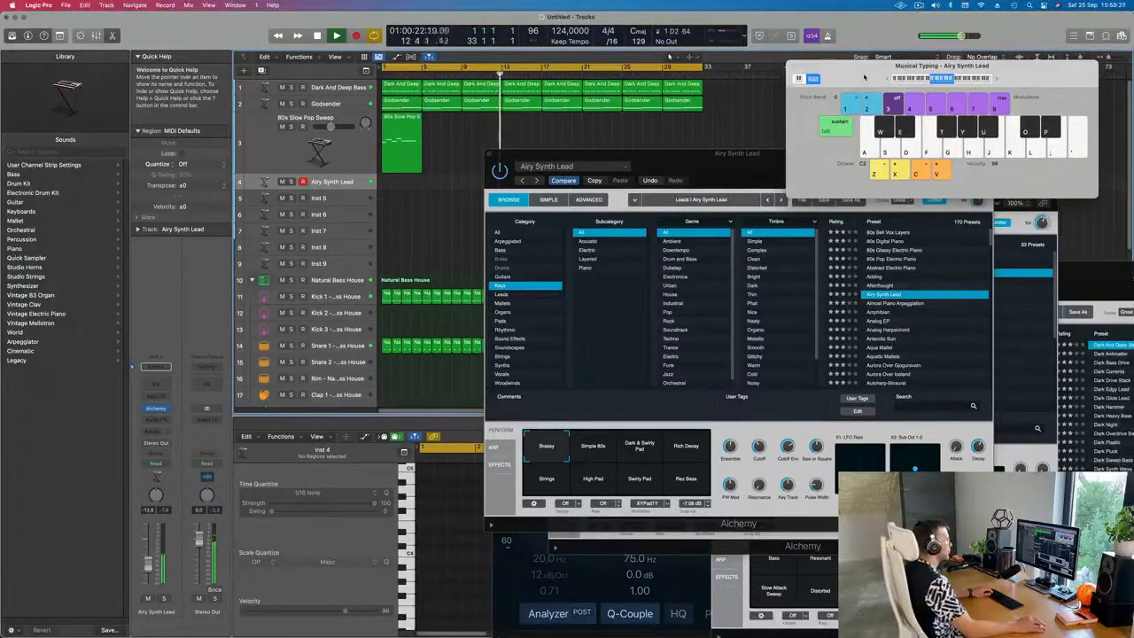
{"action": "left_click_drag", "start_coordinate": [864, 77], "coordinate": [887, 84]}
{"action": "left_click", "coordinate": [569, 162]}
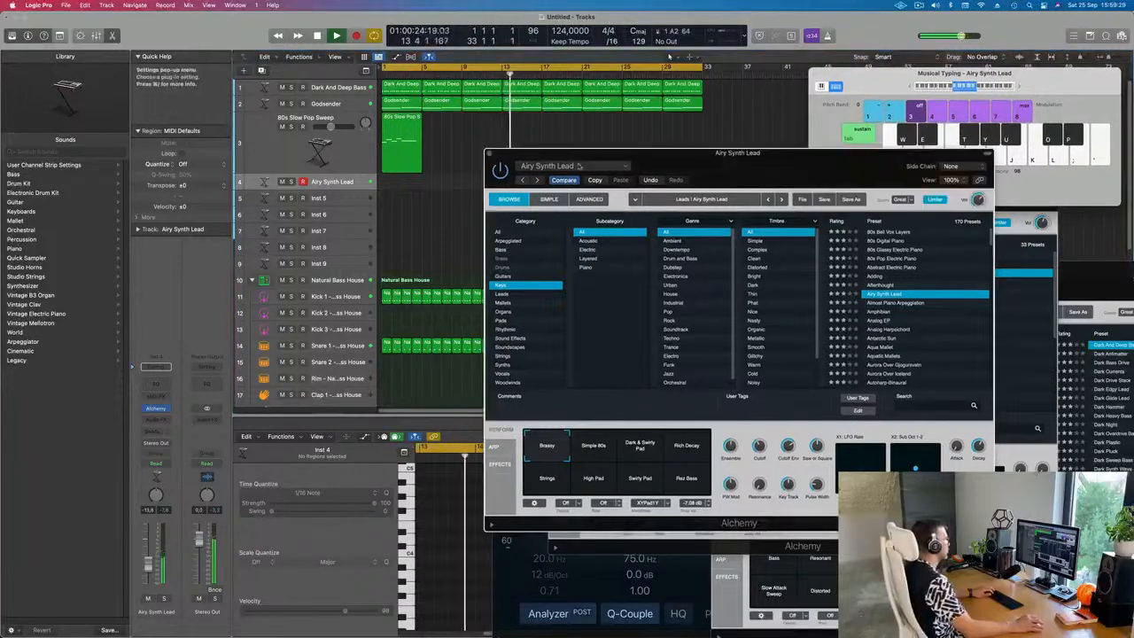
{"action": "key", "text": "Return"}
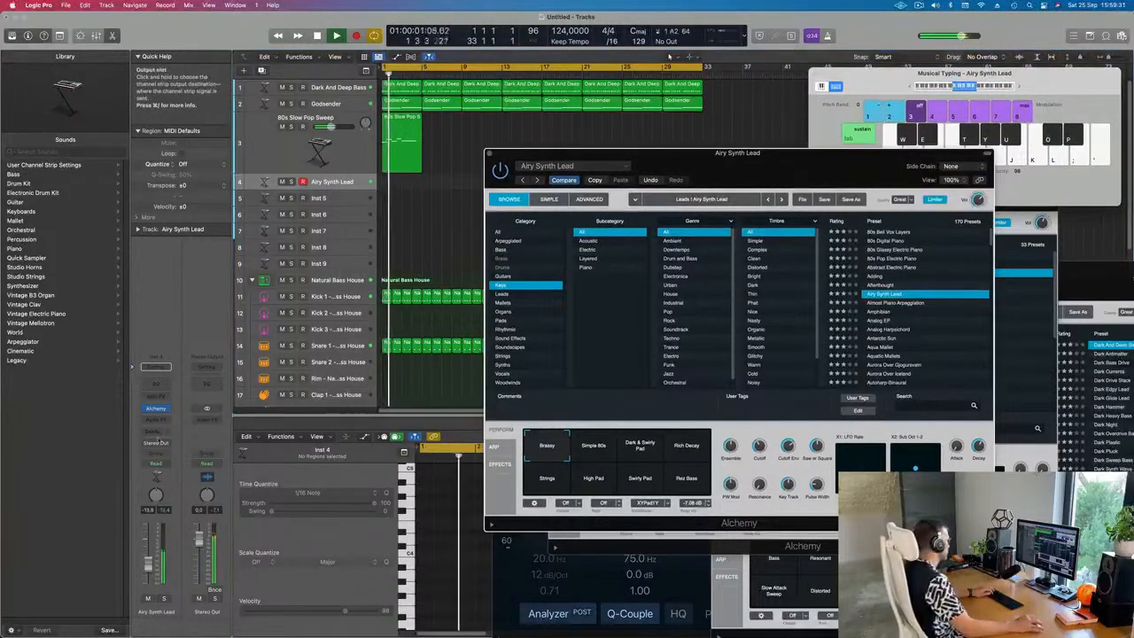
Add a send to Bus 3 (Reverb) on the Airy Synth Lead channel and reroute it to Bus 4 (Aux 4).
{"action": "left_click", "coordinate": [150, 432]}
{"action": "mouse_move", "coordinate": [156, 446]}
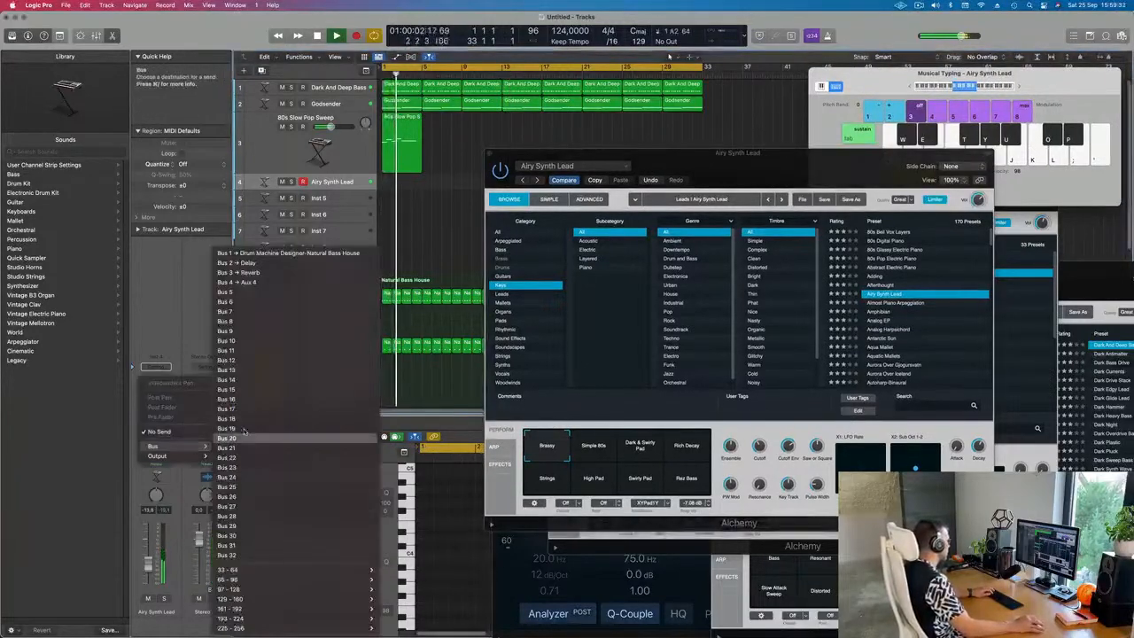
{"action": "left_click", "coordinate": [257, 272]}
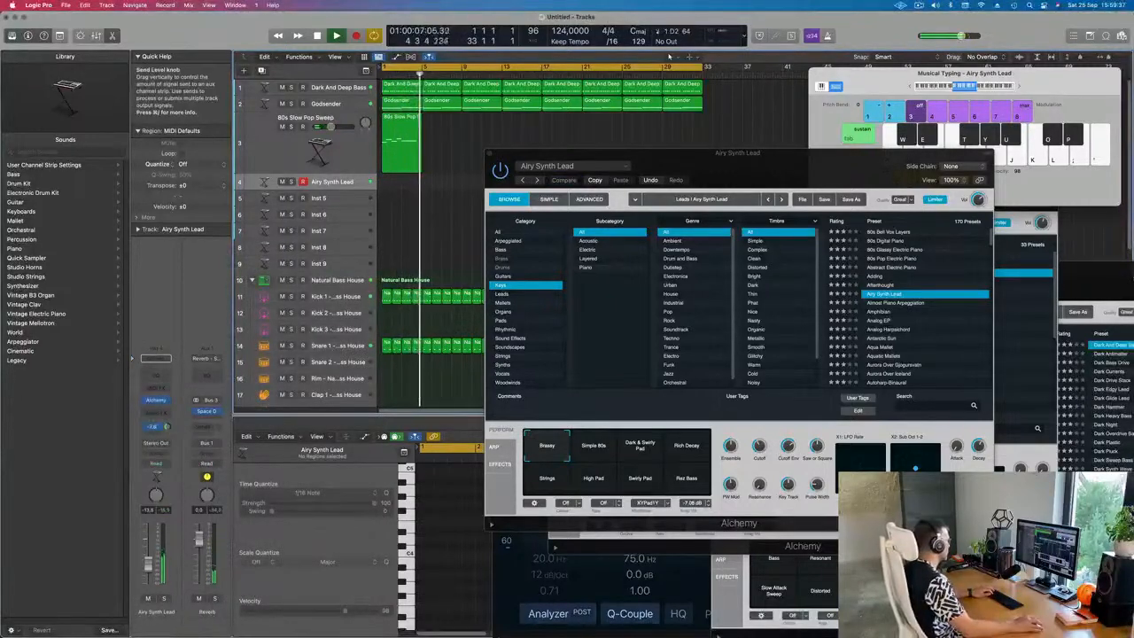
{"action": "left_click", "coordinate": [161, 426]}
{"action": "mouse_move", "coordinate": [181, 506]}
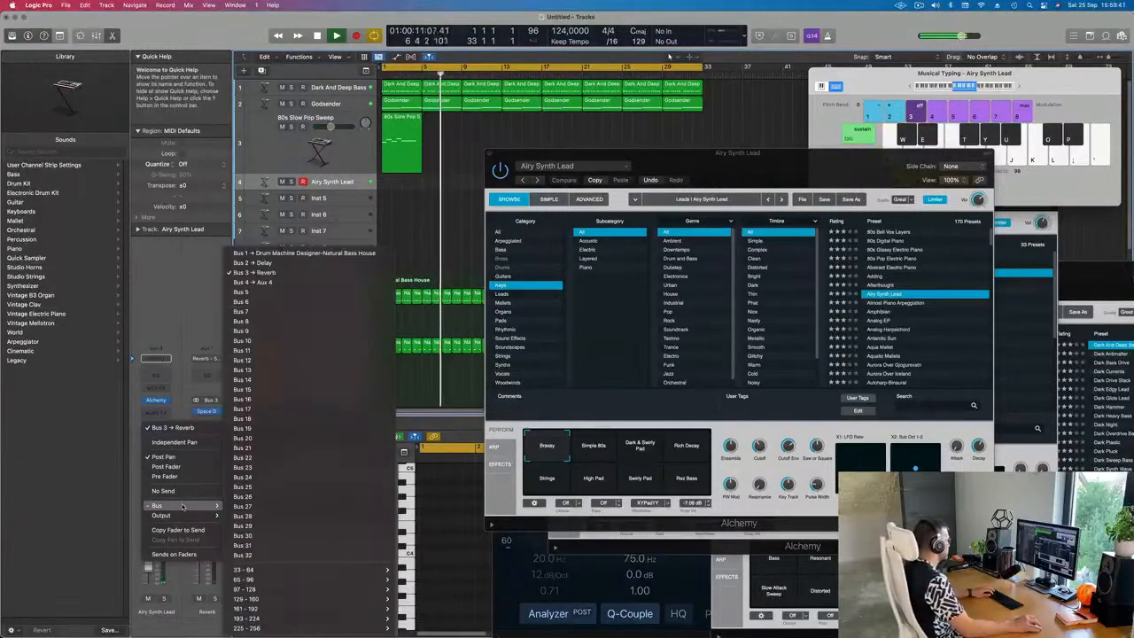
{"action": "left_click", "coordinate": [252, 282]}
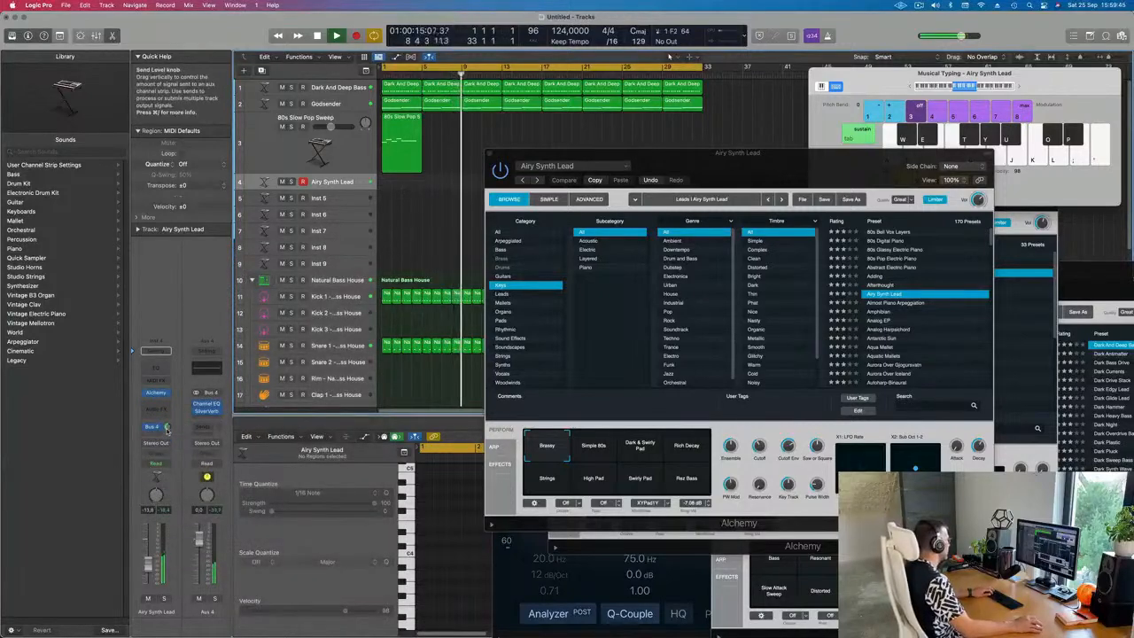
Finish recording a short Airy Synth Lead phrase just before bar 5, select its region and play it back from the start.
{"action": "left_click_drag", "start_coordinate": [742, 161], "coordinate": [790, 173]}
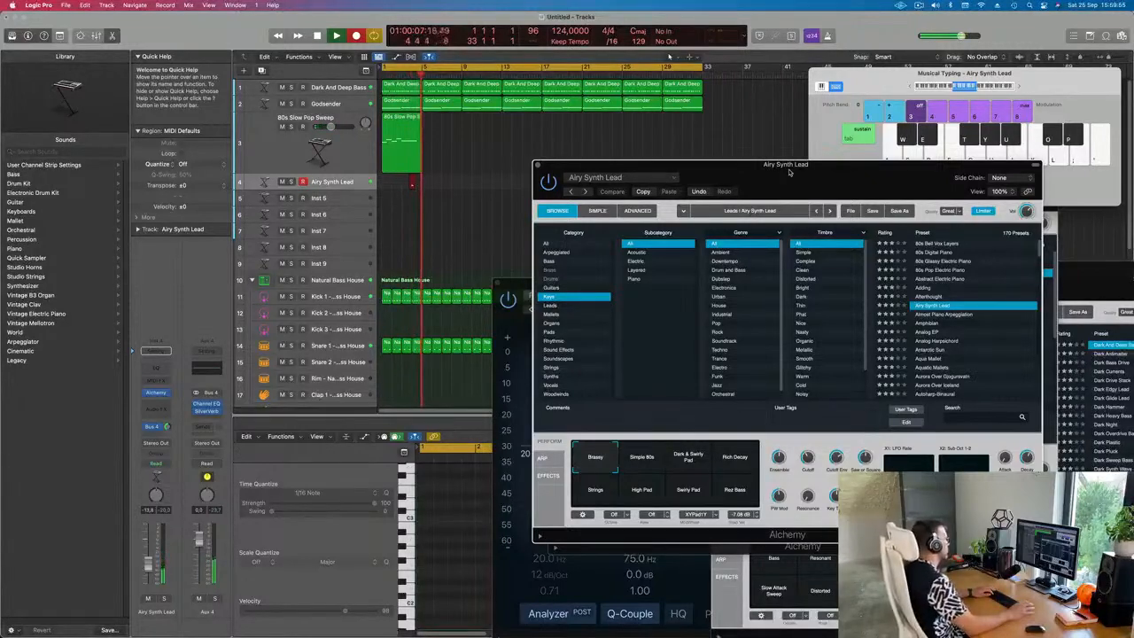
{"action": "key", "text": "space"}
{"action": "key", "text": "space"}
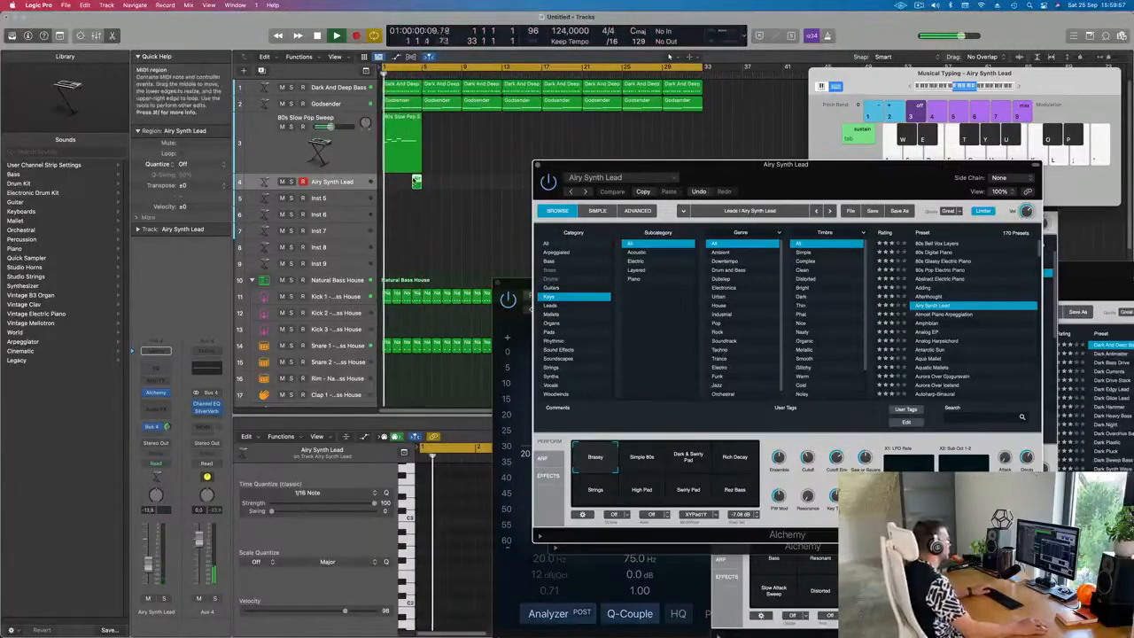
{"action": "left_click", "coordinate": [417, 180]}
{"action": "key", "text": "e"}
{"action": "key", "text": "e"}
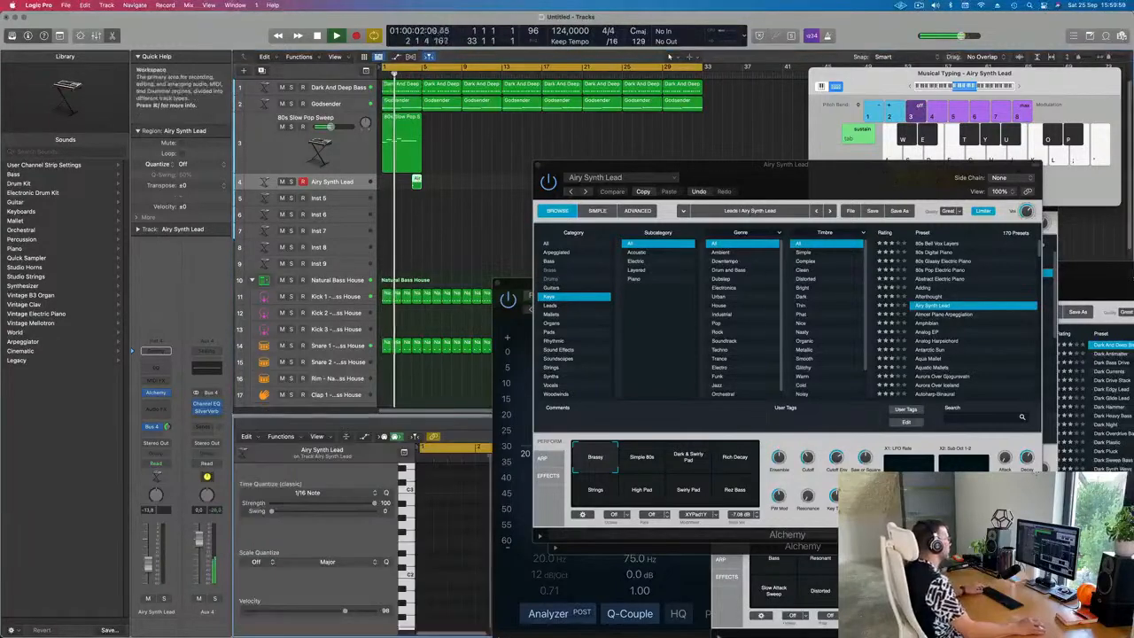
Align the chord's middle note F2 with the other two notes of the Airy Synth Lead region in the Piano Roll.
{"action": "left_click_drag", "start_coordinate": [440, 508], "coordinate": [476, 578]}
{"action": "scroll", "coordinate": [454, 552], "scroll_direction": "up", "scroll_amount": 3}
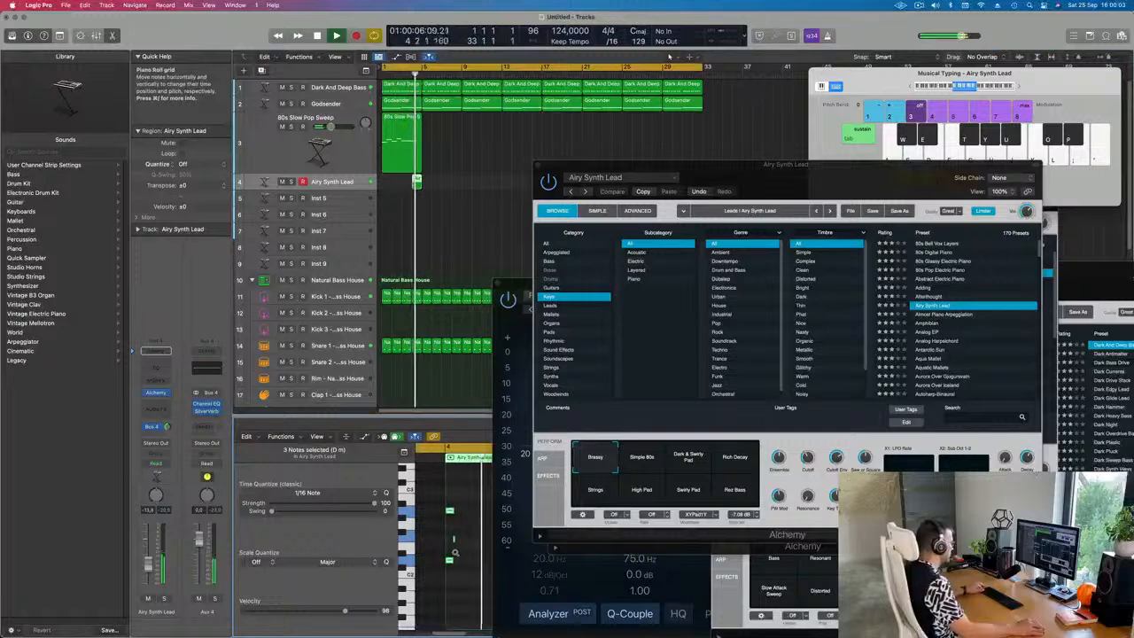
{"action": "left_click", "coordinate": [448, 545]}
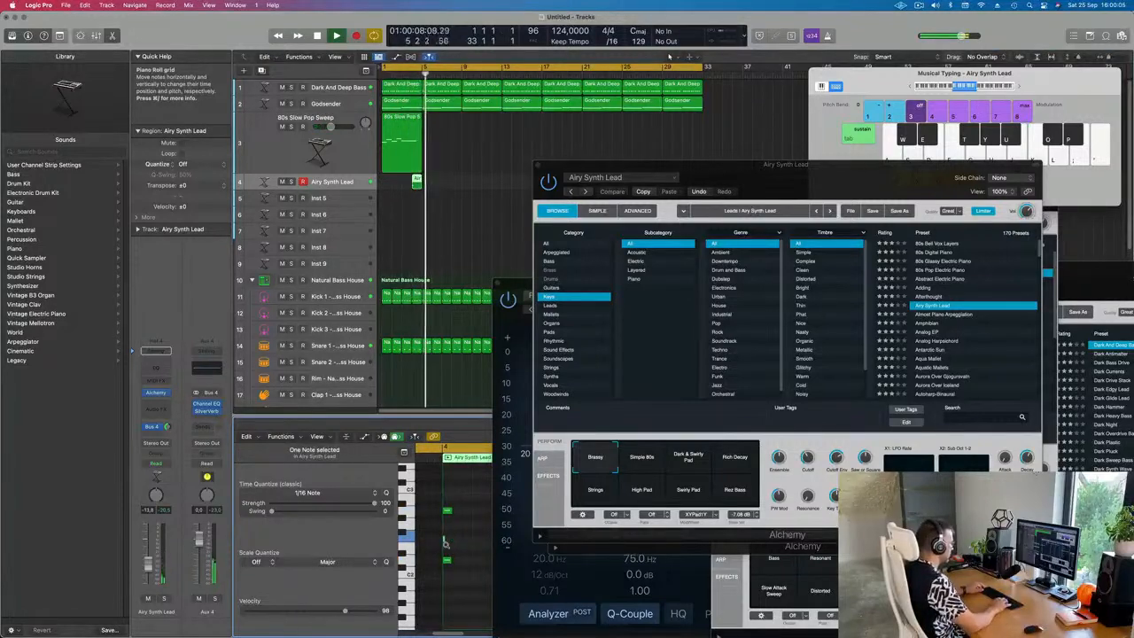
{"action": "key", "text": "space"}
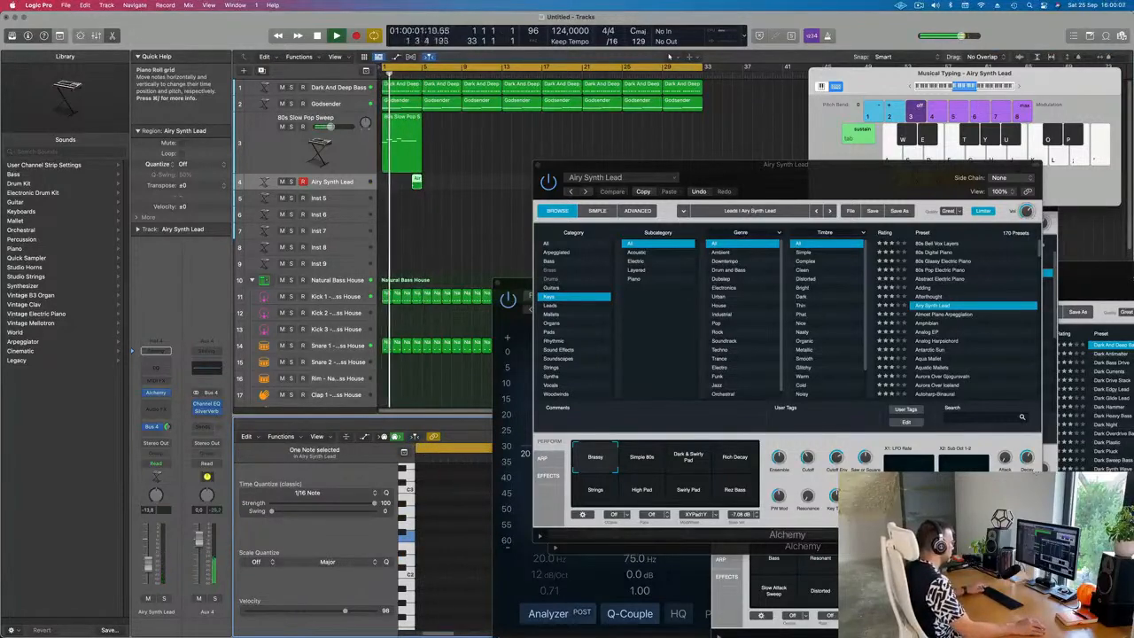
{"action": "scroll", "coordinate": [464, 547], "scroll_direction": "right", "scroll_amount": 5}
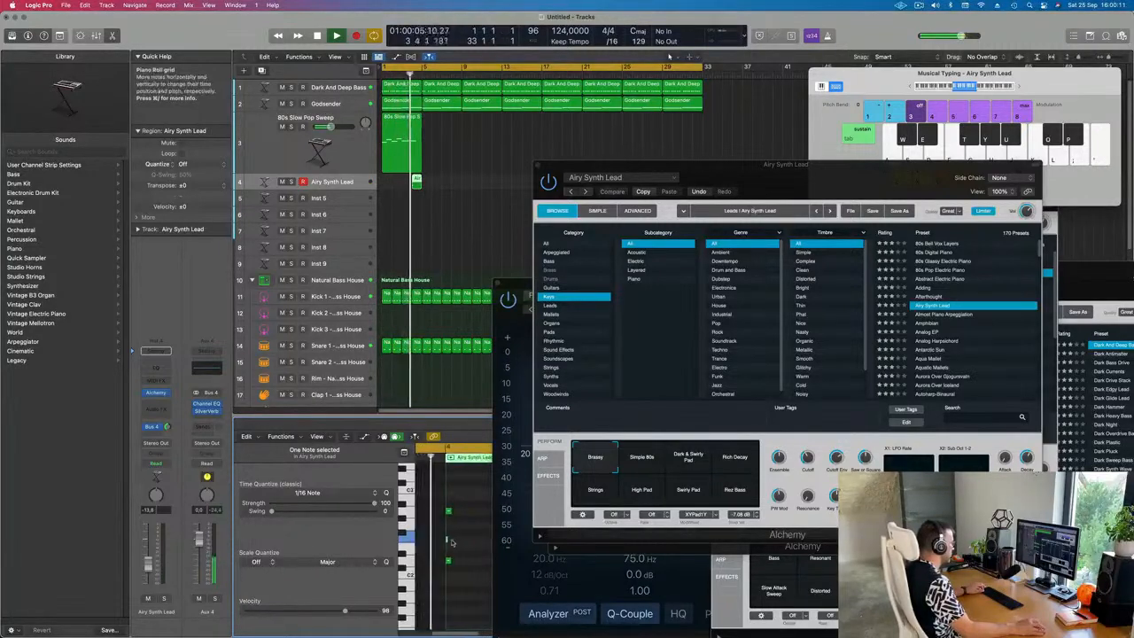
{"action": "left_click", "coordinate": [448, 540]}
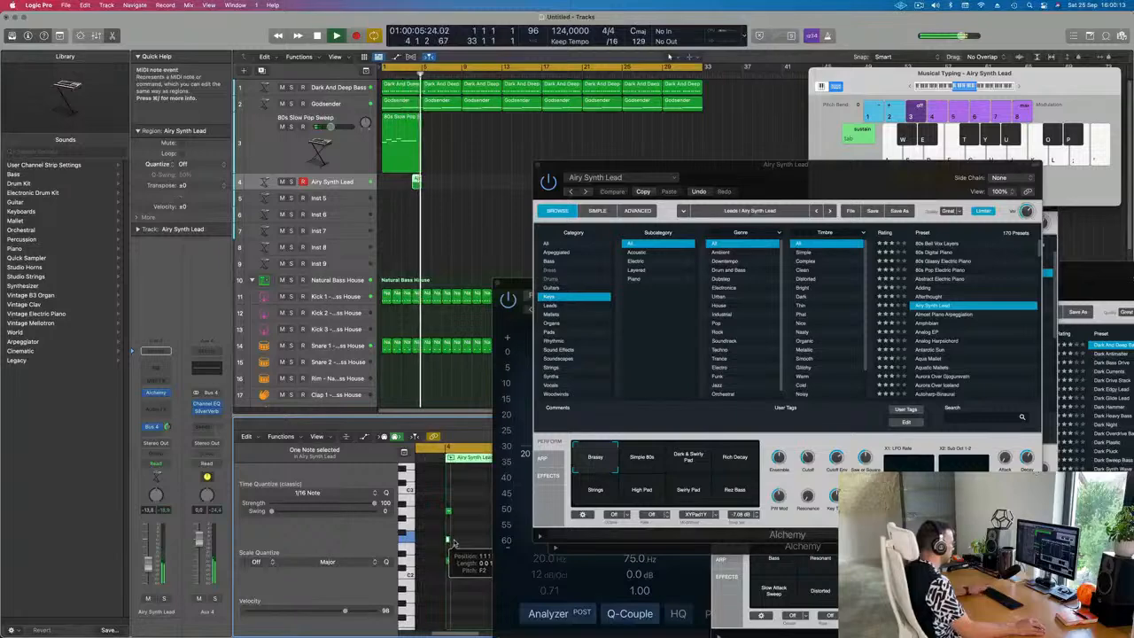
Lower the Airy Synth Lead volume to -15.4 dB and try the Rich Decay snapshot in its Alchemy transform pad.
{"action": "left_click", "coordinate": [147, 563]}
{"action": "left_click_drag", "start_coordinate": [147, 563], "coordinate": [147, 566]}
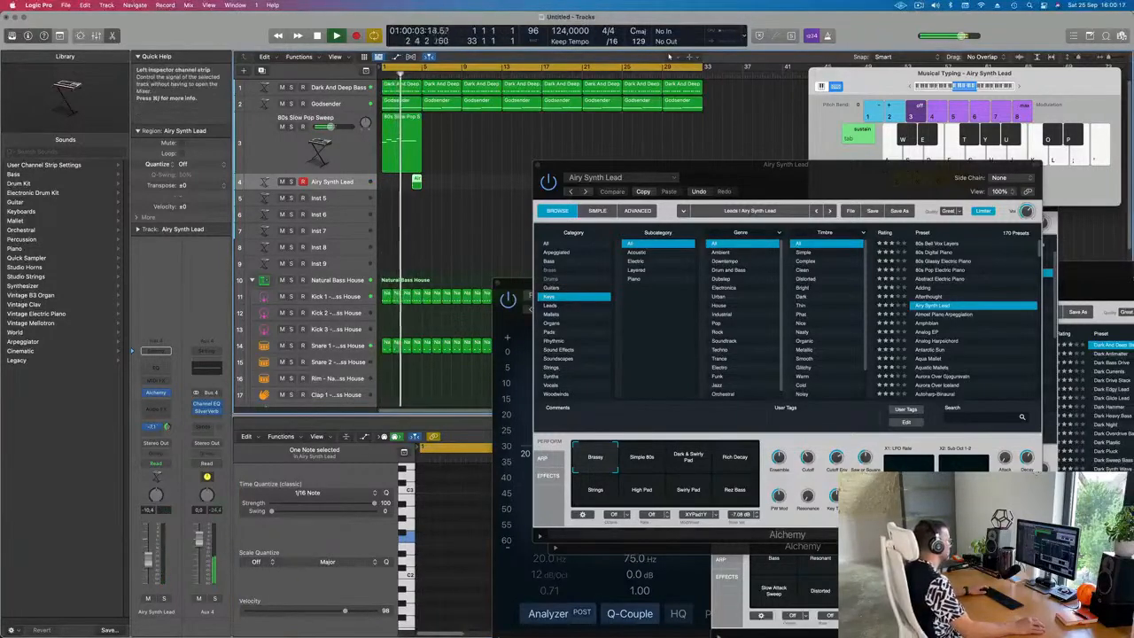
{"action": "left_click_drag", "start_coordinate": [845, 176], "coordinate": [832, 130]}
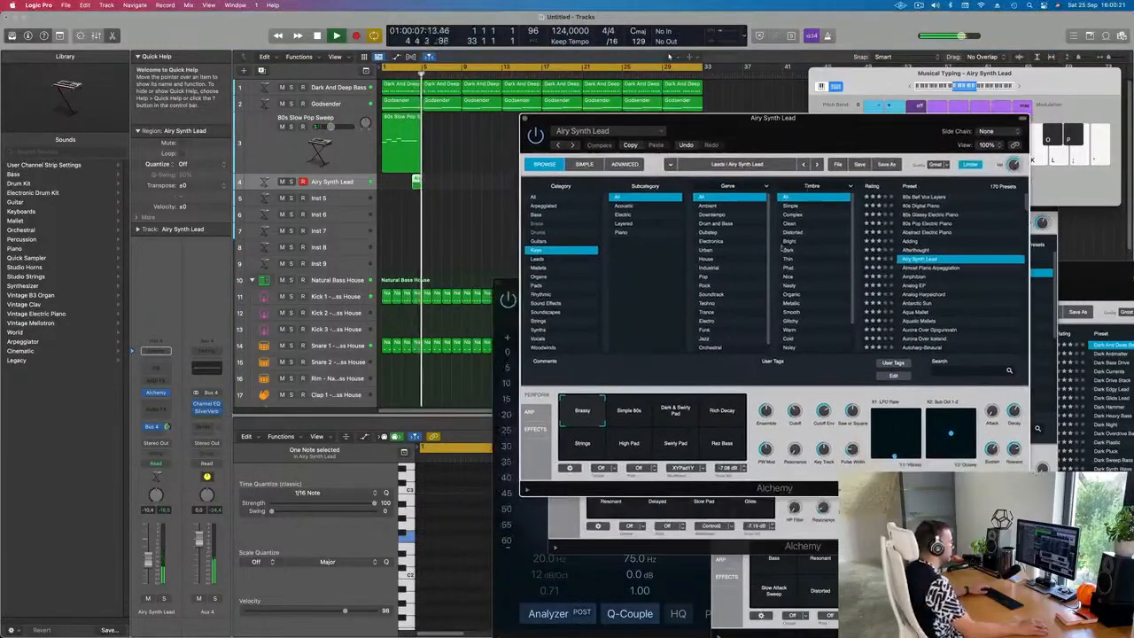
{"action": "left_click", "coordinate": [729, 416]}
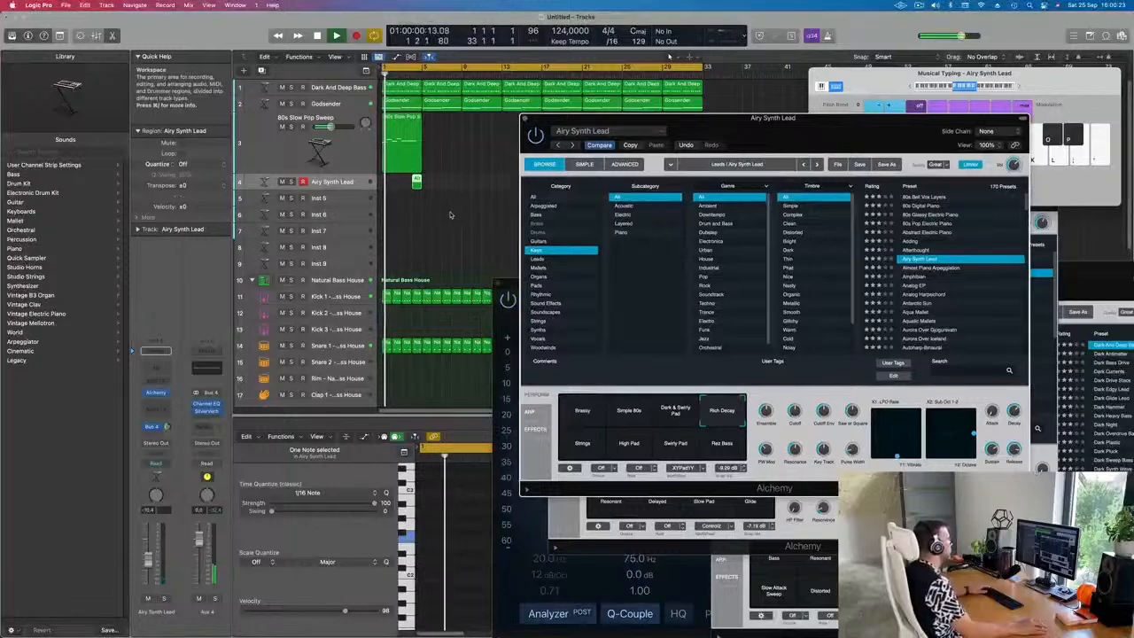
{"action": "left_click_drag", "start_coordinate": [782, 130], "coordinate": [782, 185]}
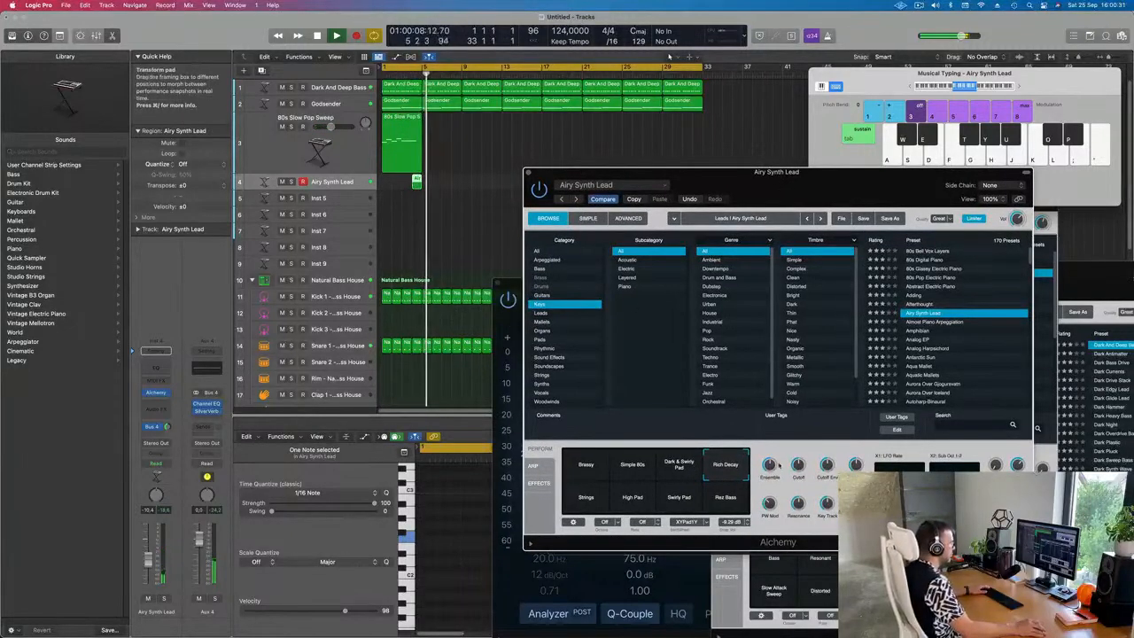
Repeat the 80s Slow Pop Sweep and Airy Synth Lead regions seven times to fill the arrangement up to bar 33.
{"action": "key", "text": "Return"}
{"action": "left_click_drag", "start_coordinate": [442, 146], "coordinate": [397, 196]}
{"action": "key", "text": "super+r"}
{"action": "key", "text": "super+r"}
{"action": "key", "text": "super+r"}
{"action": "key", "text": "super+r"}
{"action": "key", "text": "super+r"}
{"action": "key", "text": "super+r"}
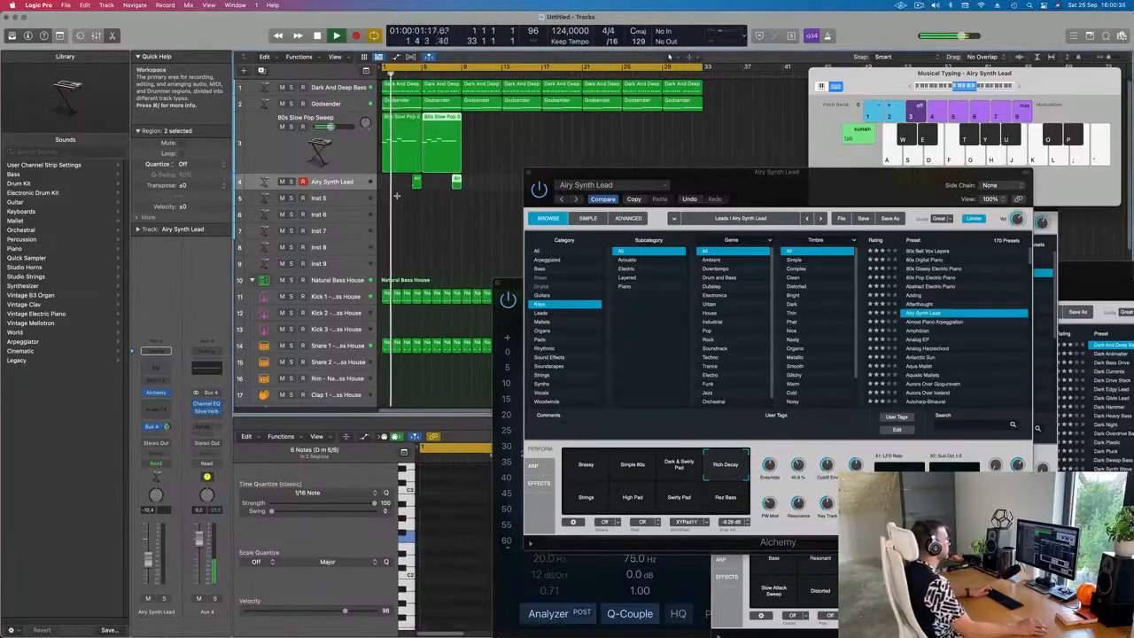
{"action": "key", "text": "super+r"}
Compare the Strings and Brassy snapshots of Airy Synth Lead, keep Brassy, and lower its Cutoff to about 38 %.
{"action": "left_click_drag", "start_coordinate": [765, 184], "coordinate": [740, 182]}
{"action": "mouse_move", "coordinate": [733, 193]}
{"action": "left_mouse_down"}
{"action": "mouse_move", "coordinate": [666, 196]}
{"action": "mouse_move", "coordinate": [728, 182]}
{"action": "left_mouse_up"}
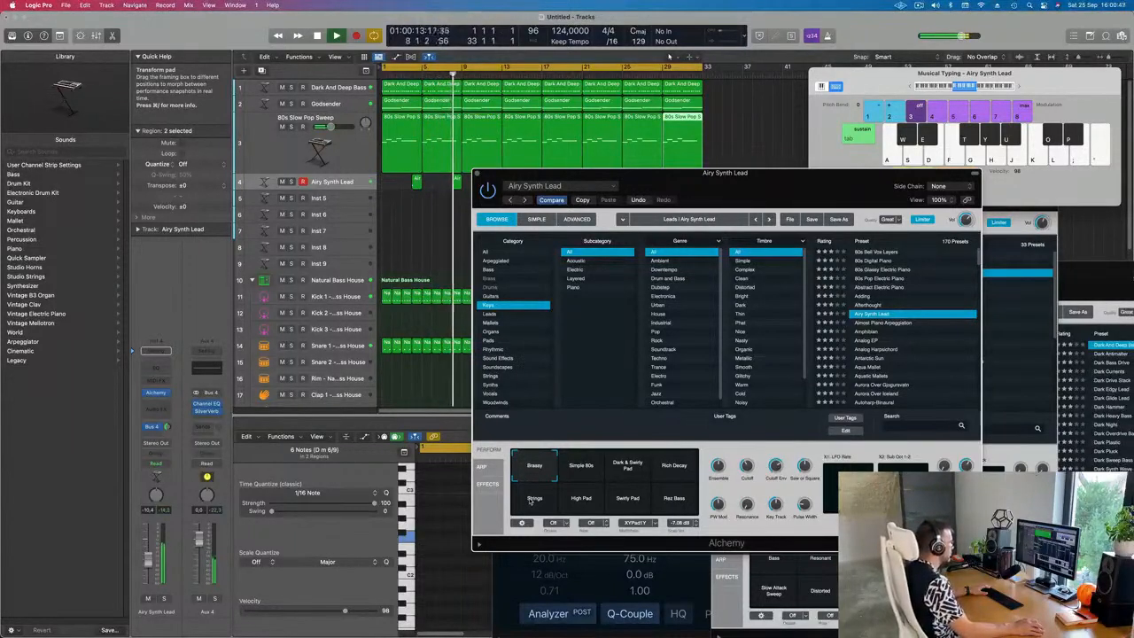
{"action": "left_click", "coordinate": [532, 499]}
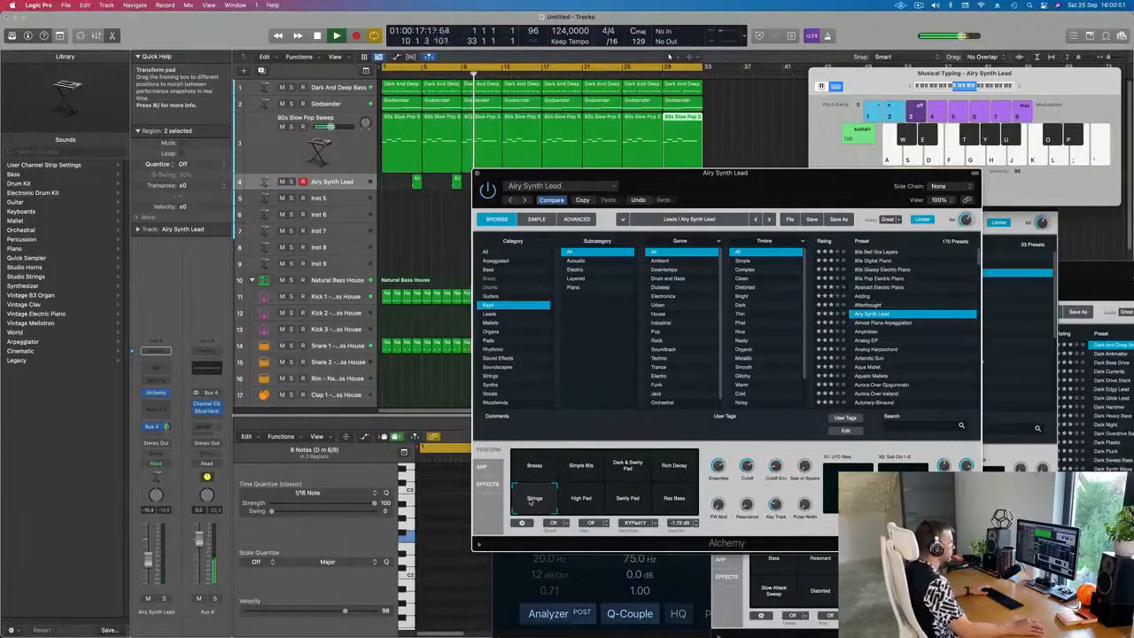
{"action": "left_click_drag", "start_coordinate": [799, 179], "coordinate": [807, 236]}
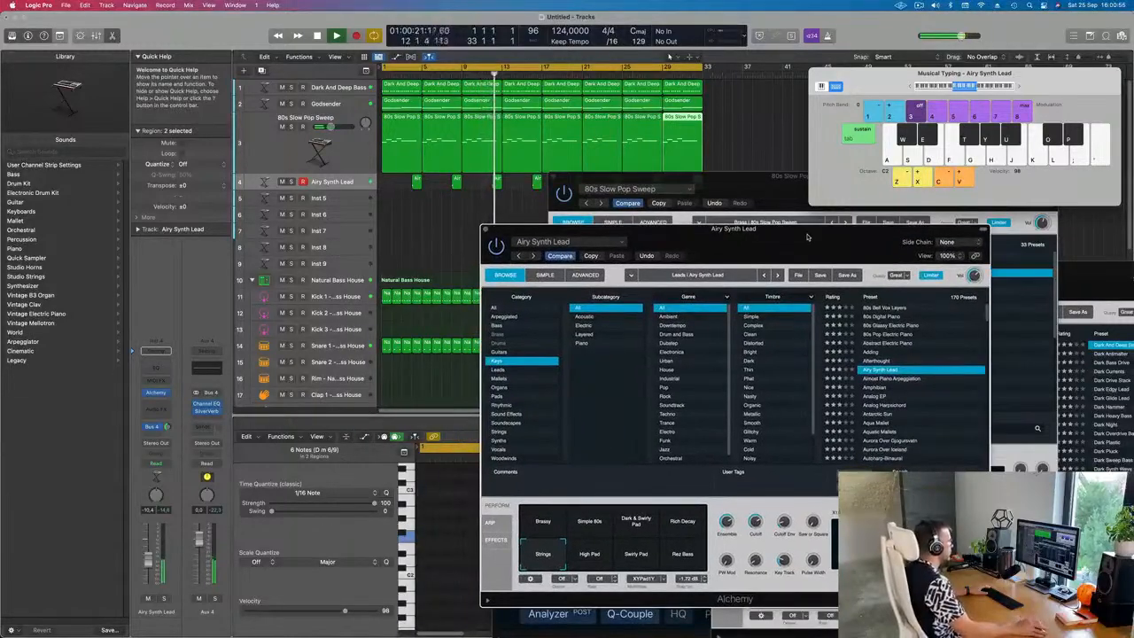
{"action": "left_click", "coordinate": [547, 525]}
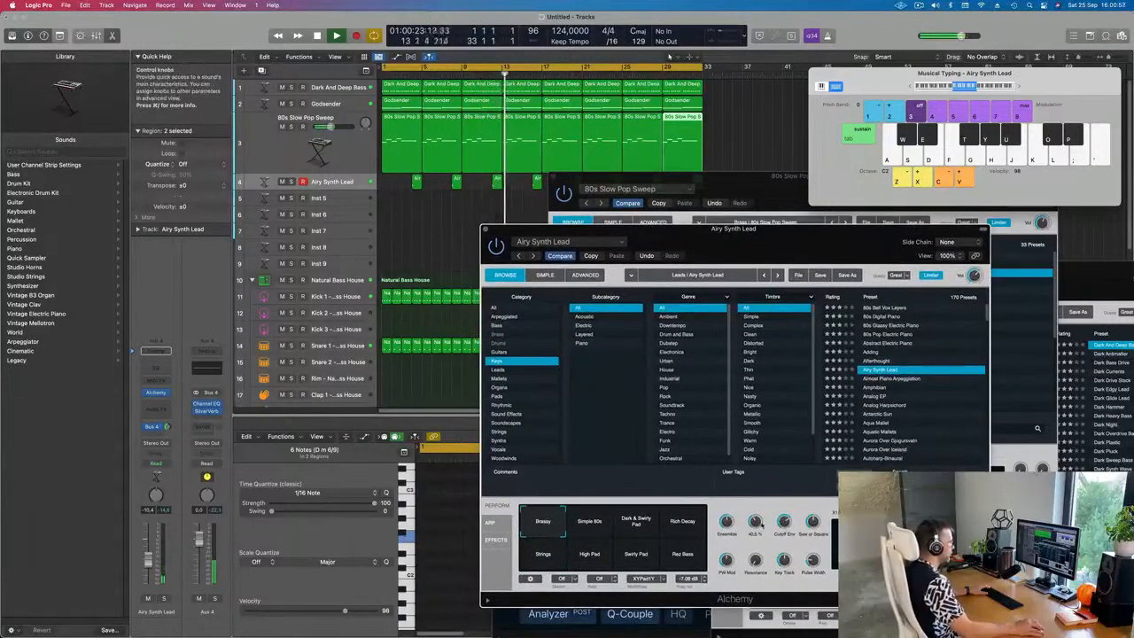
{"action": "left_click_drag", "start_coordinate": [763, 526], "coordinate": [764, 521]}
{"action": "key", "text": "Return"}
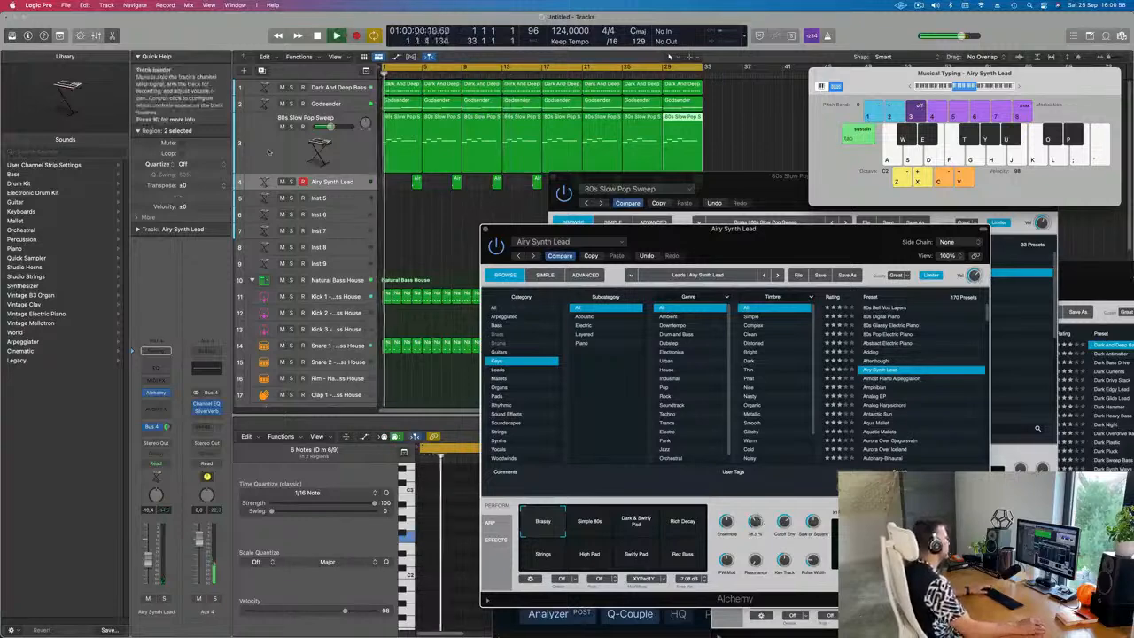
Open the Alchemy instrument of the 80s Slow Pop Sweep track and lower its Cutoff slightly during playback.
{"action": "left_click", "coordinate": [264, 154]}
{"action": "key", "text": "Return"}
{"action": "left_click", "coordinate": [156, 405]}
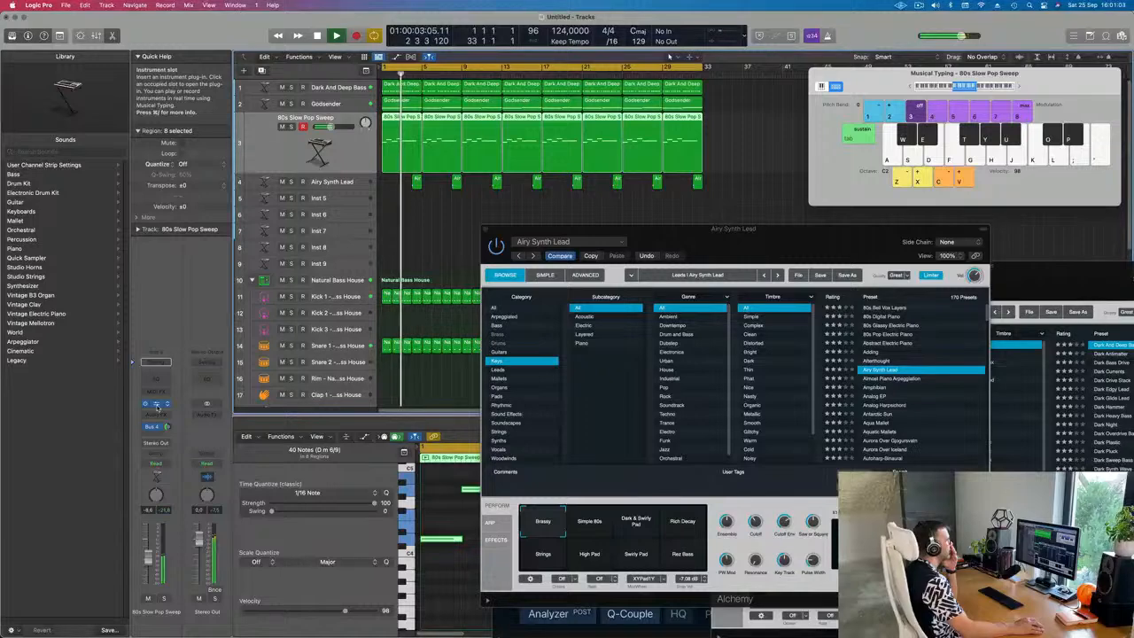
{"action": "left_click", "coordinate": [156, 404]}
{"action": "left_click_drag", "start_coordinate": [741, 213], "coordinate": [673, 197]}
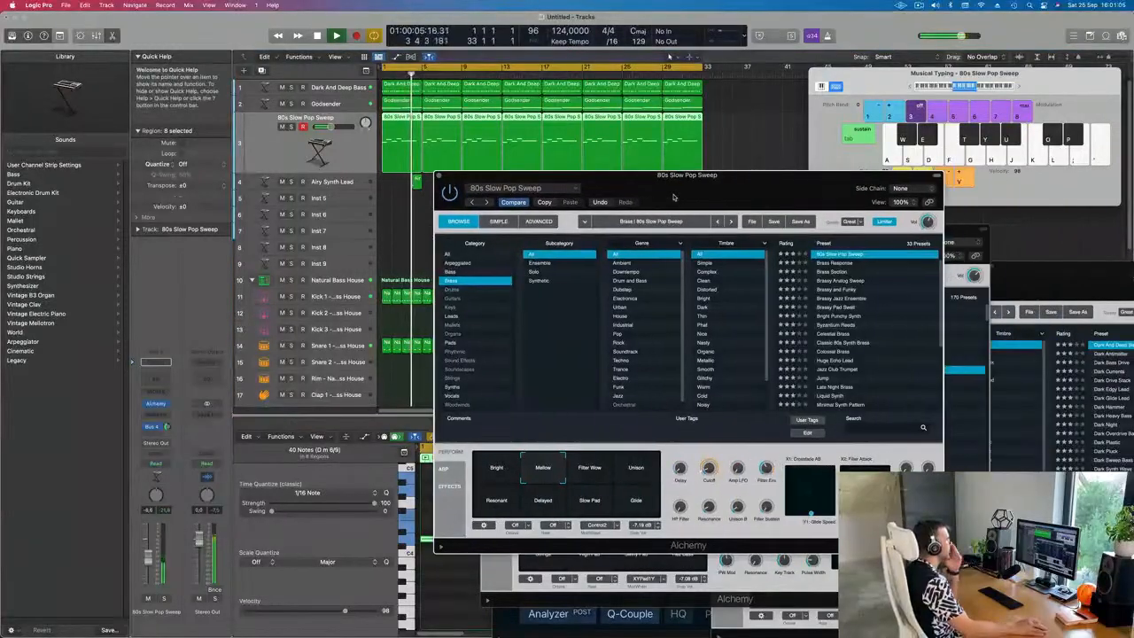
{"action": "key", "text": "space"}
{"action": "key", "text": "space"}
{"action": "left_click_drag", "start_coordinate": [707, 464], "coordinate": [706, 469]}
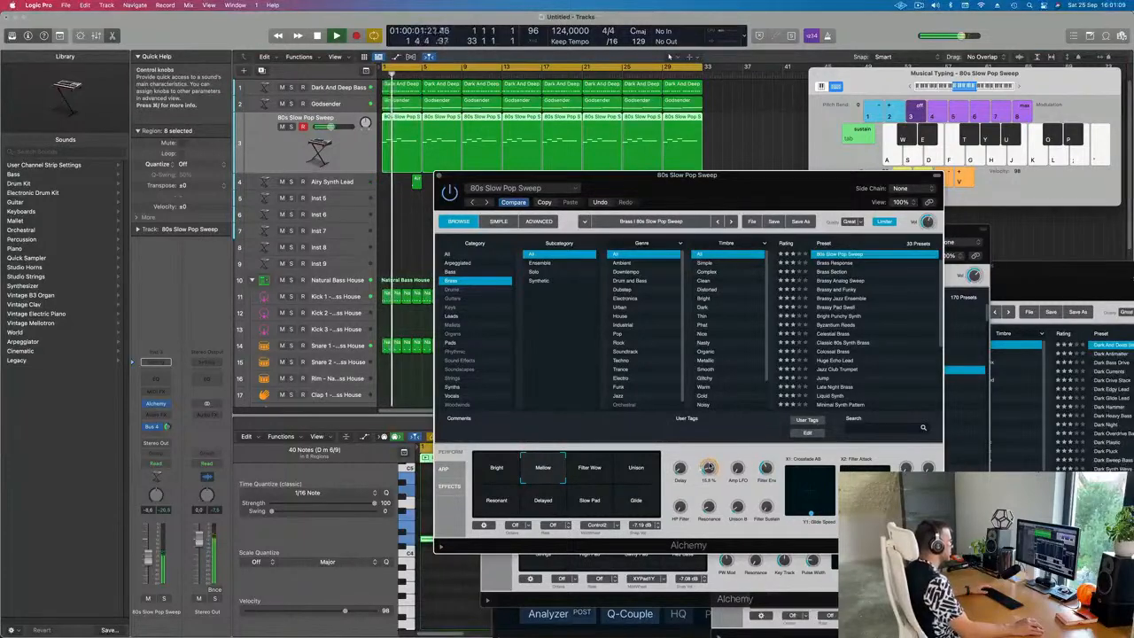
Audition the Unison, Filter Wow and Mellow snapshots of 80s Slow Pop Sweep, restarting playback for each.
{"action": "left_click", "coordinate": [642, 471]}
{"action": "key", "text": "space"}
{"action": "key", "text": "space"}
{"action": "left_click", "coordinate": [599, 472]}
{"action": "key", "text": "space"}
{"action": "key", "text": "space"}
{"action": "left_click", "coordinate": [546, 472]}
{"action": "key", "text": "space"}
{"action": "key", "text": "space"}
Audition the Bright, Resonant, Delayed, Slow Pad and Glide snapshots of 80s Slow Pop Sweep and return to Mellow.
{"action": "left_click", "coordinate": [496, 472]}
{"action": "left_click", "coordinate": [498, 503]}
{"action": "key", "text": "space"}
{"action": "key", "text": "space"}
{"action": "left_click", "coordinate": [543, 504]}
{"action": "left_click", "coordinate": [593, 505]}
{"action": "left_click", "coordinate": [637, 502]}
{"action": "left_click", "coordinate": [543, 471]}
{"action": "key", "text": "space"}
{"action": "key", "text": "space"}
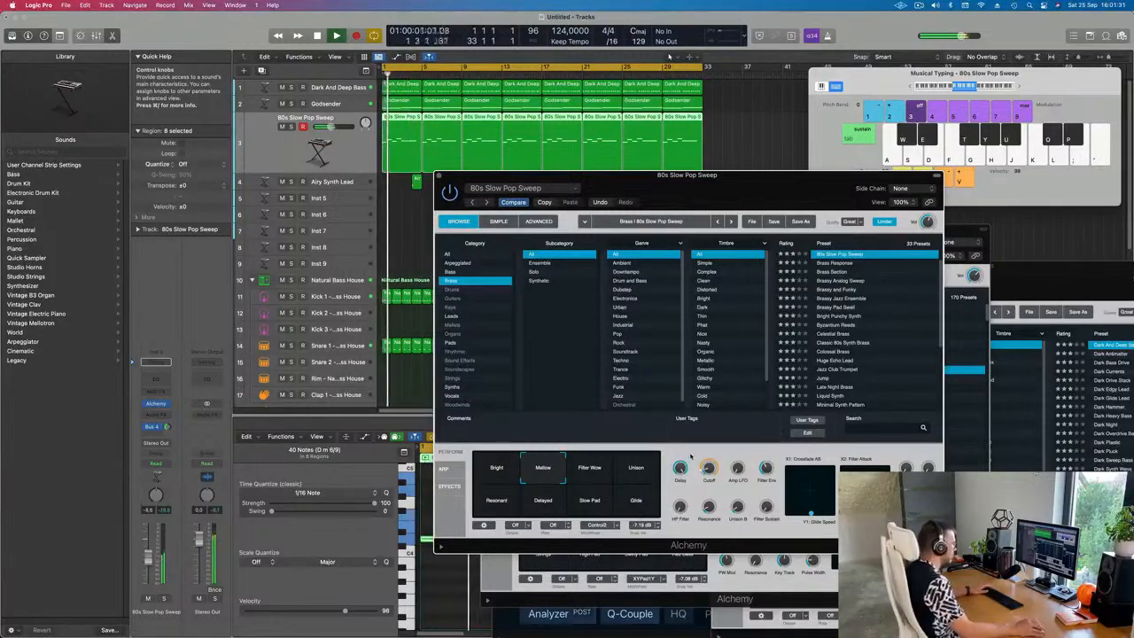
Adjust the Delay, HP Filter, Unison and Amp LFO controls of 80s Slow Pop Sweep, replaying from the start.
{"action": "key", "text": "Return"}
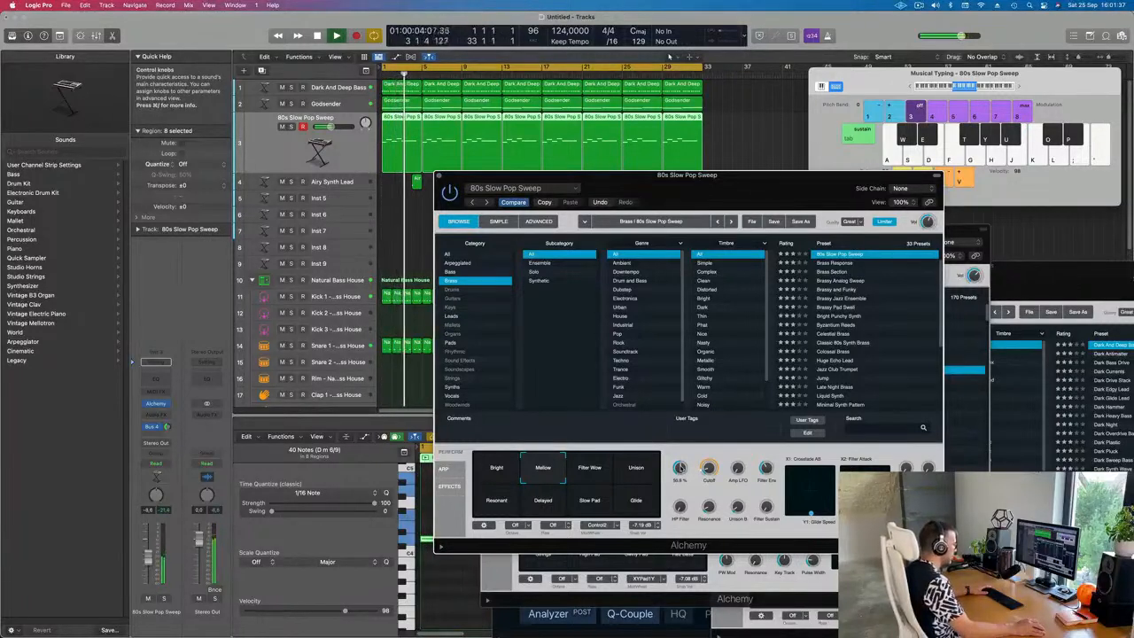
{"action": "key", "text": "Return"}
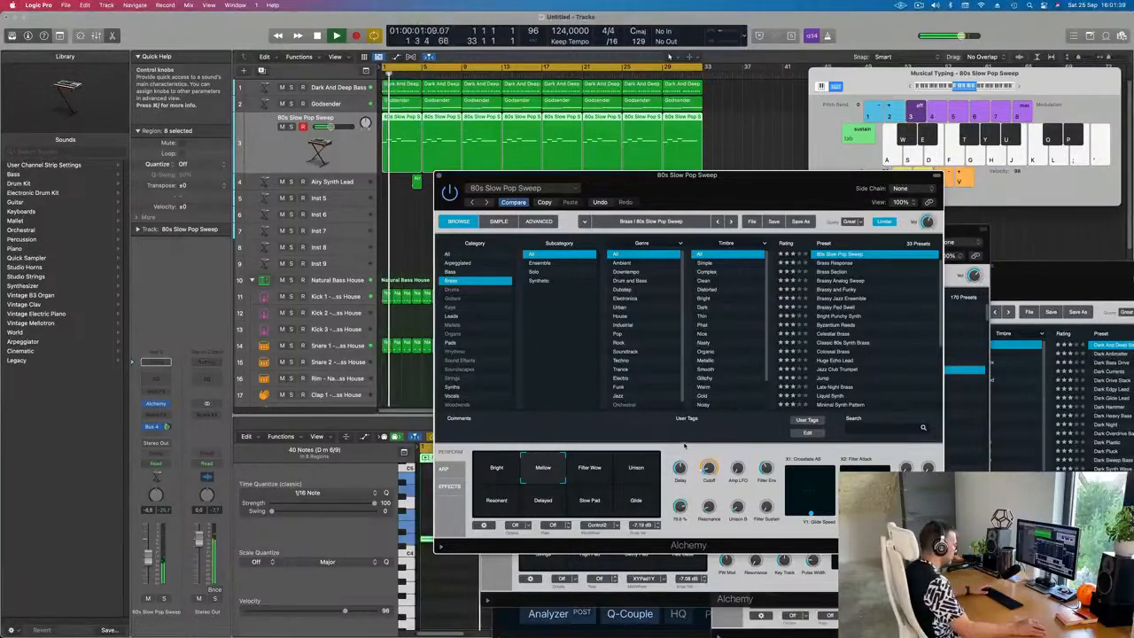
{"action": "key", "text": "Return"}
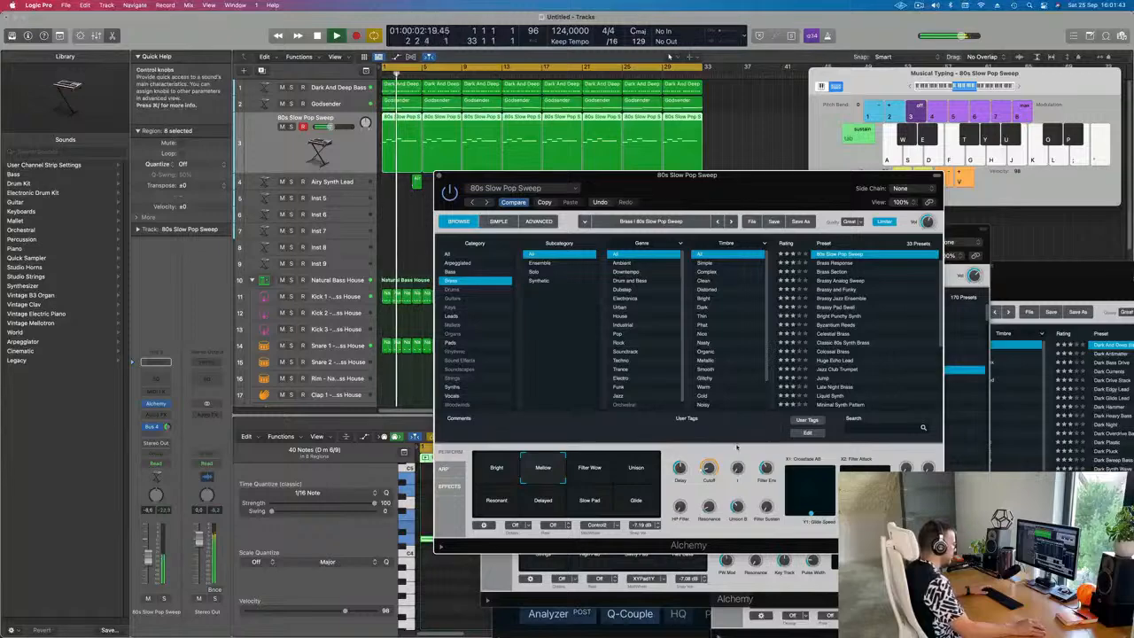
{"action": "key", "text": "Return"}
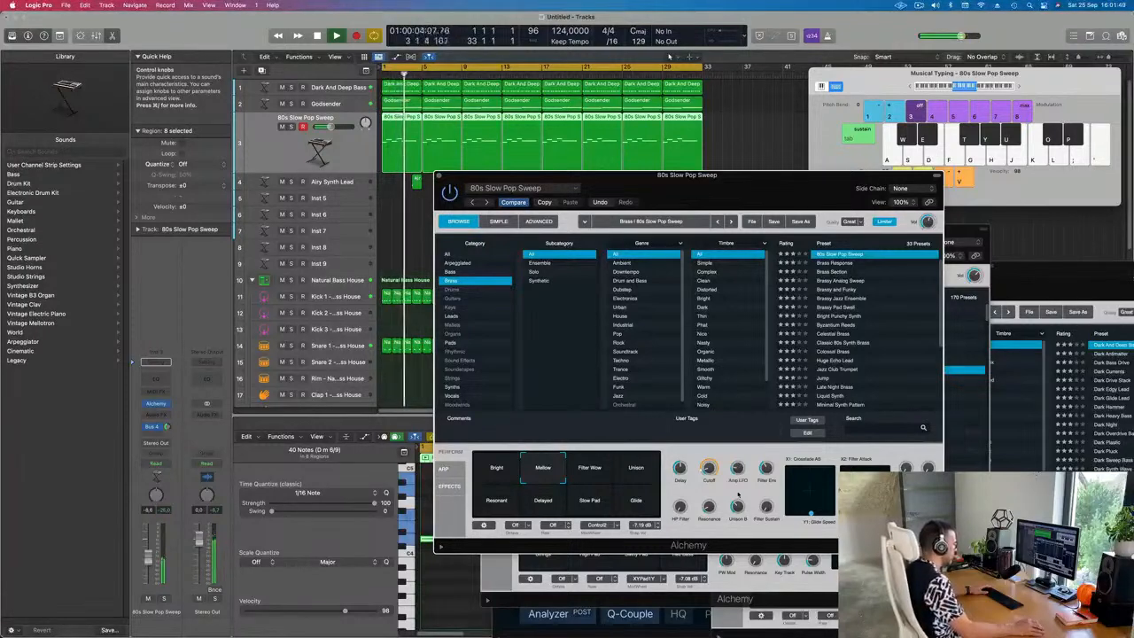
{"action": "key", "text": "Return"}
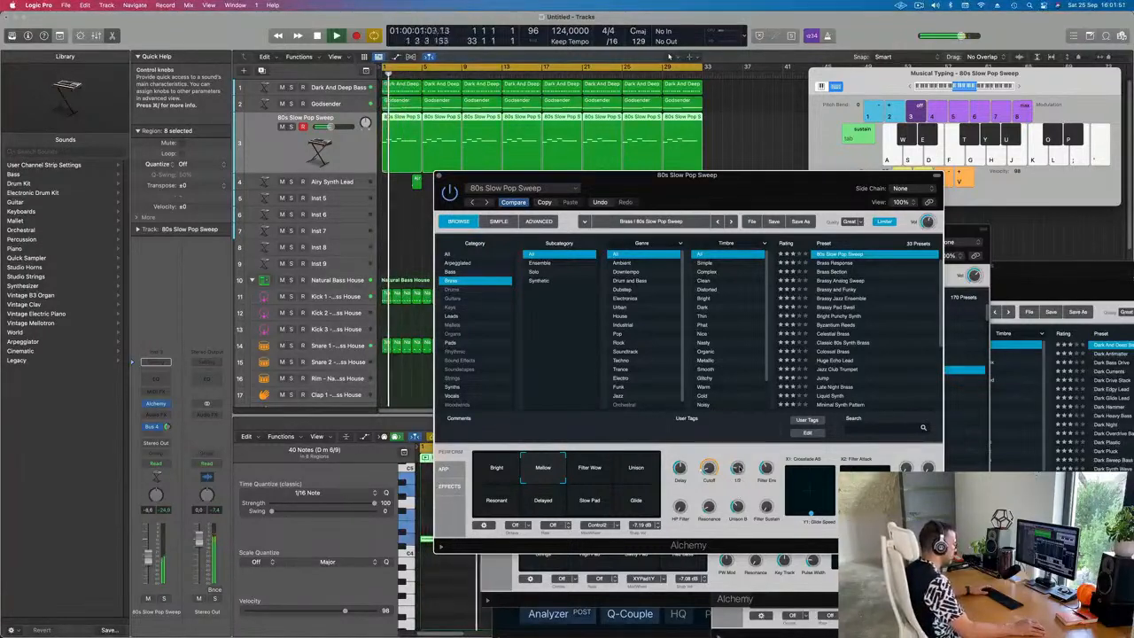
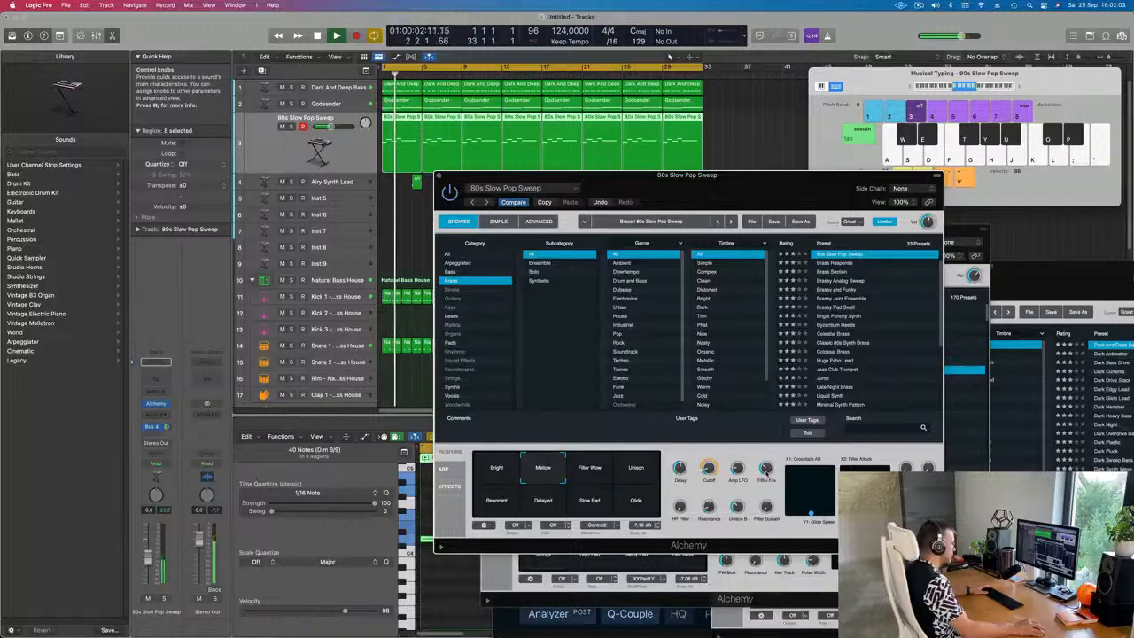
Fine-tune the Filter Env, Filter Sustain and Delay of 80s Slow Pop Sweep and raise the track's volume slightly.
{"action": "key", "text": "Return"}
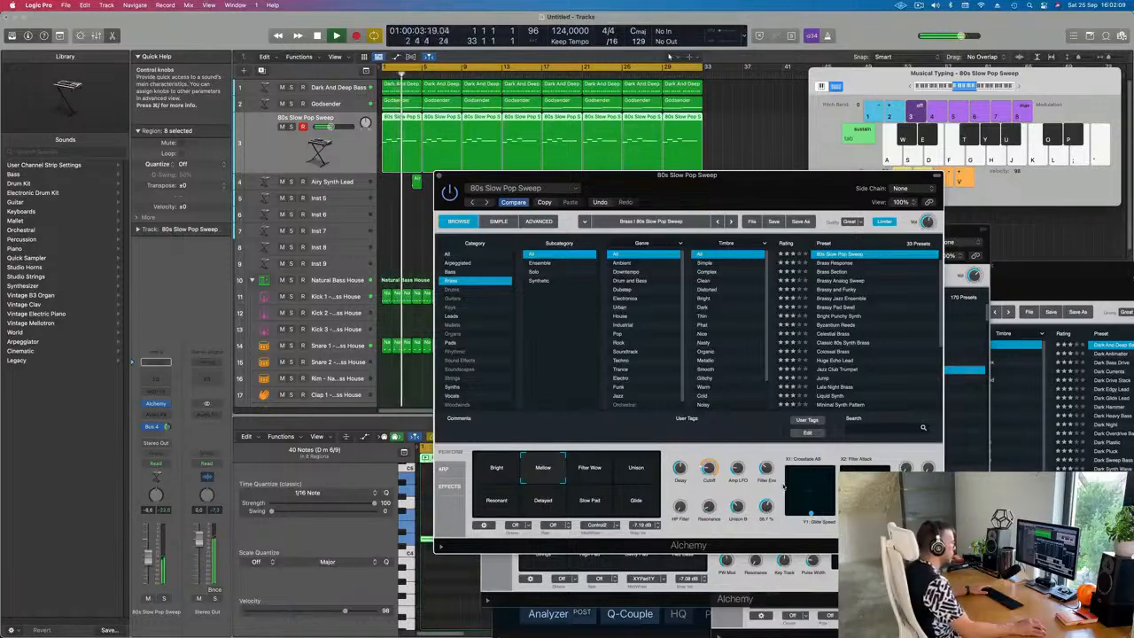
{"action": "left_click_drag", "start_coordinate": [743, 176], "coordinate": [811, 130]}
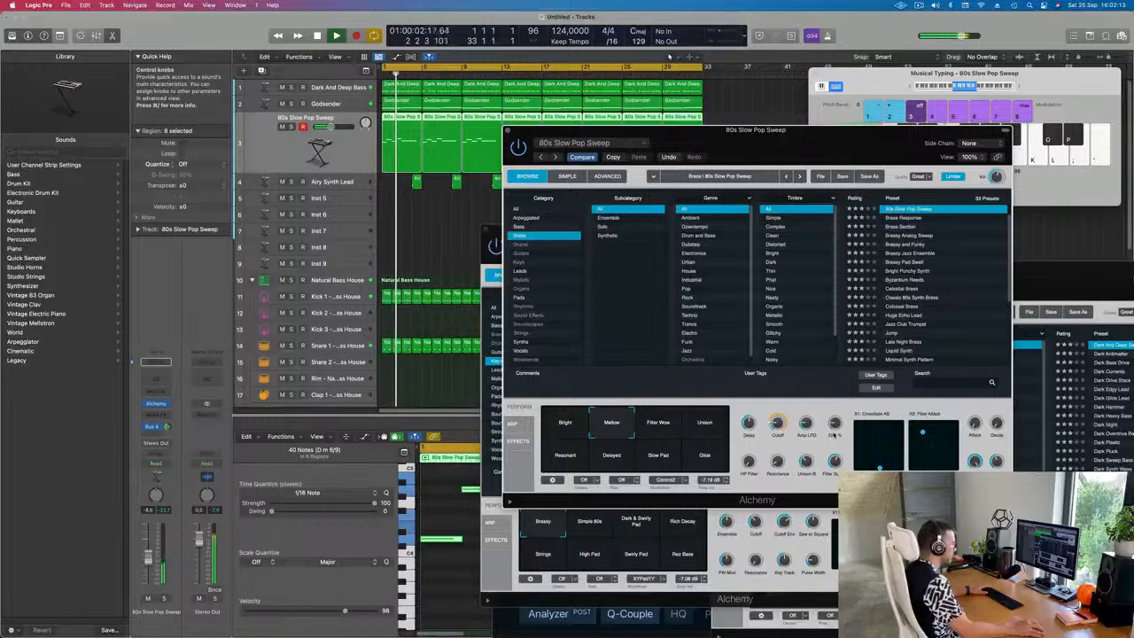
{"action": "key", "text": "Return"}
{"action": "key", "text": "space"}
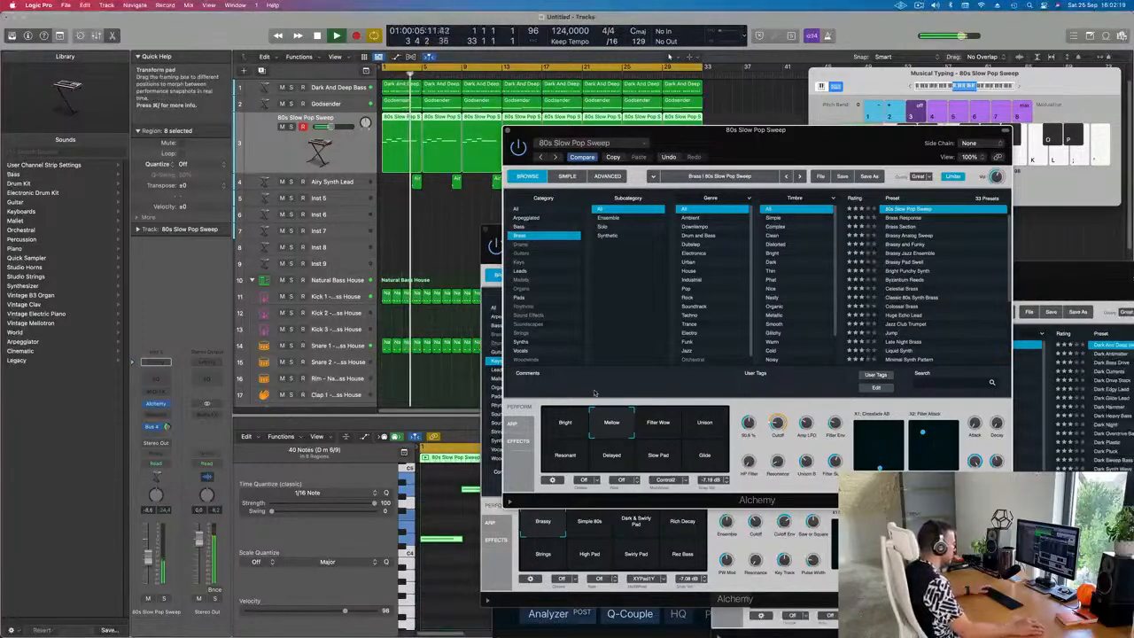
{"action": "left_click_drag", "start_coordinate": [148, 557], "coordinate": [149, 553]}
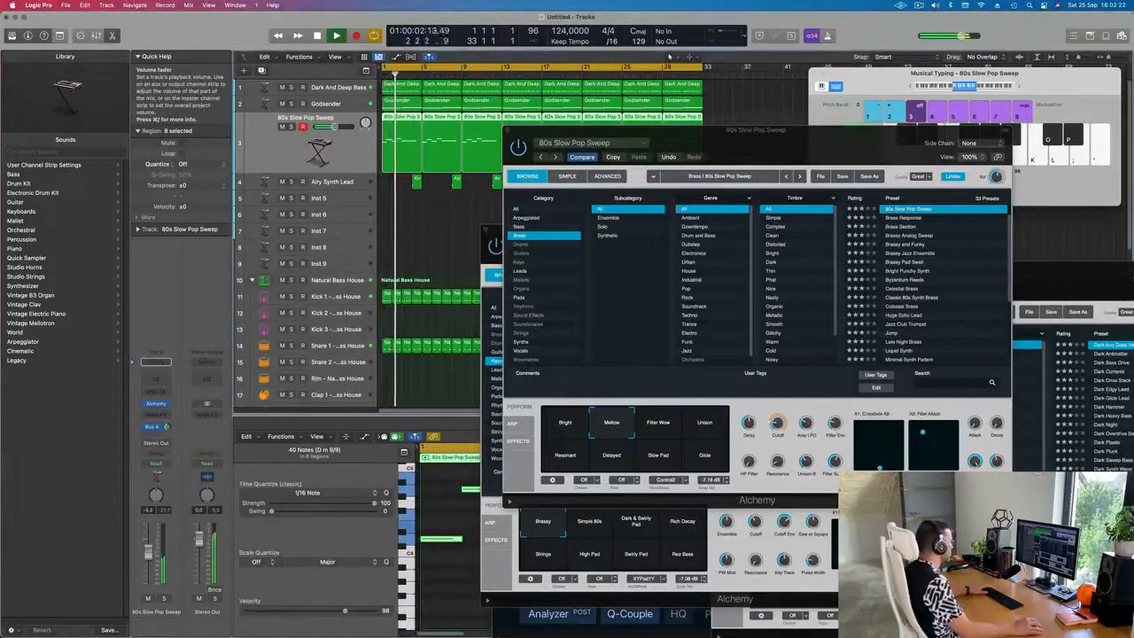
Insert a stereo Compressor from the Dynamics effects on the 80s Slow Pop Sweep track.
{"action": "left_click", "coordinate": [156, 414]}
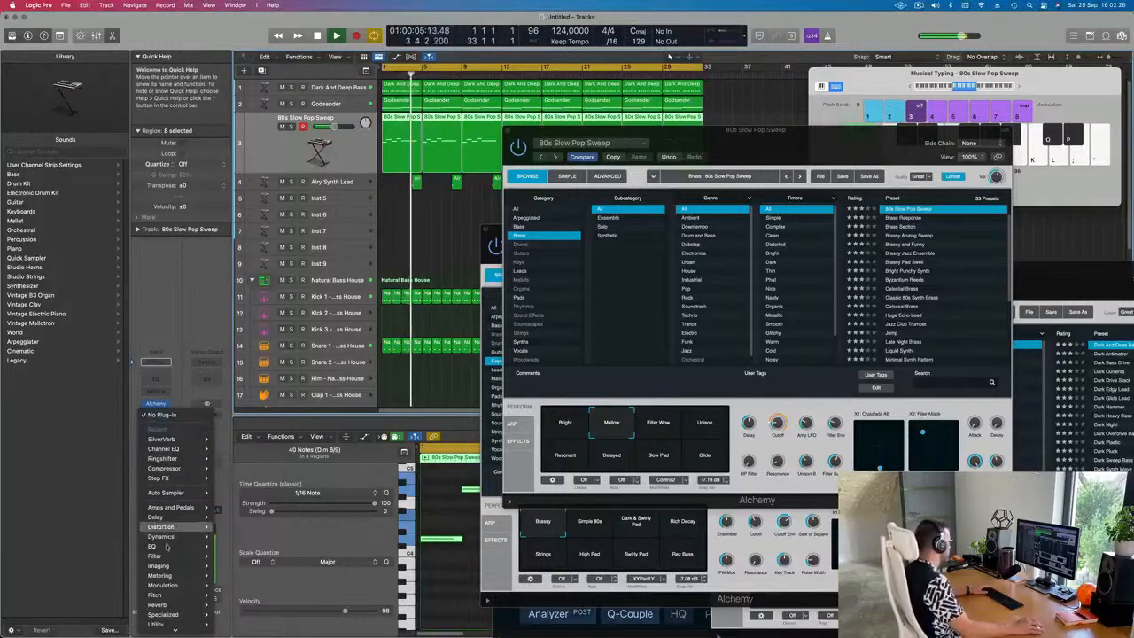
{"action": "mouse_move", "coordinate": [169, 555]}
{"action": "scroll", "coordinate": [171, 556], "scroll_direction": "down", "scroll_amount": 2}
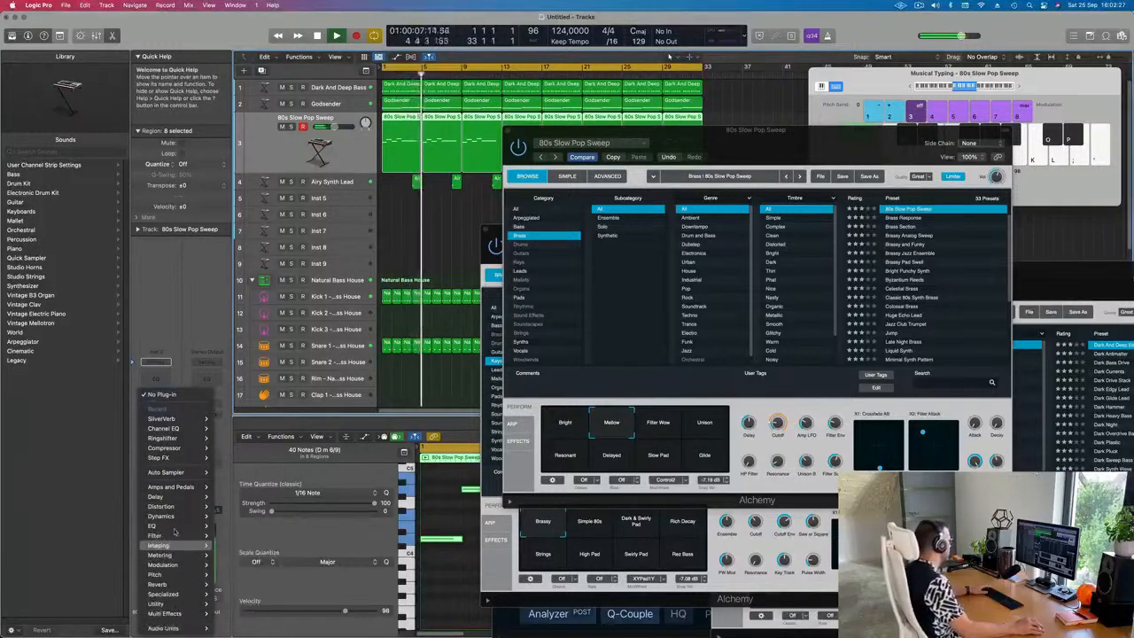
{"action": "mouse_move", "coordinate": [180, 583]}
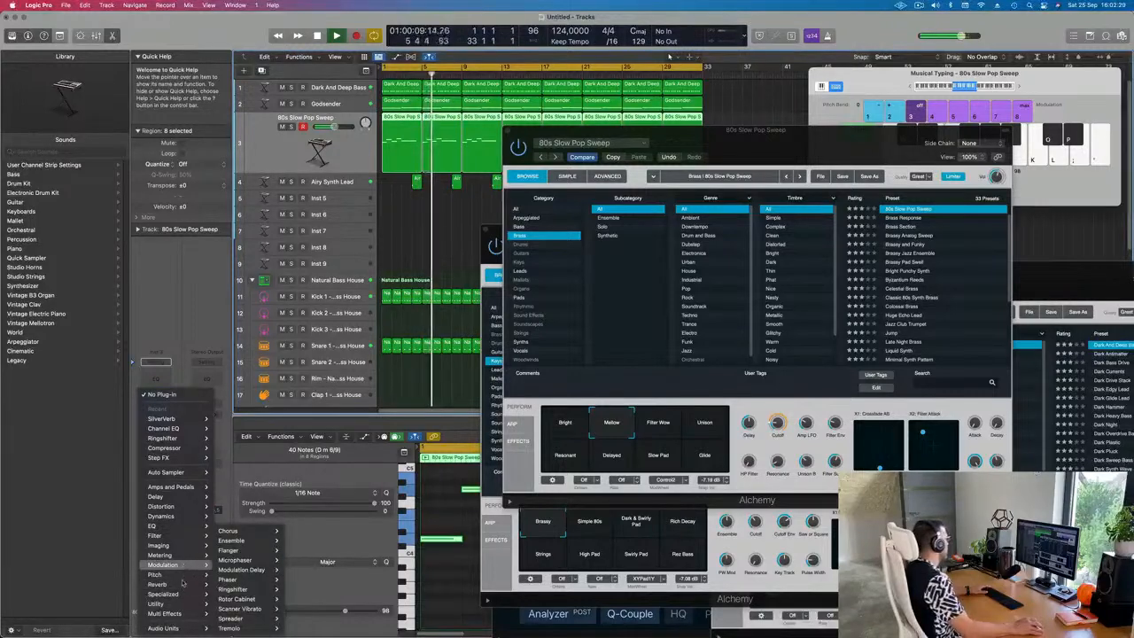
{"action": "mouse_move", "coordinate": [168, 516]}
{"action": "mouse_move", "coordinate": [230, 518]}
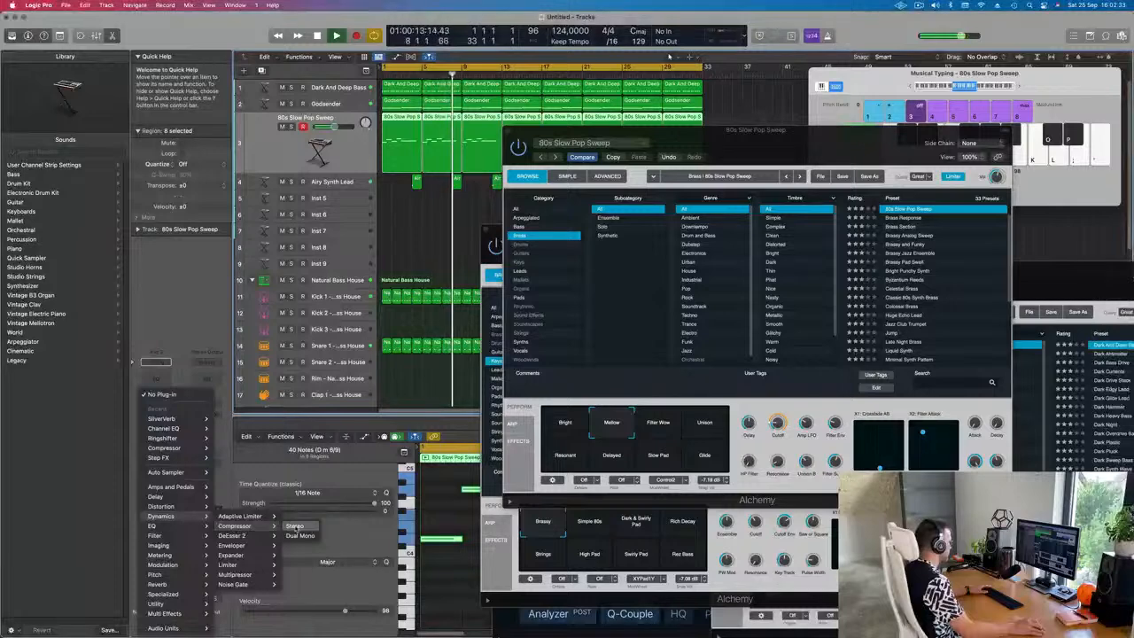
{"action": "left_click", "coordinate": [294, 516]}
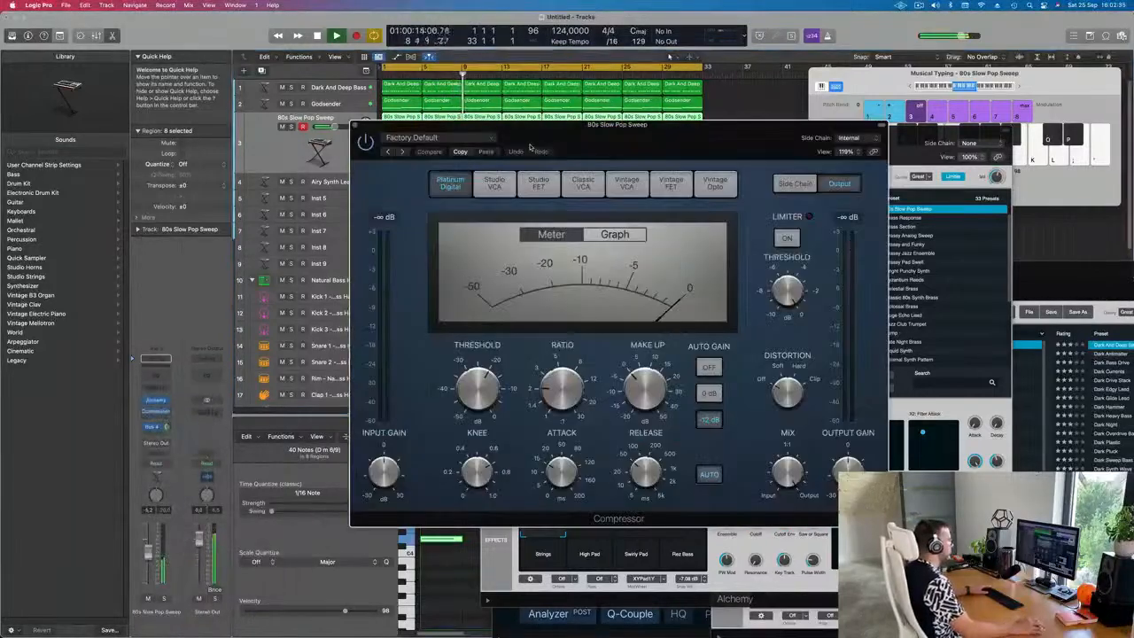
Set the Compressor's side-chain source to Kick 1 - Natural Bass House (Inst 10).
{"action": "left_click", "coordinate": [828, 137]}
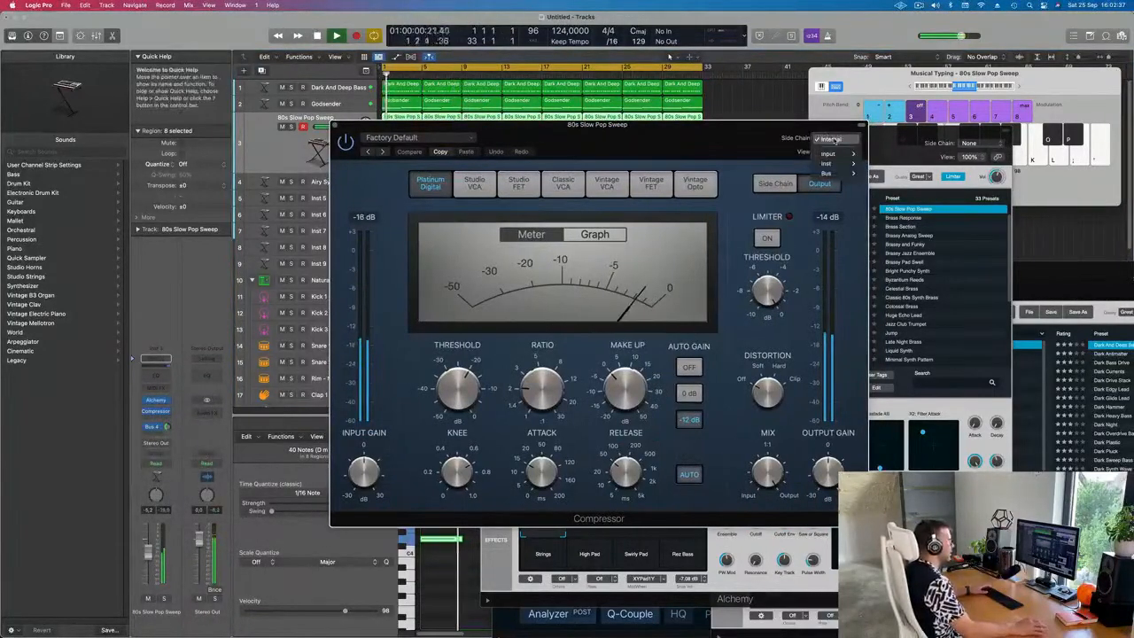
{"action": "mouse_move", "coordinate": [840, 174]}
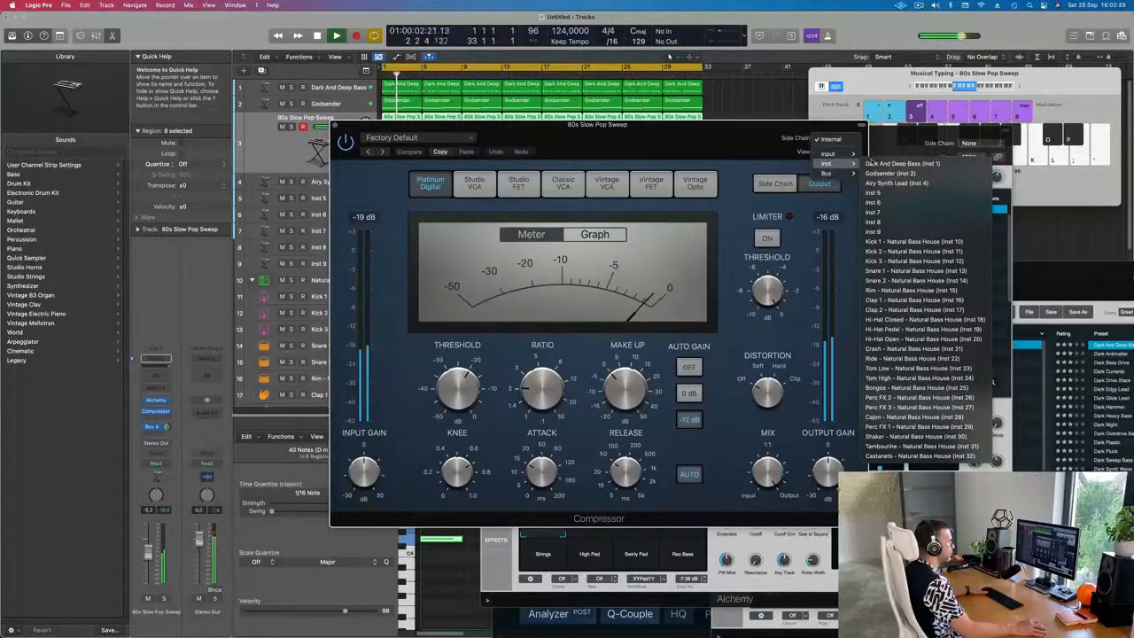
{"action": "left_click", "coordinate": [882, 241]}
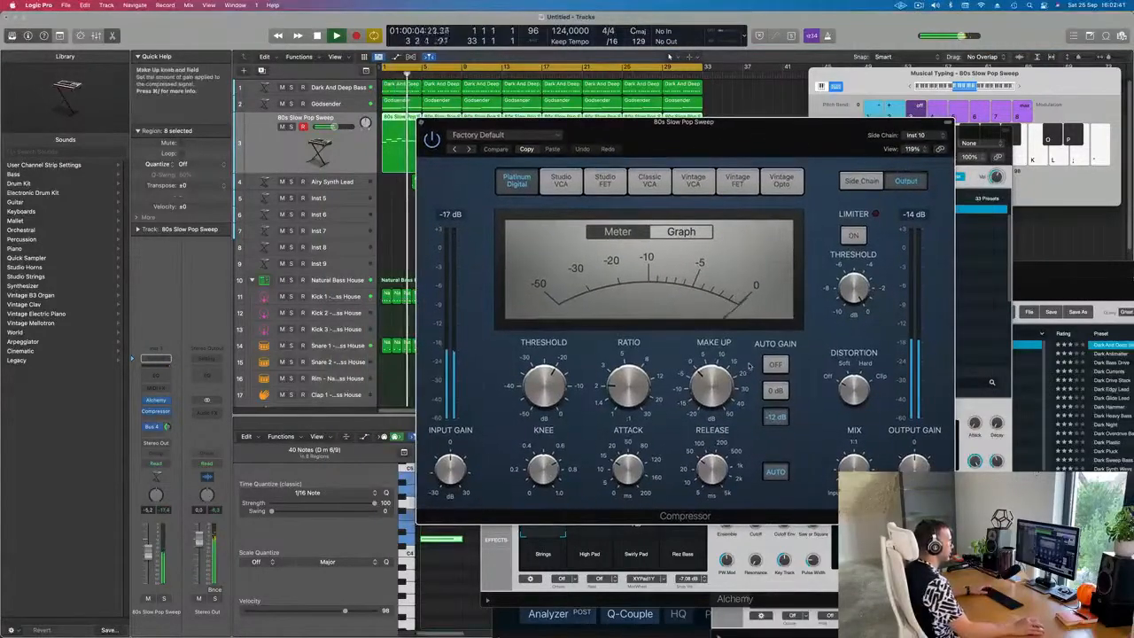
Disable auto release on the 80s Slow Pop Sweep Compressor, raise its ratio to about 4.1:1 and fine-tune the threshold.
{"action": "left_click_drag", "start_coordinate": [621, 464], "coordinate": [621, 493]}
{"action": "left_click", "coordinate": [775, 472]}
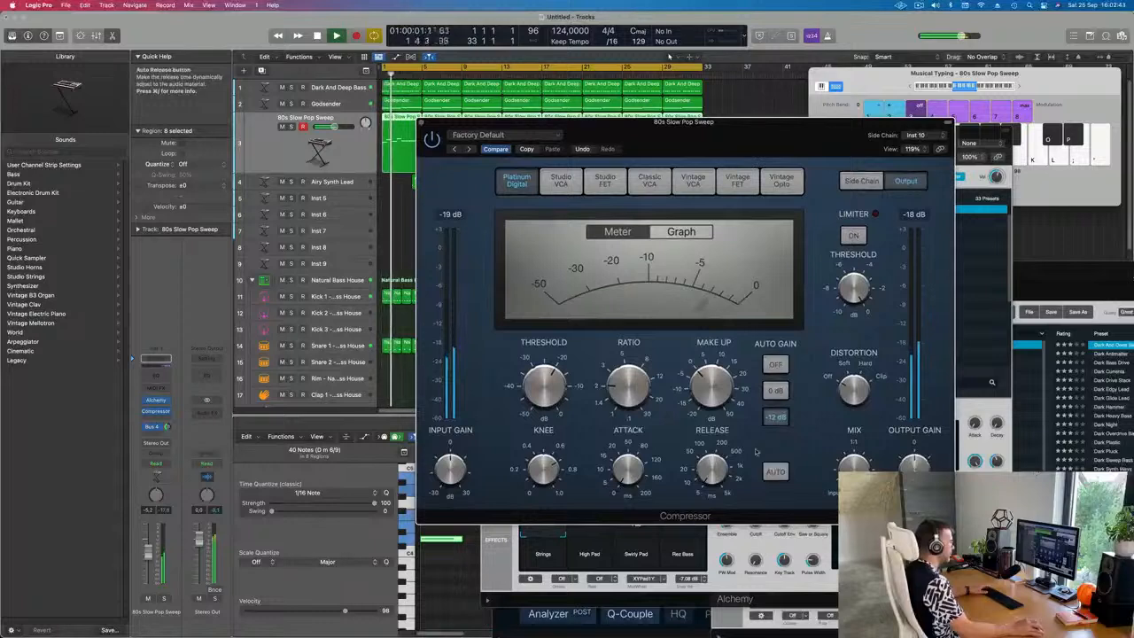
{"action": "left_click_drag", "start_coordinate": [623, 384], "coordinate": [623, 378]}
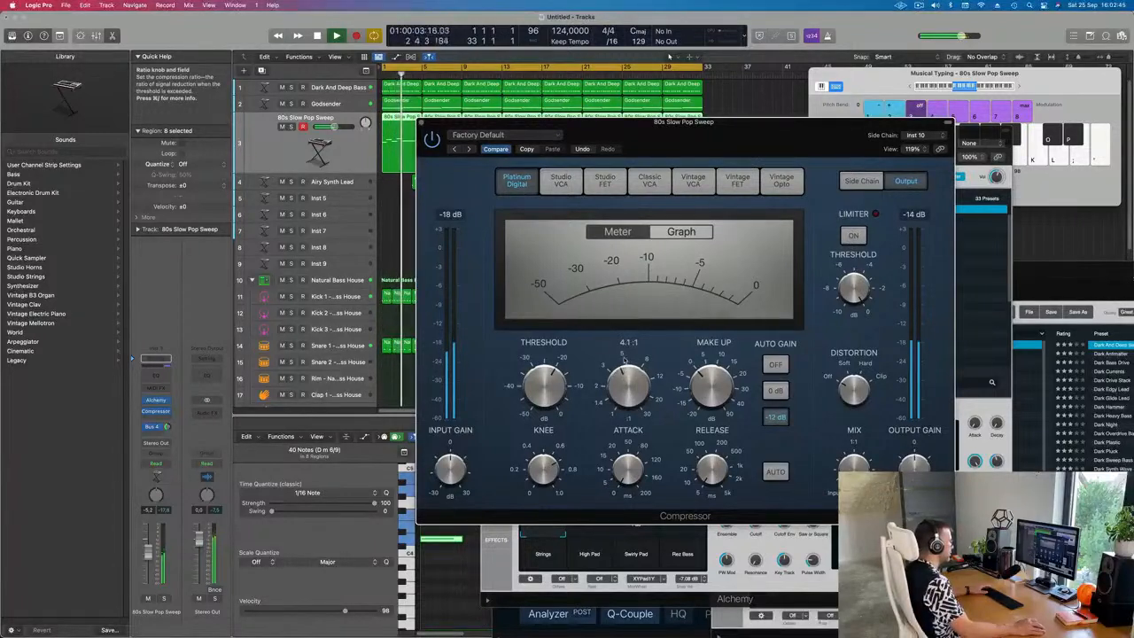
{"action": "left_click_drag", "start_coordinate": [546, 387], "coordinate": [547, 381]}
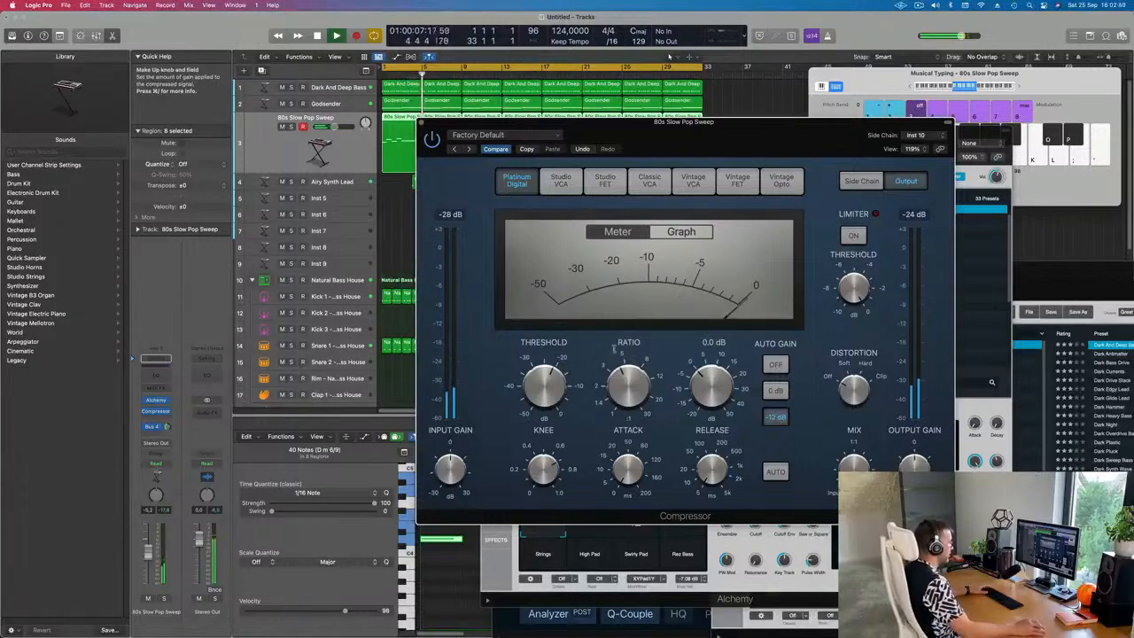
{"action": "left_click_drag", "start_coordinate": [568, 140], "coordinate": [614, 123]}
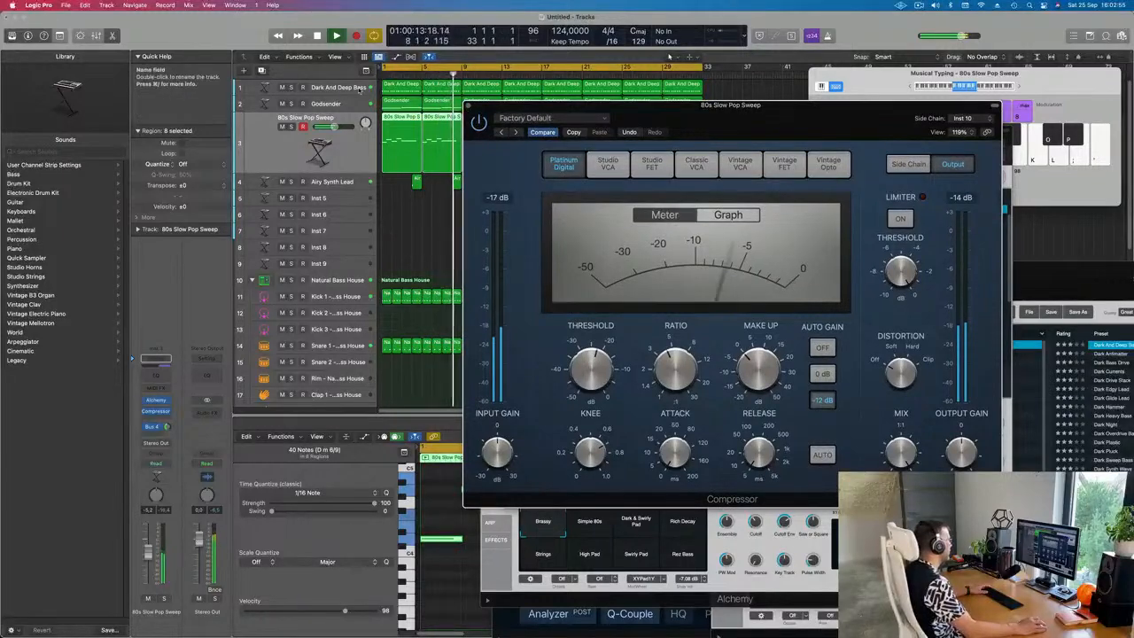
Select the Dark And Deep Bass track, show the Mixer and close the plug-in windows covering the channel strips.
{"action": "left_click", "coordinate": [338, 88]}
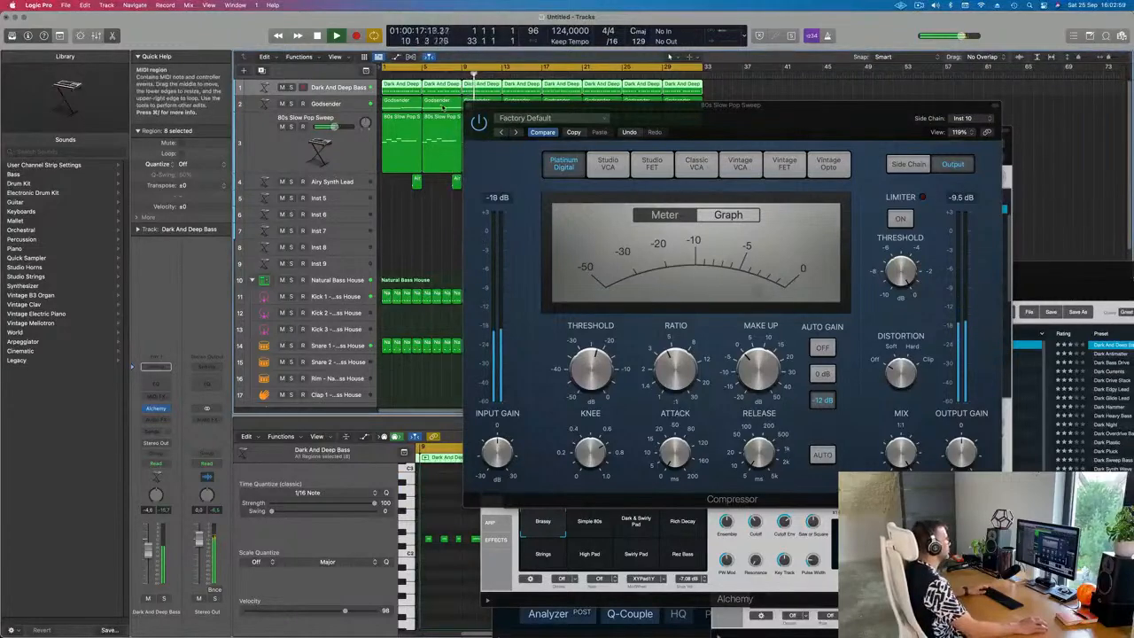
{"action": "left_click", "coordinate": [471, 105]}
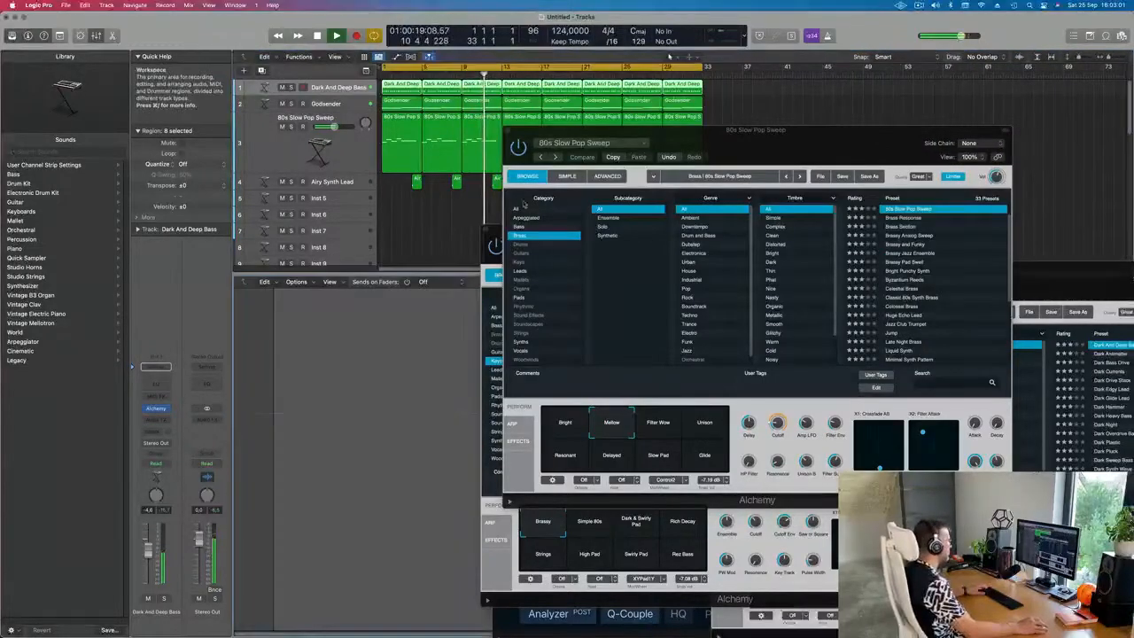
{"action": "key", "text": "x"}
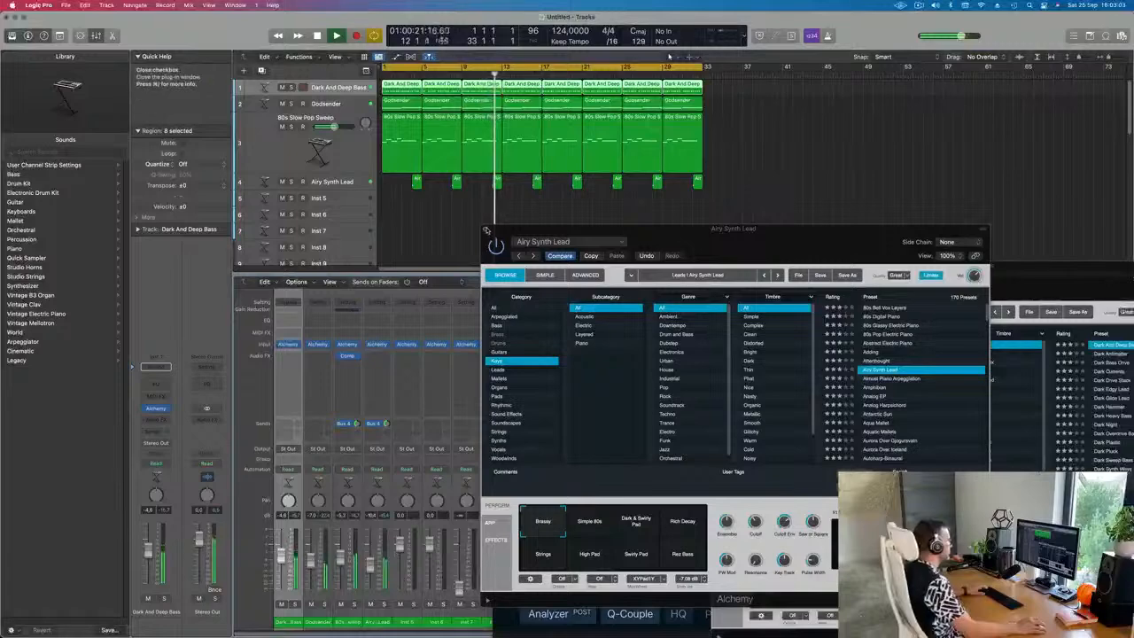
{"action": "left_click", "coordinate": [508, 132]}
{"action": "left_click", "coordinate": [498, 284]}
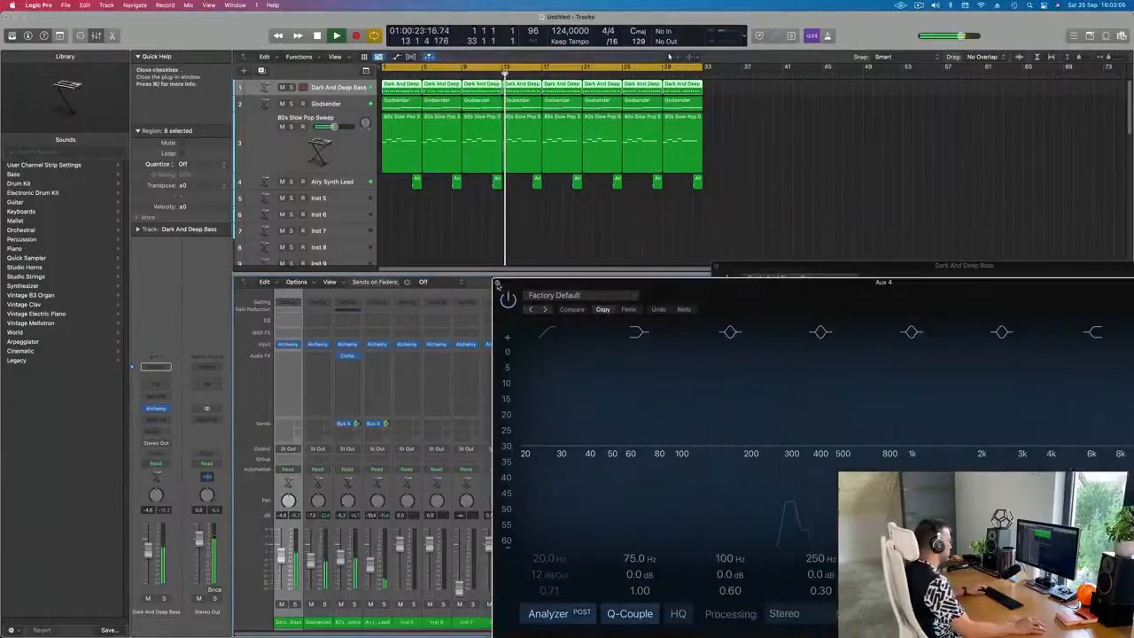
Copy the Compressor from 80s Slow Pop Sweep to Dark And Deep Bass and check its side-chain settings during playback.
{"action": "key", "text": "Return"}
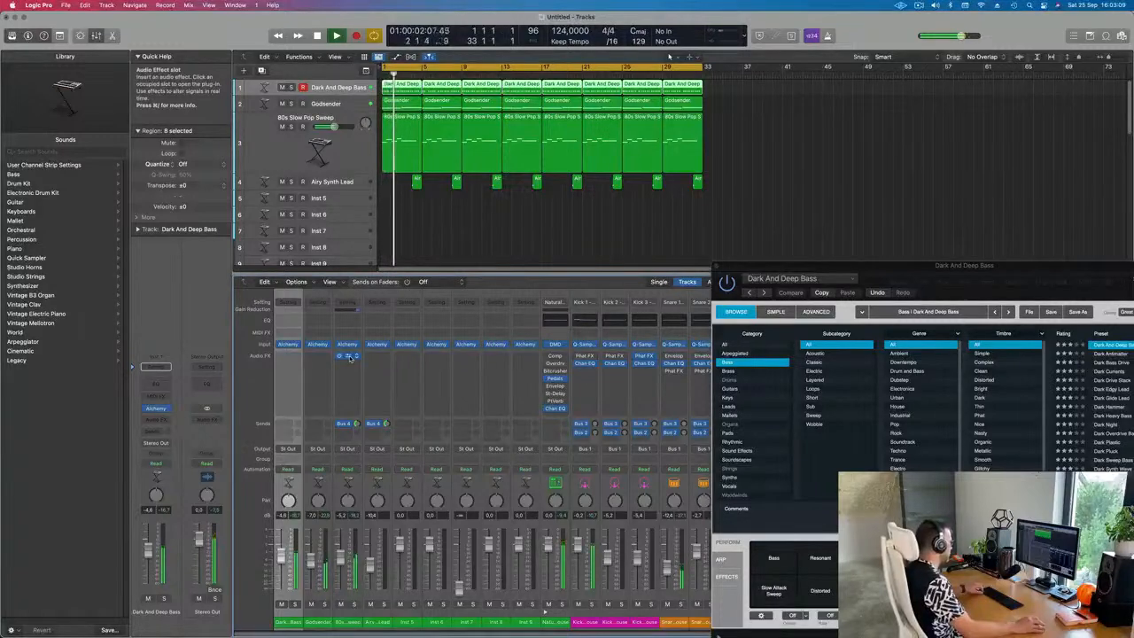
{"action": "left_click_drag", "start_coordinate": [350, 358], "coordinate": [296, 358]}
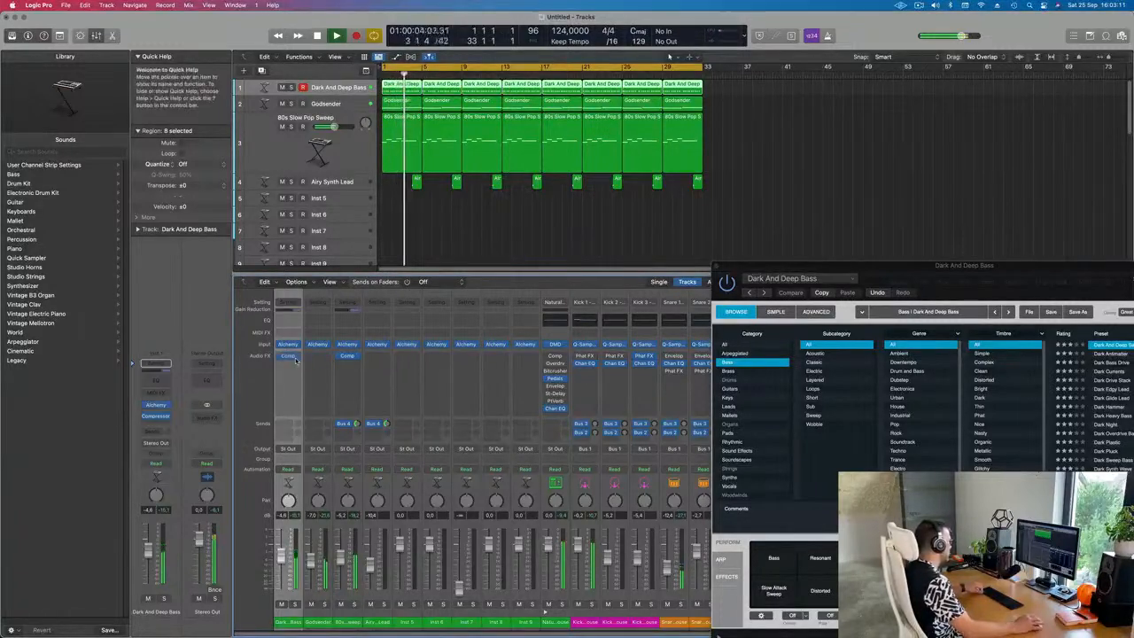
{"action": "left_click", "coordinate": [288, 356]}
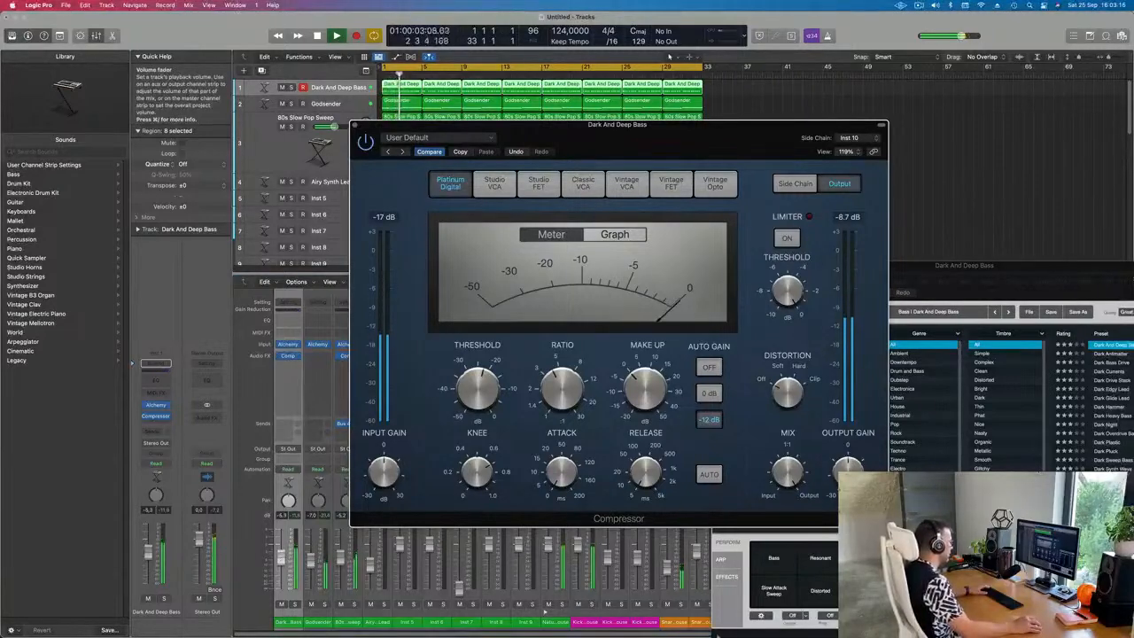
{"action": "left_click", "coordinate": [709, 476]}
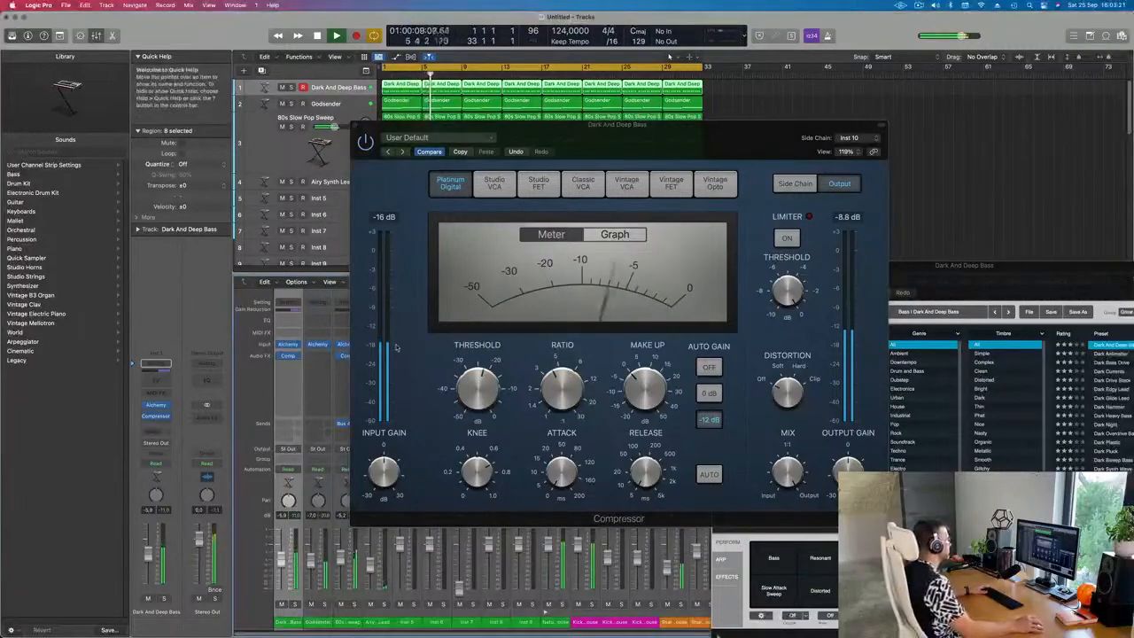
{"action": "key", "text": "super+w"}
{"action": "key", "text": "Return"}
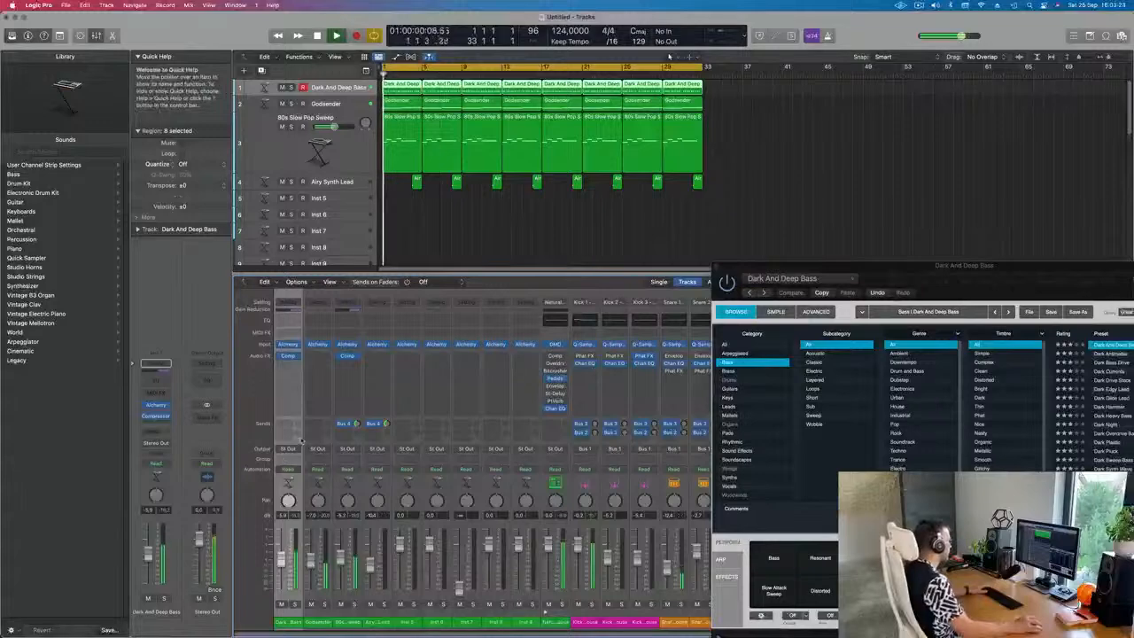
Adjust the Cutoff in Dark And Deep Bass's Alchemy and raise the track's volume to -4.9 dB, replaying from the start.
{"action": "left_click", "coordinate": [290, 345]}
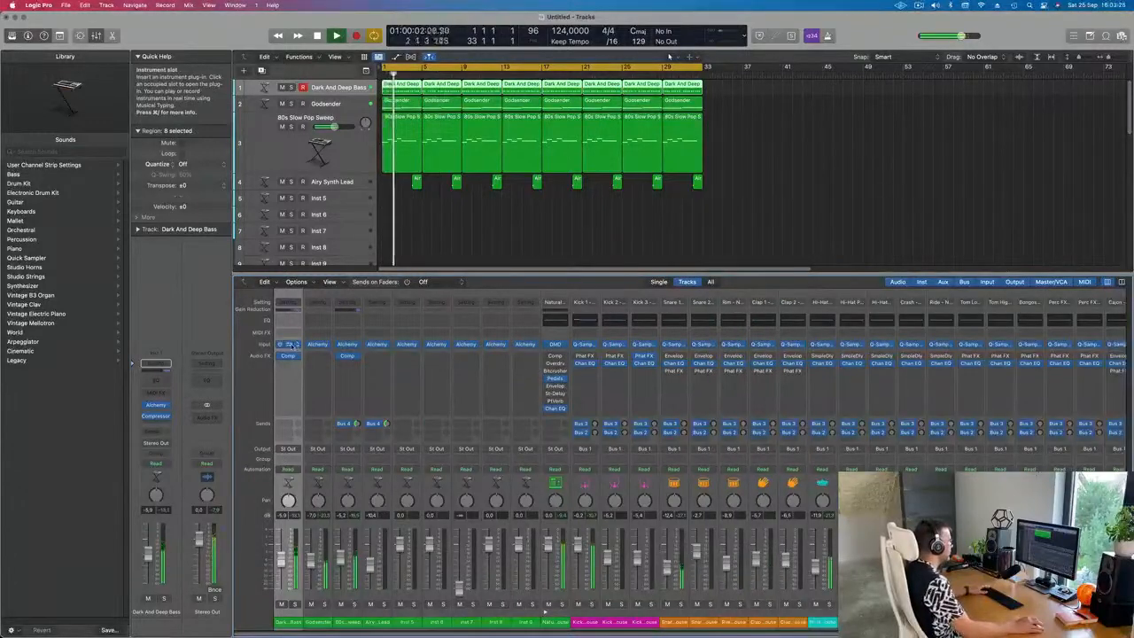
{"action": "left_click_drag", "start_coordinate": [952, 267], "coordinate": [630, 149]}
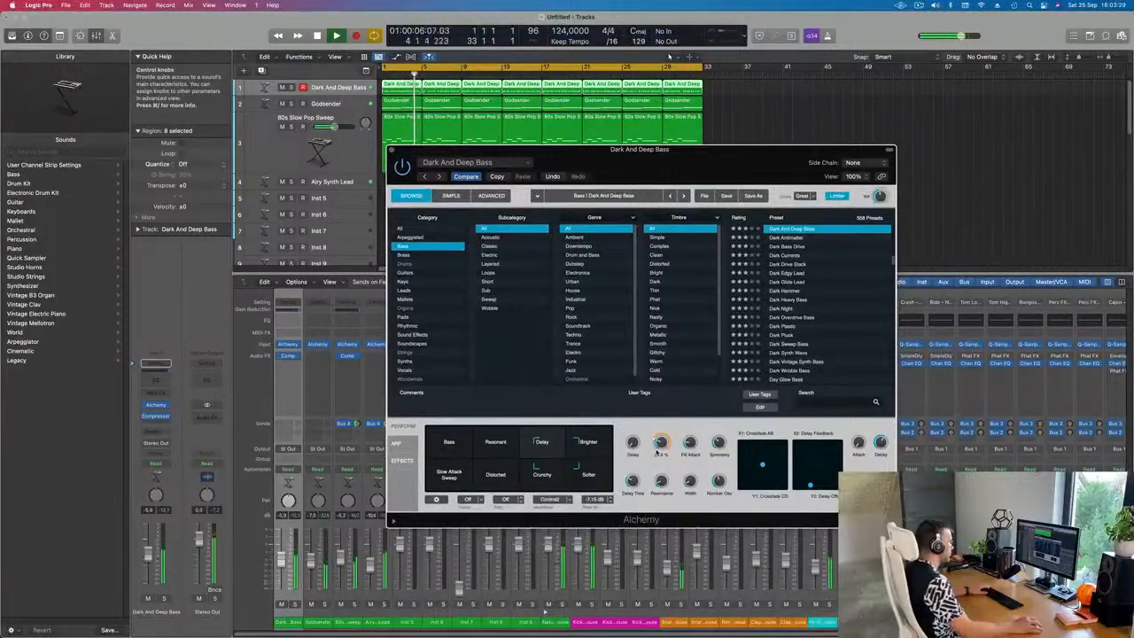
{"action": "key", "text": "Return"}
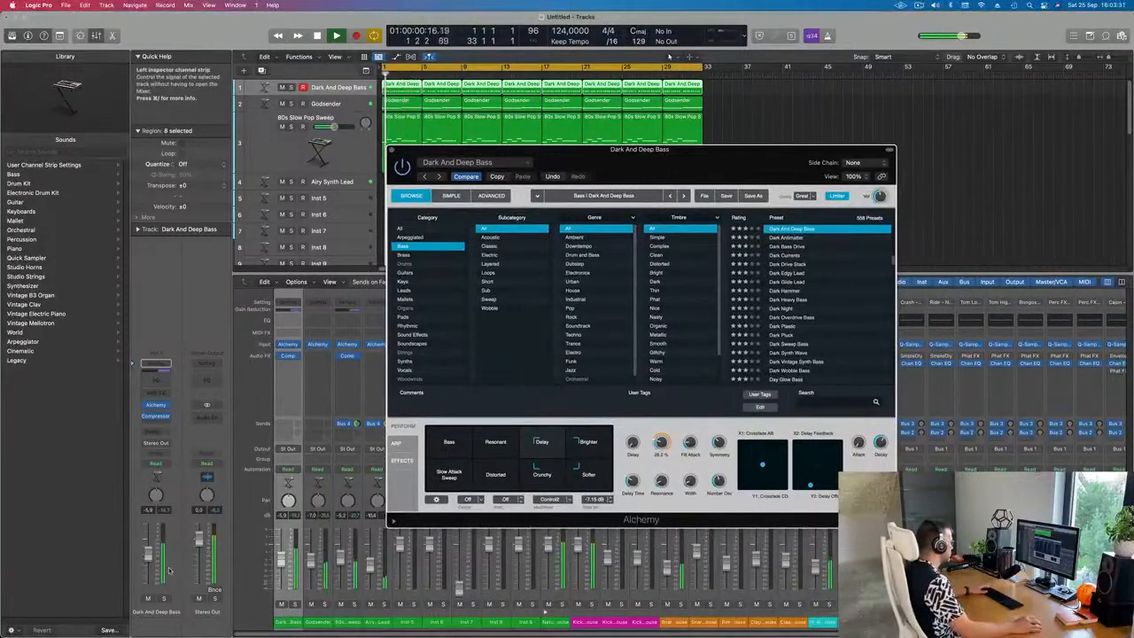
{"action": "left_click_drag", "start_coordinate": [149, 556], "coordinate": [149, 553]}
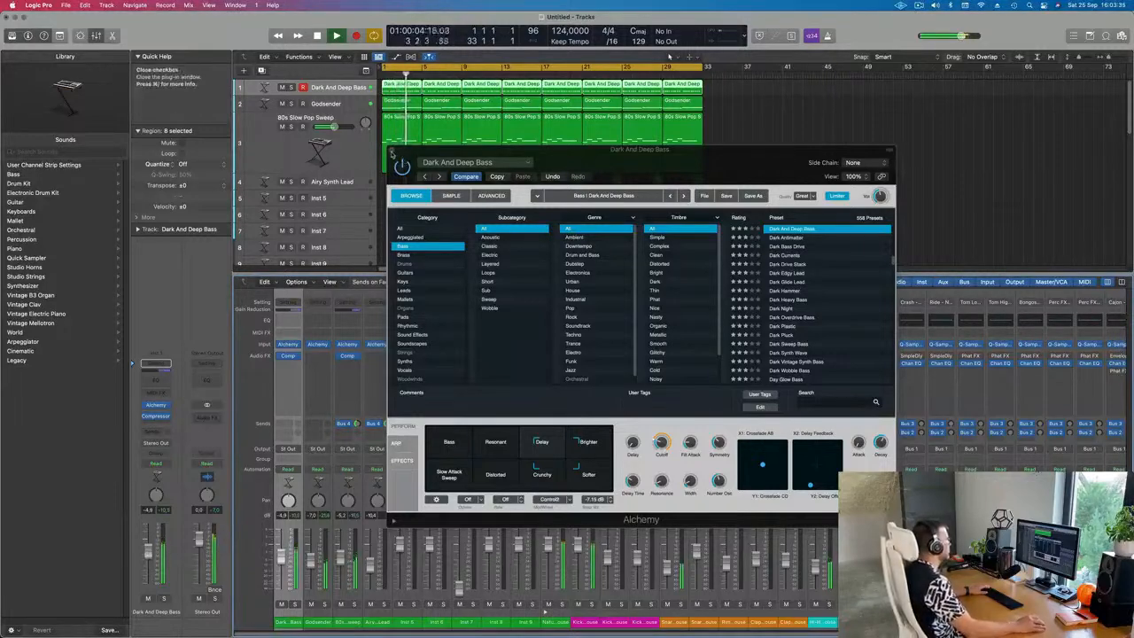
{"action": "left_click", "coordinate": [393, 153]}
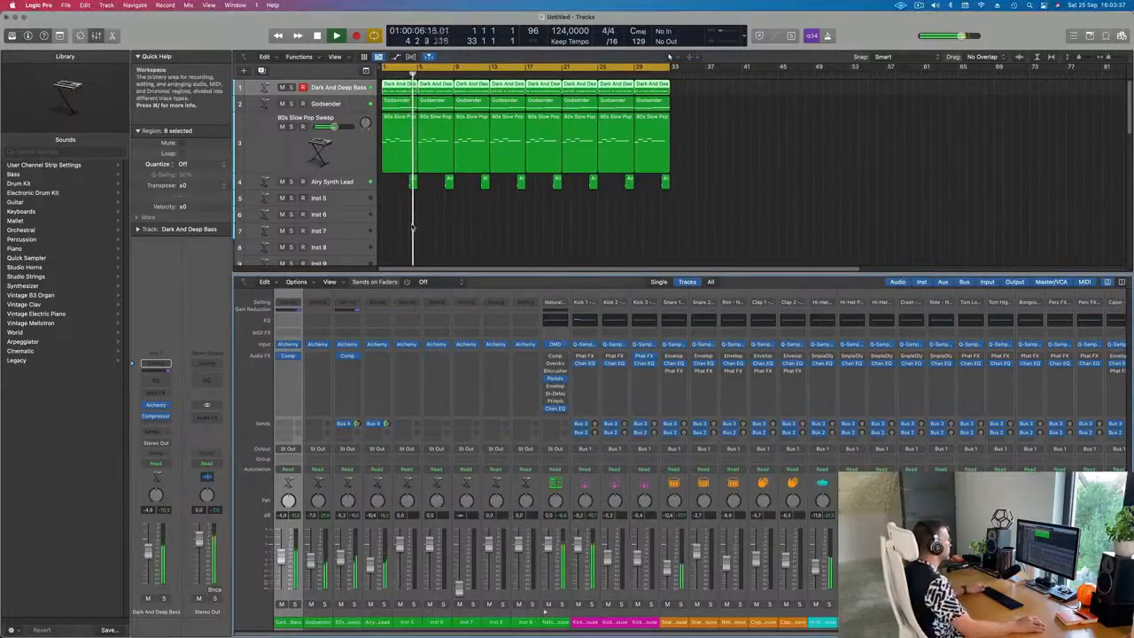
Select the empty Inst 5 track and open its Alchemy instrument, restarting playback.
{"action": "left_click", "coordinate": [397, 132]}
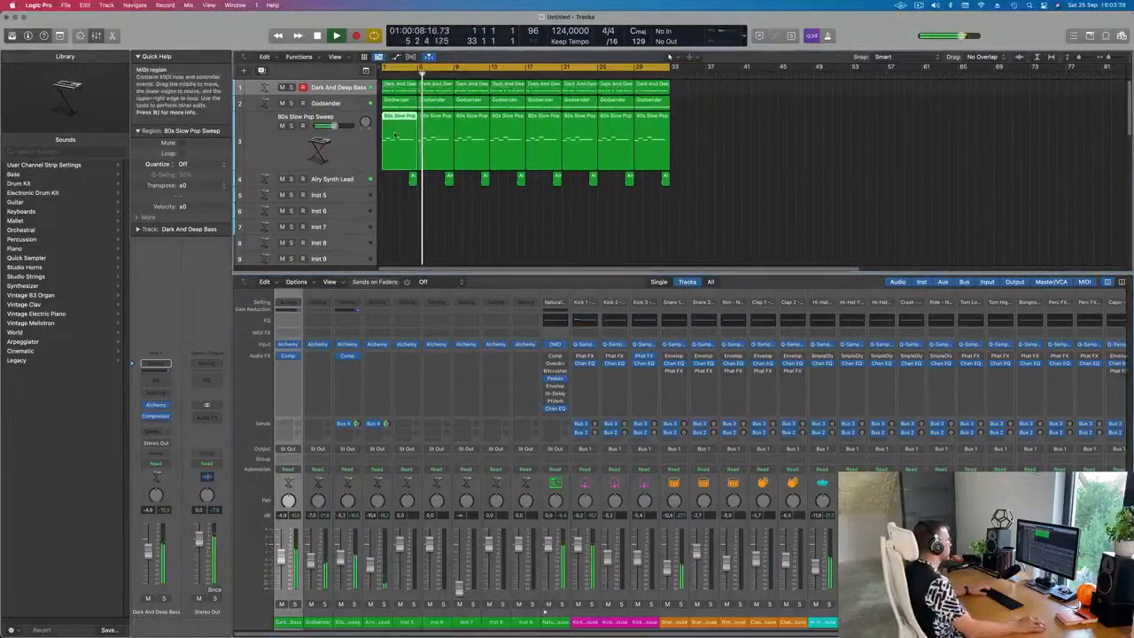
{"action": "left_click", "coordinate": [341, 196]}
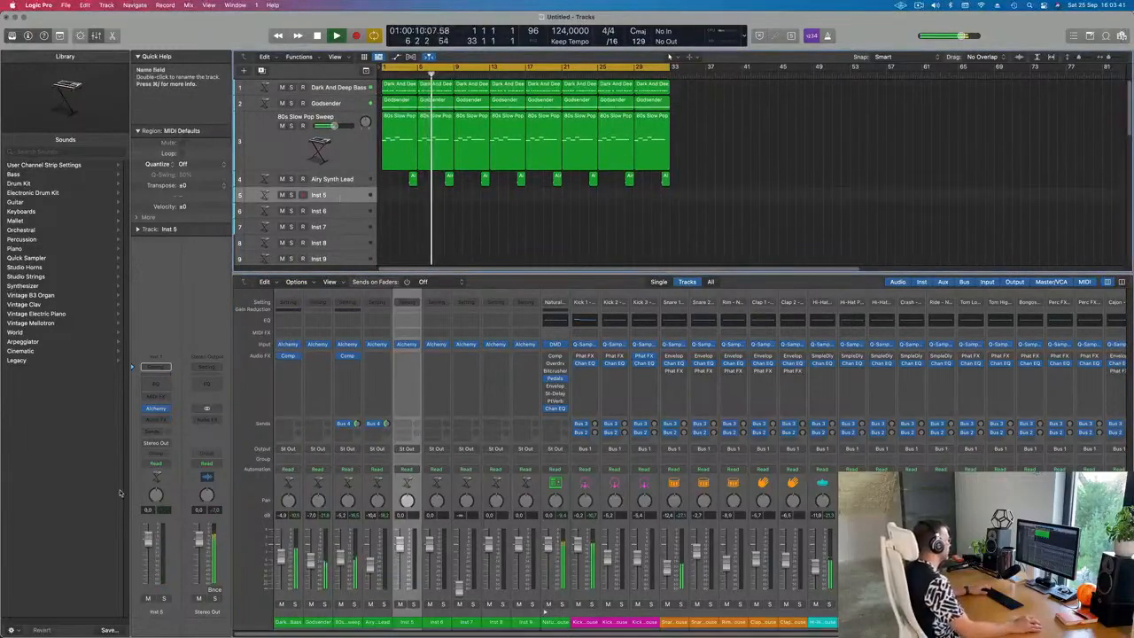
{"action": "key", "text": "Return"}
{"action": "left_click", "coordinate": [156, 408]}
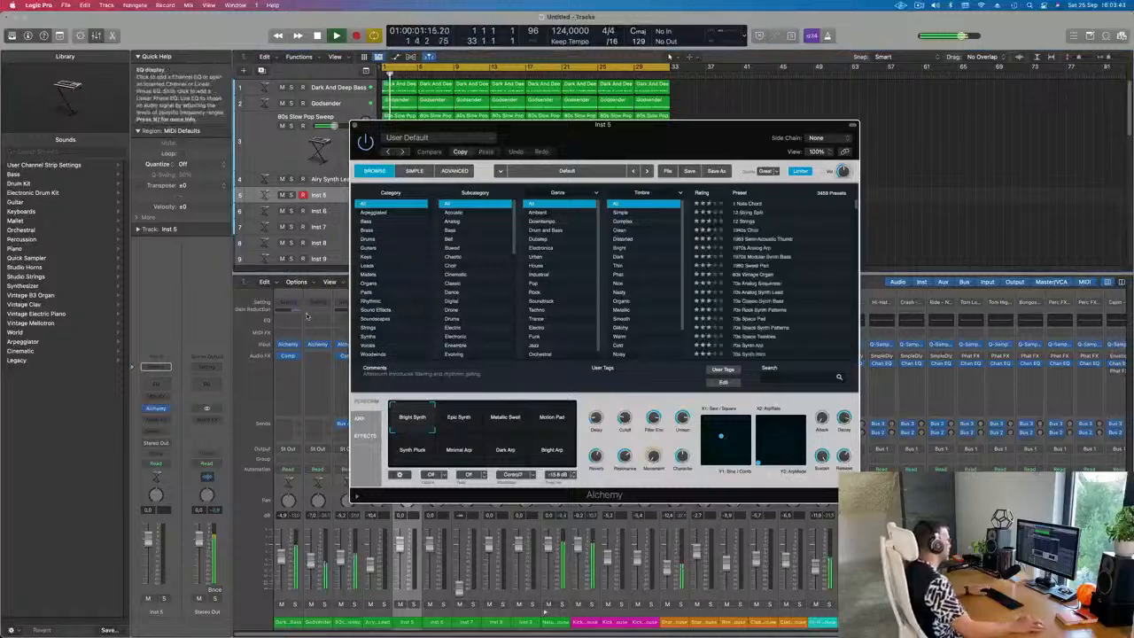
Readjust the Cutoff in the 80s Slow Pop Sweep track's Alchemy and close that instrument window.
{"action": "left_click", "coordinate": [321, 147]}
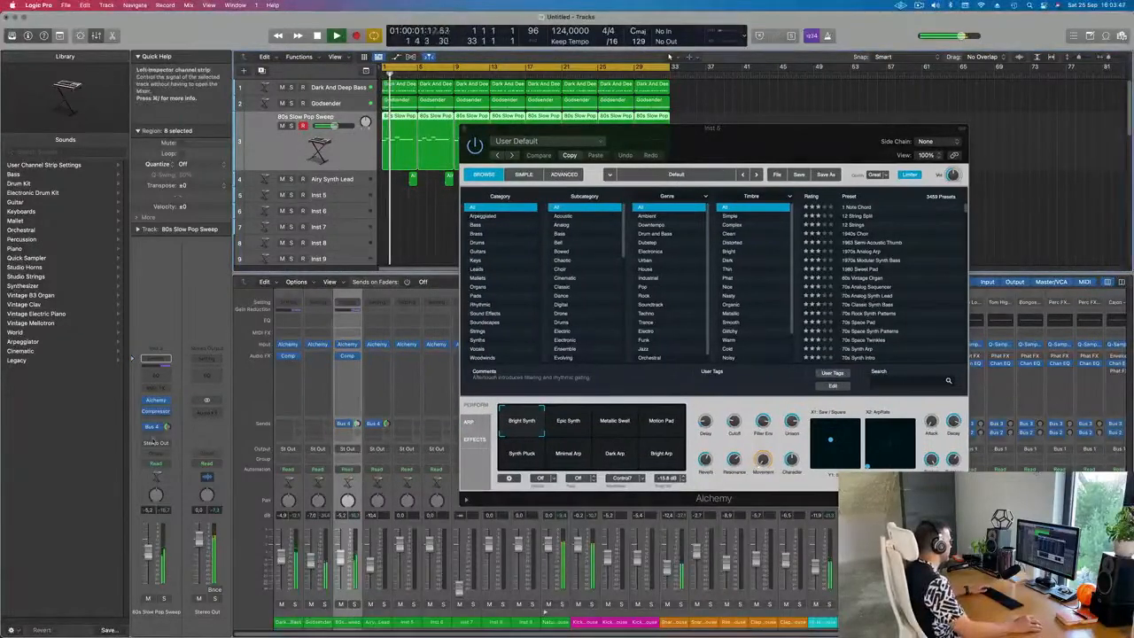
{"action": "left_click", "coordinate": [156, 401]}
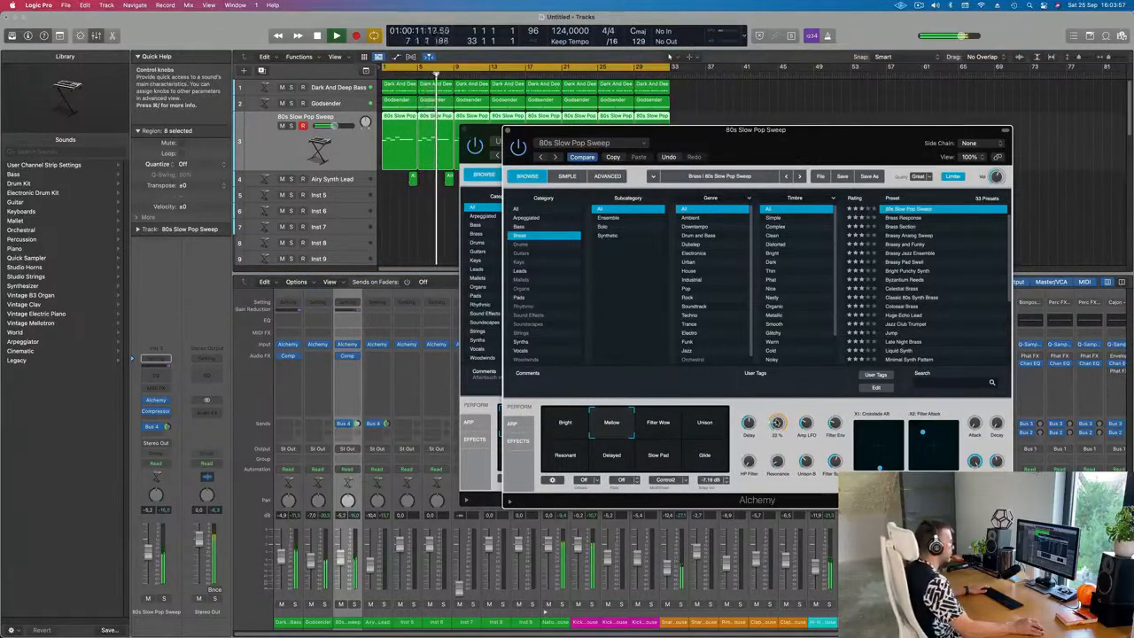
{"action": "left_click", "coordinate": [508, 131]}
Load the 70s Space Pad preset from the Pads category for Inst 5 and show the Musical Typing keyboard.
{"action": "left_click_drag", "start_coordinate": [510, 131], "coordinate": [439, 130]}
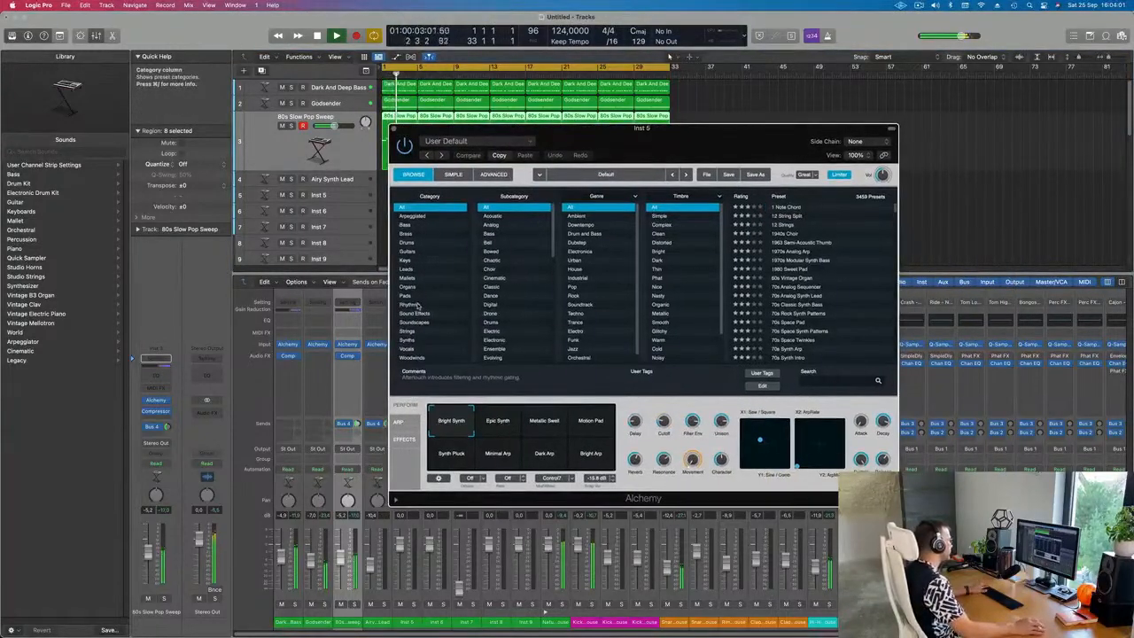
{"action": "left_click", "coordinate": [406, 296]}
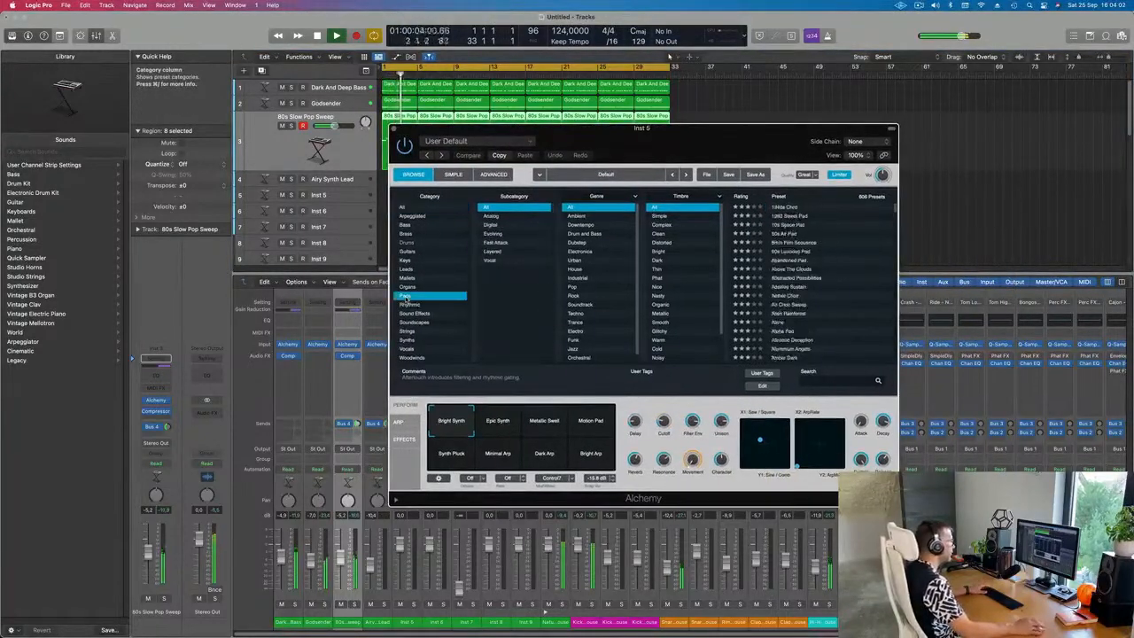
{"action": "left_click", "coordinate": [778, 226]}
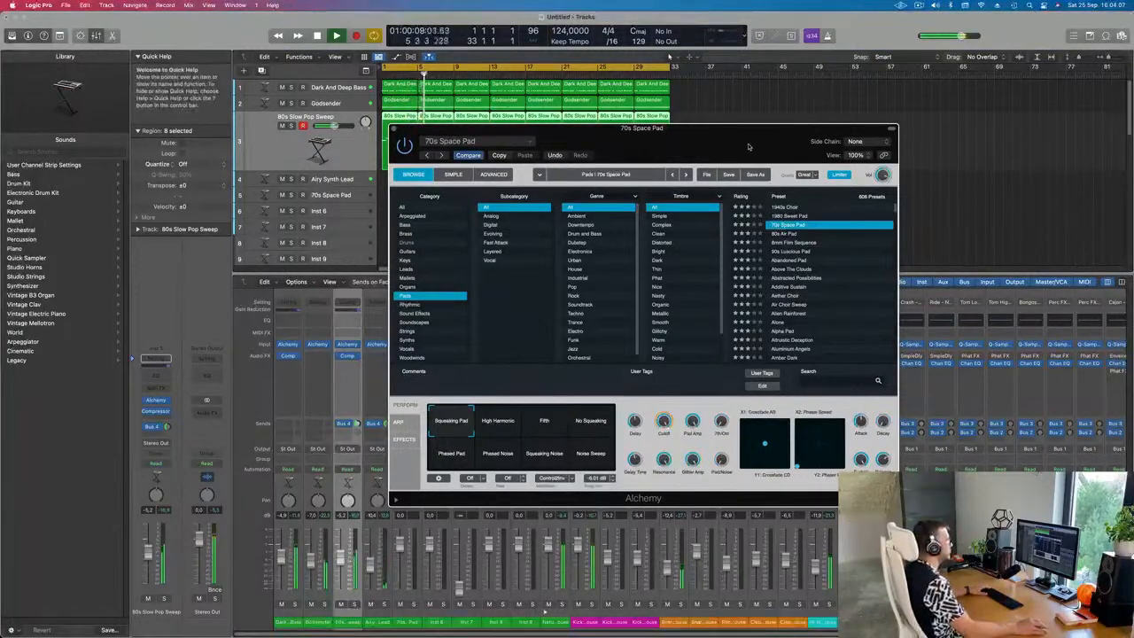
{"action": "left_click_drag", "start_coordinate": [749, 147], "coordinate": [746, 143]}
{"action": "key", "text": "super+k"}
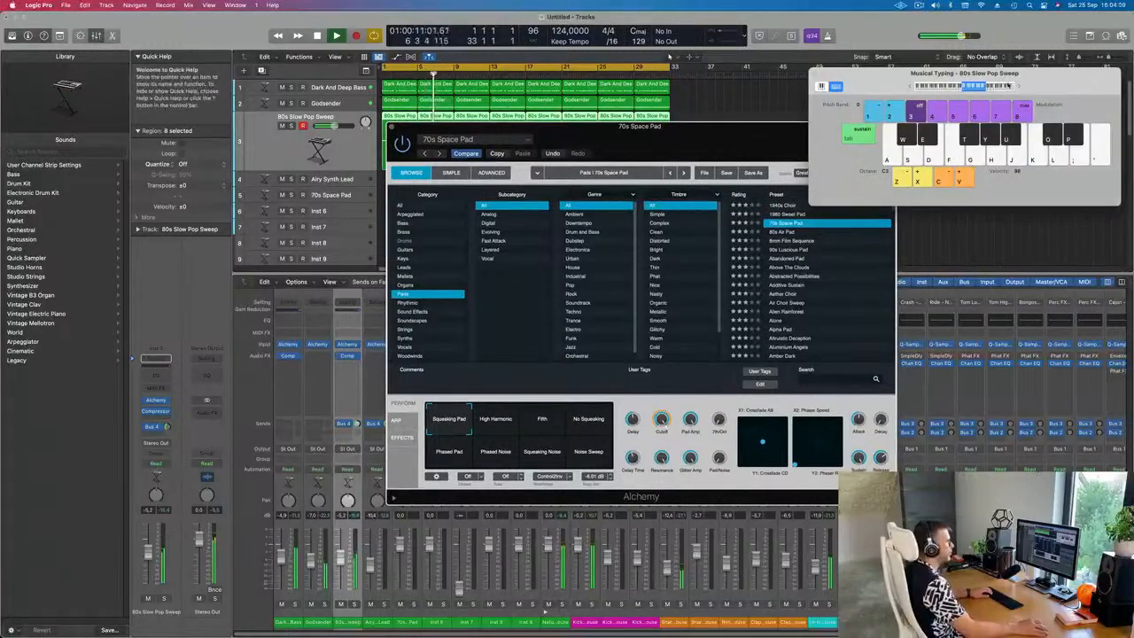
Select the 70s Space Pad track and add a send to Bus 4 (Aux 4), replacing the Bus 3 reverb choice.
{"action": "left_click_drag", "start_coordinate": [733, 137], "coordinate": [693, 156]}
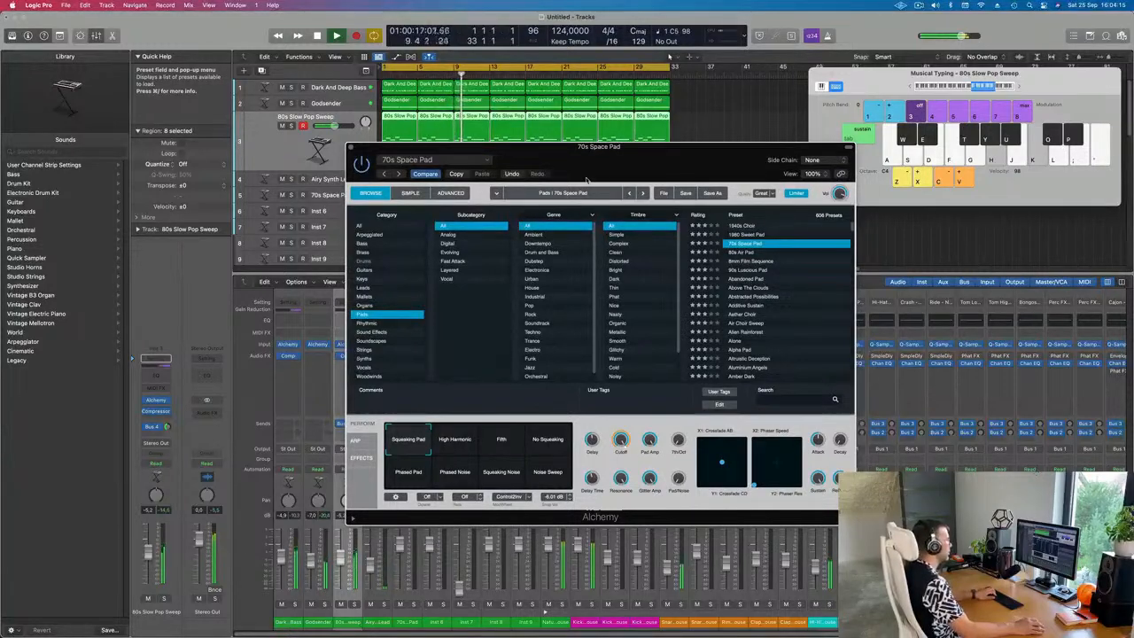
{"action": "left_click_drag", "start_coordinate": [625, 164], "coordinate": [793, 246]}
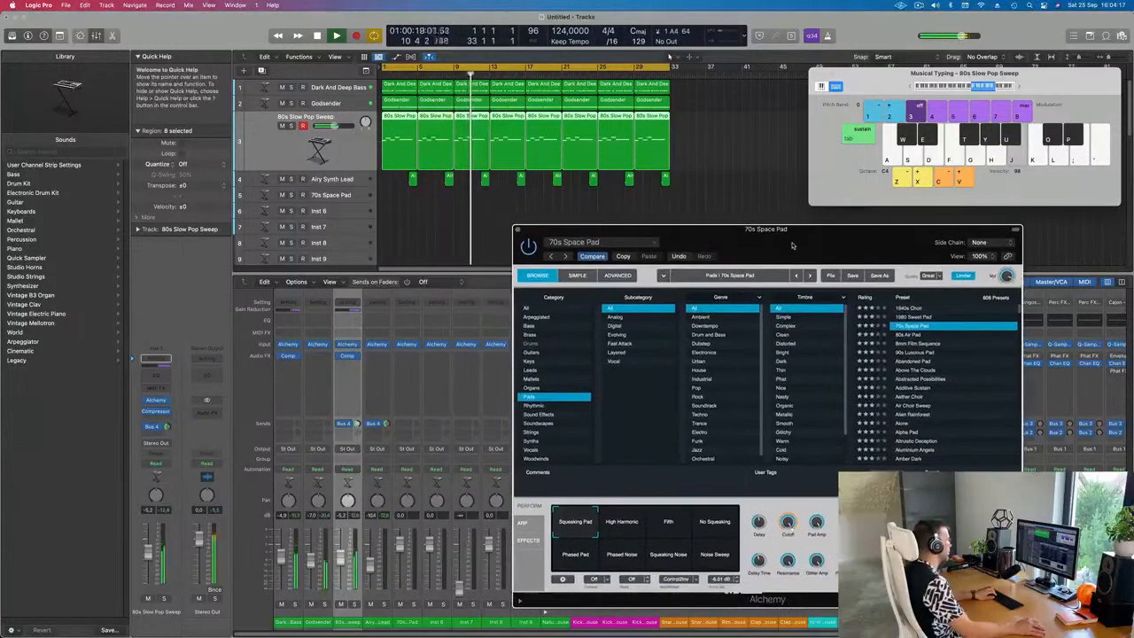
{"action": "left_click", "coordinate": [345, 199]}
{"action": "left_click_drag", "start_coordinate": [620, 229], "coordinate": [447, 152]}
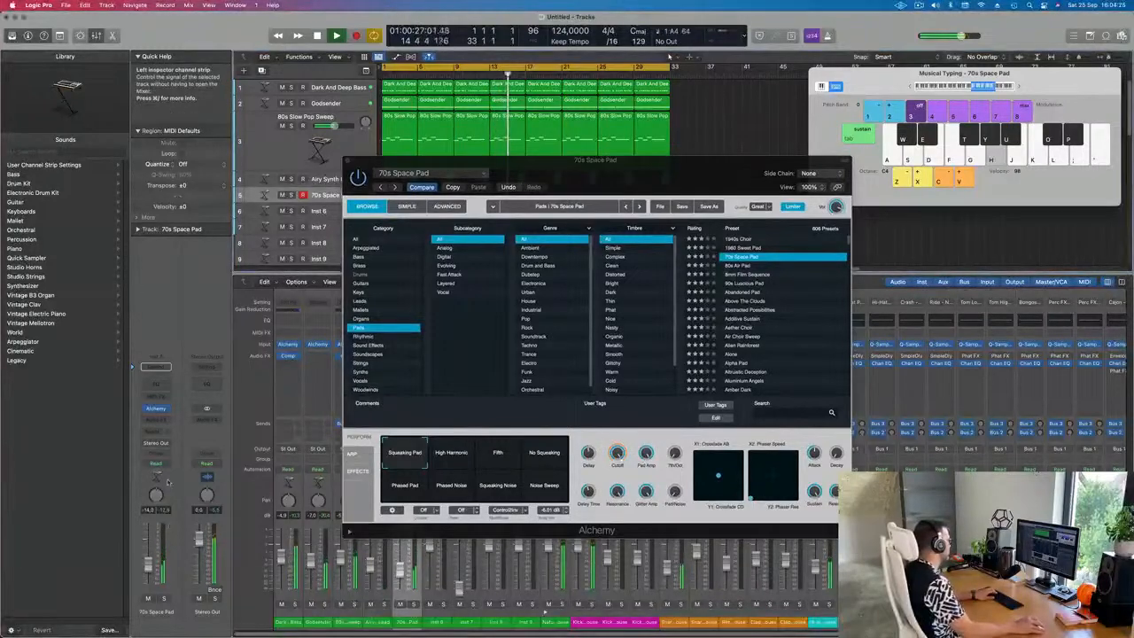
{"action": "left_click", "coordinate": [156, 431]}
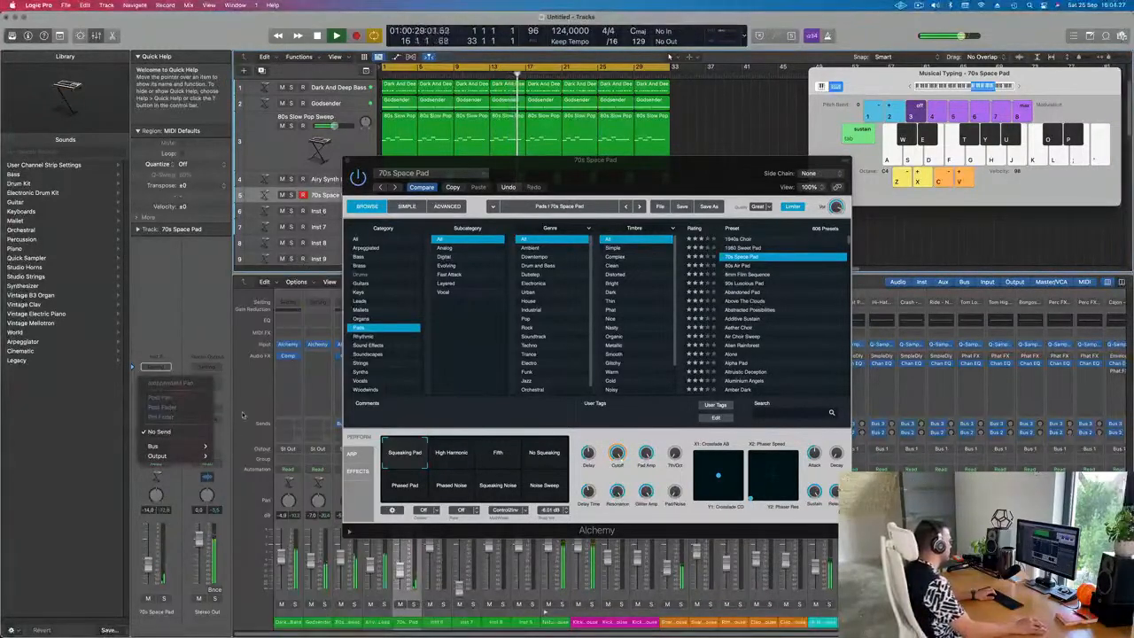
{"action": "mouse_move", "coordinate": [155, 445]}
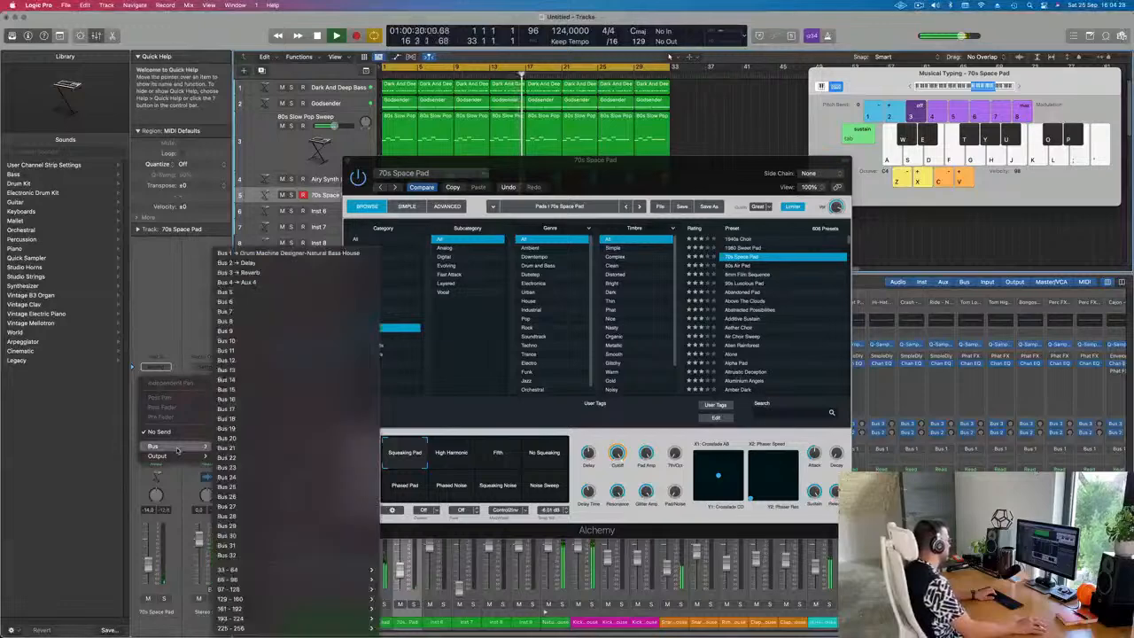
{"action": "left_click", "coordinate": [276, 280]}
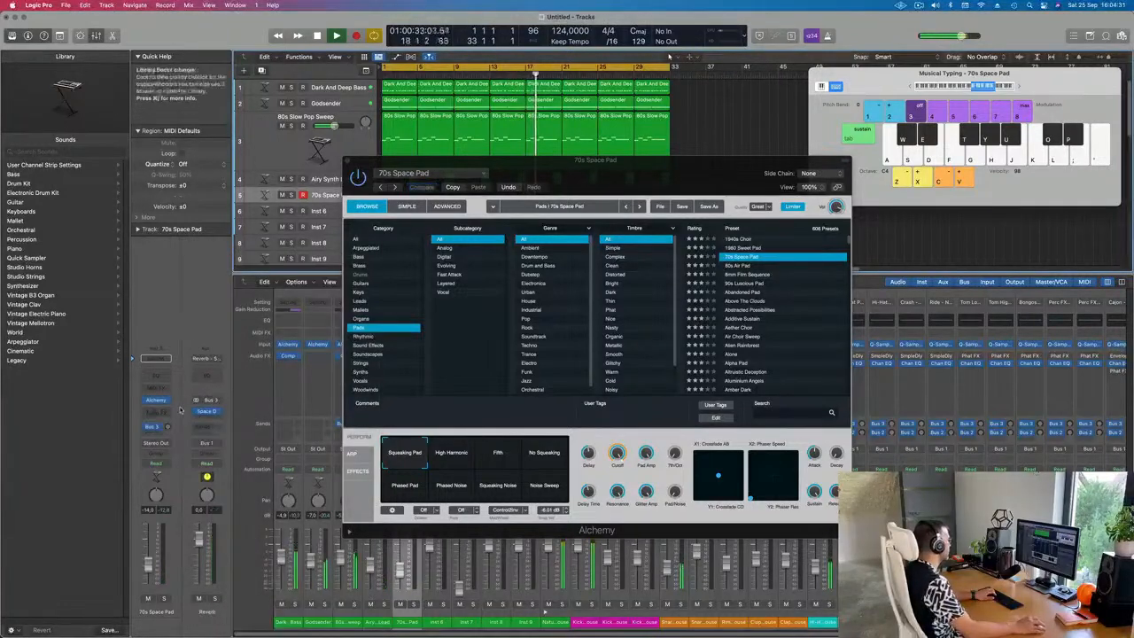
{"action": "left_click", "coordinate": [156, 428]}
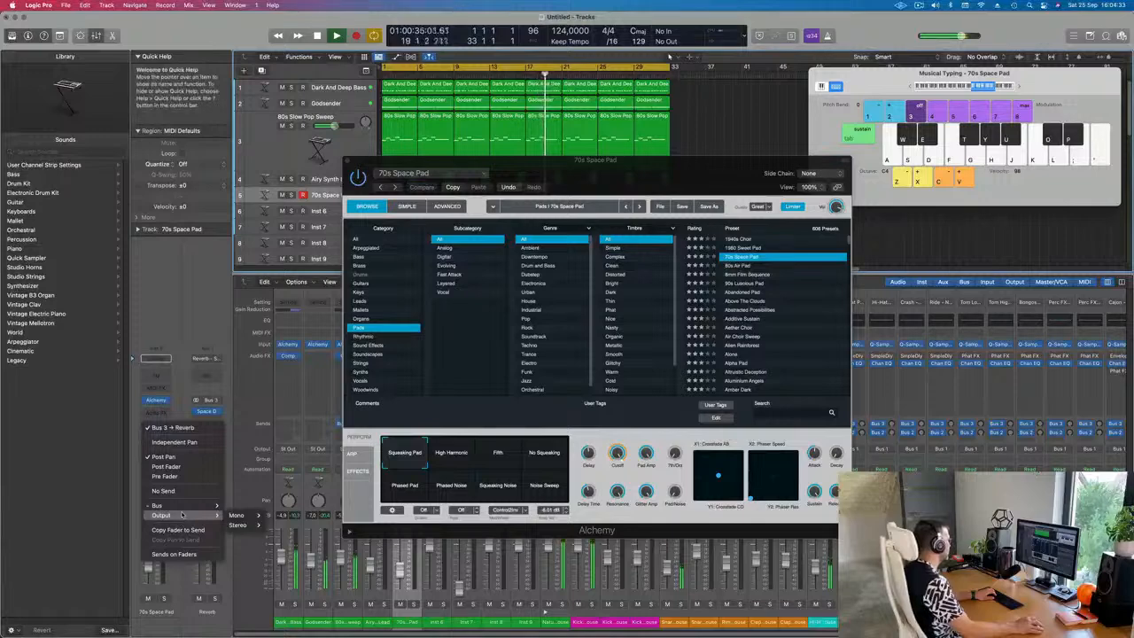
{"action": "mouse_move", "coordinate": [190, 508]}
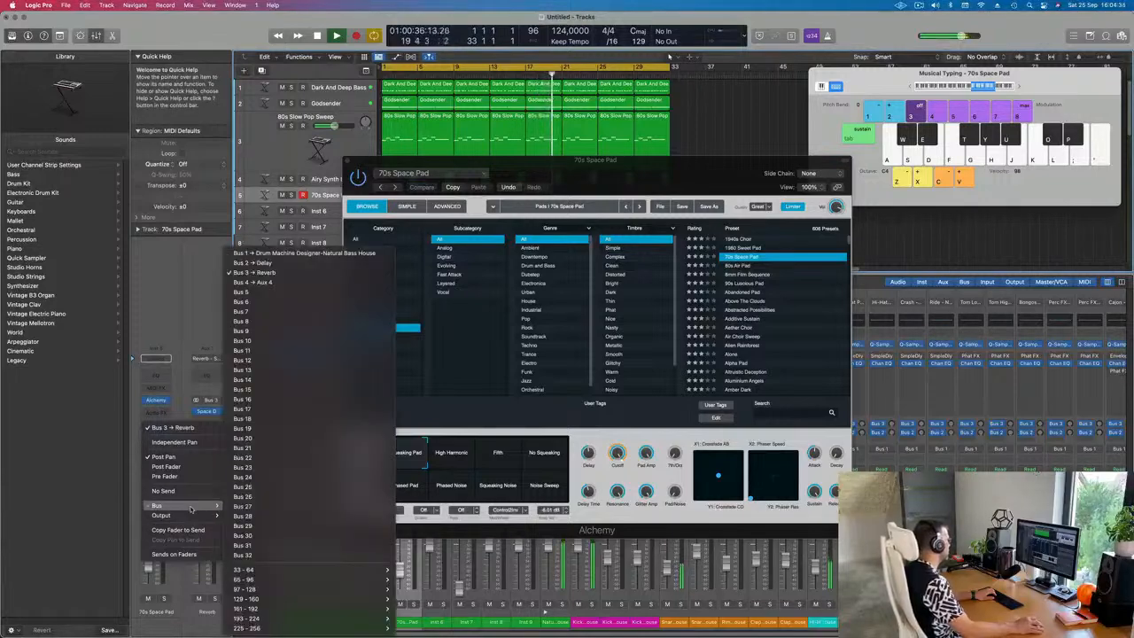
{"action": "left_click", "coordinate": [298, 282]}
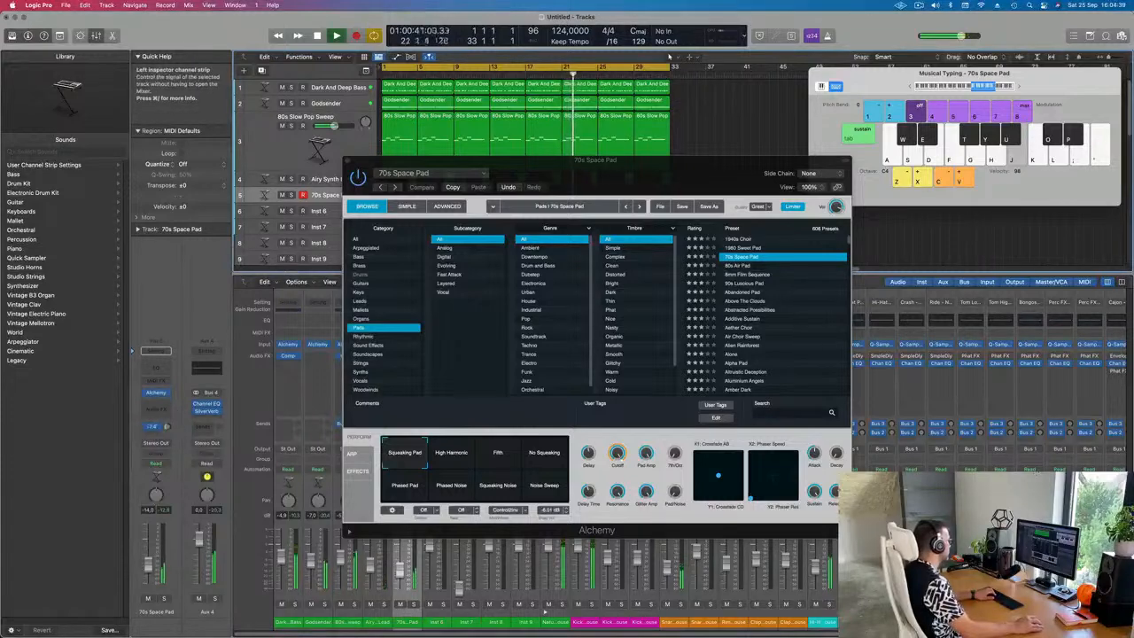
Load the 80s Air Pad preset on the pad track and audition it with notes over the playing arrangement.
{"action": "left_click", "coordinate": [544, 456]}
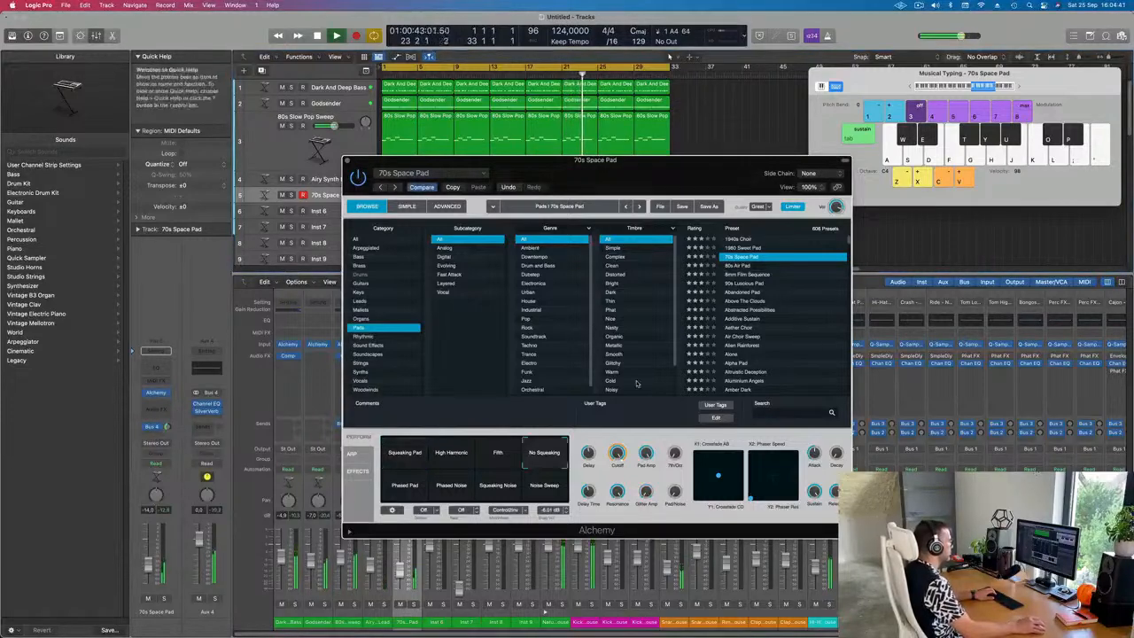
{"action": "left_click", "coordinate": [739, 266]}
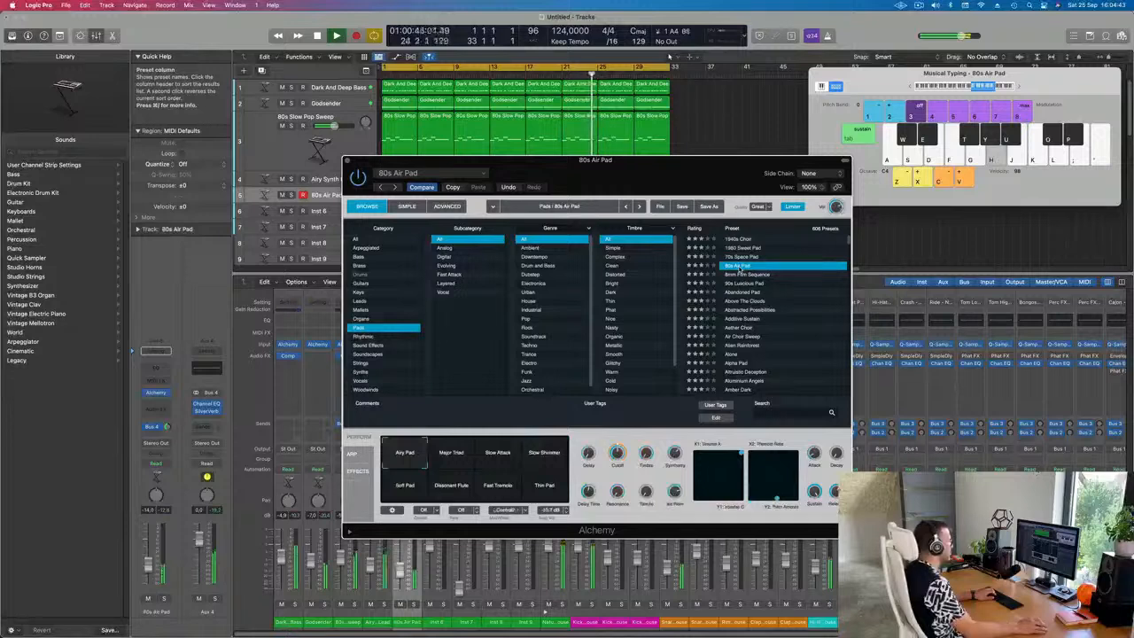
{"action": "key", "text": "g"}
{"action": "key", "text": "f"}
{"action": "key", "text": "d"}
{"action": "key", "text": "f"}
{"action": "key", "text": "a"}
{"action": "key", "text": "s"}
{"action": "key", "text": "d"}
{"action": "key", "text": "a"}
Lower the Musical Typing octave to C3 and audition 80s Air Pad in the lower range.
{"action": "left_click", "coordinate": [911, 88]}
{"action": "key", "text": "a"}
{"action": "key", "text": "d"}
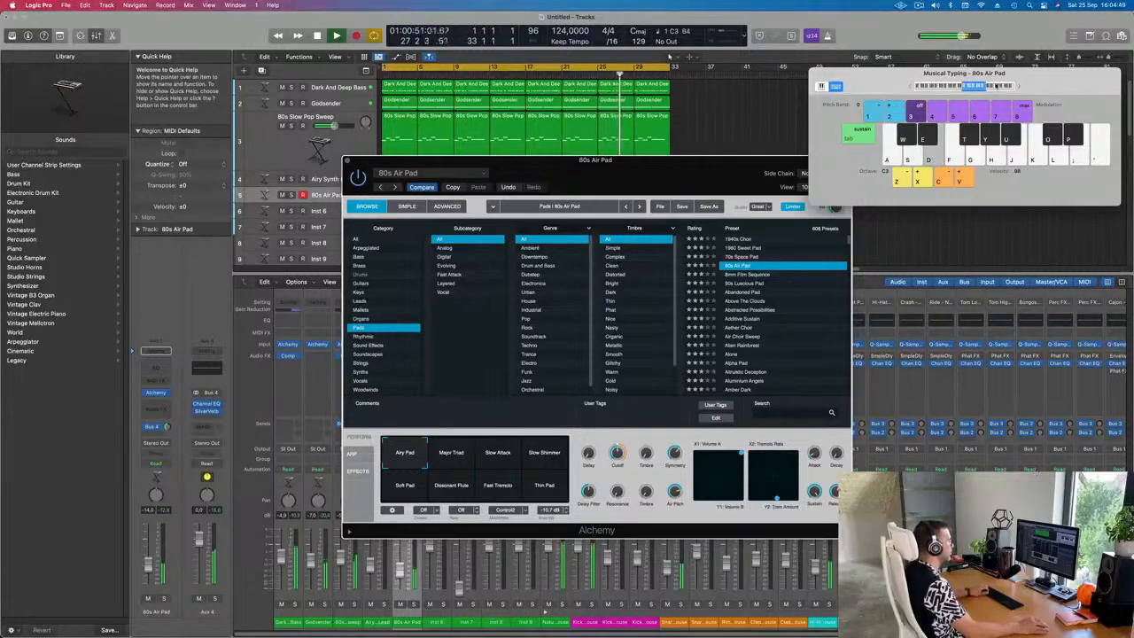
{"action": "key", "text": "k"}
{"action": "key", "text": "k"}
{"action": "key", "text": "k"}
{"action": "key", "text": "k"}
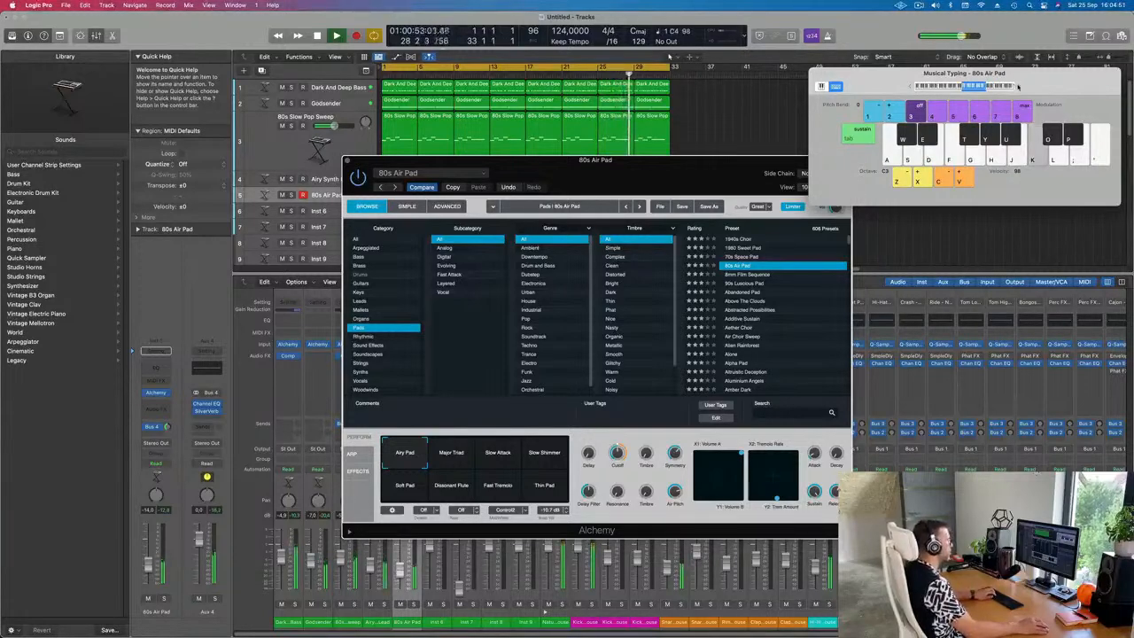
Switch 80s Air Pad to the Slow Attack variation and raise the track's volume to -3.6 dB while playing notes.
{"action": "left_click", "coordinate": [507, 457]}
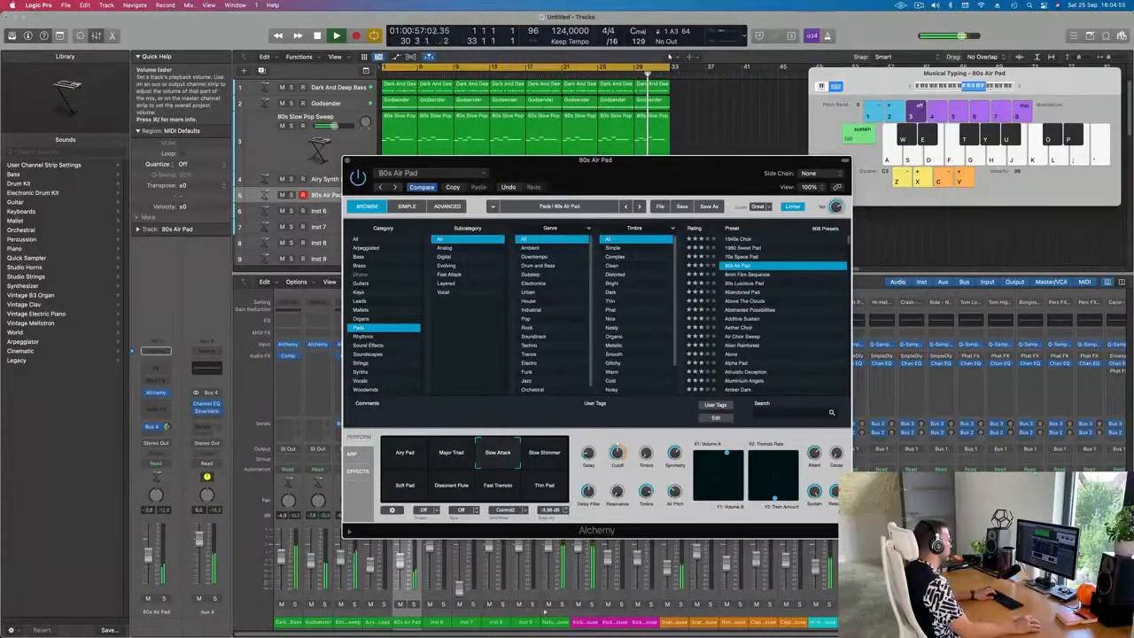
{"action": "key", "text": "h"}
{"action": "left_click_drag", "start_coordinate": [148, 567], "coordinate": [148, 558]}
{"action": "key", "text": "j"}
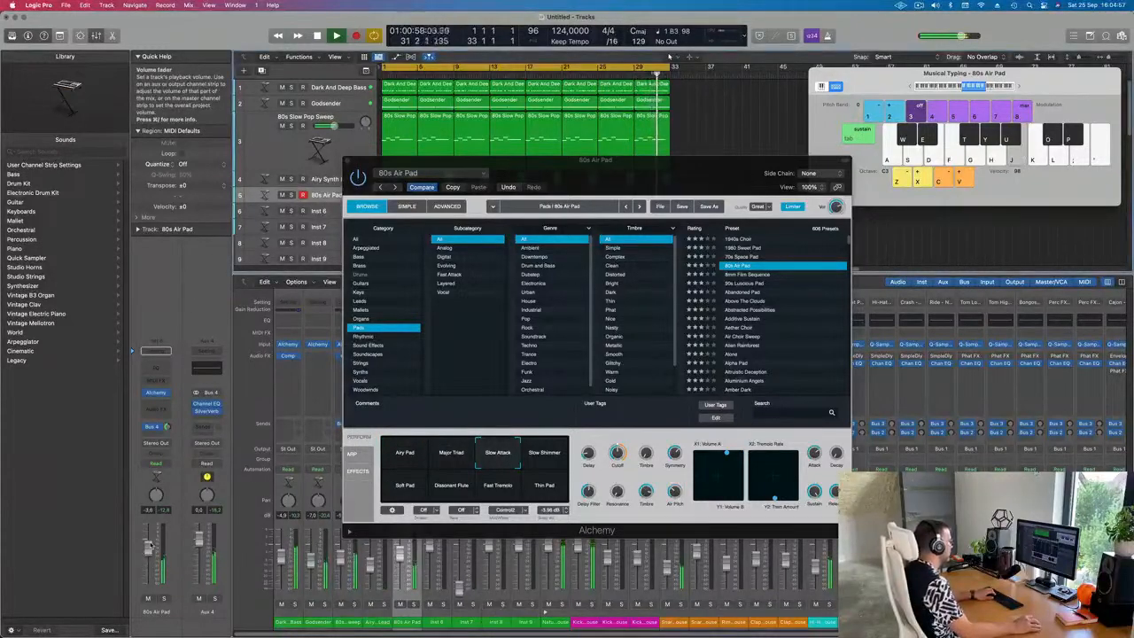
Audition the Slow Shimmer, Soft Pad, Dissonant Flute, Fast Tremolo and Thin Pad variations of 80s Air Pad.
{"action": "left_click", "coordinate": [539, 471]}
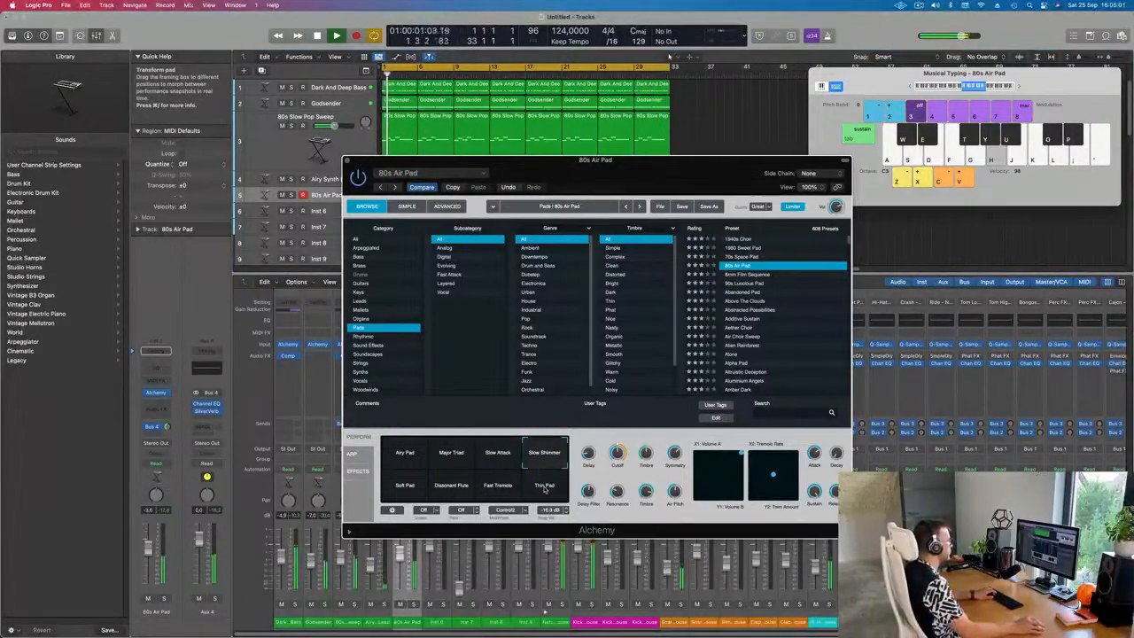
{"action": "key", "text": "h"}
{"action": "key", "text": "j"}
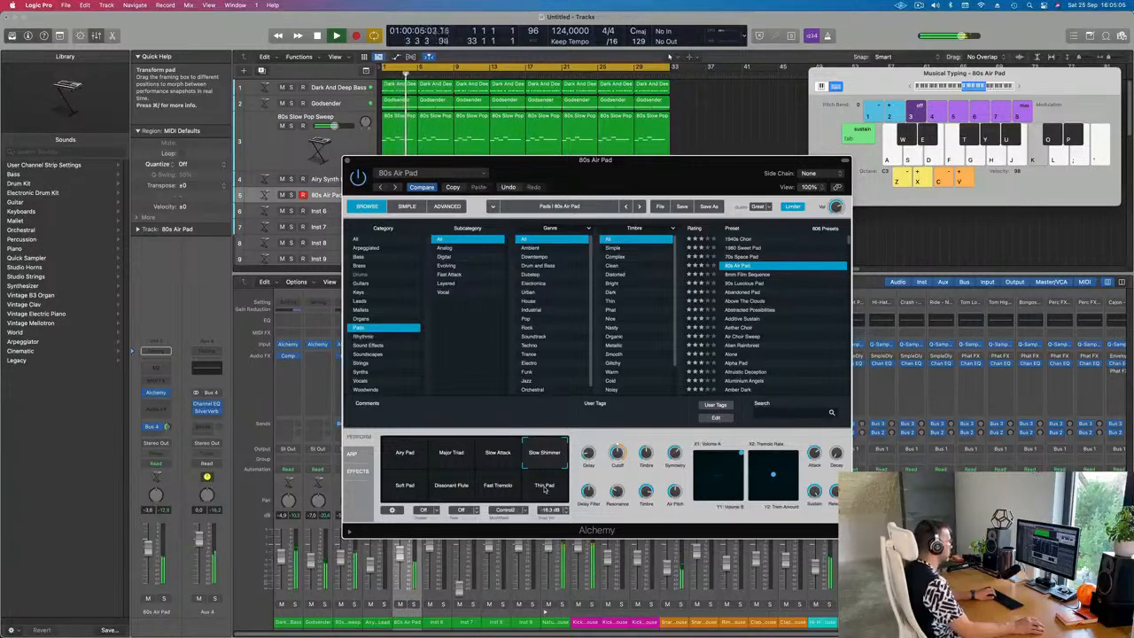
{"action": "key", "text": "l"}
{"action": "left_click", "coordinate": [405, 487]}
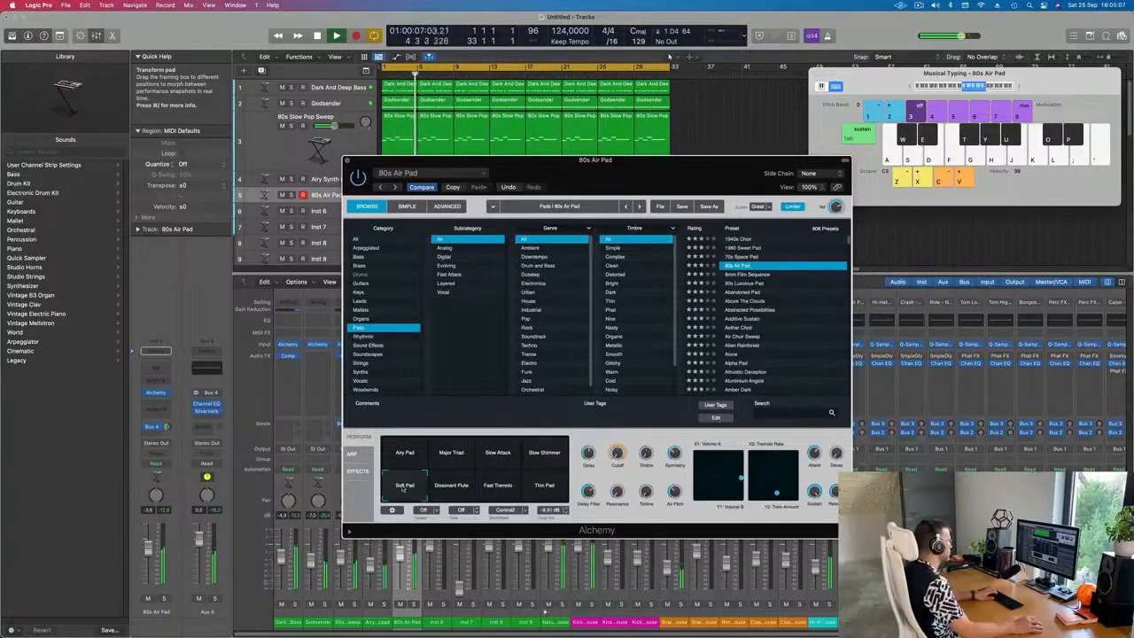
{"action": "key", "text": "h"}
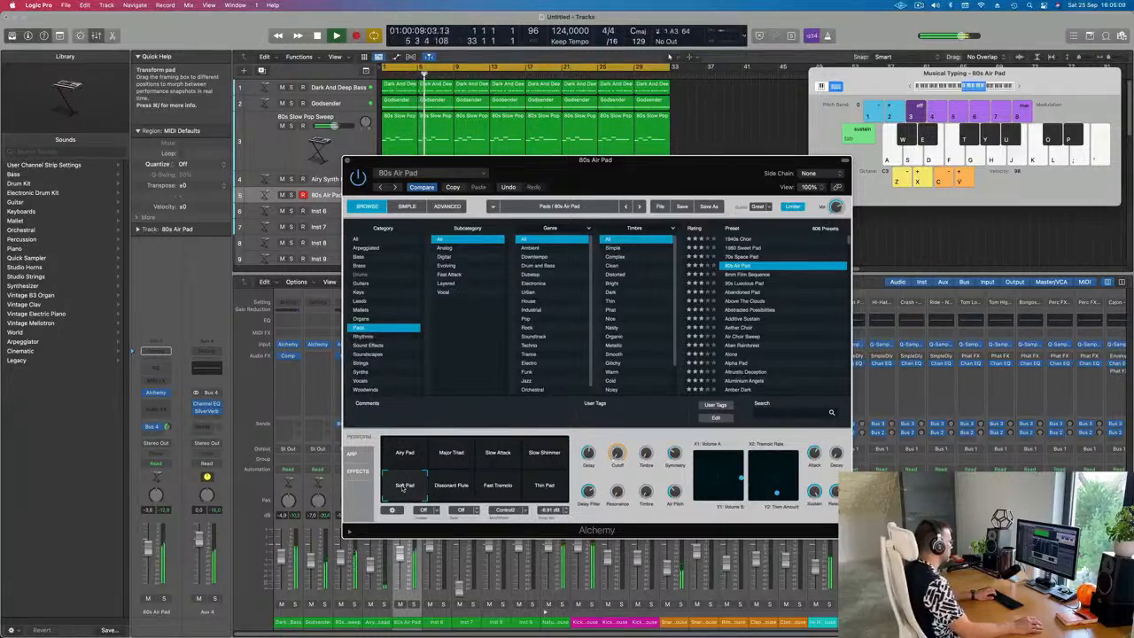
{"action": "left_click", "coordinate": [450, 487]}
{"action": "key", "text": "k"}
{"action": "left_click", "coordinate": [499, 487]}
{"action": "left_click", "coordinate": [541, 487]}
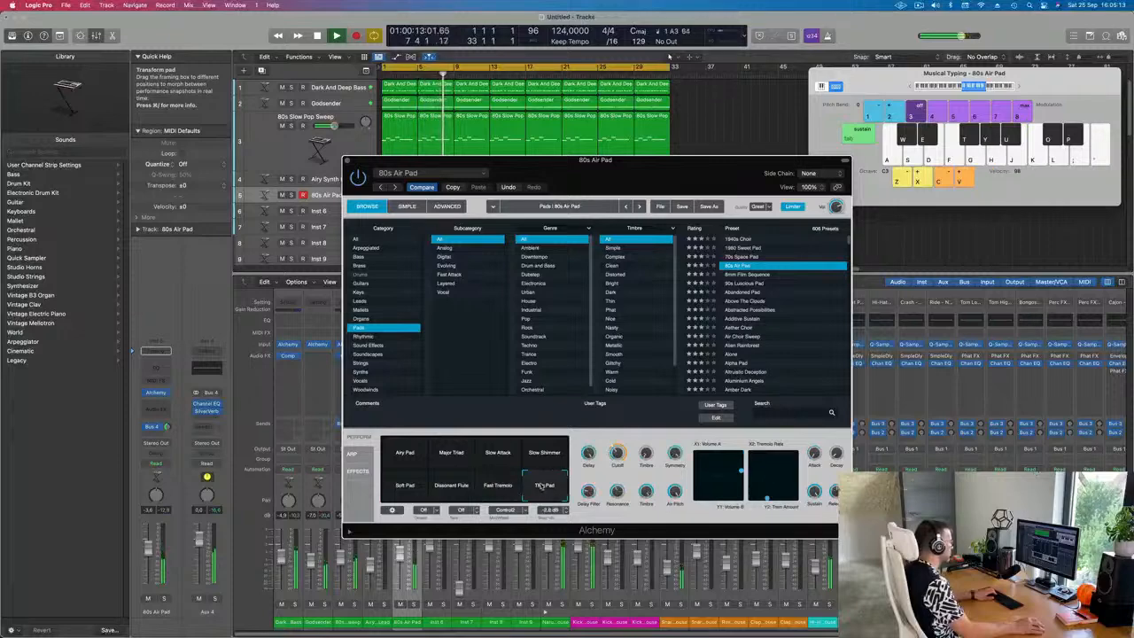
Load the 90s Luscious Pad preset and set the track's volume to -10.6 dB while auditioning notes.
{"action": "left_click", "coordinate": [751, 284]}
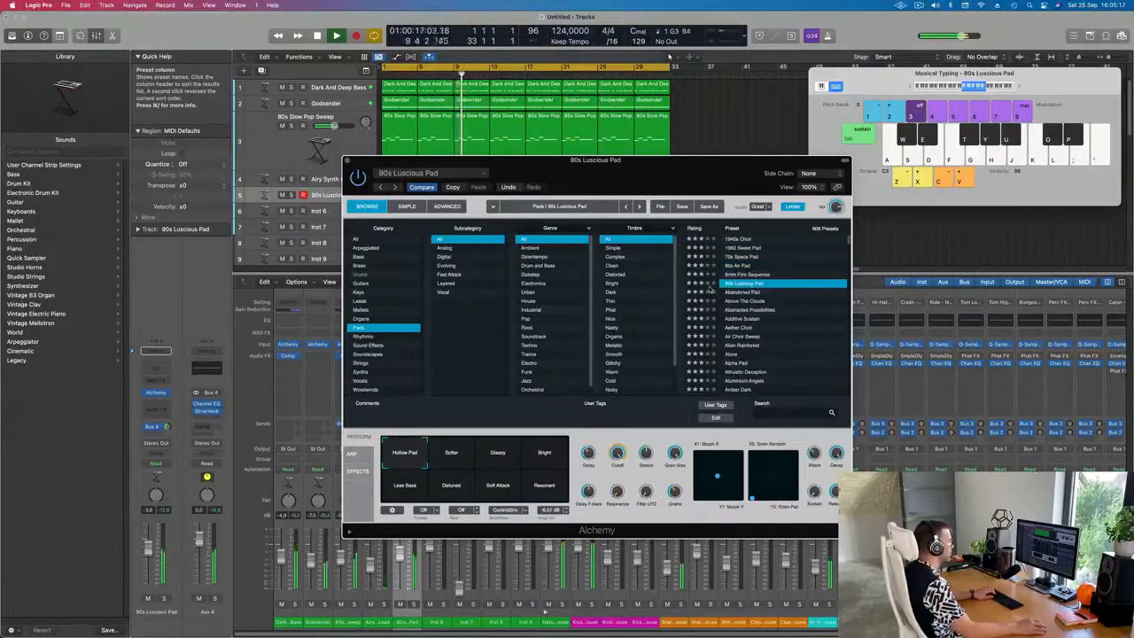
{"action": "key", "text": "d"}
{"action": "key", "text": "g"}
{"action": "key", "text": "h"}
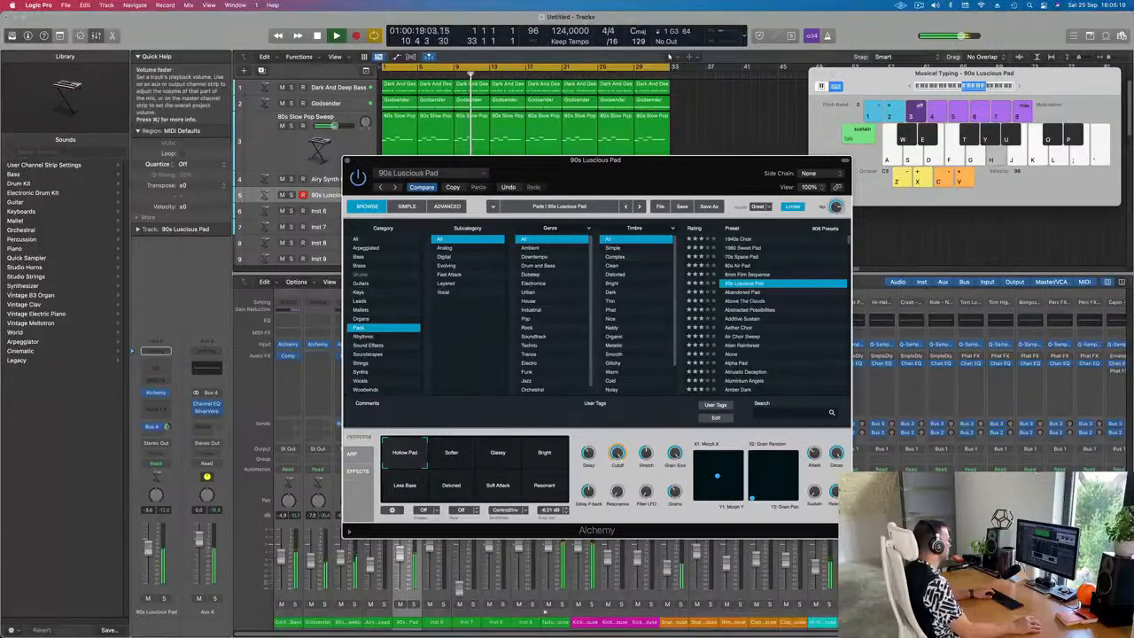
{"action": "key", "text": "g"}
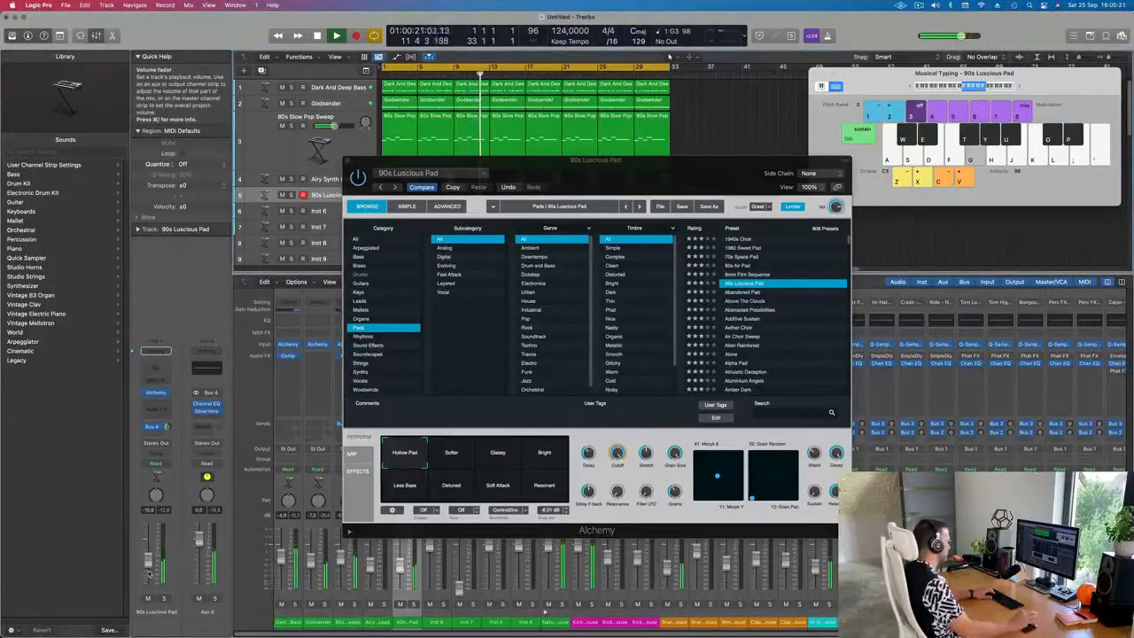
{"action": "key", "text": "semicolon"}
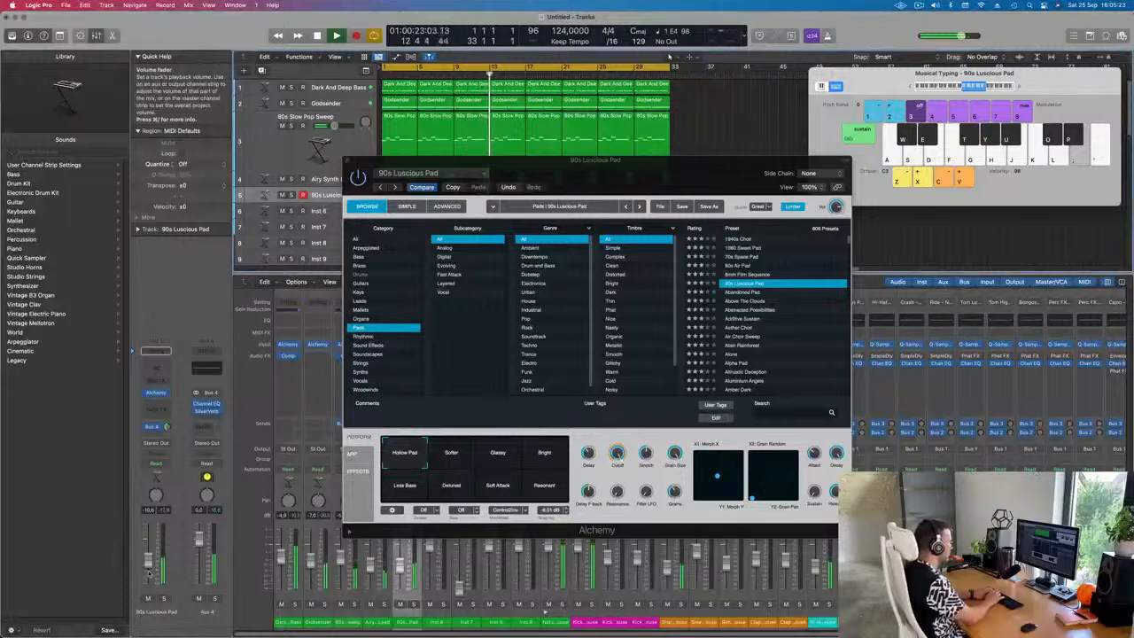
{"action": "key", "text": "semicolon"}
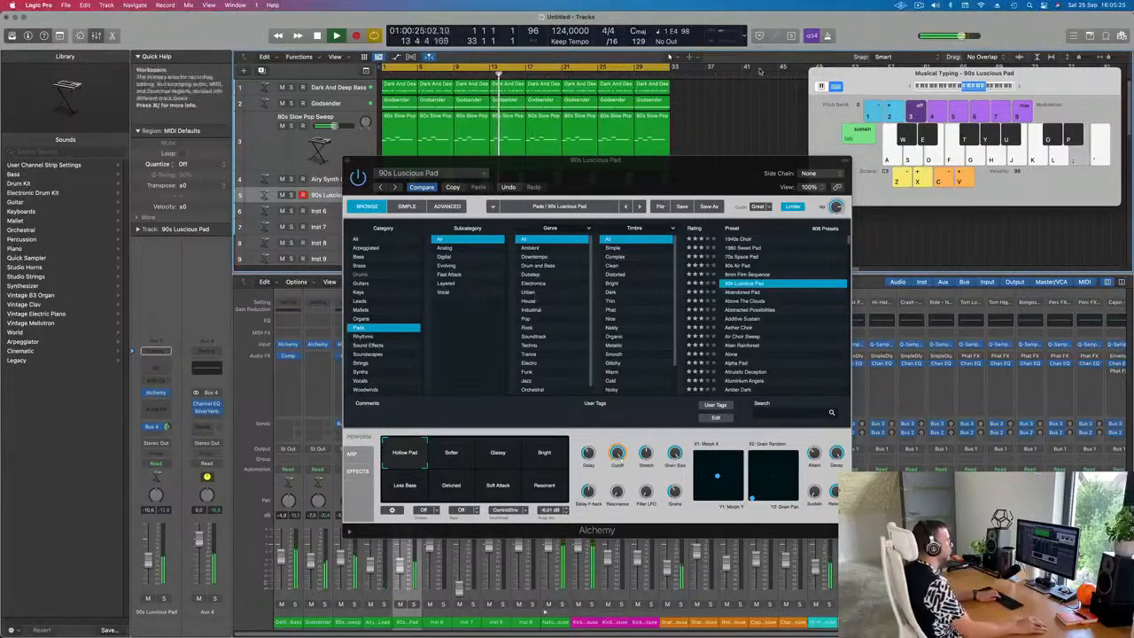
Raise the Musical Typing octave to C4 and rehearse a melody with 90s Luscious Pad over the arrangement.
{"action": "left_click", "coordinate": [1018, 87]}
{"action": "key", "text": "l"}
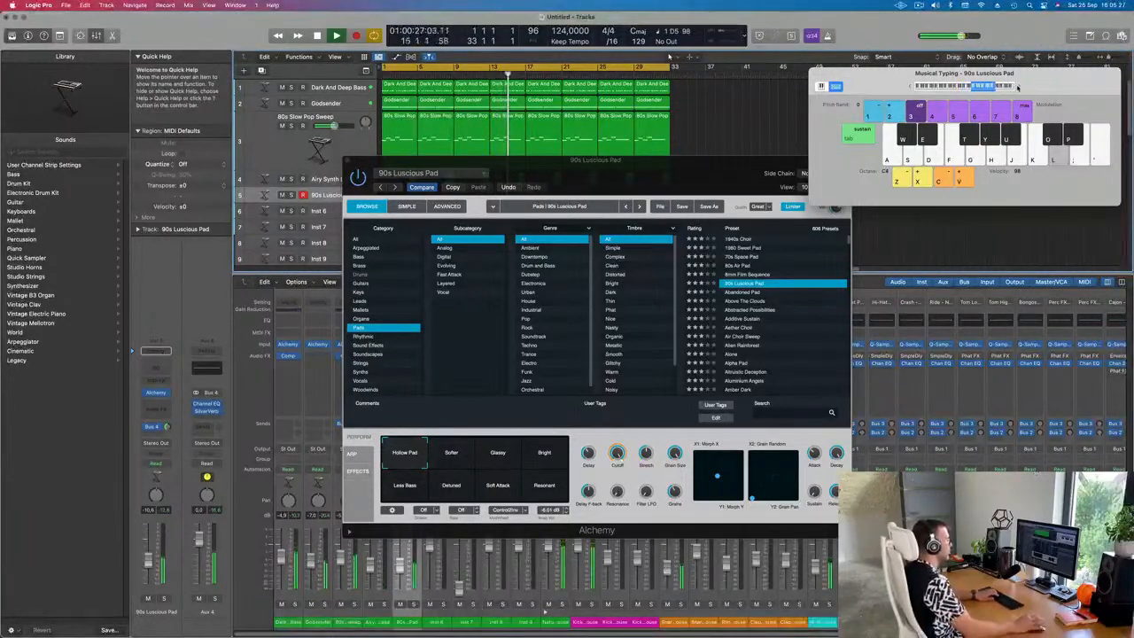
{"action": "key", "text": "f"}
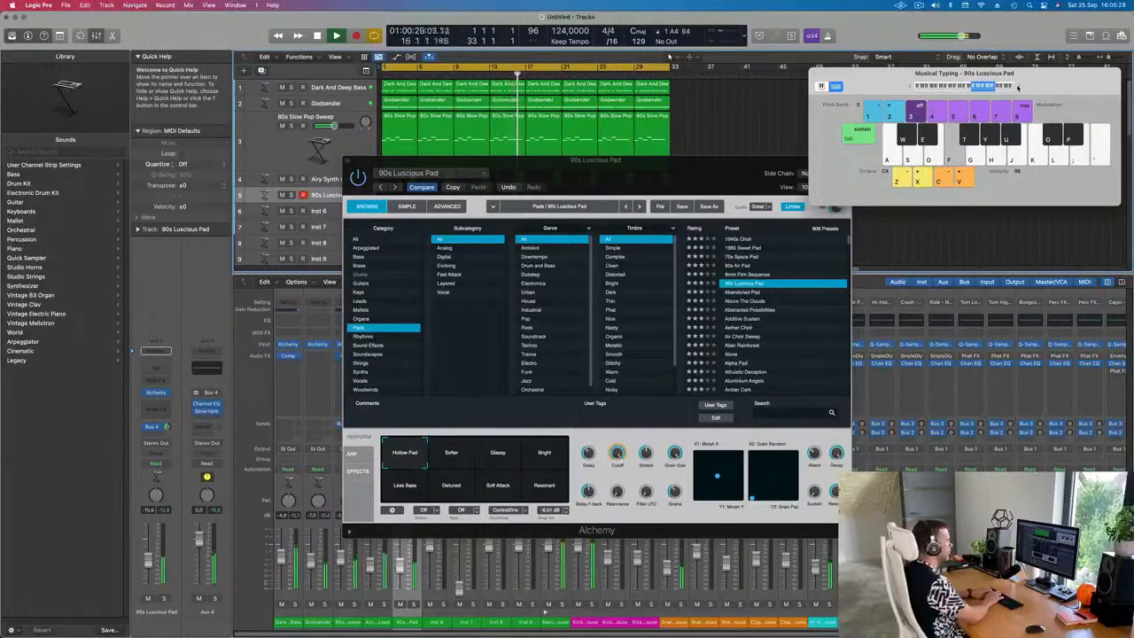
{"action": "key", "text": "h"}
{"action": "key", "text": "f"}
{"action": "key", "text": "semicolon"}
{"action": "key", "text": "d"}
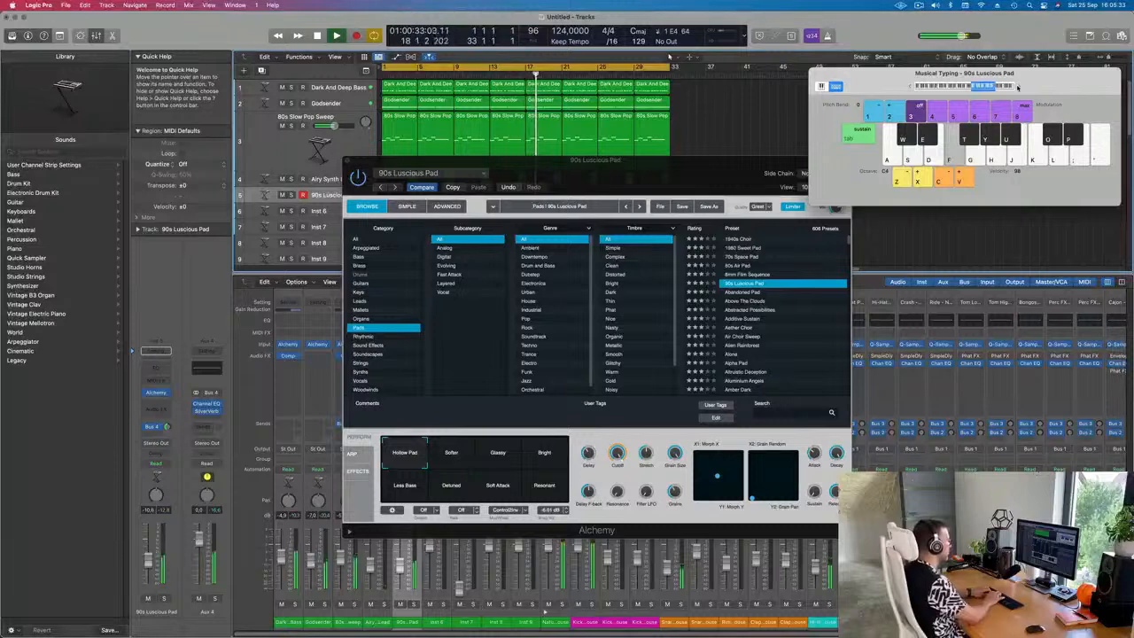
{"action": "key", "text": "k"}
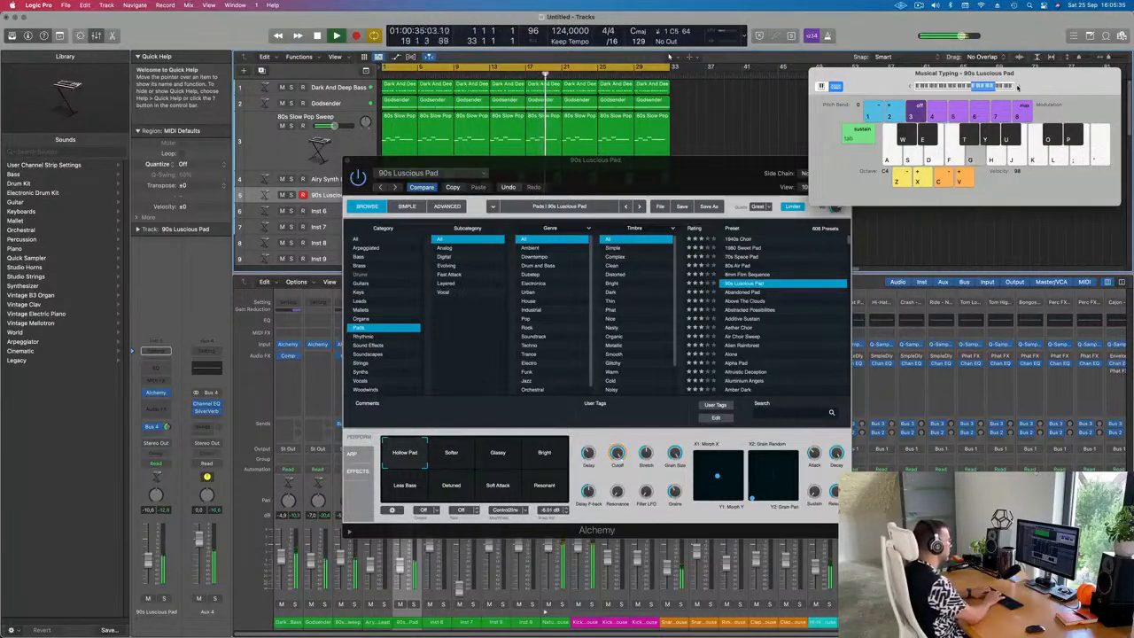
{"action": "key", "text": "g"}
{"action": "key", "text": "d"}
{"action": "key", "text": "s"}
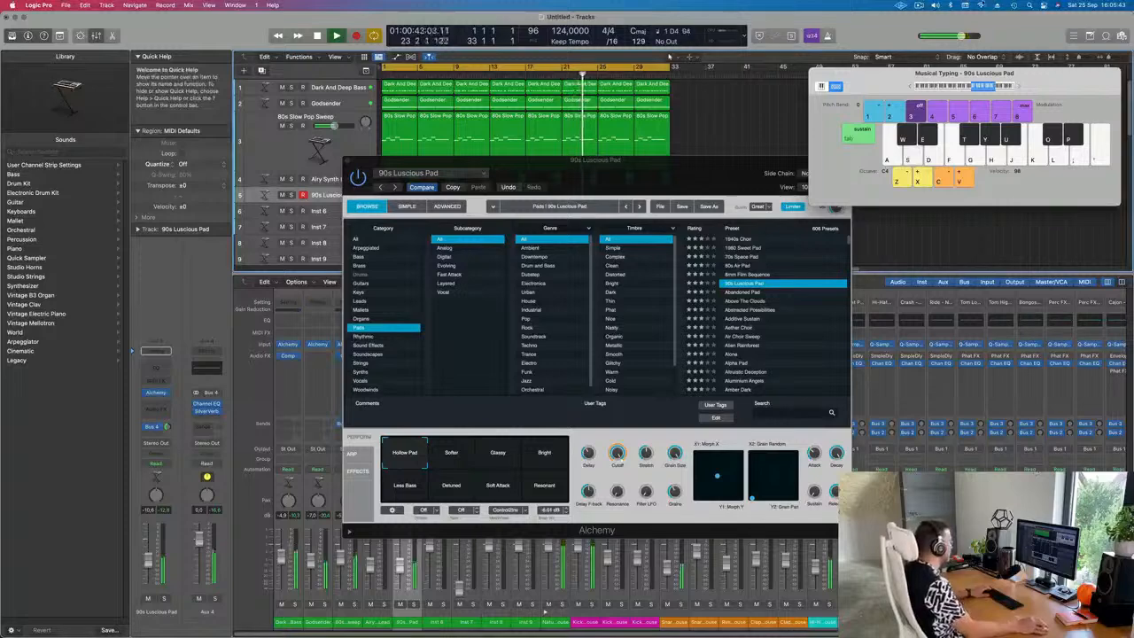
Record a four-bar part on the 90s Luscious Pad track from bar 25 to bar 29, keeping the tracks unobstructed.
{"action": "left_click_drag", "start_coordinate": [554, 173], "coordinate": [866, 206]}
{"action": "key", "text": "r"}
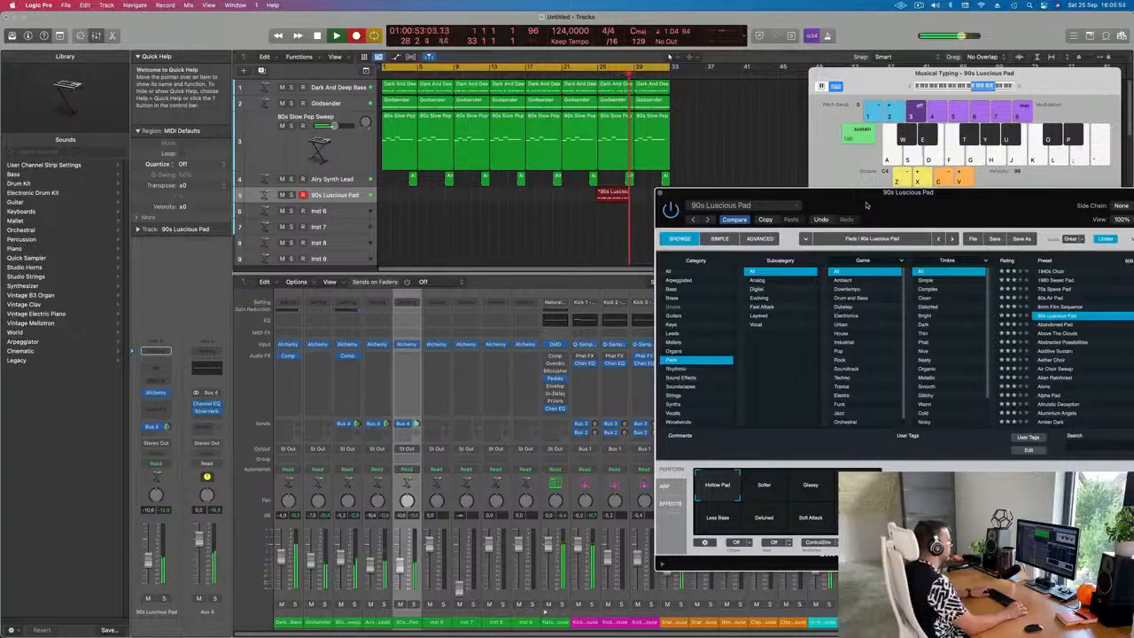
{"action": "key", "text": "space"}
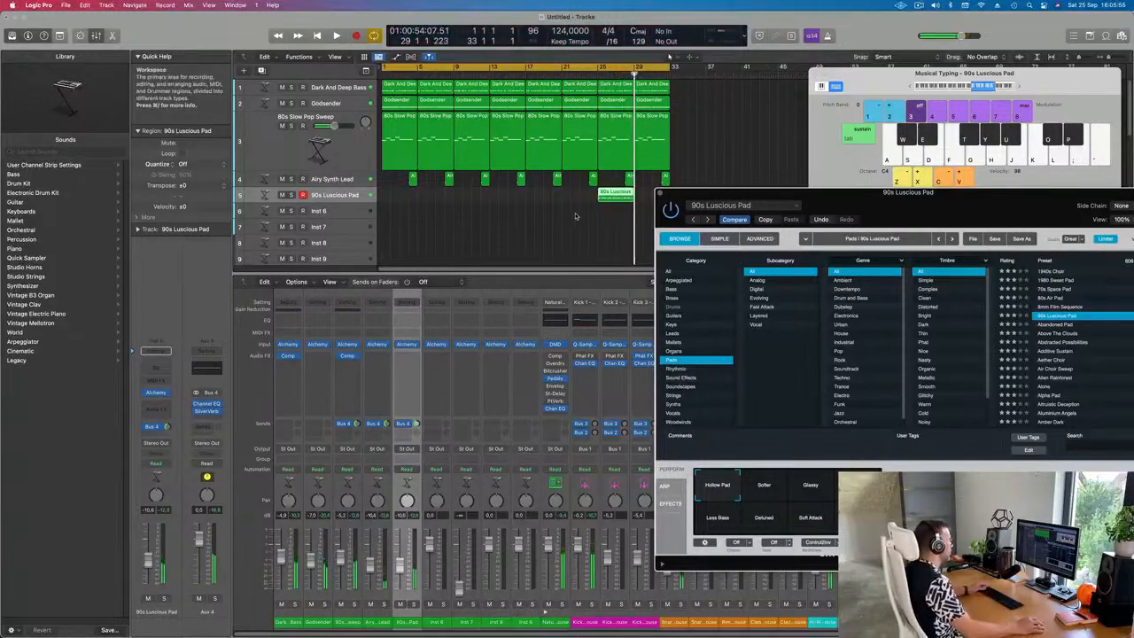
Move the recorded 90s Luscious Pad region to bar 1 and select all its notes in the Piano Roll.
{"action": "left_click_drag", "start_coordinate": [616, 194], "coordinate": [397, 200]}
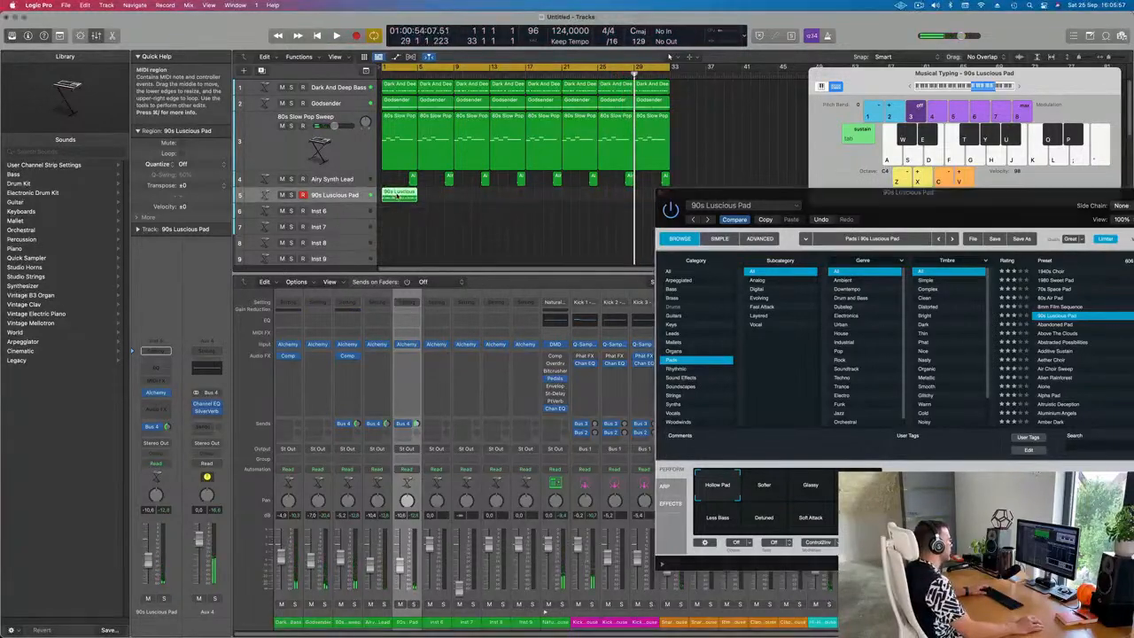
{"action": "double_click", "coordinate": [397, 199]}
{"action": "key", "text": "super+a"}
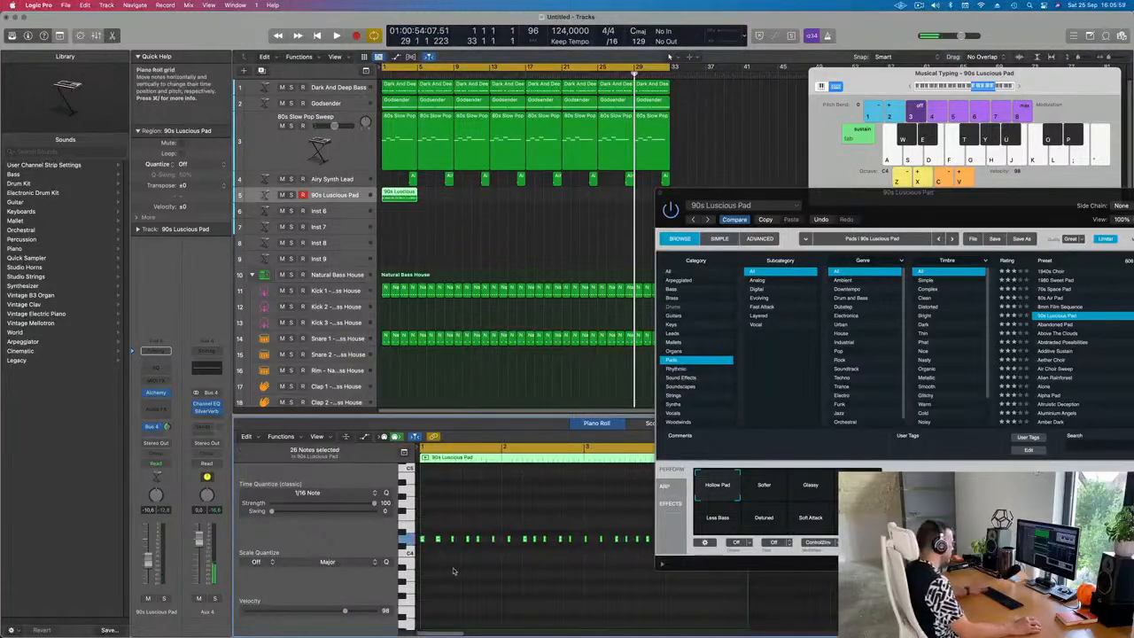
Play the arrangement and change the 90s Luscious Pad sound in Alchemy to the Less Bass variation.
{"action": "key", "text": "space"}
{"action": "left_click_drag", "start_coordinate": [927, 216], "coordinate": [649, 187]}
{"action": "key", "text": "space"}
{"action": "left_click_drag", "start_coordinate": [492, 458], "coordinate": [435, 517]}
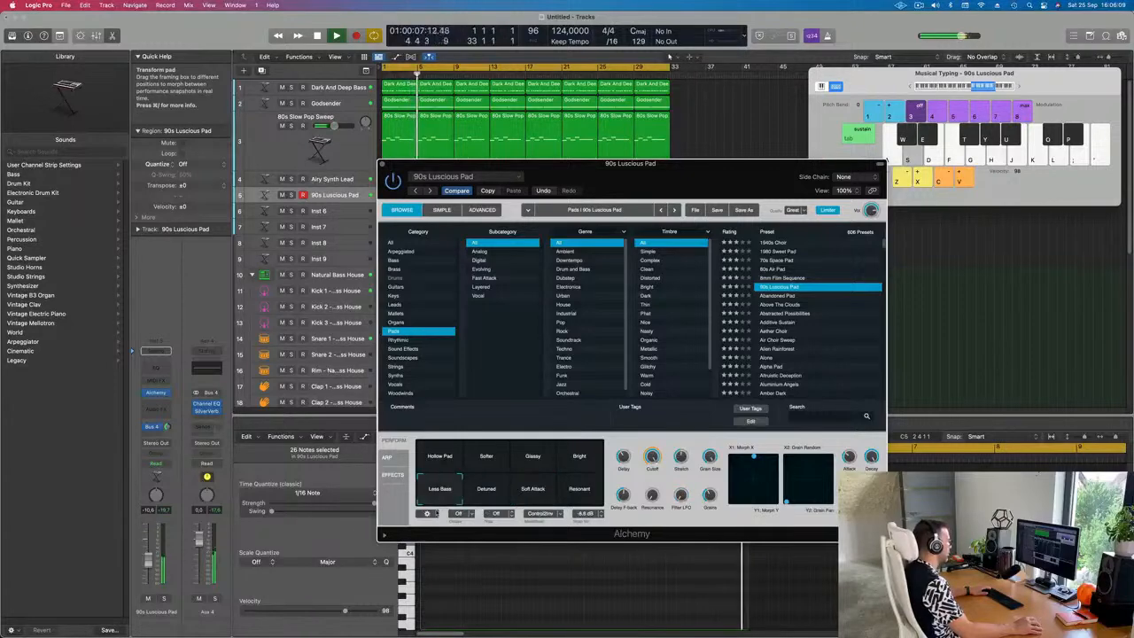
Switch the 90s Luscious Pad sound to the Hollow Pad variation and open its Cutoff fully while the arrangement plays.
{"action": "key", "text": "space"}
{"action": "key", "text": "space"}
{"action": "left_click", "coordinate": [440, 458]}
{"action": "left_click_drag", "start_coordinate": [724, 175], "coordinate": [870, 104]}
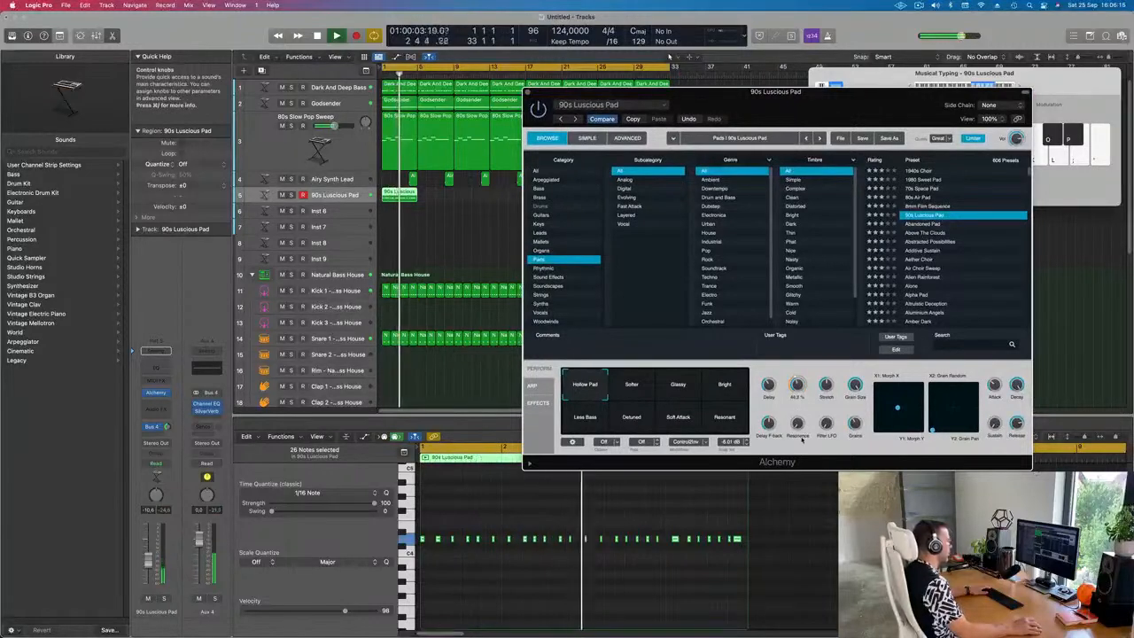
{"action": "left_click_drag", "start_coordinate": [806, 423], "coordinate": [815, 388]}
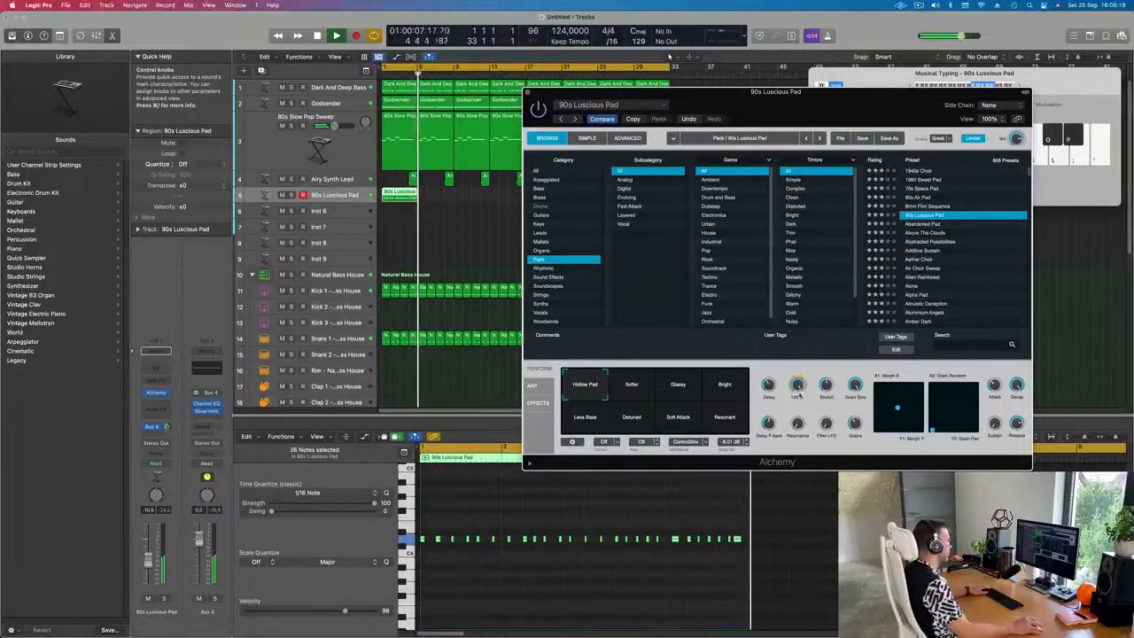
Lower the 90s Luscious Pad track's volume to -23.5 dB, repeat its four-bar region up to bar 33 and close Alchemy.
{"action": "left_click_drag", "start_coordinate": [148, 563], "coordinate": [151, 575]}
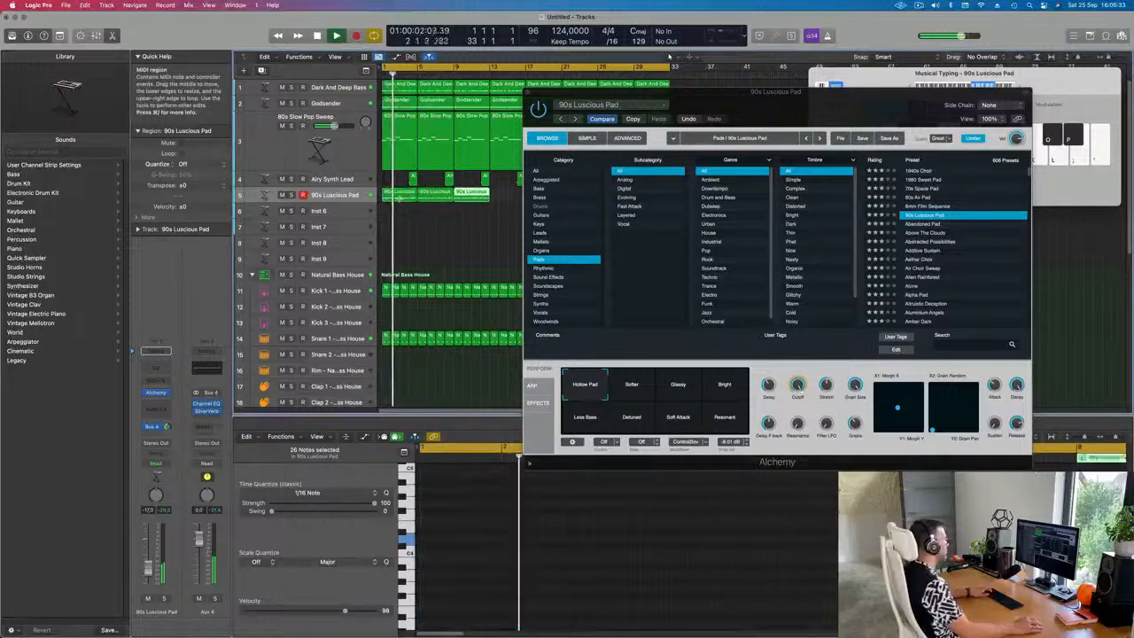
{"action": "key", "text": "super+r"}
{"action": "key", "text": "super+r"}
{"action": "left_click_drag", "start_coordinate": [726, 100], "coordinate": [908, 174]}
{"action": "key", "text": "super+r"}
{"action": "key", "text": "super+r"}
{"action": "key", "text": "super+r"}
{"action": "left_click", "coordinate": [557, 233]}
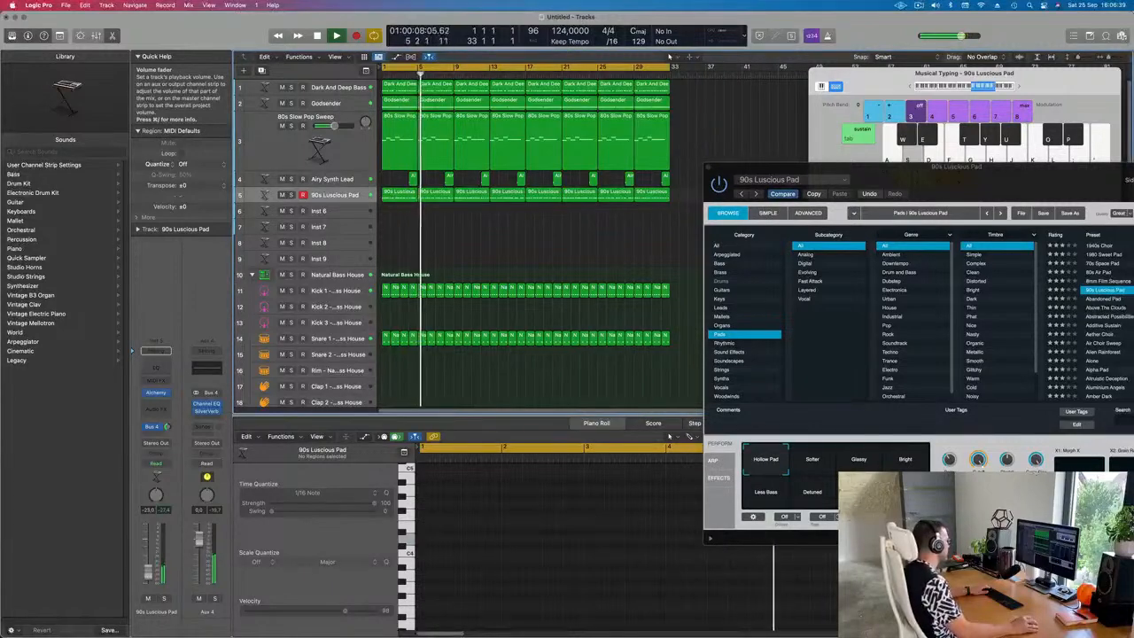
{"action": "left_click_drag", "start_coordinate": [979, 187], "coordinate": [723, 229]}
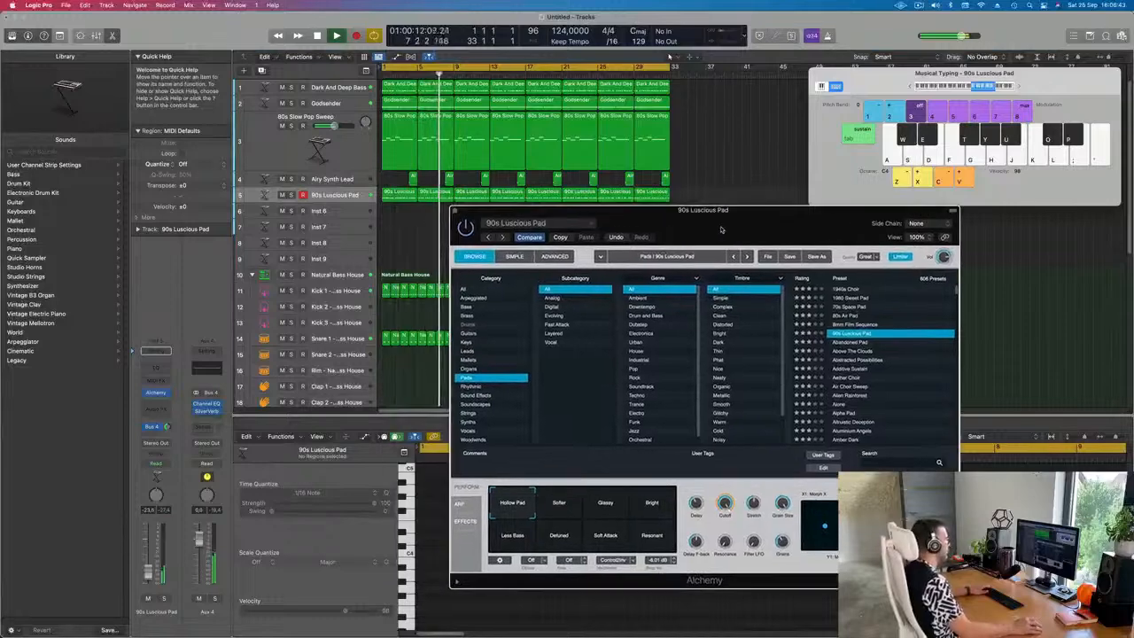
{"action": "left_click", "coordinate": [456, 211]}
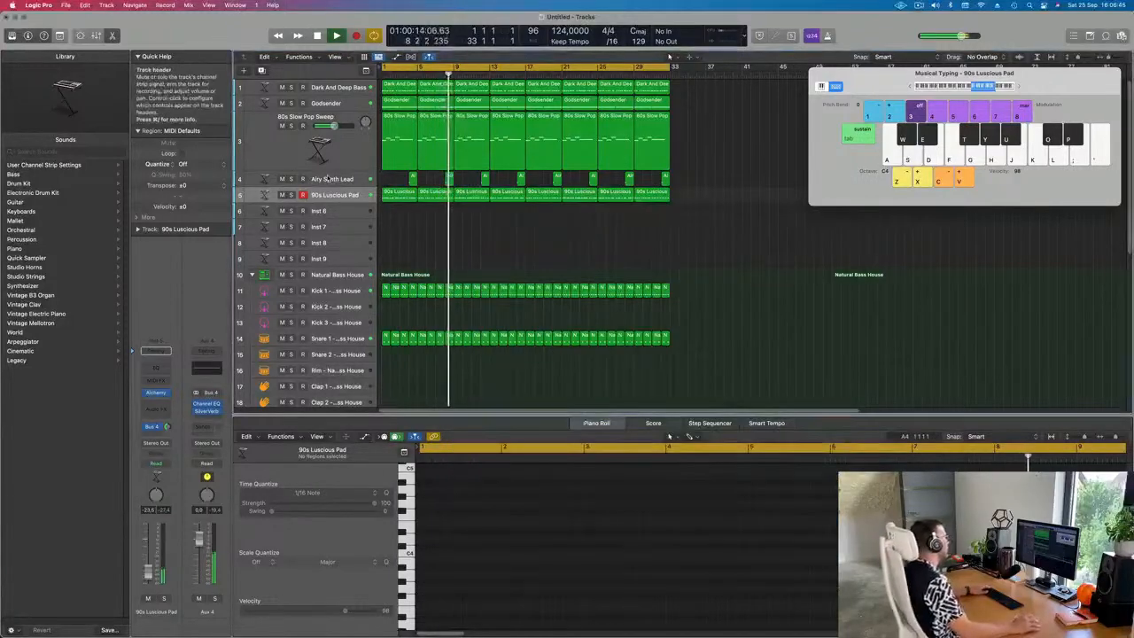
Duplicate the Dark And Deep Bass track and copy its first region to bar 1 of the new track.
{"action": "left_click", "coordinate": [346, 87]}
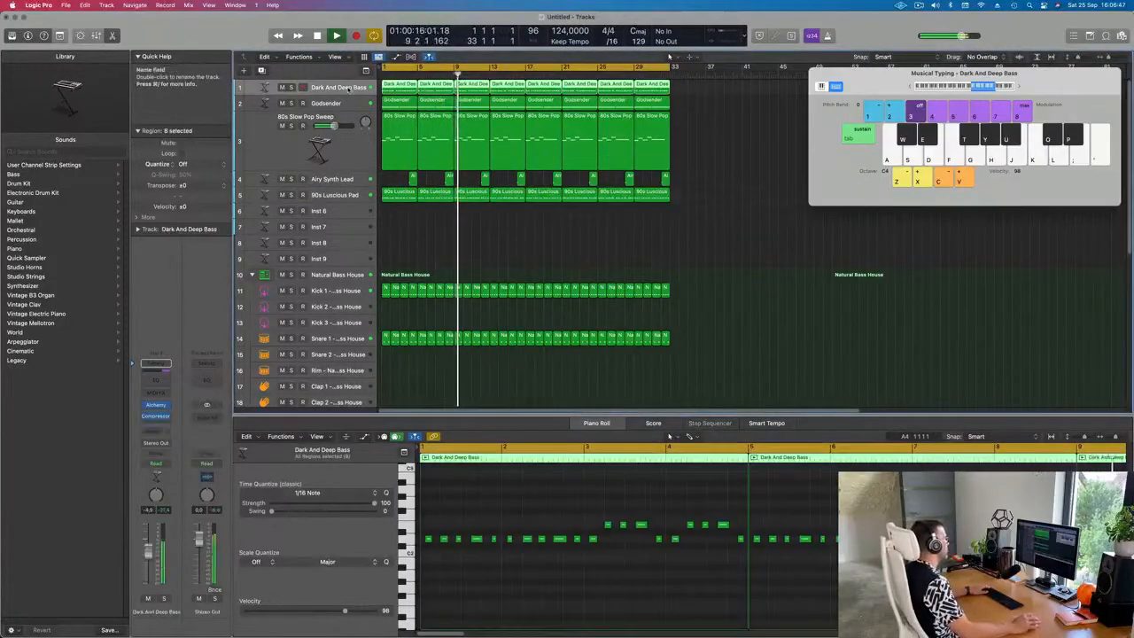
{"action": "key", "text": "super+d"}
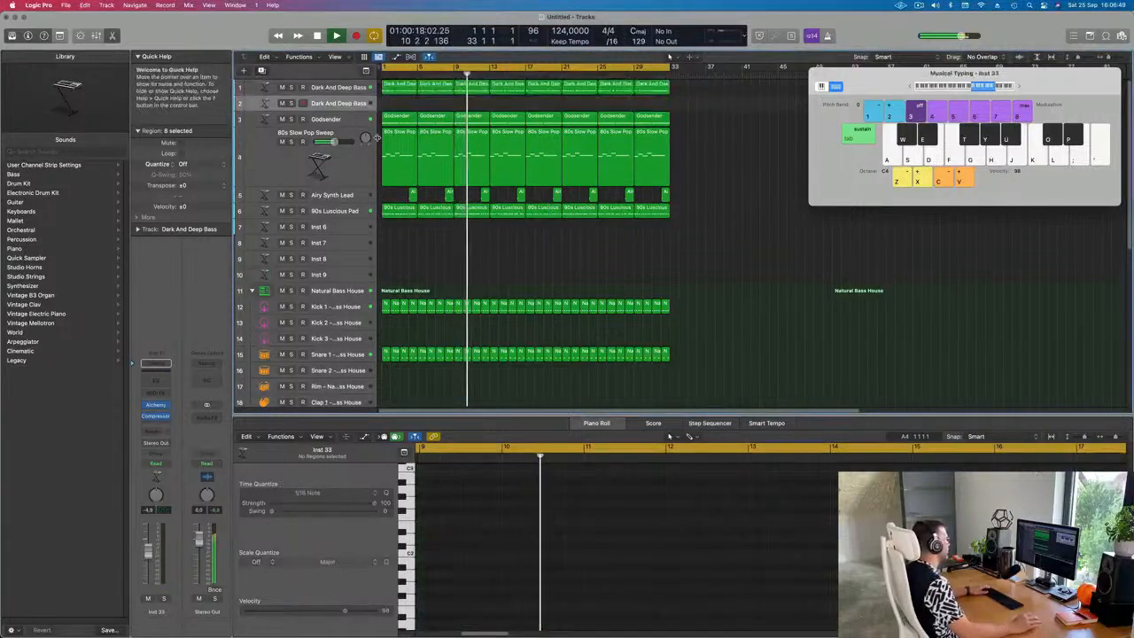
{"action": "left_click", "coordinate": [400, 87]}
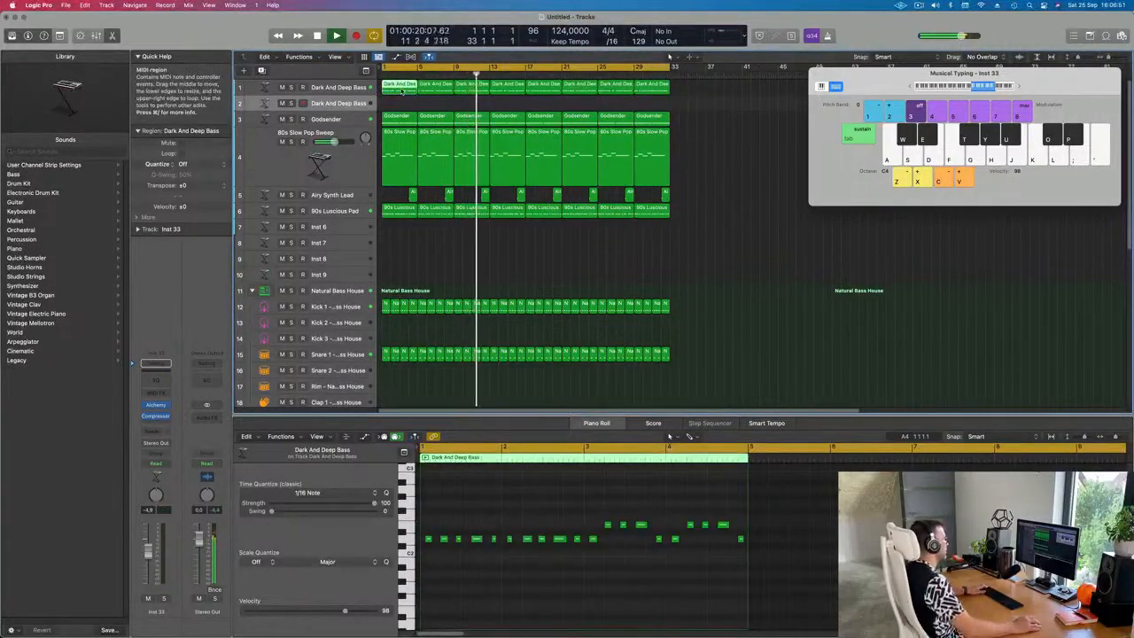
{"action": "key", "text": "space"}
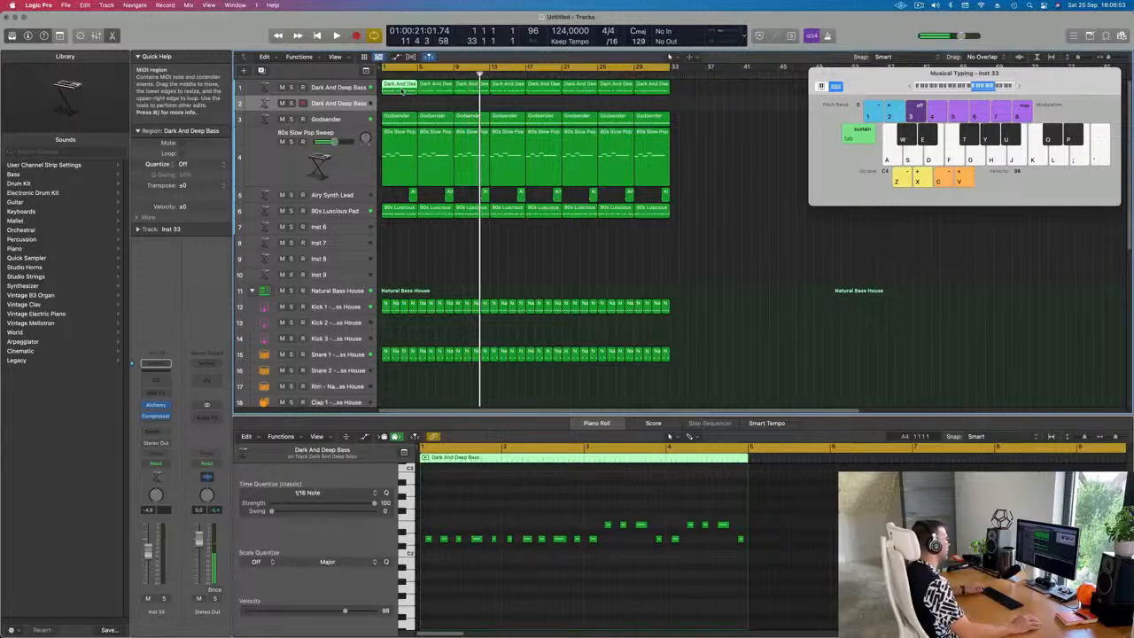
{"action": "left_click_drag", "start_coordinate": [403, 91], "coordinate": [402, 104]}
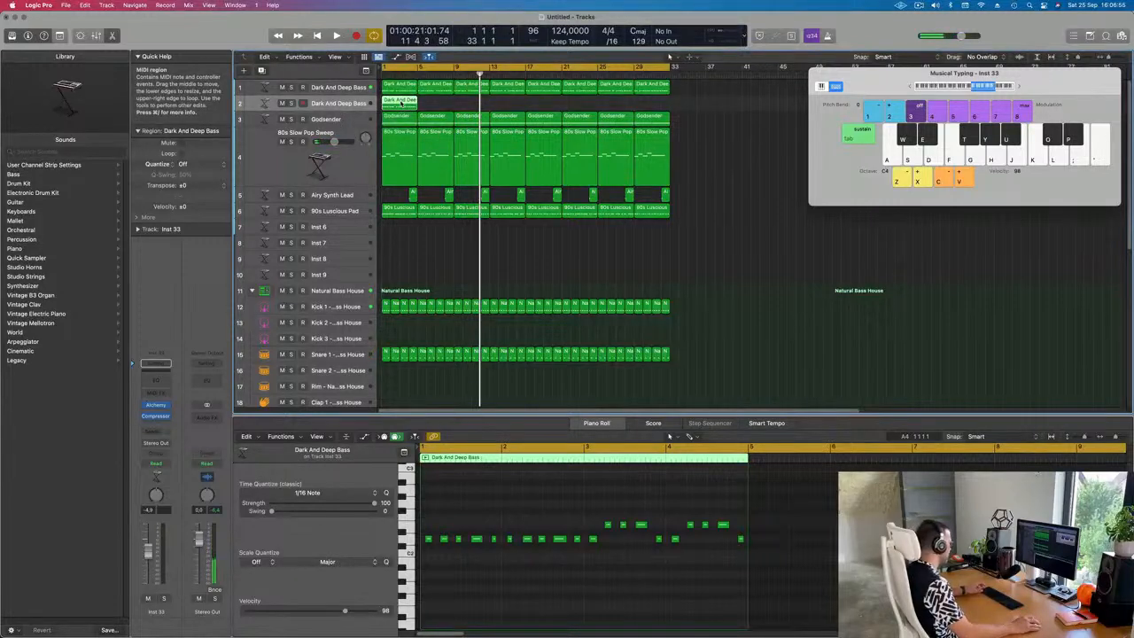
Repeat the copied Dark And Deep Bass region on the duplicate track until it fills up to bar 33.
{"action": "key", "text": "super+r"}
{"action": "key", "text": "super+r"}
{"action": "key", "text": "super+r"}
{"action": "key", "text": "super+r"}
{"action": "key", "text": "super+r"}
{"action": "key", "text": "super+r"}
{"action": "key", "text": "super+r"}
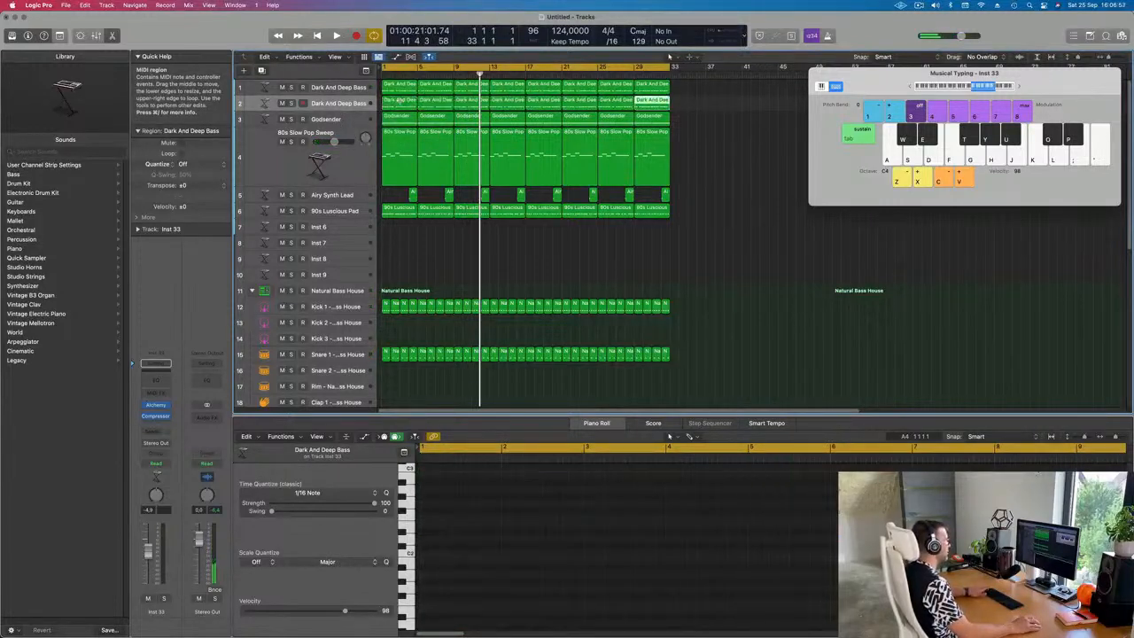
Open Alchemy on the duplicate bass track during playback and filter the presets to all categories with the Plucked subcategory.
{"action": "key", "text": "space"}
{"action": "left_click", "coordinate": [358, 103]}
{"action": "key", "text": "space"}
{"action": "key", "text": "space"}
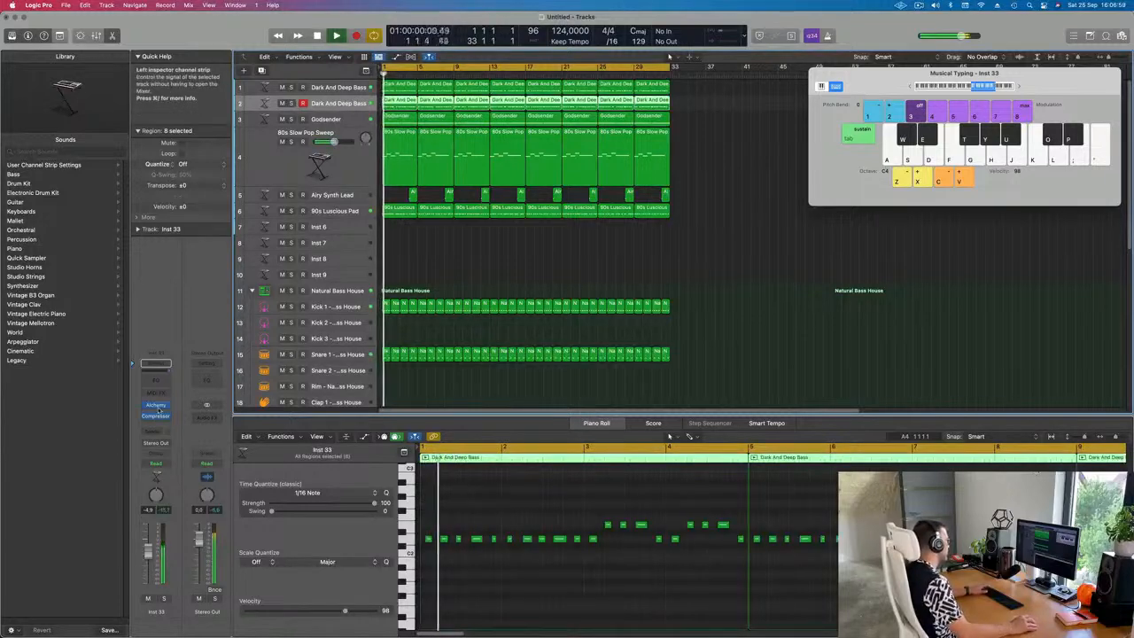
{"action": "left_click", "coordinate": [156, 406]}
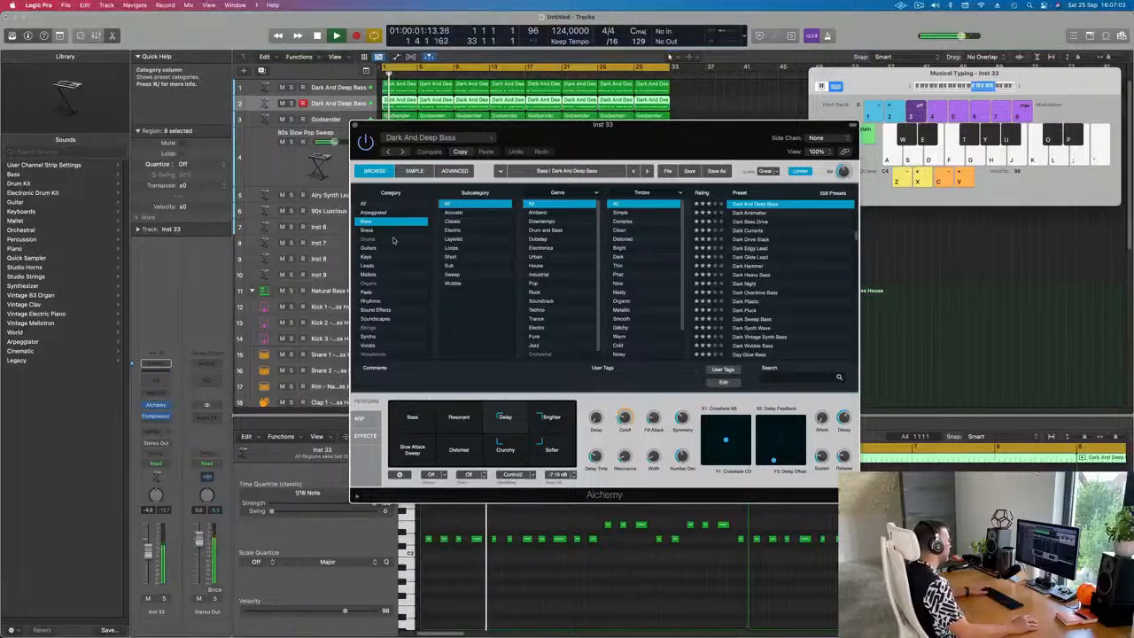
{"action": "left_click", "coordinate": [372, 204]}
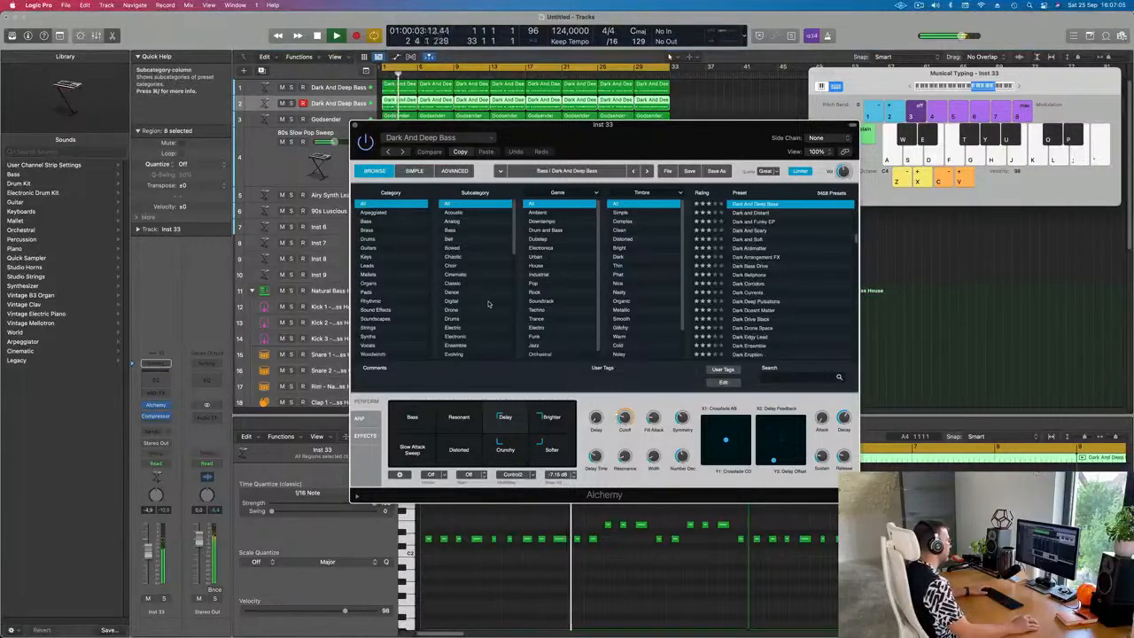
{"action": "scroll", "coordinate": [488, 303], "scroll_direction": "down", "scroll_amount": 3}
{"action": "scroll", "coordinate": [487, 303], "scroll_direction": "down", "scroll_amount": 4}
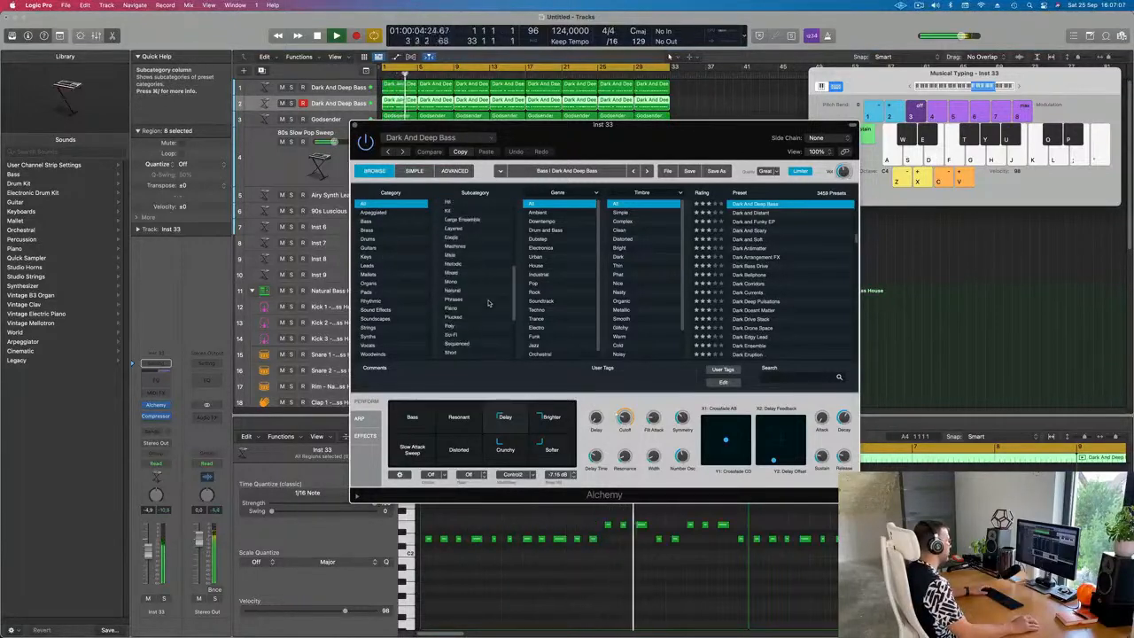
{"action": "left_click", "coordinate": [453, 318]}
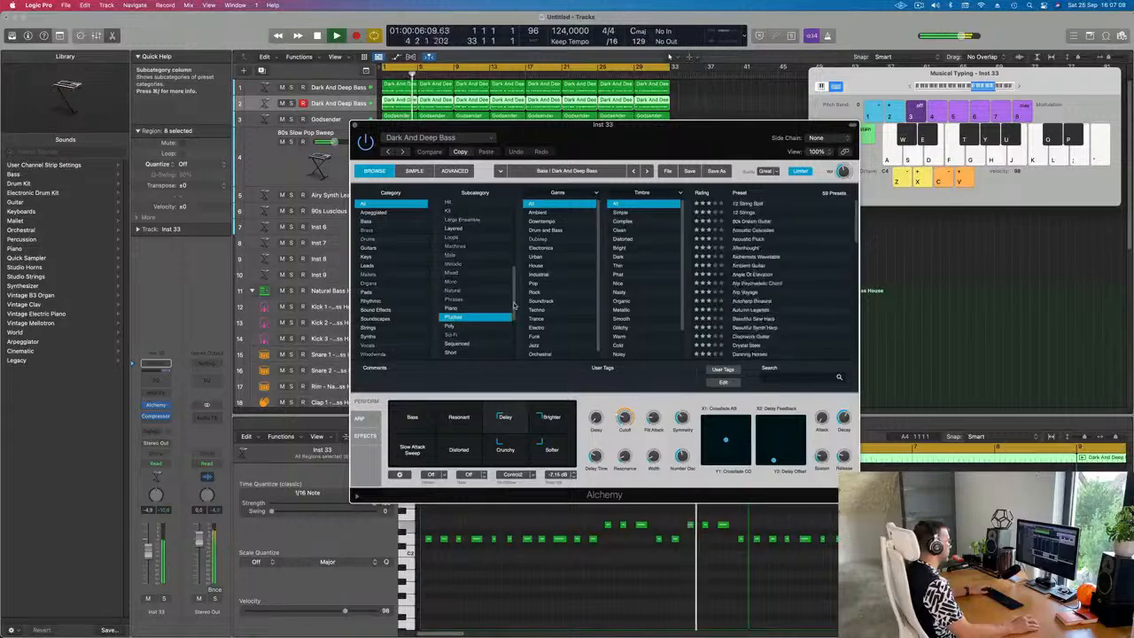
Try the Alchemists Wavetable preset on the duplicate bass track and replace it with Angle Of Elevation.
{"action": "left_click", "coordinate": [756, 256]}
{"action": "left_click_drag", "start_coordinate": [711, 125], "coordinate": [873, 130]}
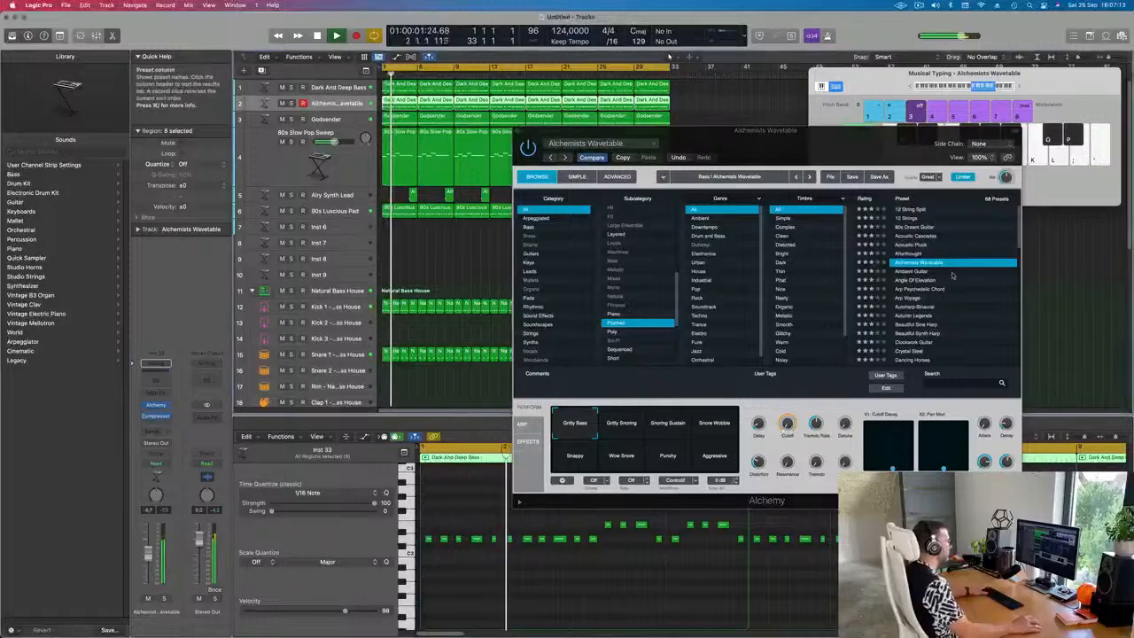
{"action": "left_click", "coordinate": [916, 281]}
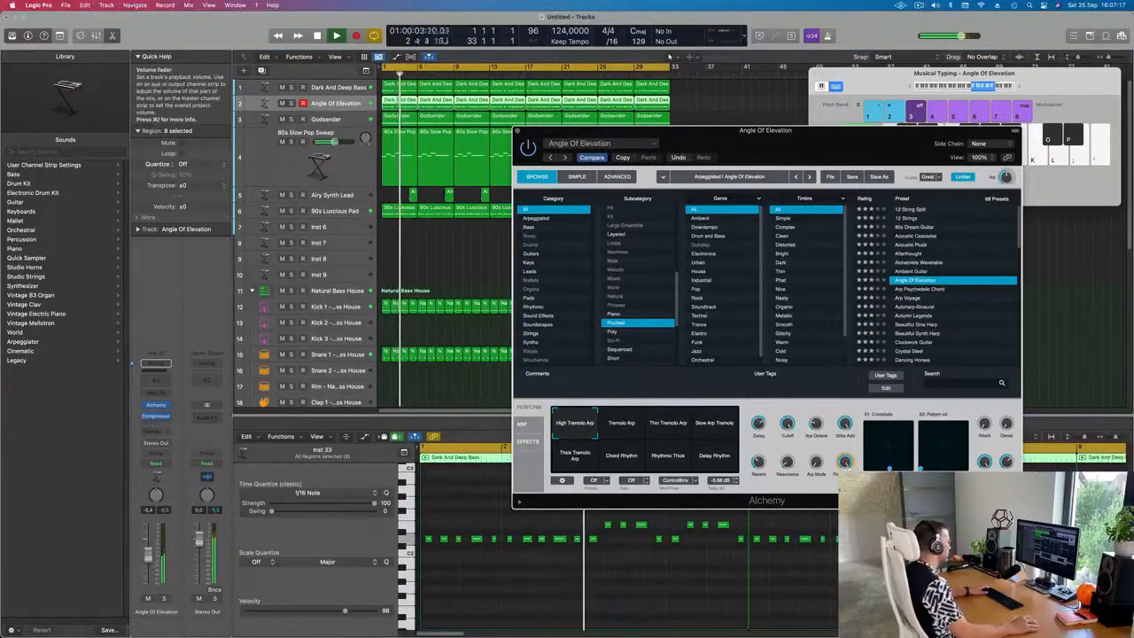
Compare the Angle Of Elevation track soloed and in the mix, and set its volume to -4.5 dB.
{"action": "left_click_drag", "start_coordinate": [155, 587], "coordinate": [155, 585]}
{"action": "left_click", "coordinate": [163, 600]}
{"action": "key", "text": "space"}
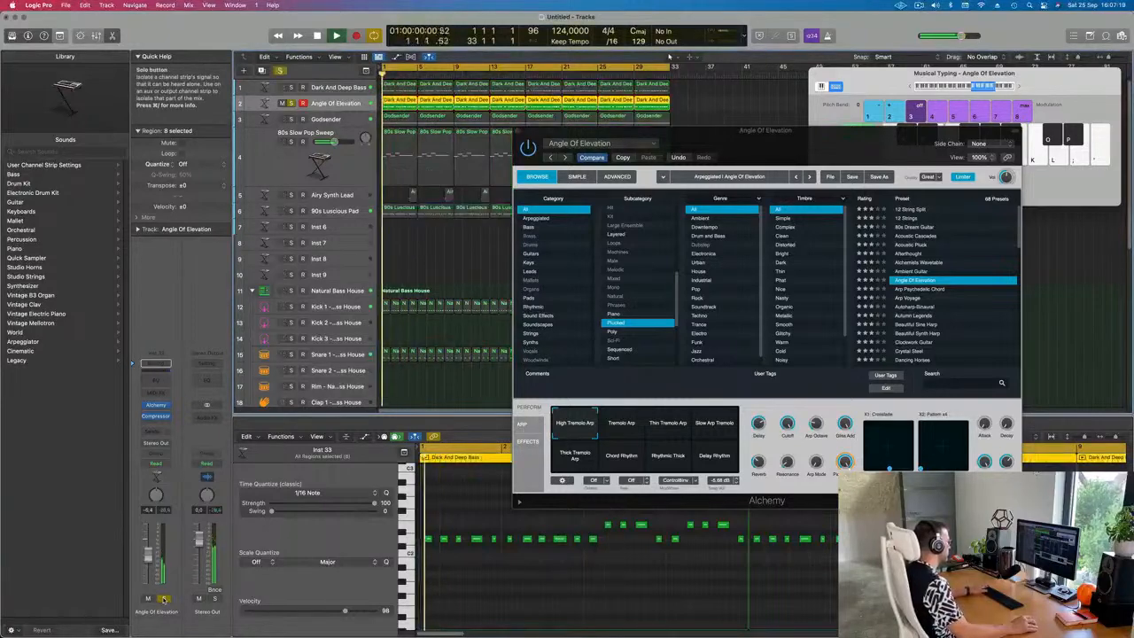
{"action": "left_click", "coordinate": [163, 600]}
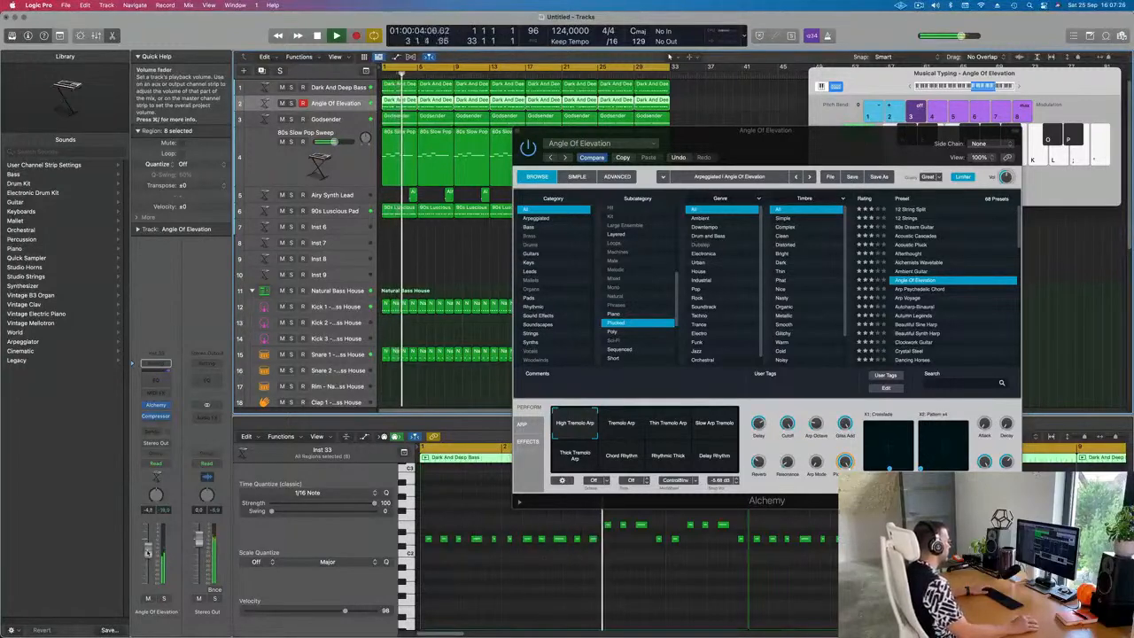
{"action": "left_click", "coordinate": [163, 600]}
{"action": "left_click", "coordinate": [163, 600]}
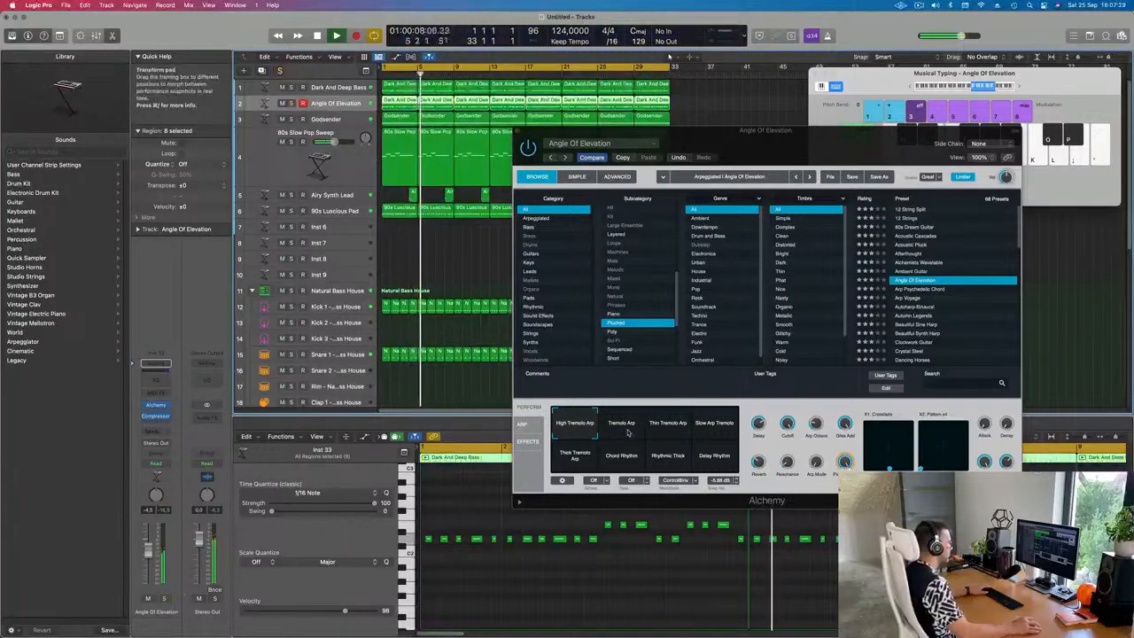
Audition the Thin Tremolo Arp and Delay Rhythm variations, return to High Tremolo Arp and close Alchemy.
{"action": "left_click", "coordinate": [633, 423]}
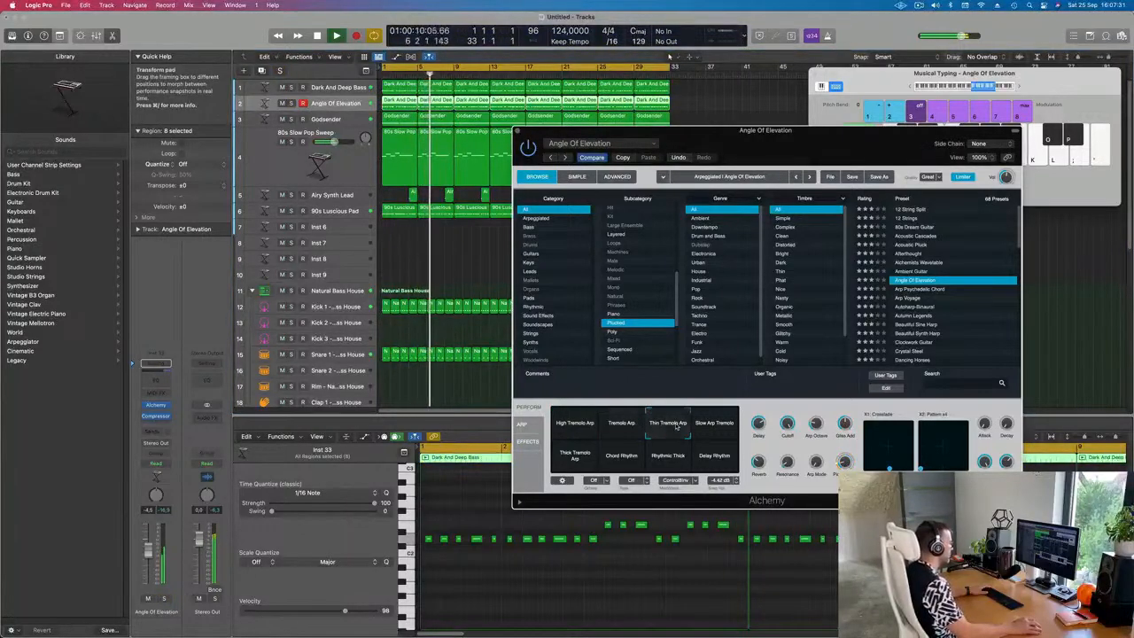
{"action": "left_click", "coordinate": [713, 460]}
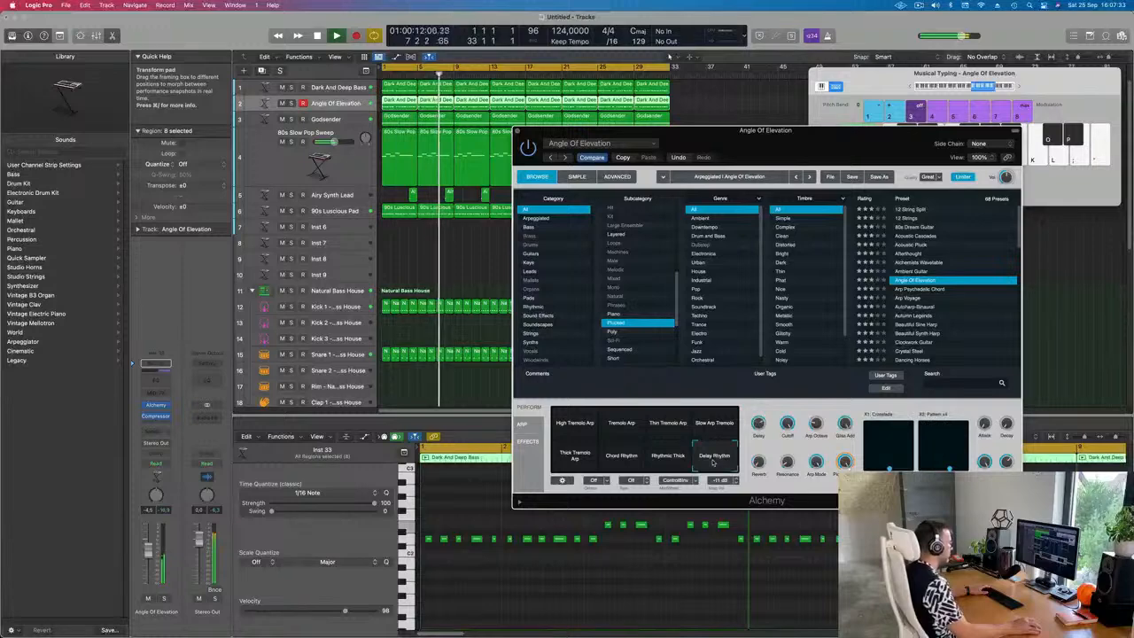
{"action": "left_click", "coordinate": [558, 429]}
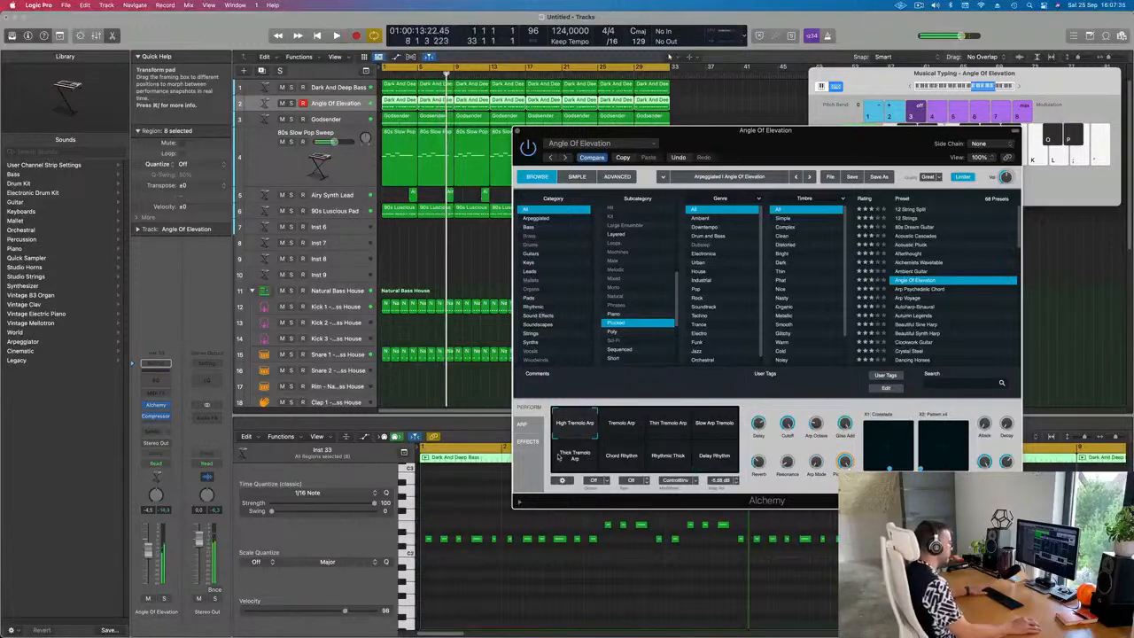
{"action": "left_click_drag", "start_coordinate": [554, 166], "coordinate": [468, 232]}
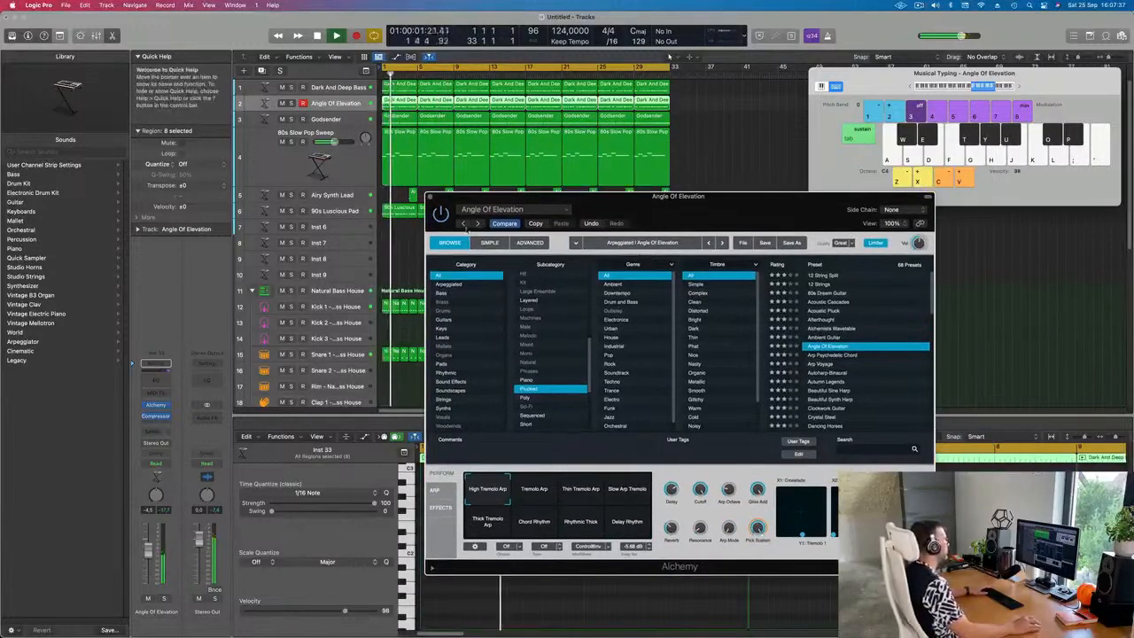
{"action": "left_click", "coordinate": [431, 196]}
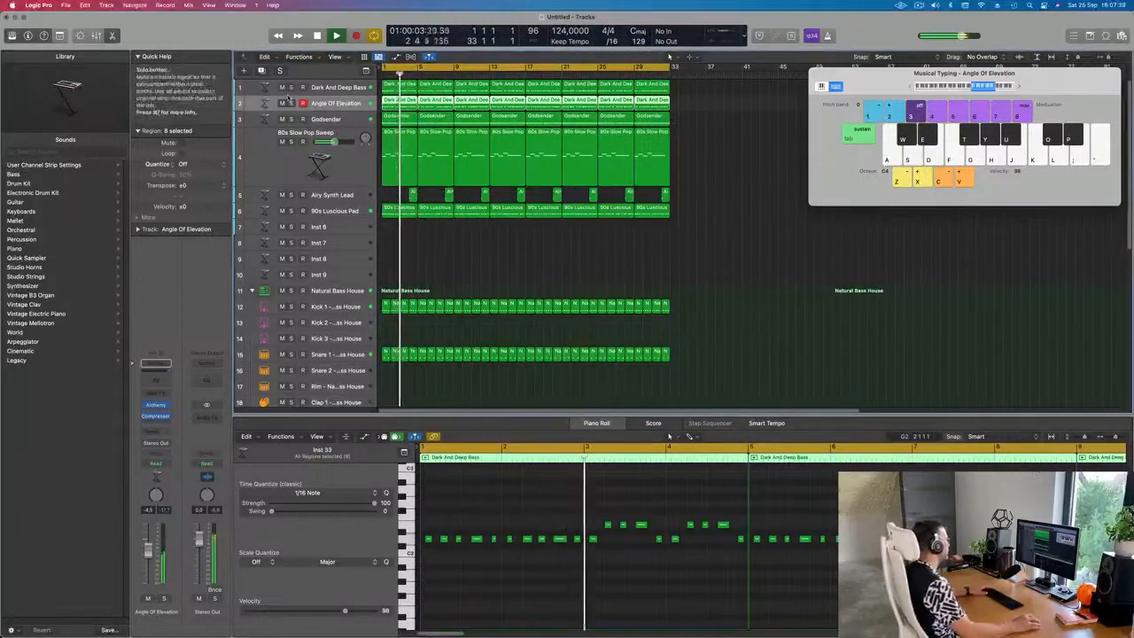
Mute the 80s Slow Pop Sweep track and select it while listening to the arrangement.
{"action": "left_click", "coordinate": [281, 142]}
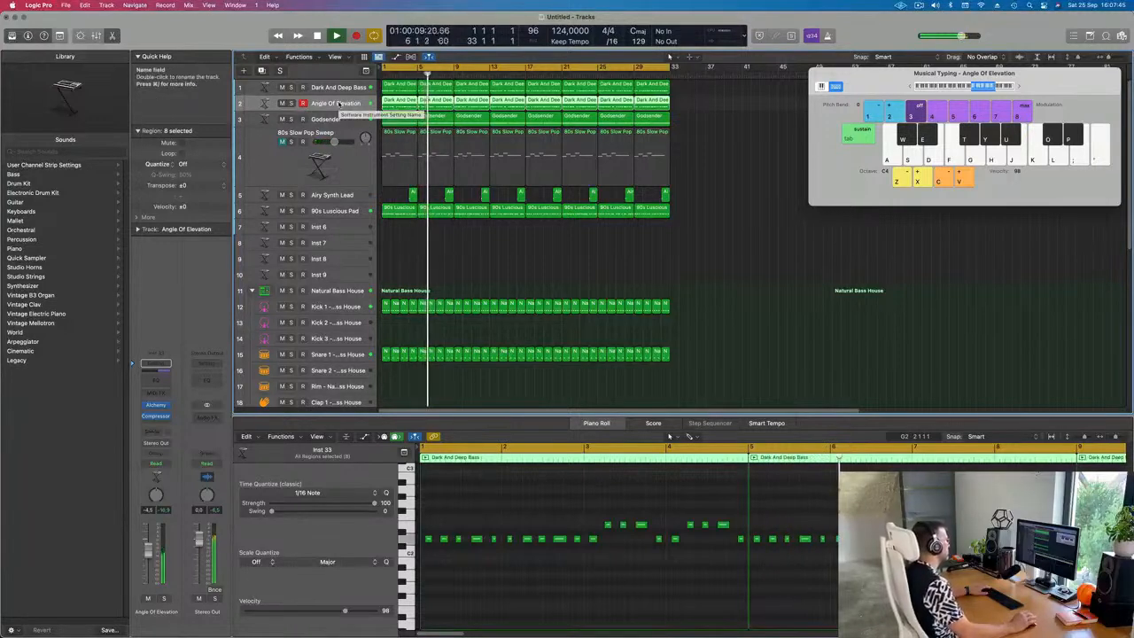
{"action": "left_click", "coordinate": [341, 173]}
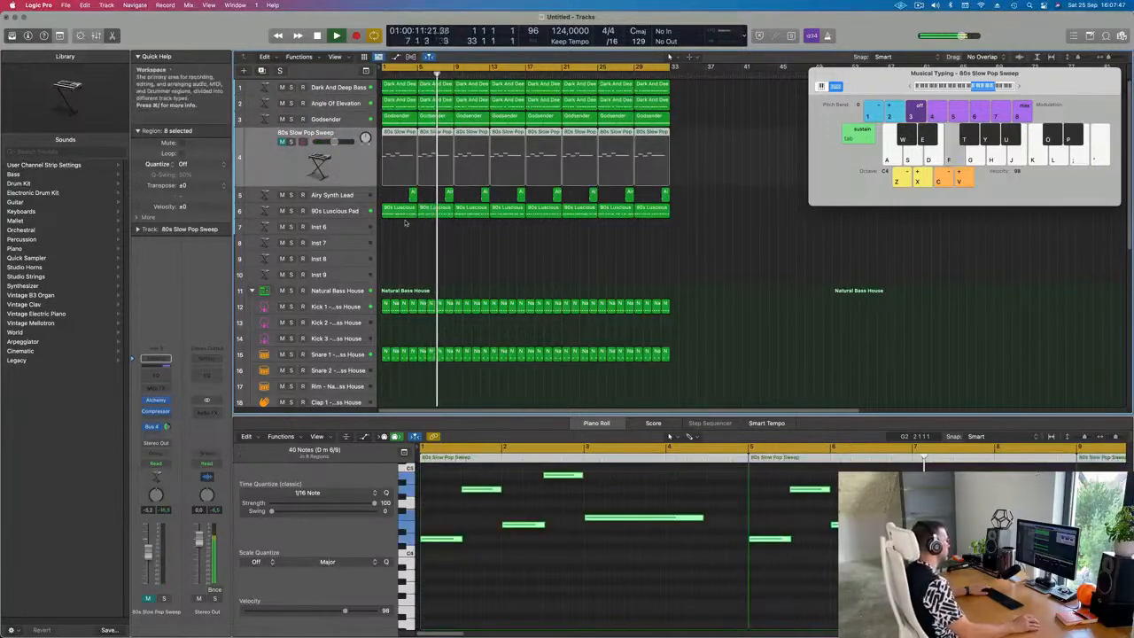
{"action": "key", "text": "super+Left"}
{"action": "key", "text": "super+Left"}
{"action": "left_click", "coordinate": [527, 257]}
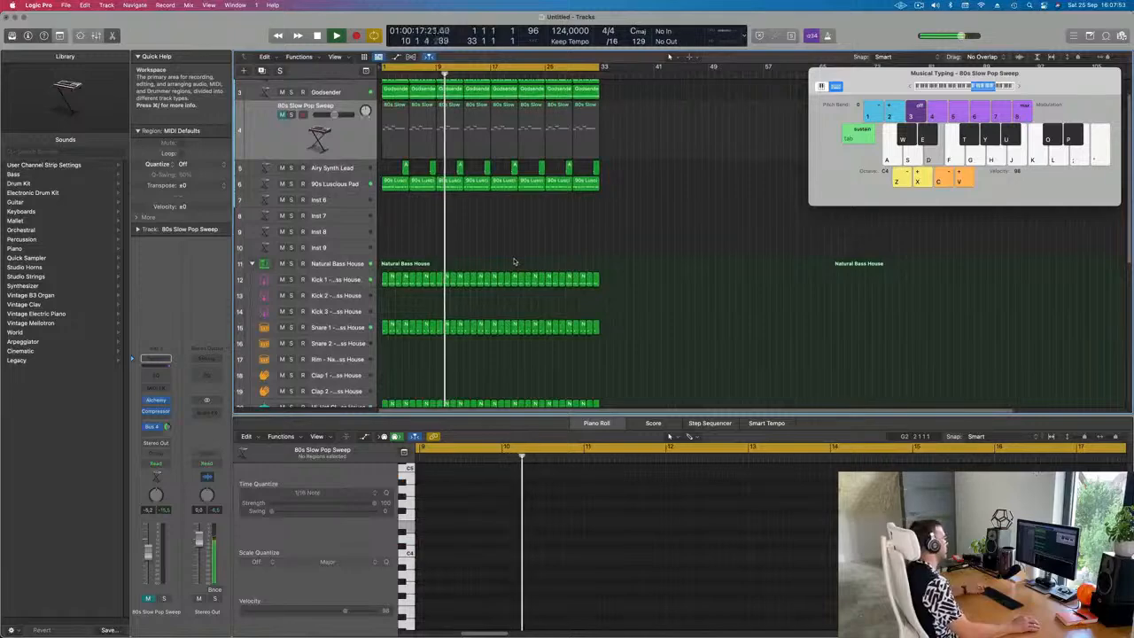
Audition the Shaker drum track, set its volume to -16.9 dB and raise its Bus 2 delay send.
{"action": "scroll", "coordinate": [510, 266], "scroll_direction": "down", "scroll_amount": 5}
{"action": "scroll", "coordinate": [501, 285], "scroll_direction": "down", "scroll_amount": 5}
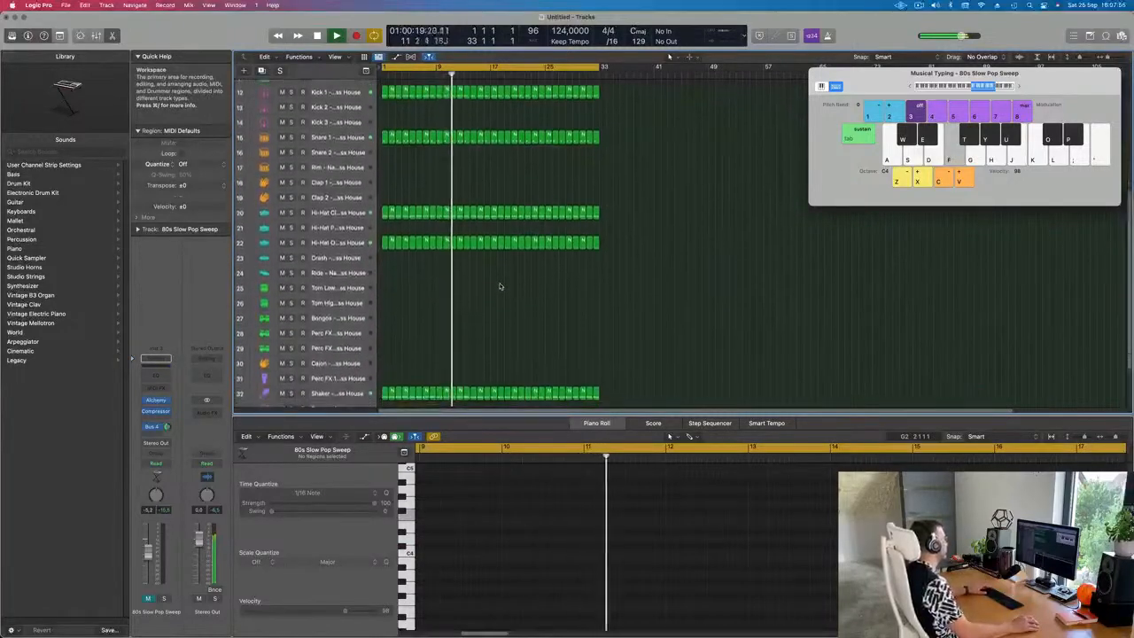
{"action": "left_click", "coordinate": [328, 196]}
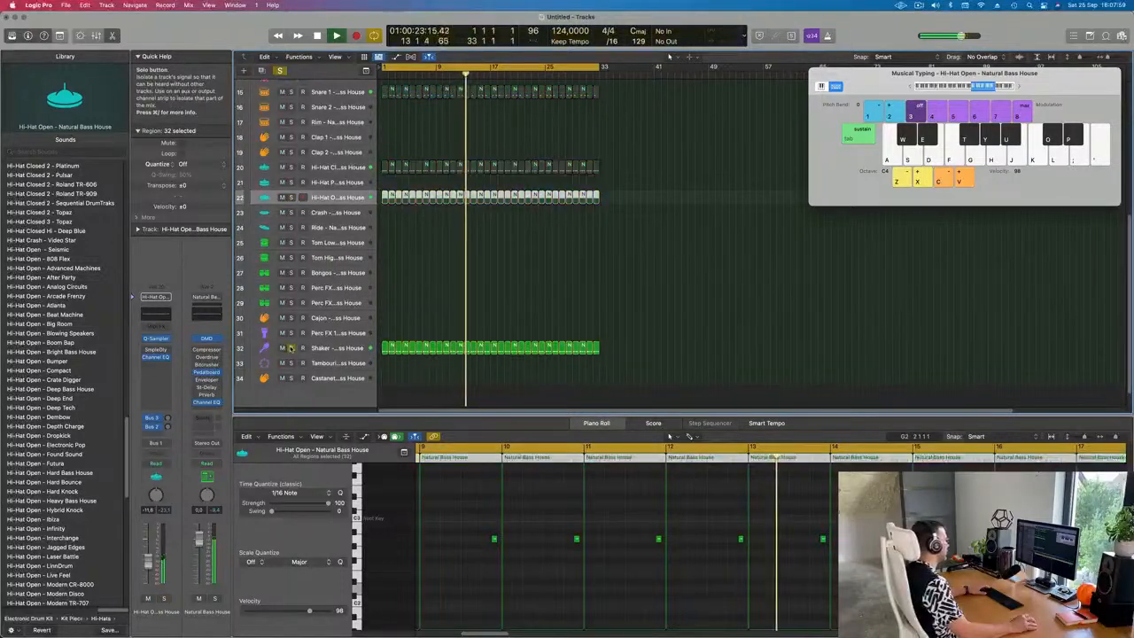
{"action": "left_click", "coordinate": [328, 347]}
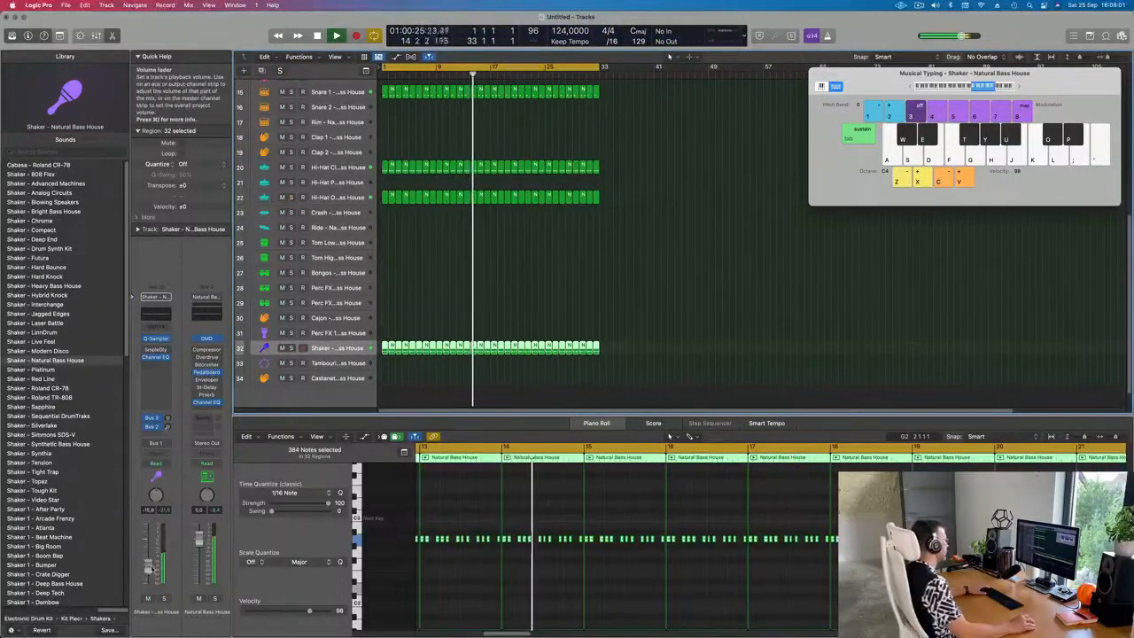
{"action": "key", "text": "space"}
{"action": "key", "text": "space"}
{"action": "left_click_drag", "start_coordinate": [167, 427], "coordinate": [174, 442]}
{"action": "scroll", "coordinate": [620, 259], "scroll_direction": "up", "scroll_amount": 10}
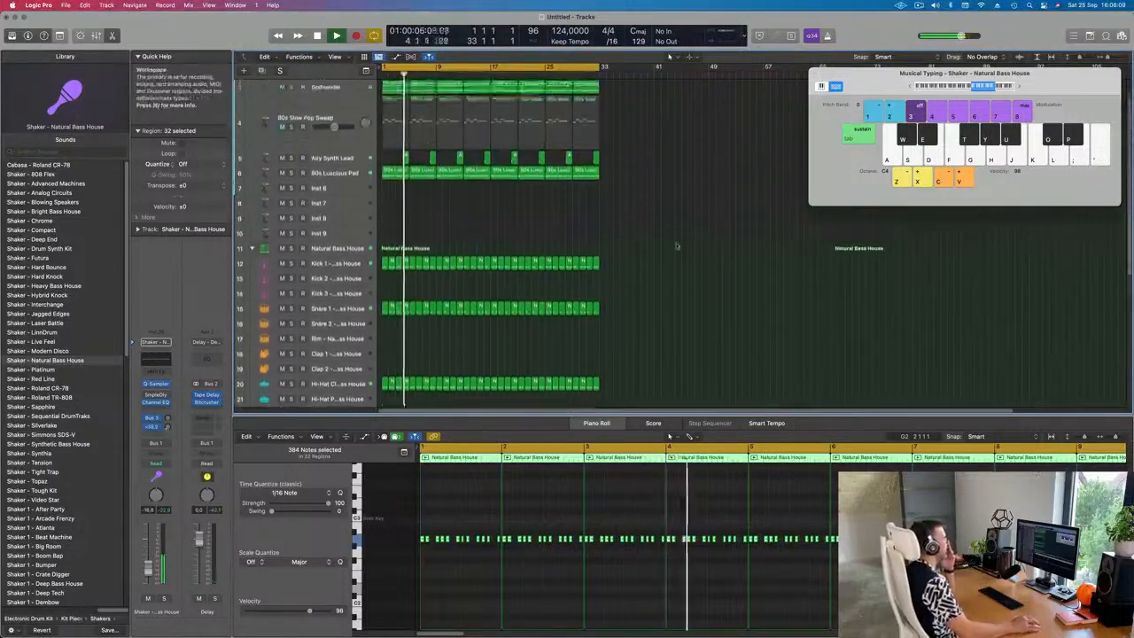
{"action": "left_click", "coordinate": [333, 131]}
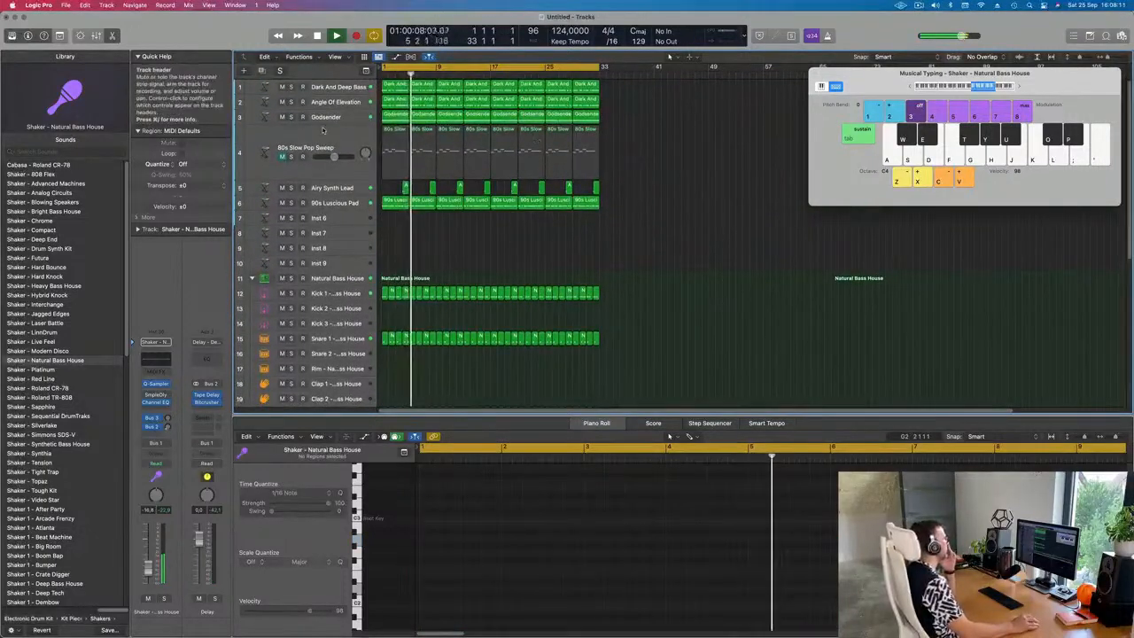
Unmute the 80s Slow Pop Sweep track and repeat all regions once, extending the arrangement to bar 65.
{"action": "left_click", "coordinate": [282, 158]}
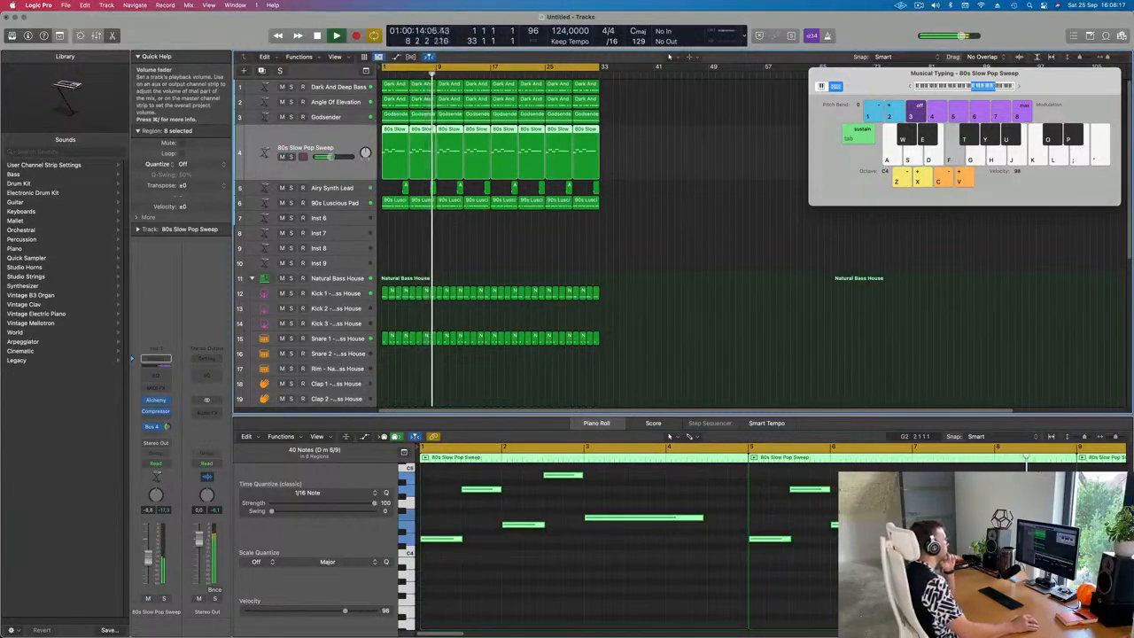
{"action": "left_click", "coordinate": [637, 325]}
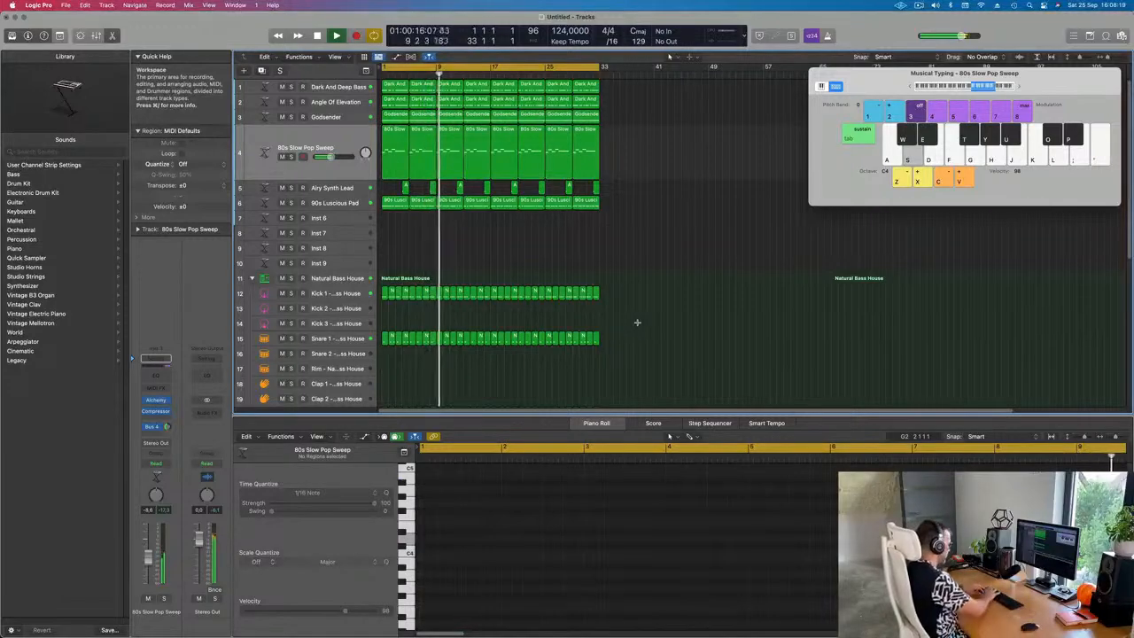
{"action": "key", "text": "super+a"}
{"action": "key", "text": "super+r"}
{"action": "key", "text": "super+Left"}
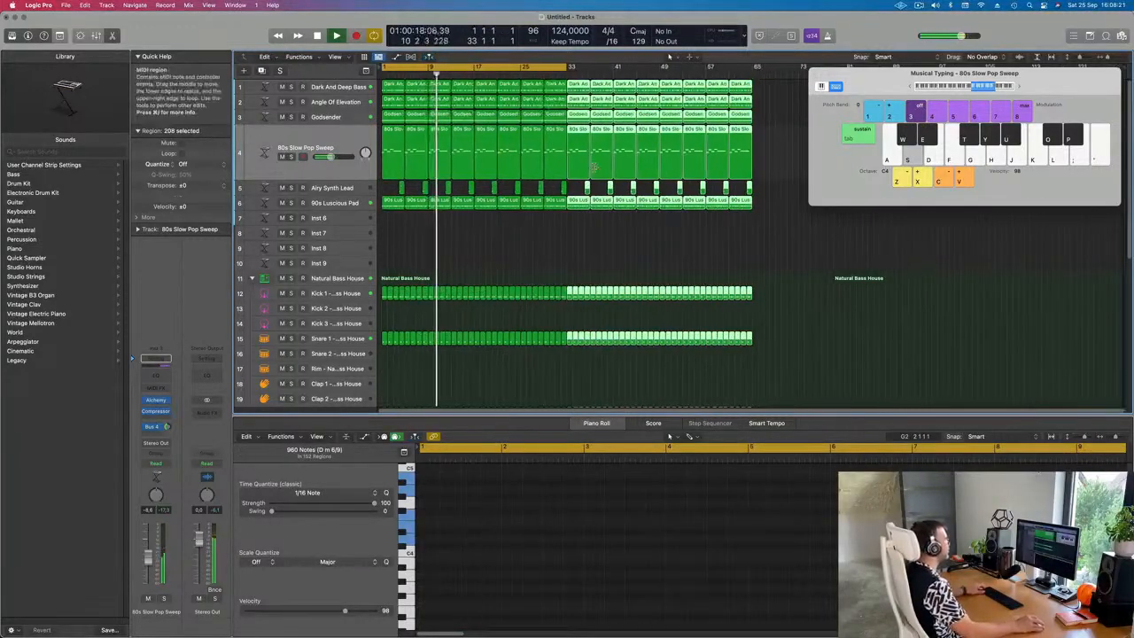
Show the secondary time ruler above the tracks and extend the cycle range to bar 65.
{"action": "left_click", "coordinate": [337, 56]}
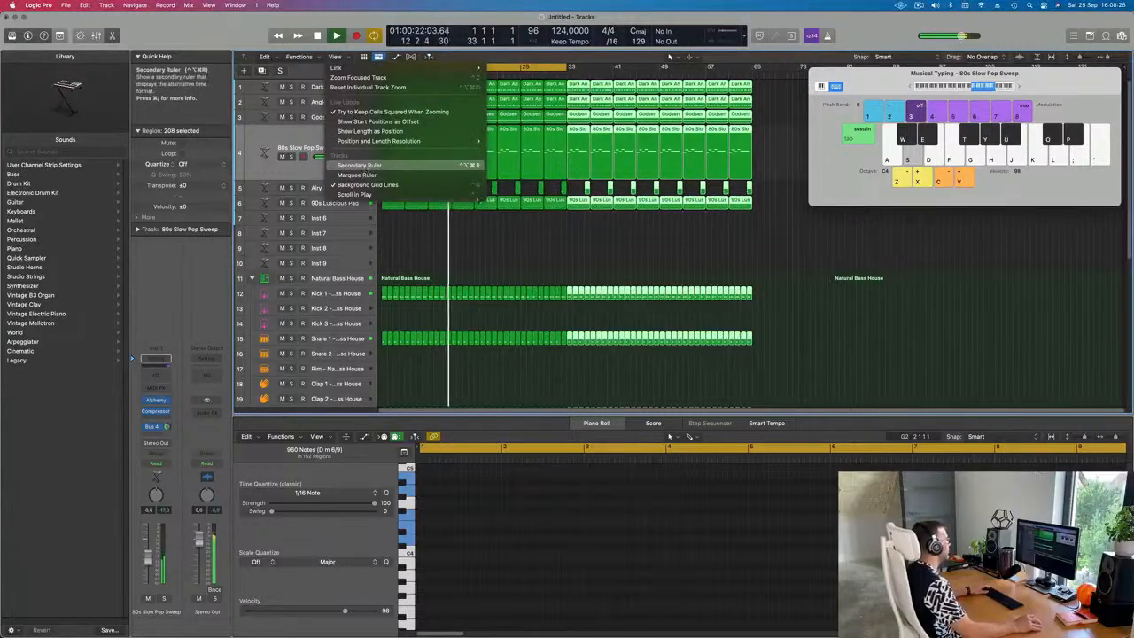
{"action": "left_click", "coordinate": [357, 175]}
{"action": "left_click_drag", "start_coordinate": [567, 74], "coordinate": [755, 99]}
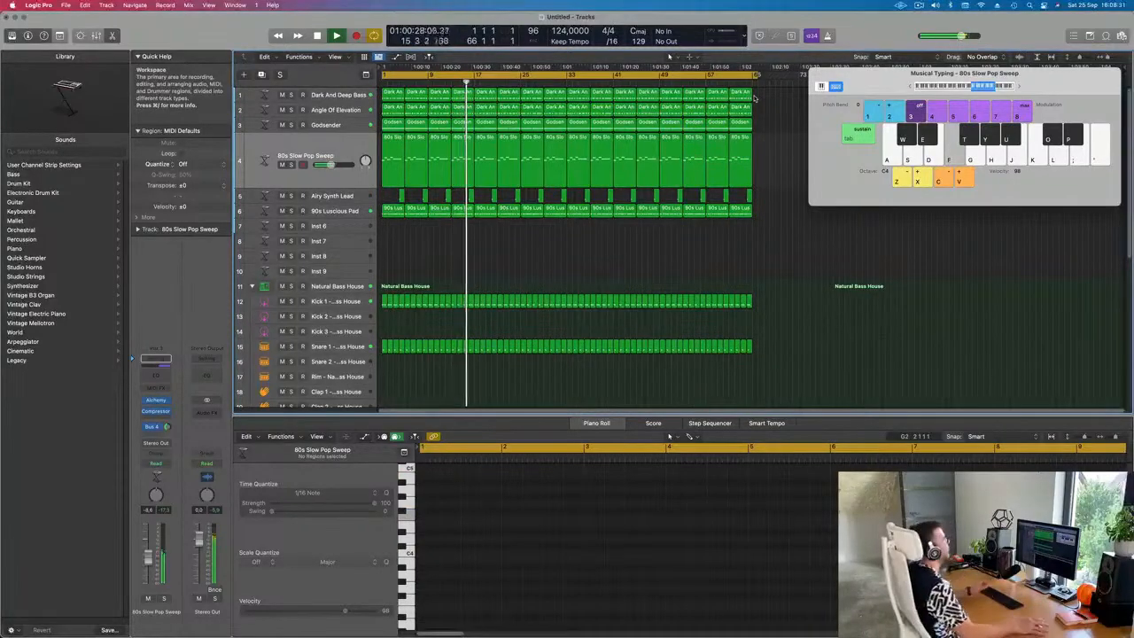
{"action": "left_click_drag", "start_coordinate": [756, 76], "coordinate": [753, 77]}
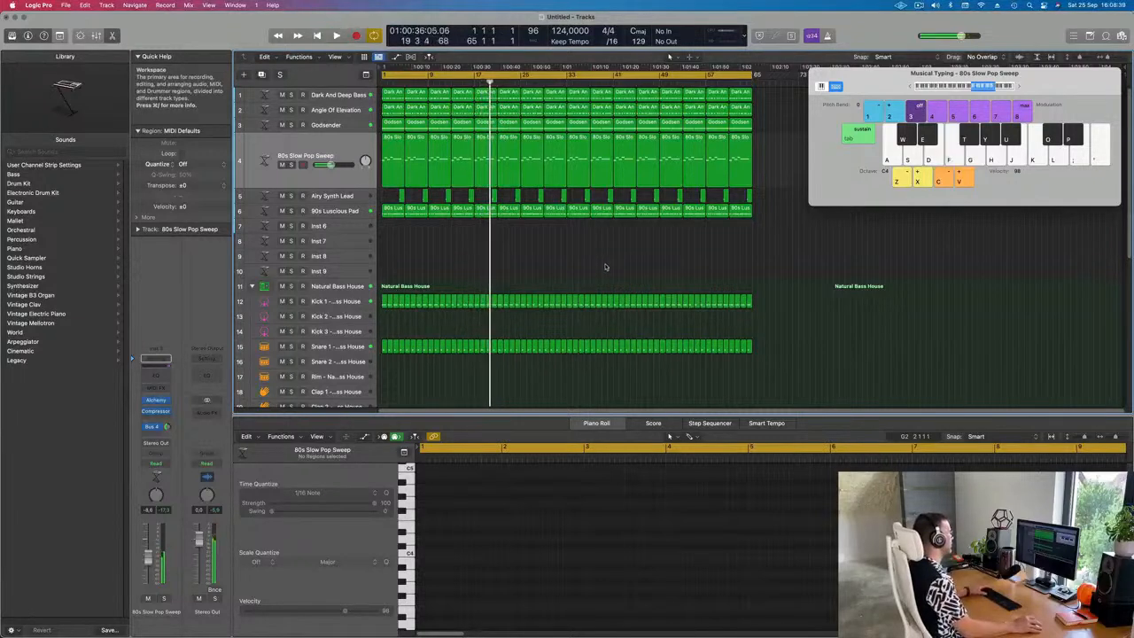
Play the arrangement from the beginning and mute the 80s Slow Pop Sweep track.
{"action": "key", "text": "Return"}
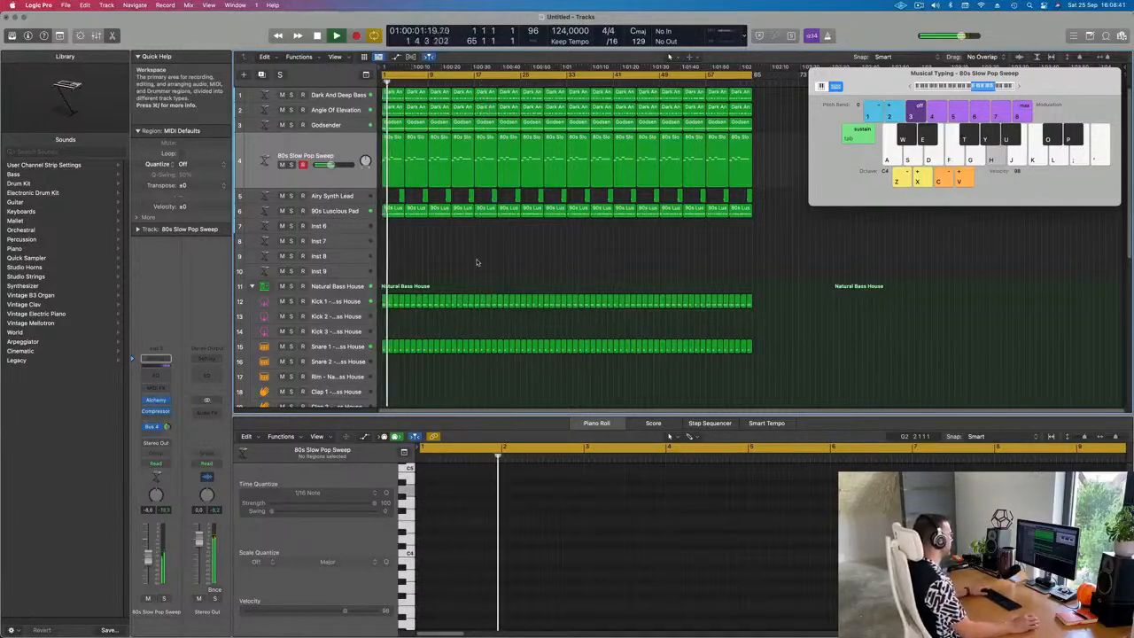
{"action": "key", "text": "Return"}
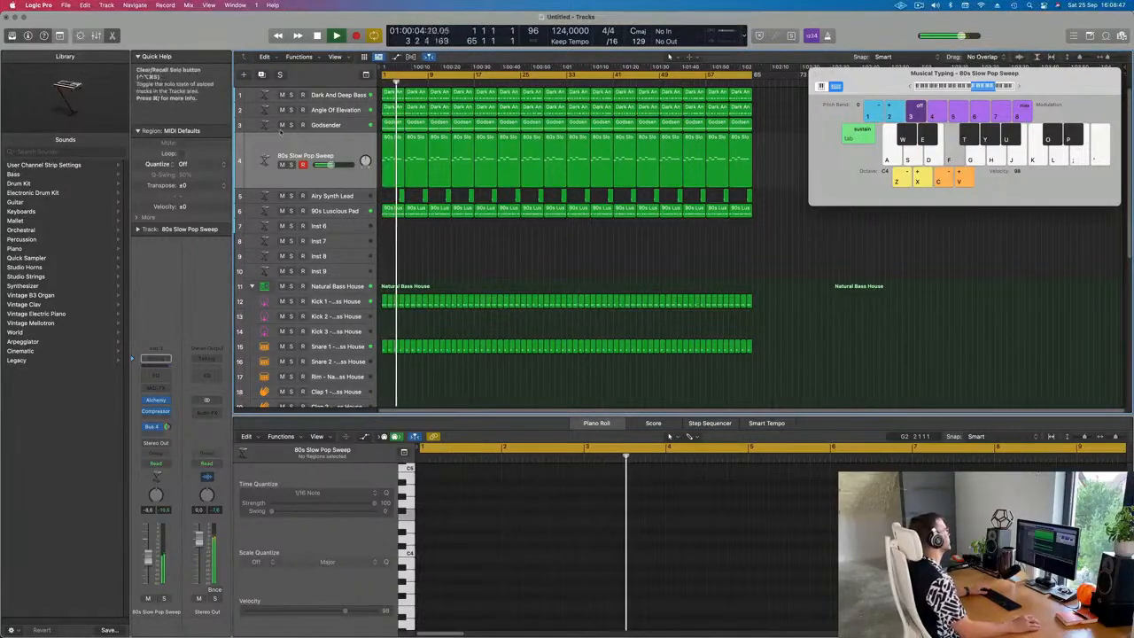
{"action": "left_click", "coordinate": [281, 164]}
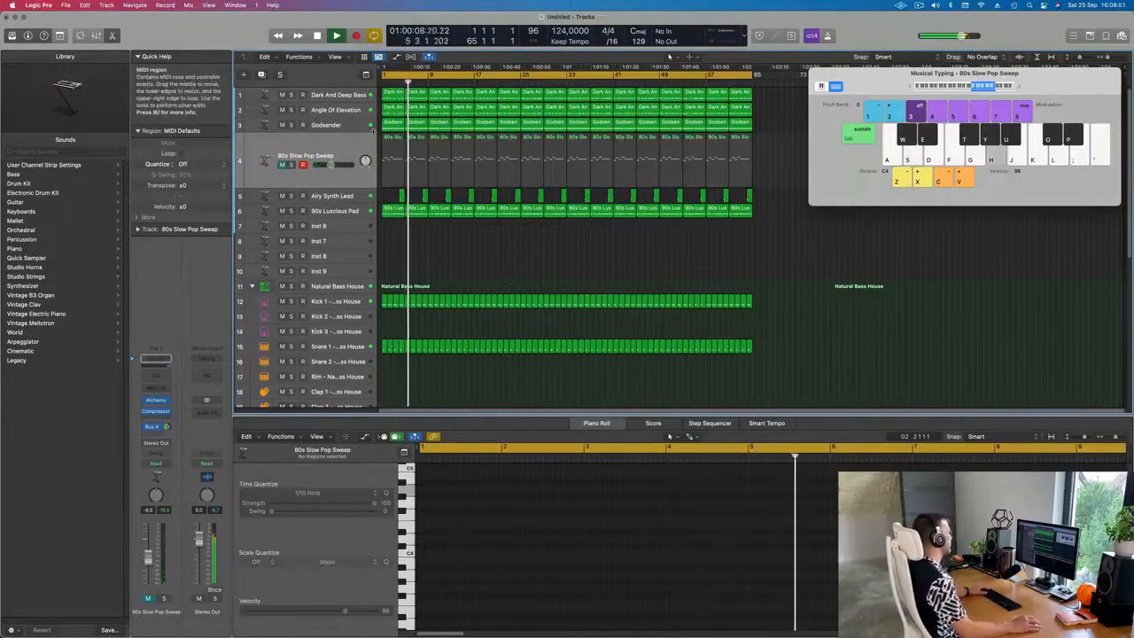
Check the Godsender track soloed and muted, and mute the Airy Synth Lead and 90s Luscious Pad tracks.
{"action": "left_click", "coordinate": [291, 125]}
{"action": "left_click", "coordinate": [291, 125]}
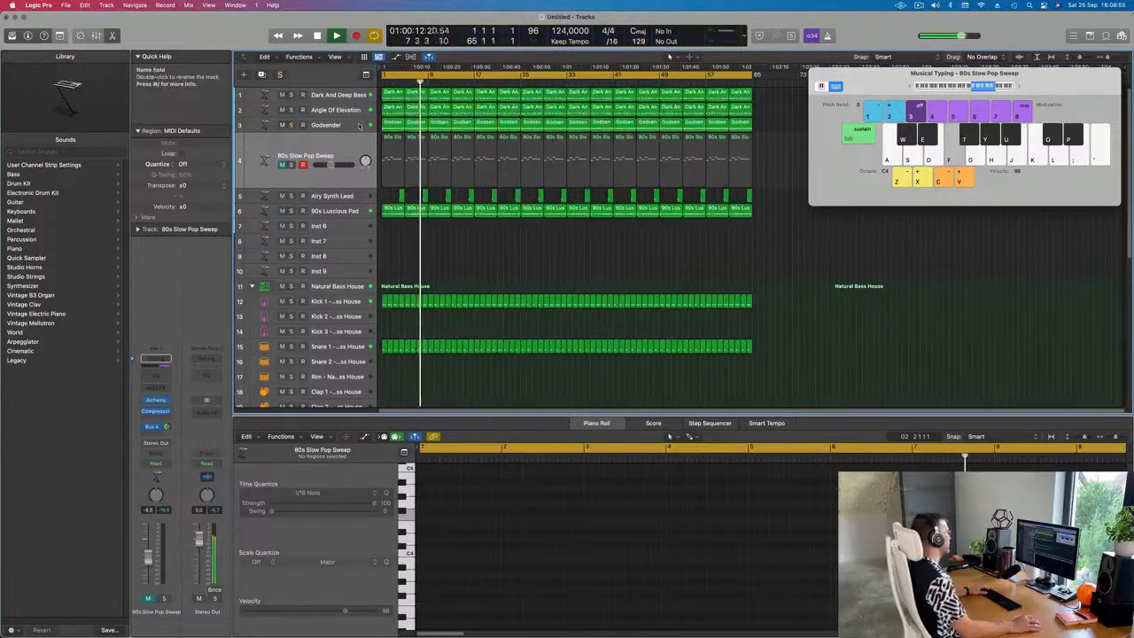
{"action": "left_click", "coordinate": [281, 125]}
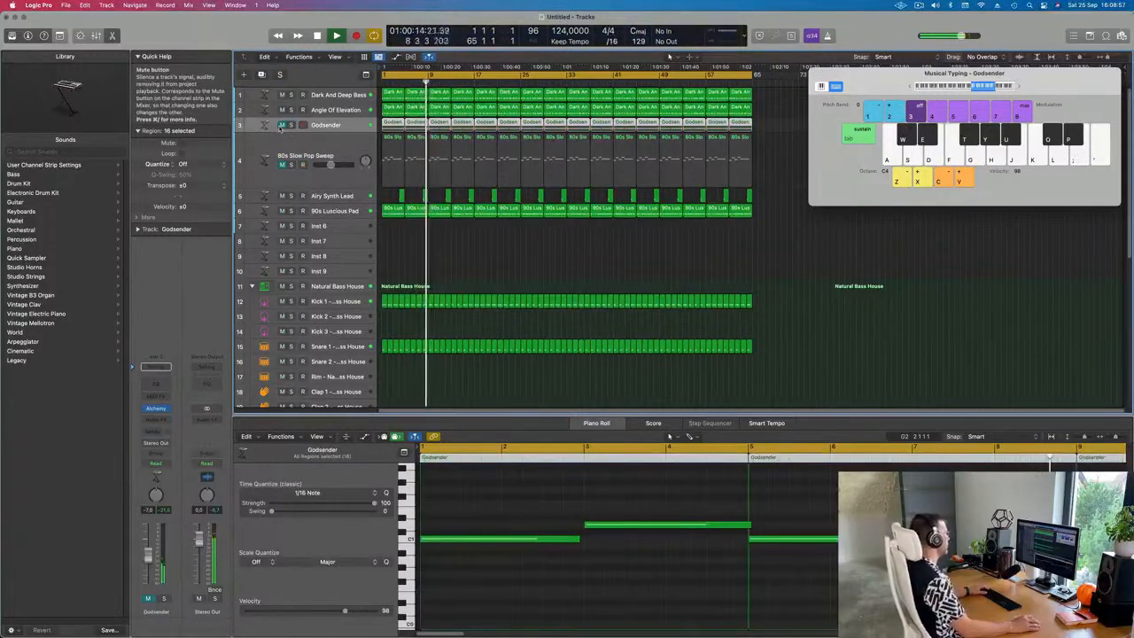
{"action": "left_click", "coordinate": [281, 125]}
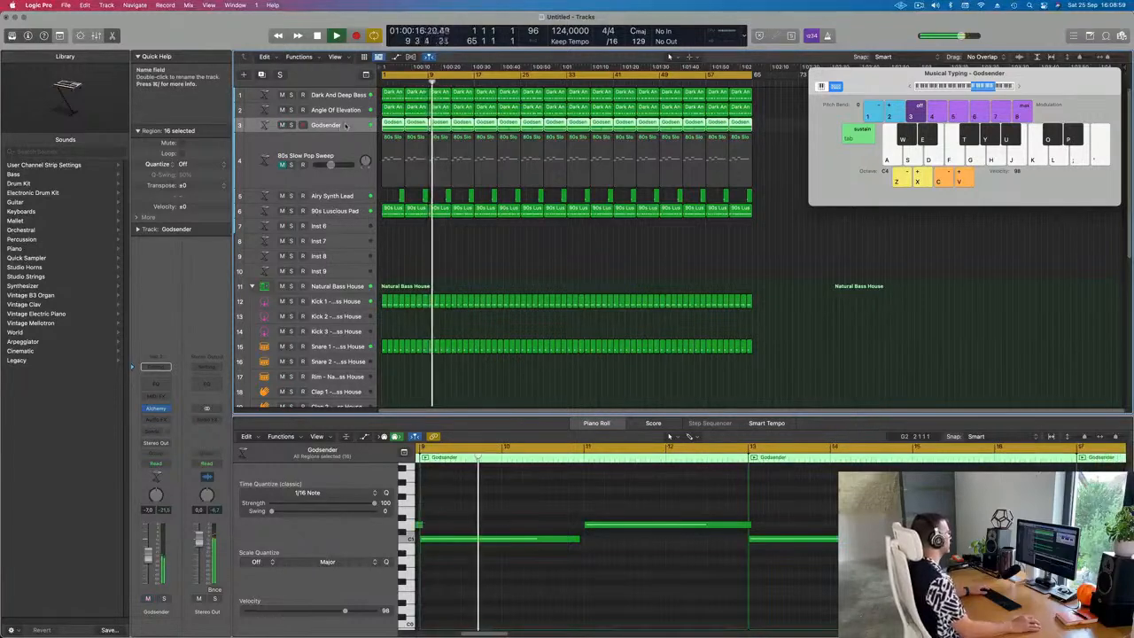
{"action": "left_click", "coordinate": [353, 196]}
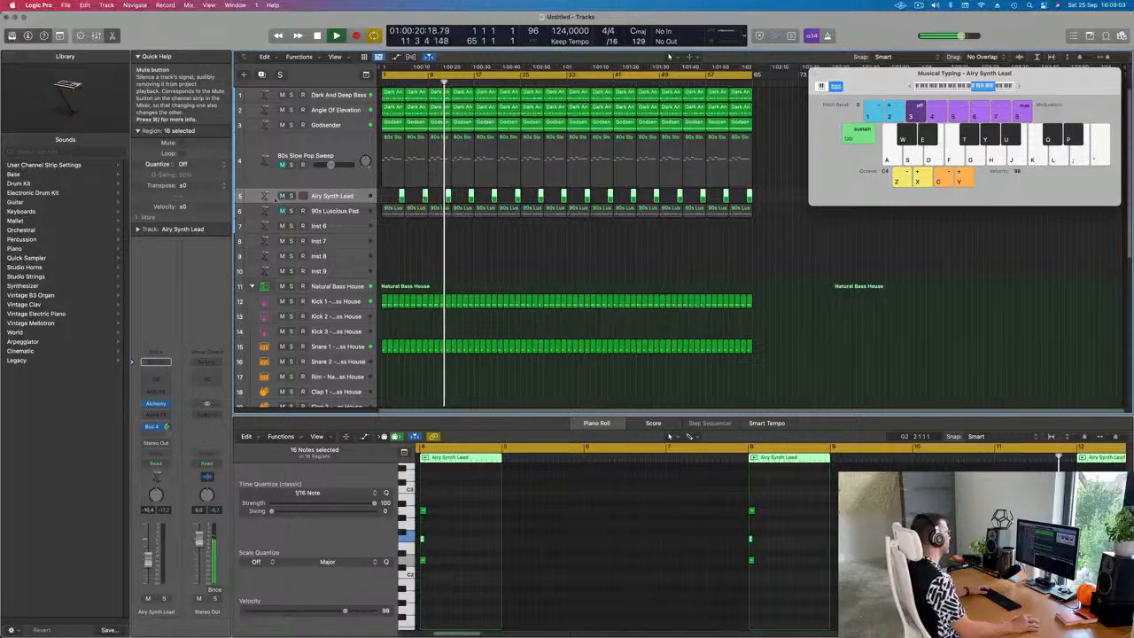
{"action": "left_click", "coordinate": [282, 196]}
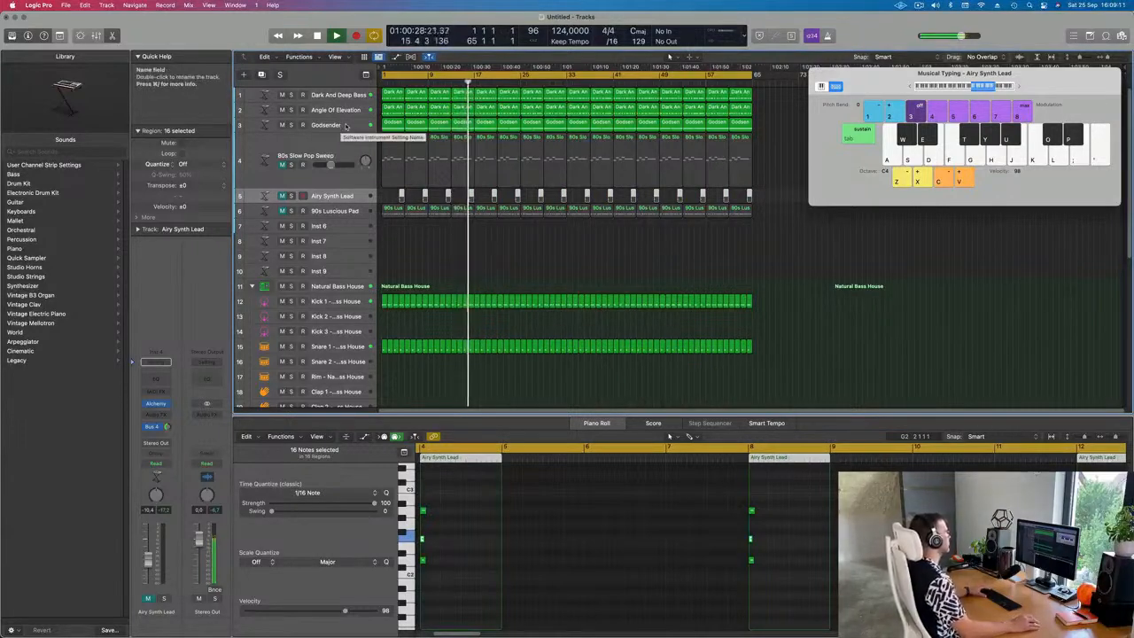
Duplicate the Godsender track with its settings and move the first Godsender region onto the new track.
{"action": "left_click", "coordinate": [346, 125]}
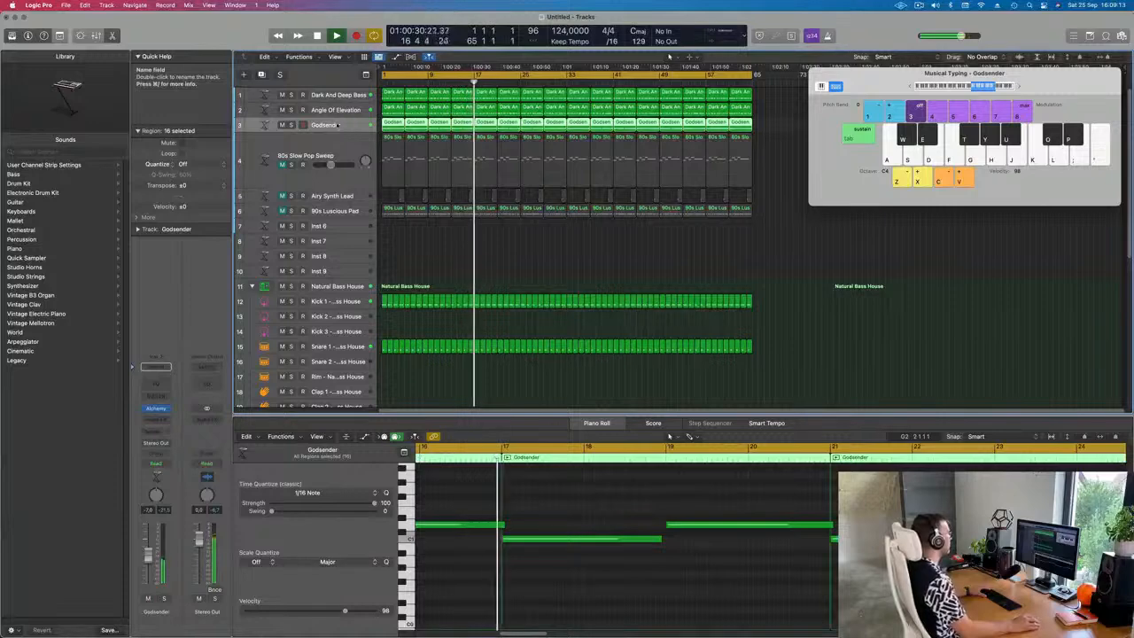
{"action": "key", "text": "super+d"}
{"action": "left_click", "coordinate": [395, 125]}
{"action": "left_click_drag", "start_coordinate": [391, 144], "coordinate": [392, 140]}
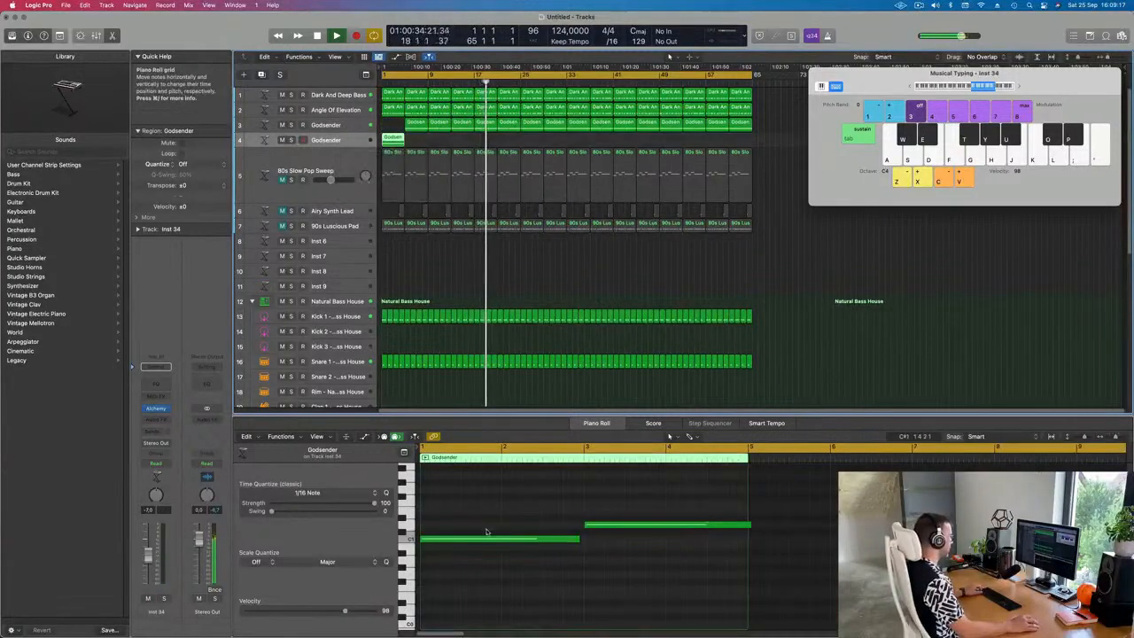
Adjust the region's two notes to end at bars 3 and 5, and copy both an octave higher.
{"action": "left_click_drag", "start_coordinate": [578, 539], "coordinate": [583, 538]}
{"action": "left_click", "coordinate": [747, 528]}
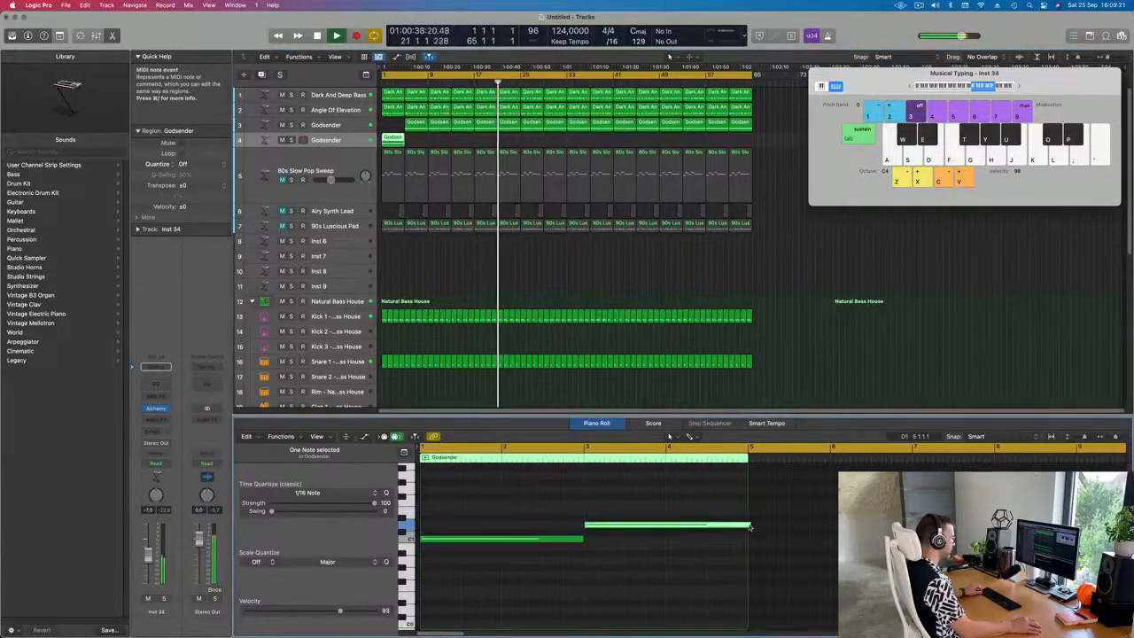
{"action": "scroll", "coordinate": [621, 541], "scroll_direction": "up", "scroll_amount": 2}
{"action": "left_click_drag", "start_coordinate": [507, 547], "coordinate": [624, 606]}
{"action": "left_click_drag", "start_coordinate": [557, 568], "coordinate": [556, 489]}
{"action": "key", "text": "space"}
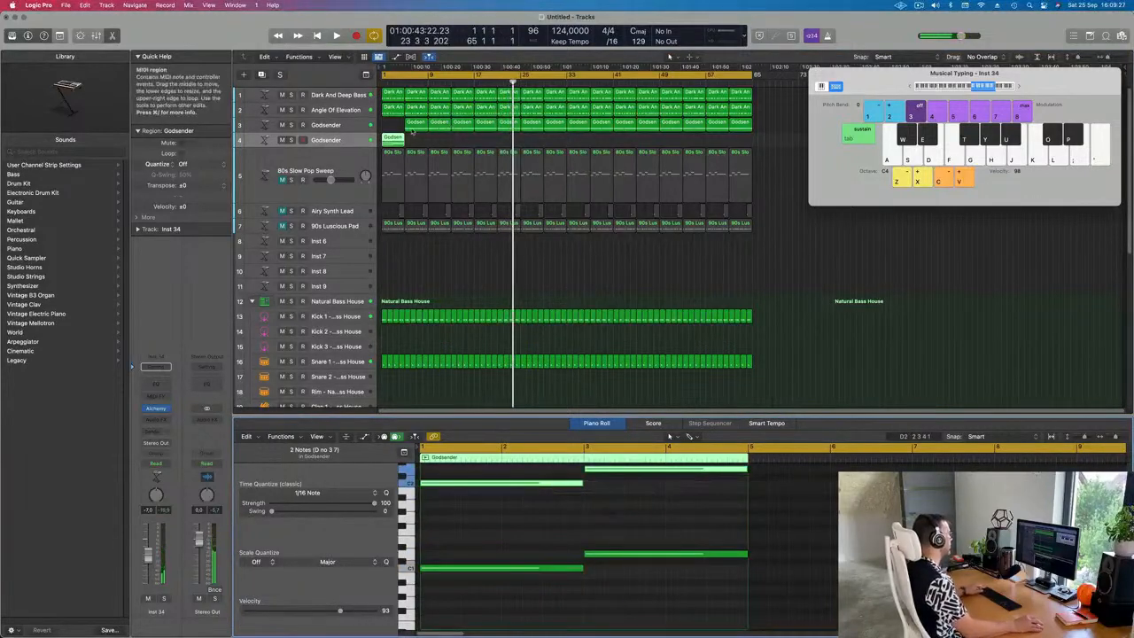
Fill the gap at bar 1 of the original Godsender track with its region and play from the start.
{"action": "key", "text": "BackSpace"}
{"action": "key", "text": "Return"}
{"action": "key", "text": "space"}
{"action": "key", "text": "super+z"}
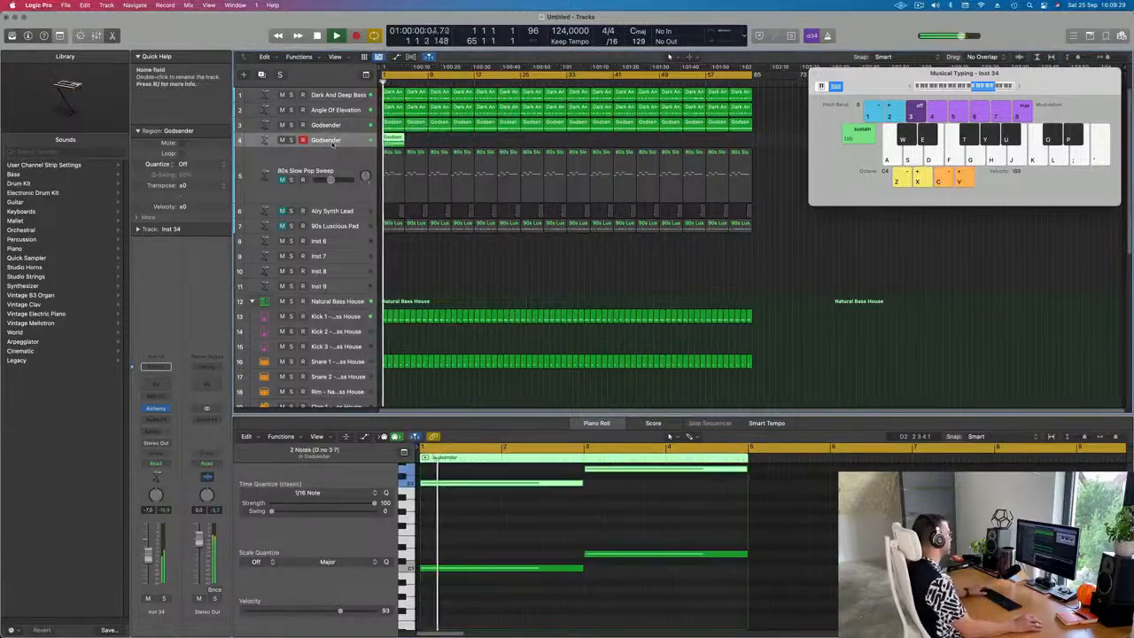
Insert an Arpeggiator MIDI effect on the duplicated Godsender track and move its window aside.
{"action": "left_click", "coordinate": [162, 397]}
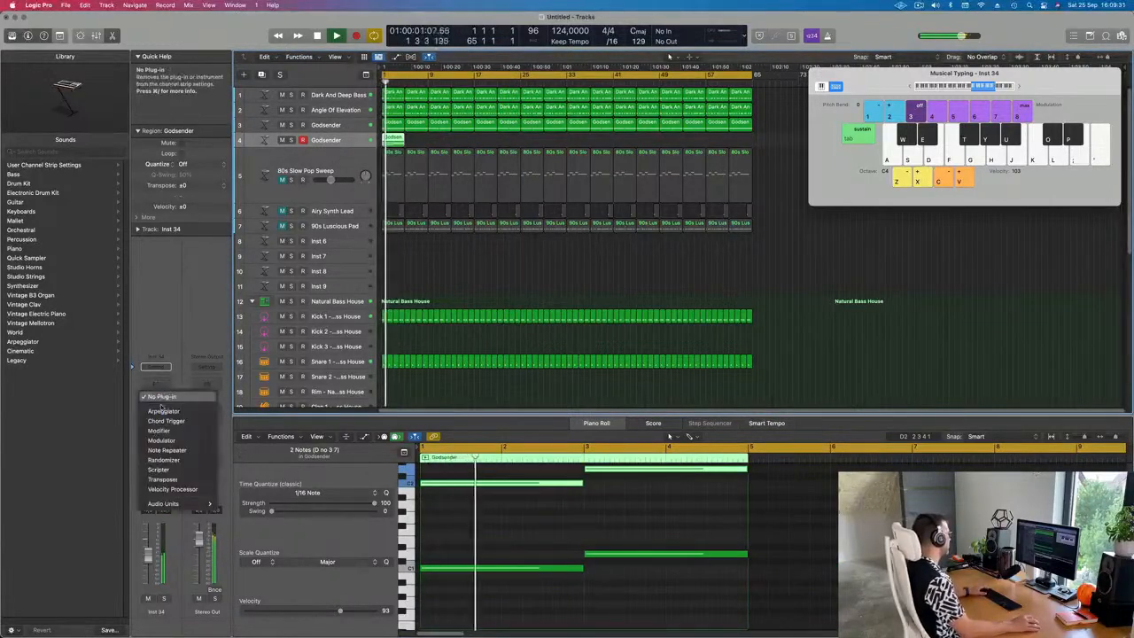
{"action": "left_click", "coordinate": [164, 411]}
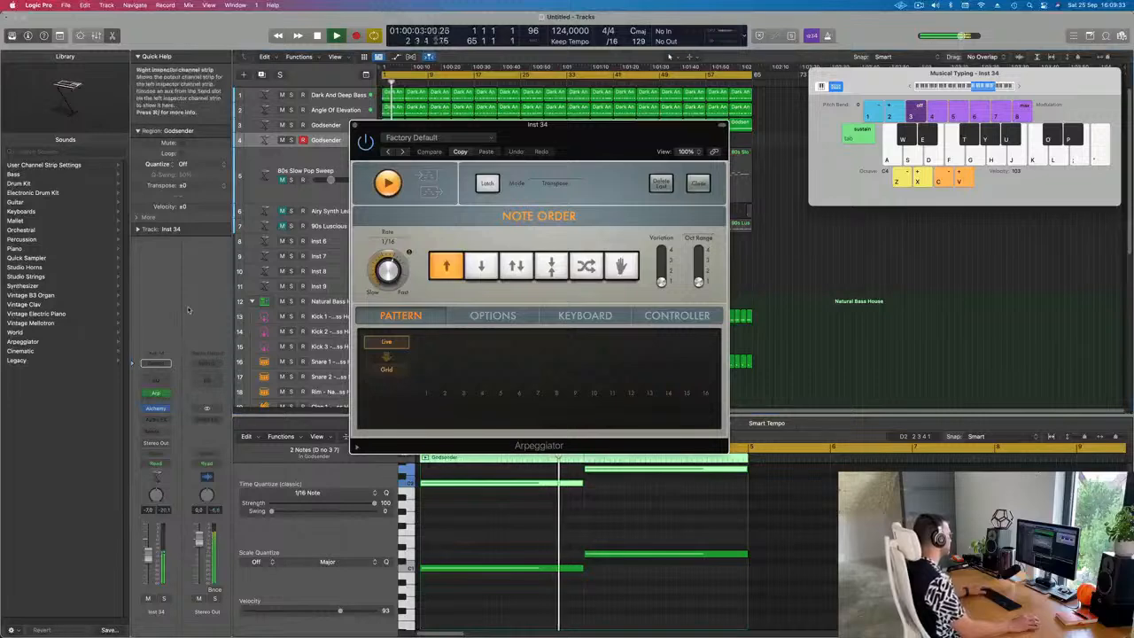
{"action": "left_click_drag", "start_coordinate": [495, 132], "coordinate": [817, 136]}
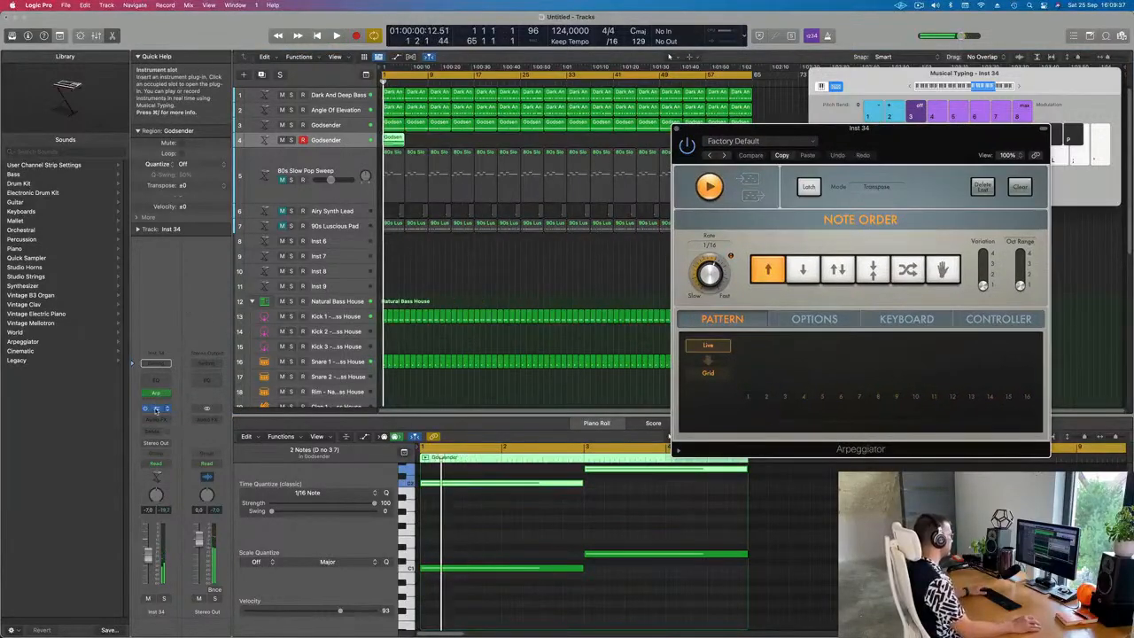
Open Alchemy on the duplicated track, load the Flute Step preset from the Keys category and play it.
{"action": "left_click", "coordinate": [156, 410]}
{"action": "left_click_drag", "start_coordinate": [583, 139], "coordinate": [803, 156]}
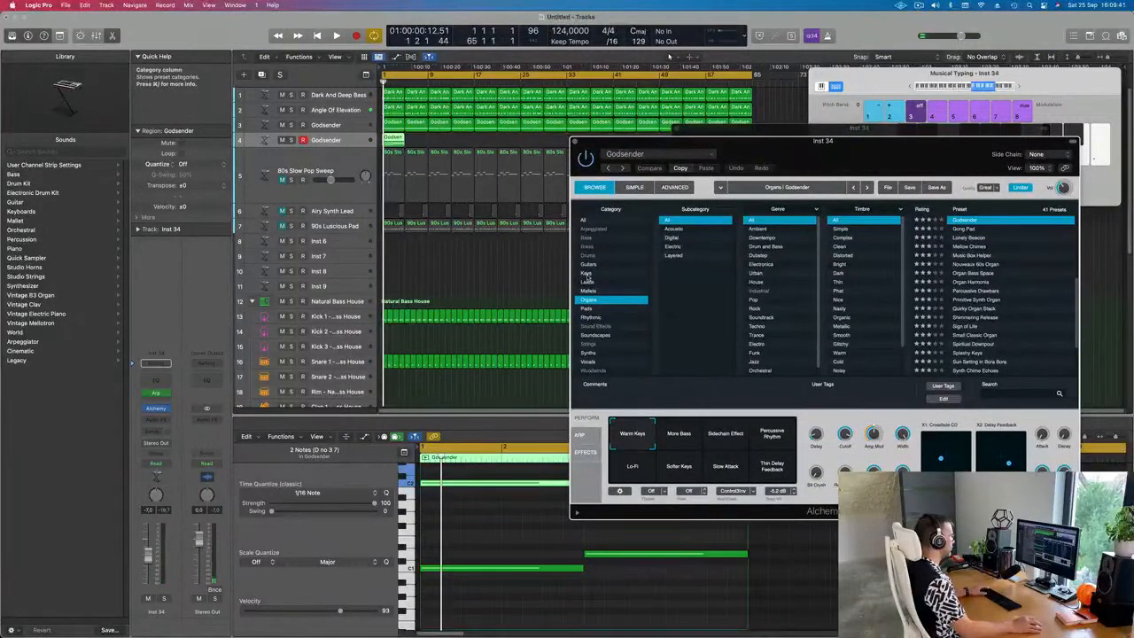
{"action": "scroll", "coordinate": [975, 346], "scroll_direction": "down", "scroll_amount": 10}
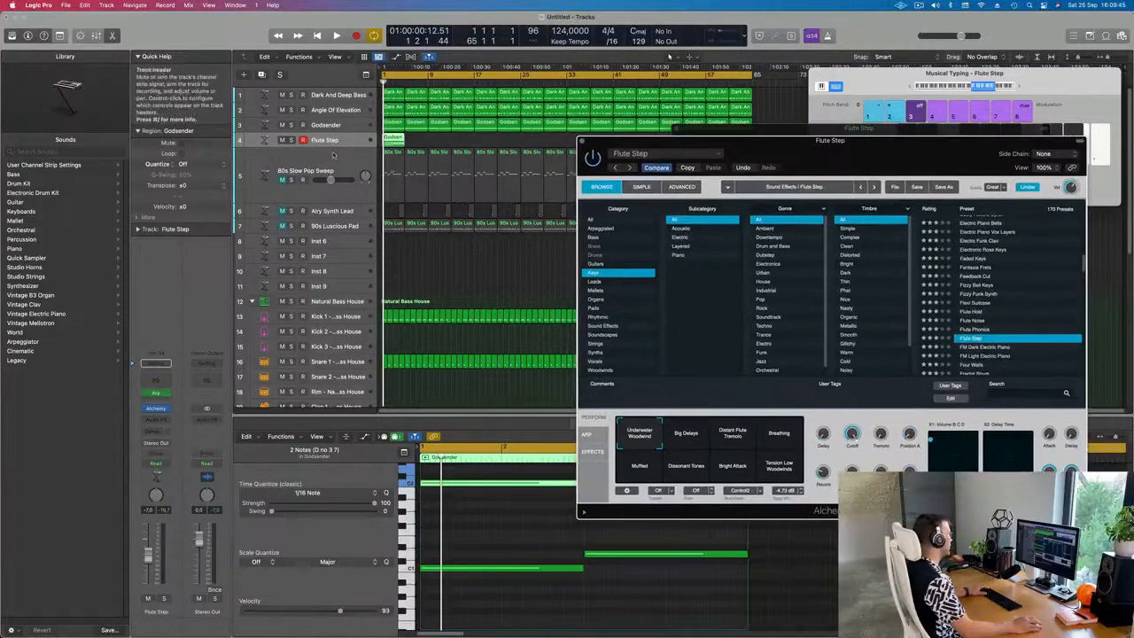
{"action": "key", "text": "space"}
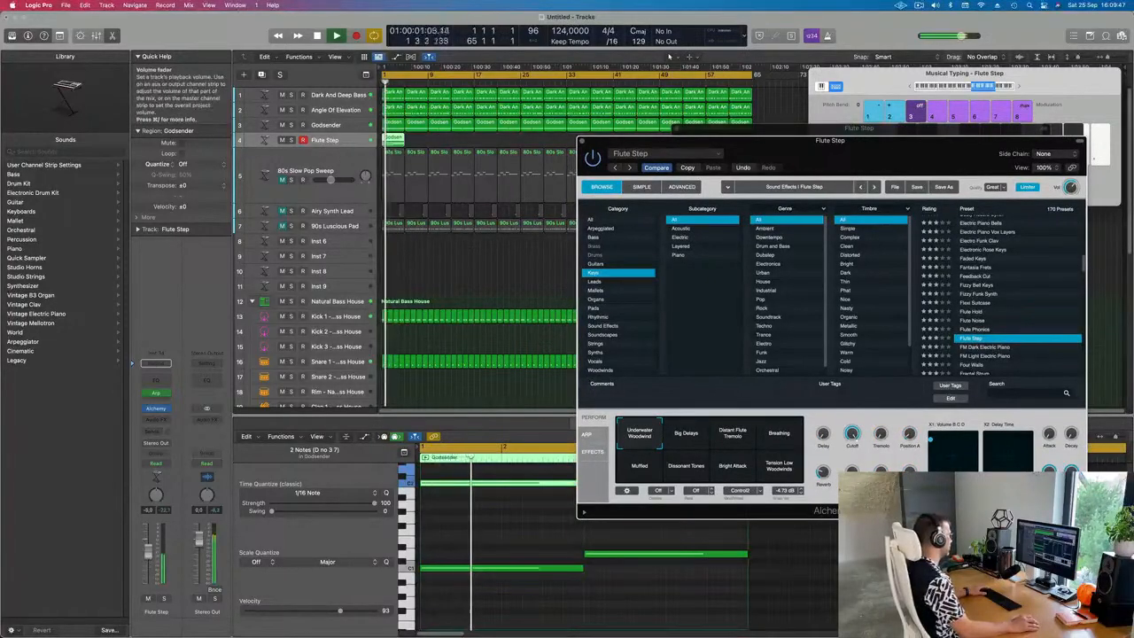
Select all four notes of the duplicated region and transpose them up one octave.
{"action": "left_click", "coordinate": [519, 563]}
{"action": "left_click", "coordinate": [518, 563]}
{"action": "key", "text": "super+a"}
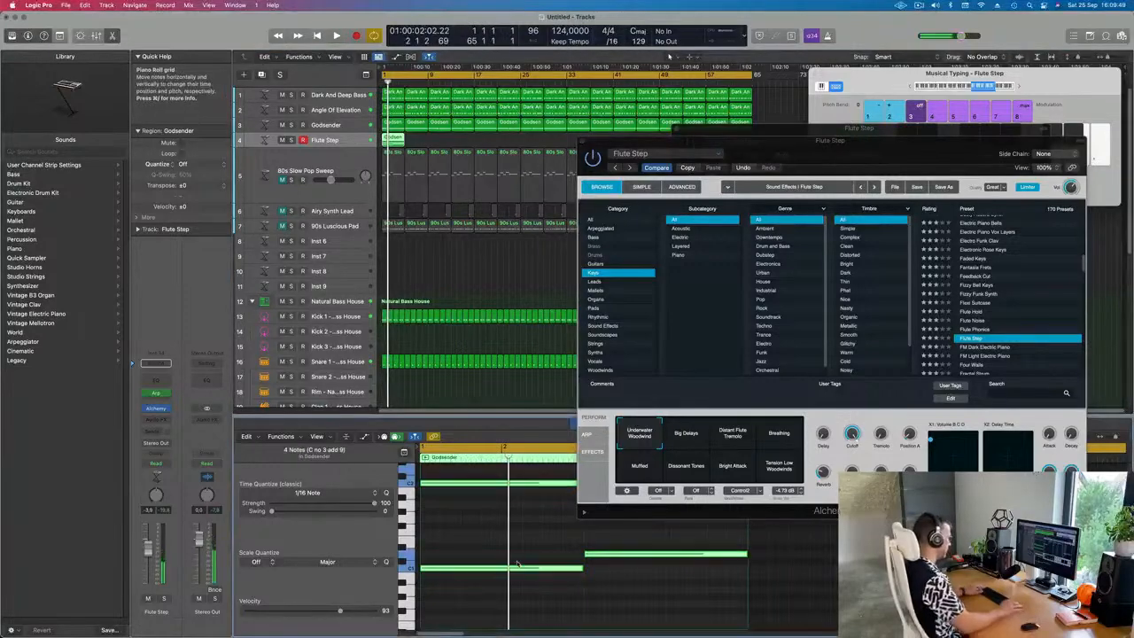
{"action": "key", "text": "alt+shift+Up"}
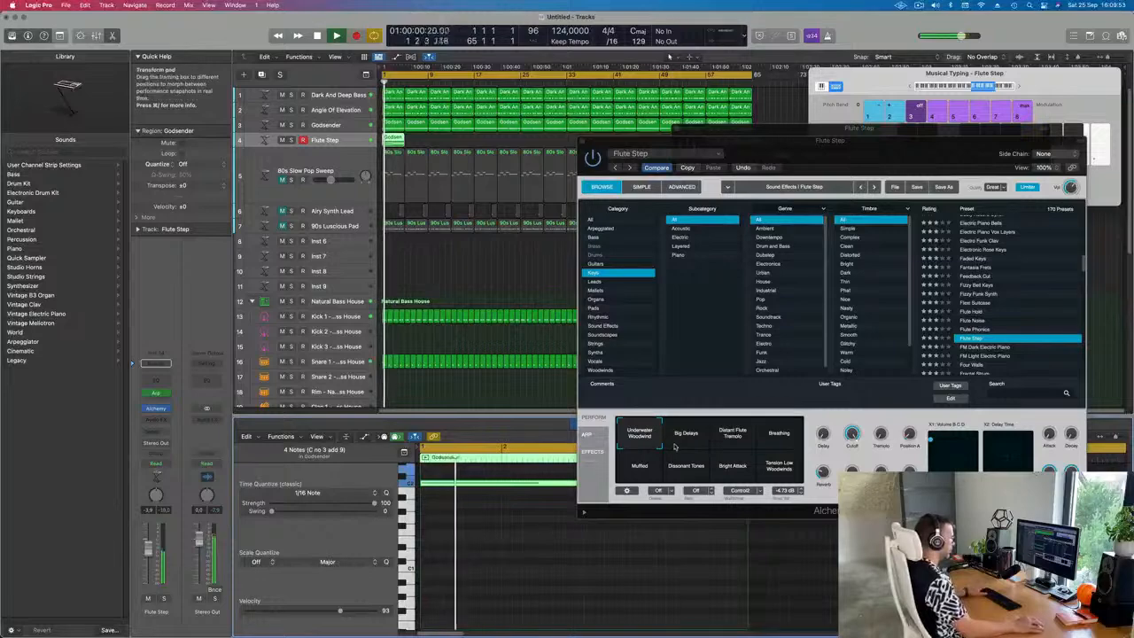
Try the FM Dark Electric Piano preset, set the track volume to -1.4 dB and check it soloed.
{"action": "left_click", "coordinate": [991, 347]}
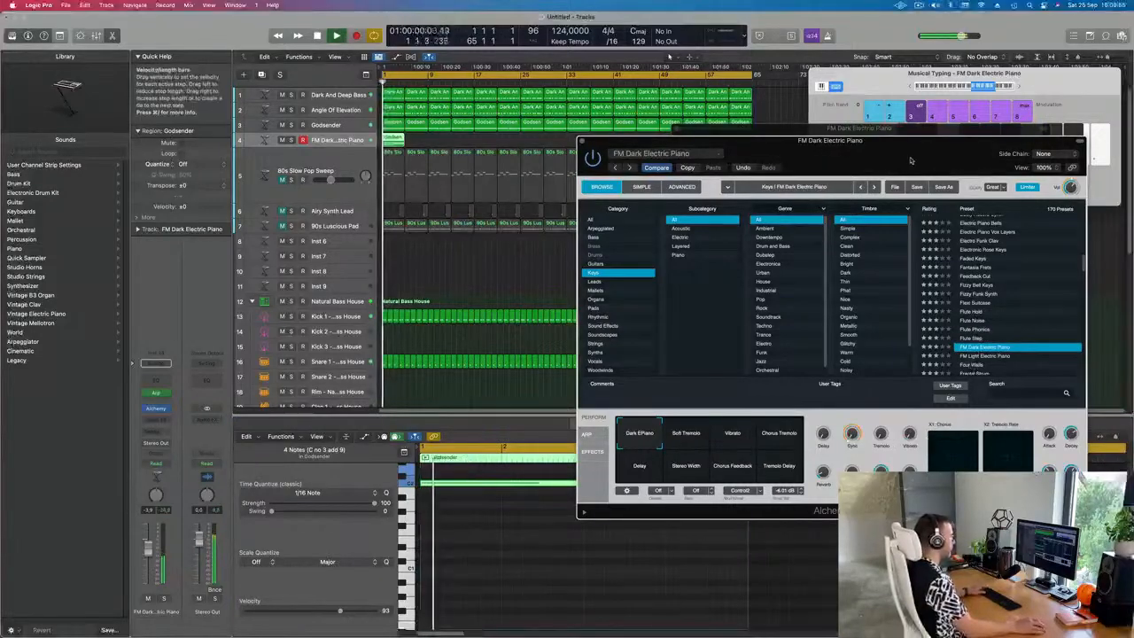
{"action": "left_click_drag", "start_coordinate": [911, 158], "coordinate": [816, 108]}
{"action": "left_click_drag", "start_coordinate": [148, 548], "coordinate": [148, 541]}
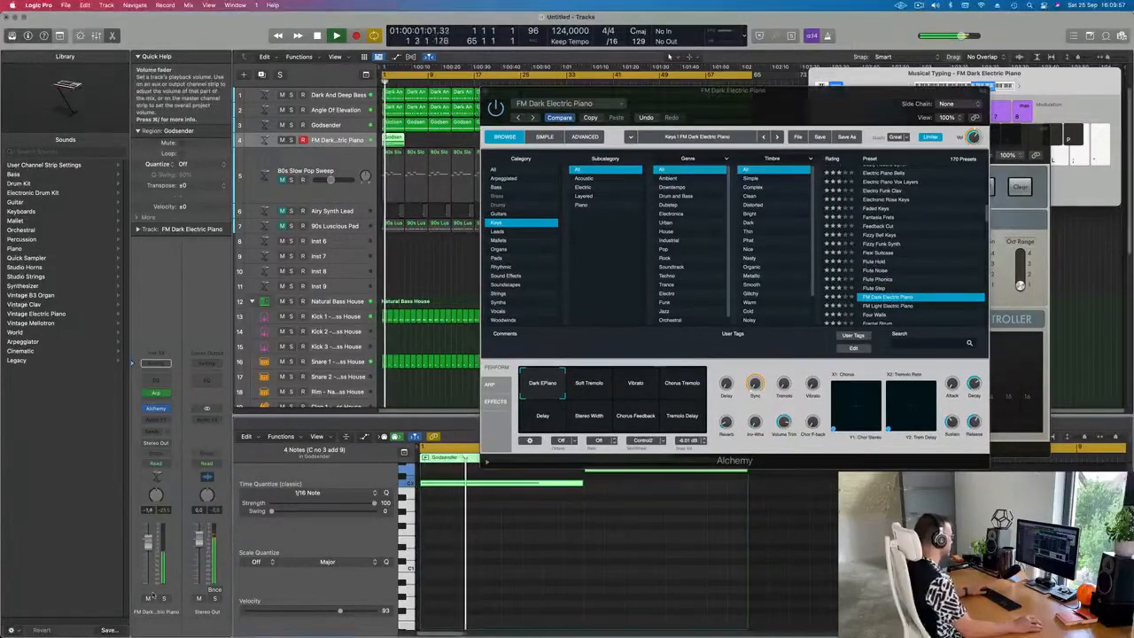
{"action": "left_click", "coordinate": [164, 599]}
{"action": "left_click", "coordinate": [164, 599]}
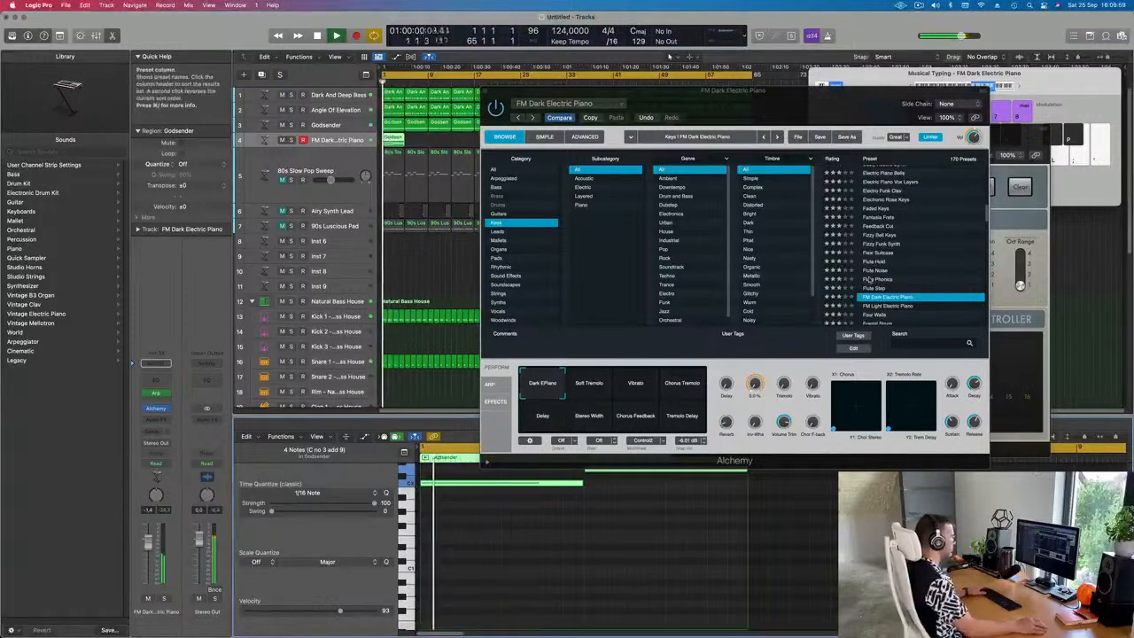
Browse further through the Keys presets, audition Gentle Sine Bells and load Hammered Mallets.
{"action": "scroll", "coordinate": [872, 278], "scroll_direction": "down", "scroll_amount": 2}
{"action": "scroll", "coordinate": [882, 284], "scroll_direction": "down", "scroll_amount": 3}
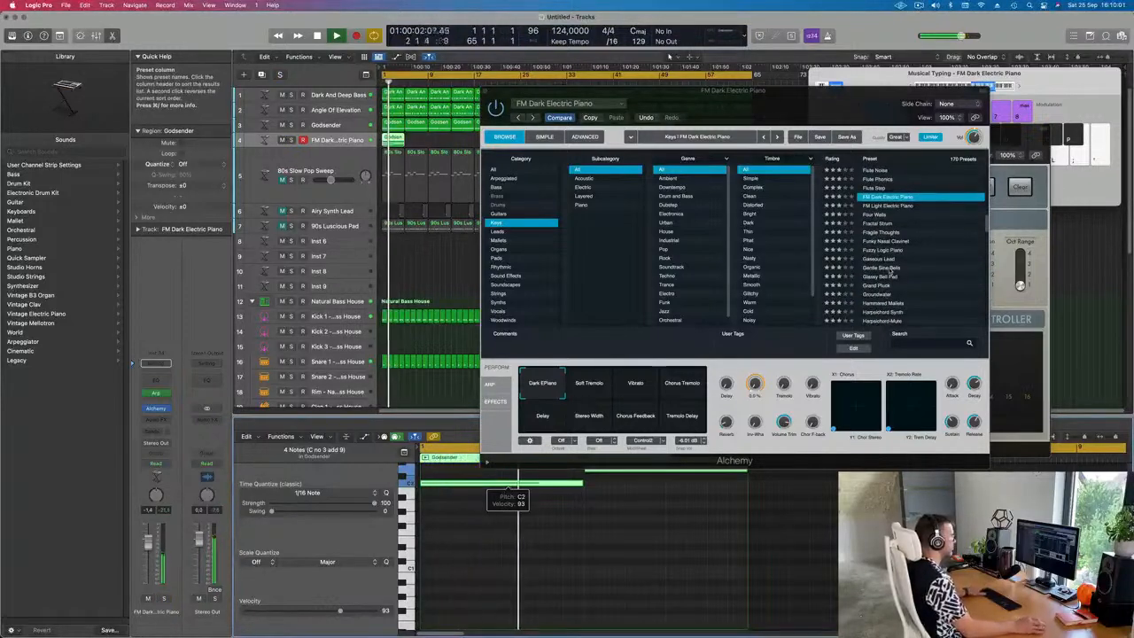
{"action": "left_click", "coordinate": [884, 269]}
{"action": "scroll", "coordinate": [877, 282], "scroll_direction": "down", "scroll_amount": 1}
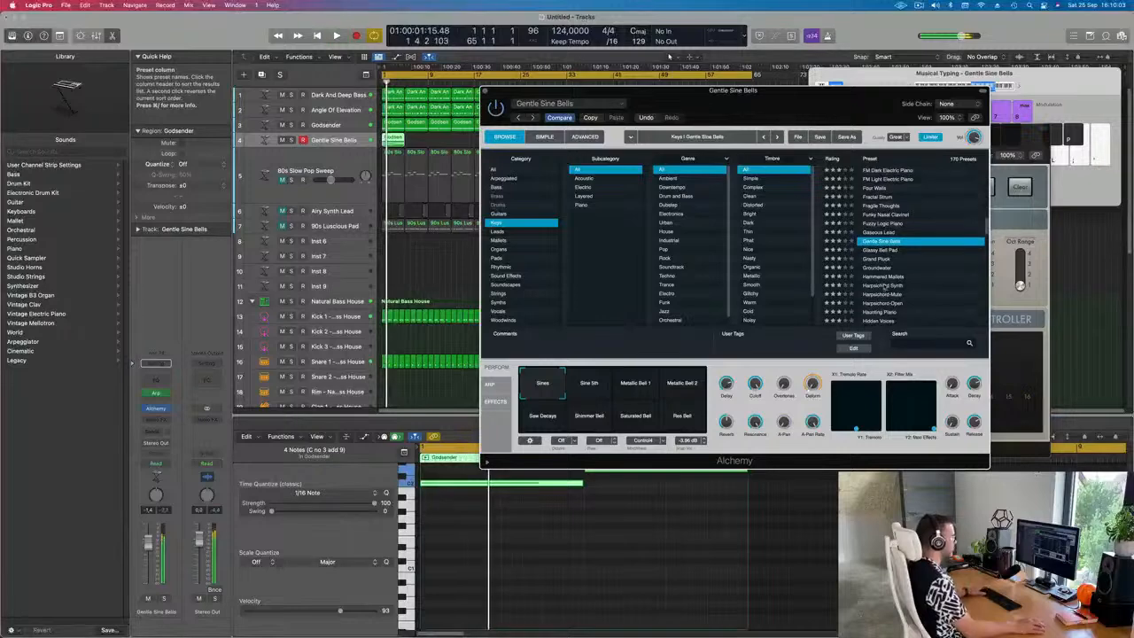
{"action": "left_click", "coordinate": [880, 277]}
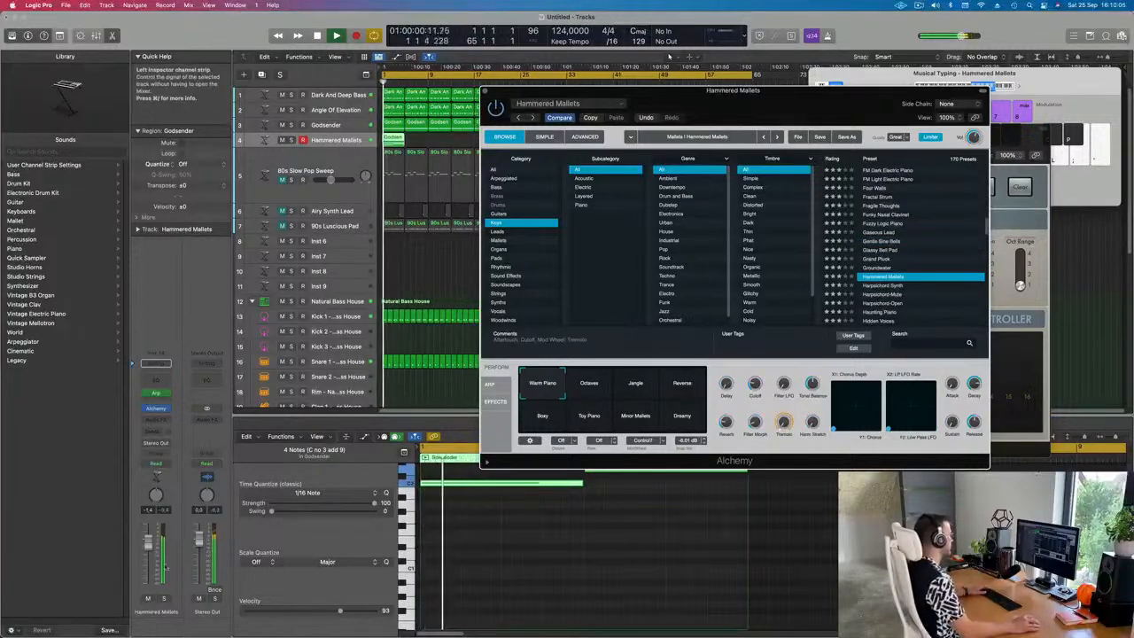
Set the Hammered Mallets track volume to -12.0 dB and restart playback.
{"action": "left_click_drag", "start_coordinate": [148, 562], "coordinate": [148, 563]}
{"action": "key", "text": "space"}
{"action": "key", "text": "space"}
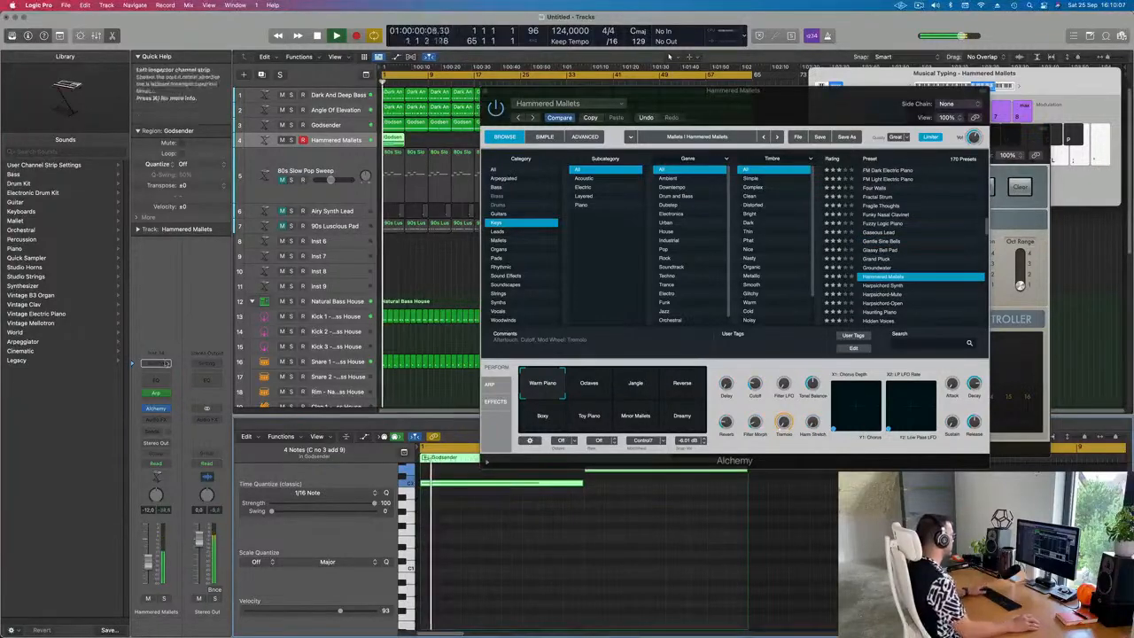
Replace the Alchemy instrument on the Hammered Mallets track with a stereo Retro Synth.
{"action": "left_click", "coordinate": [168, 408]}
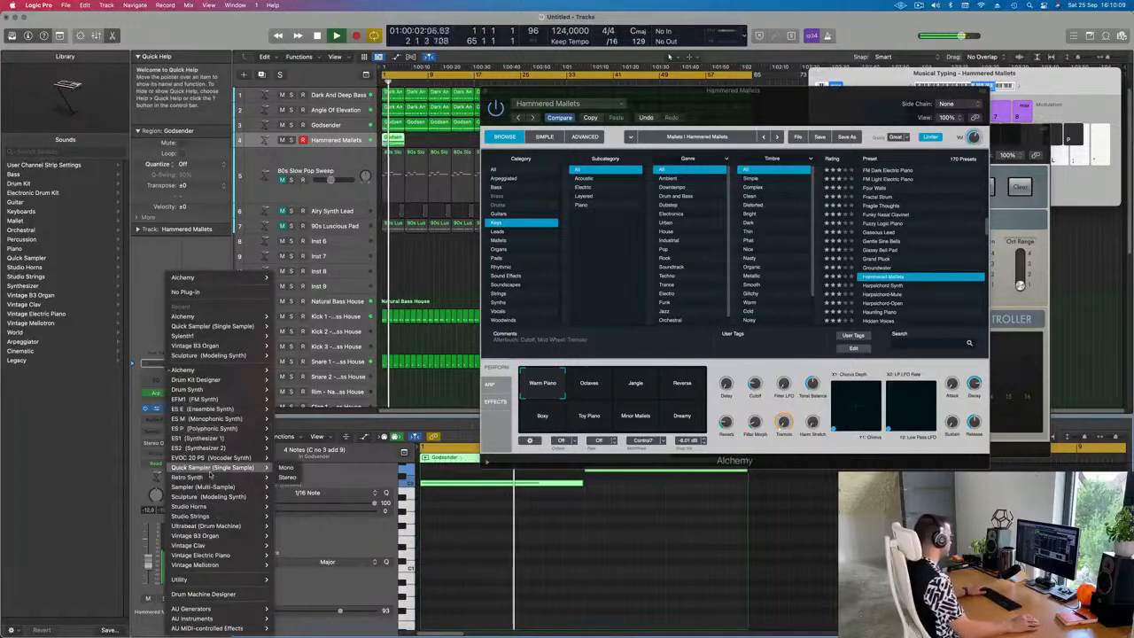
{"action": "mouse_move", "coordinate": [215, 478]}
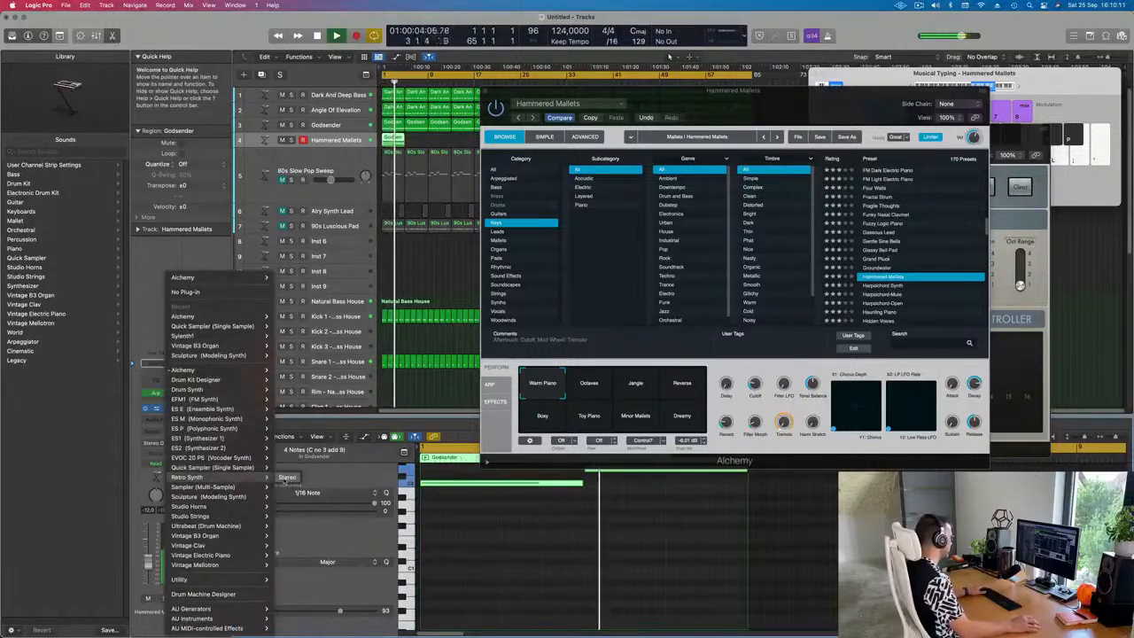
{"action": "left_click", "coordinate": [286, 478]}
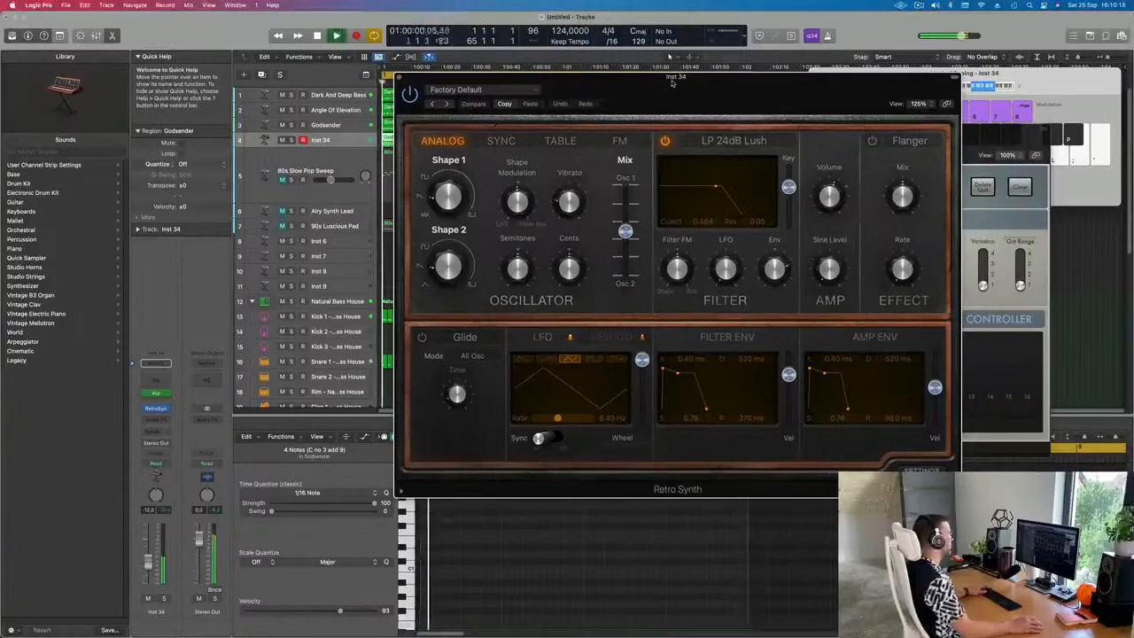
{"action": "left_click_drag", "start_coordinate": [673, 83], "coordinate": [628, 86]}
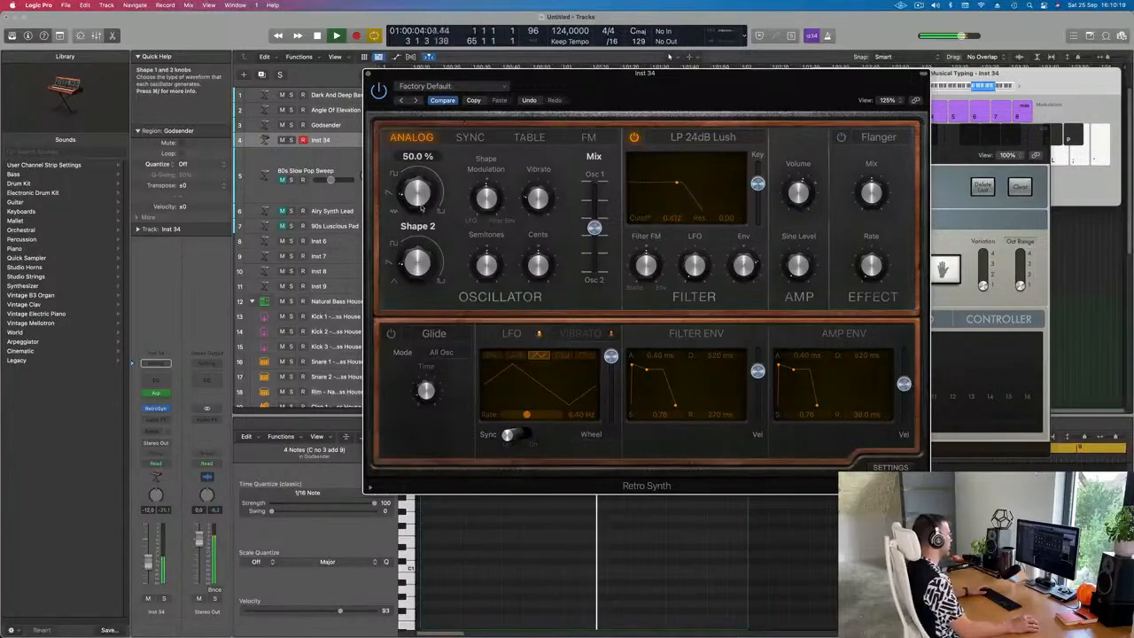
{"action": "left_click_drag", "start_coordinate": [620, 73], "coordinate": [554, 49]}
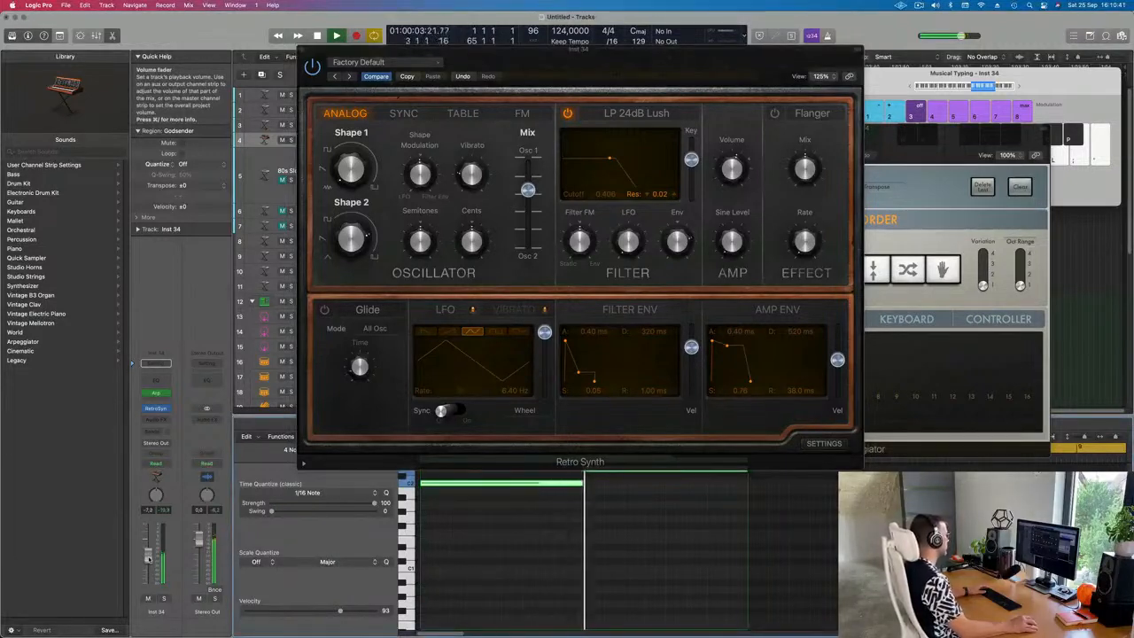
Shape Retro Synth's filter envelope to a 190 ms decay and 0.00 sustain, and close the synth window.
{"action": "mouse_move", "coordinate": [579, 373]}
{"action": "left_mouse_down"}
{"action": "mouse_move", "coordinate": [585, 383]}
{"action": "mouse_move", "coordinate": [576, 384]}
{"action": "left_mouse_up"}
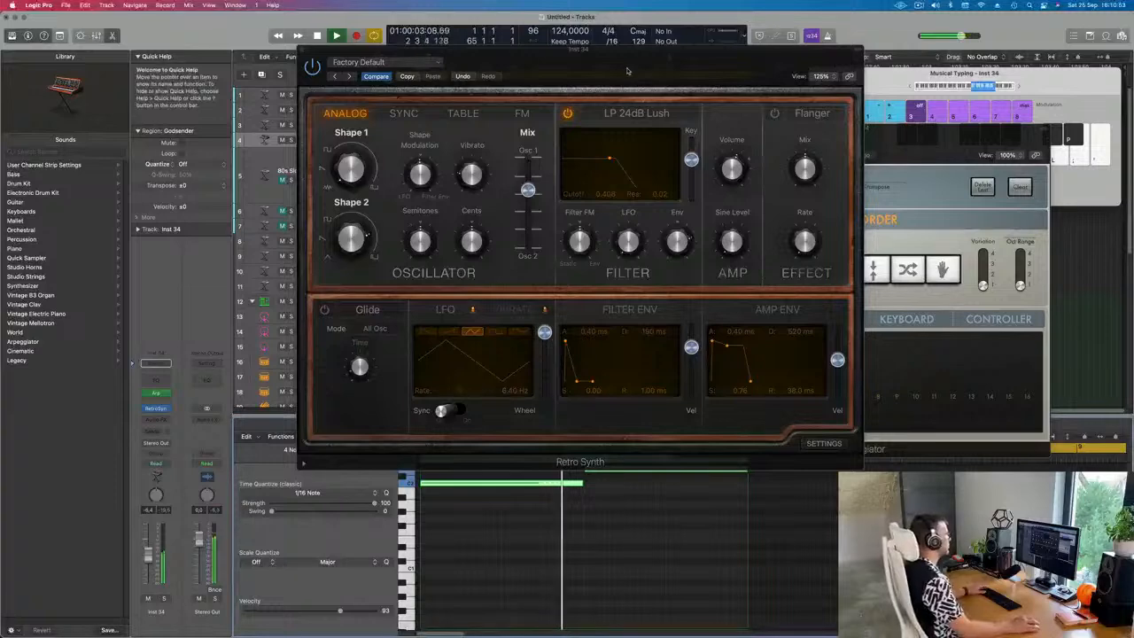
{"action": "left_click_drag", "start_coordinate": [547, 46], "coordinate": [671, 59]}
{"action": "left_click", "coordinate": [425, 63]}
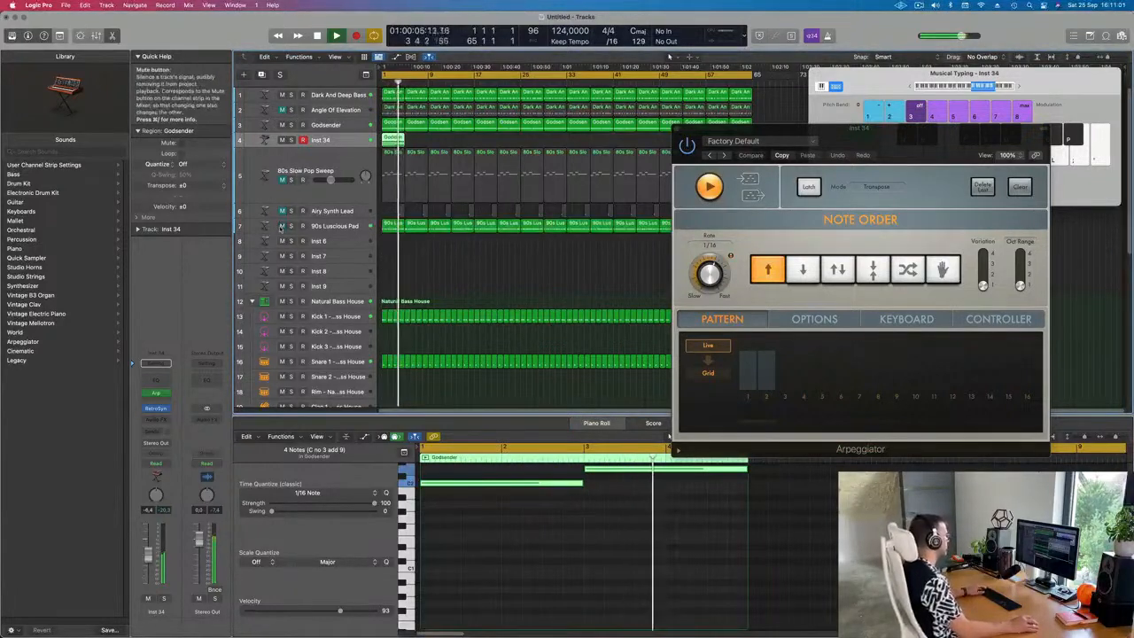
Repeat the Godsender region on the Inst 34 track five times from the start of the arrangement.
{"action": "key", "text": "Return"}
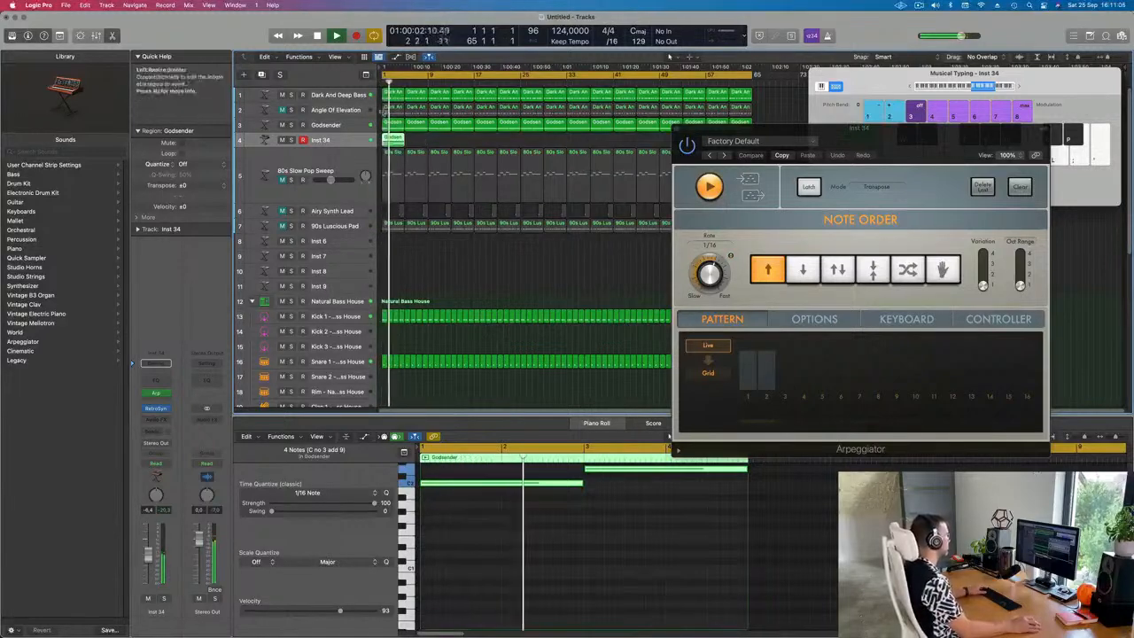
{"action": "left_click", "coordinate": [316, 95]}
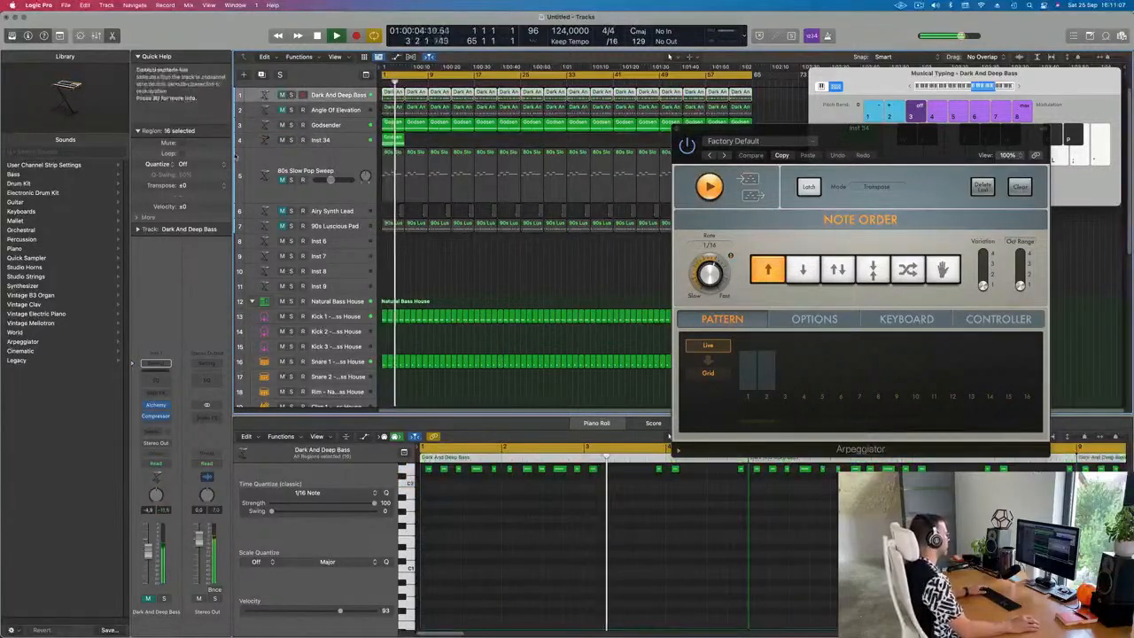
{"action": "left_click", "coordinate": [386, 139]}
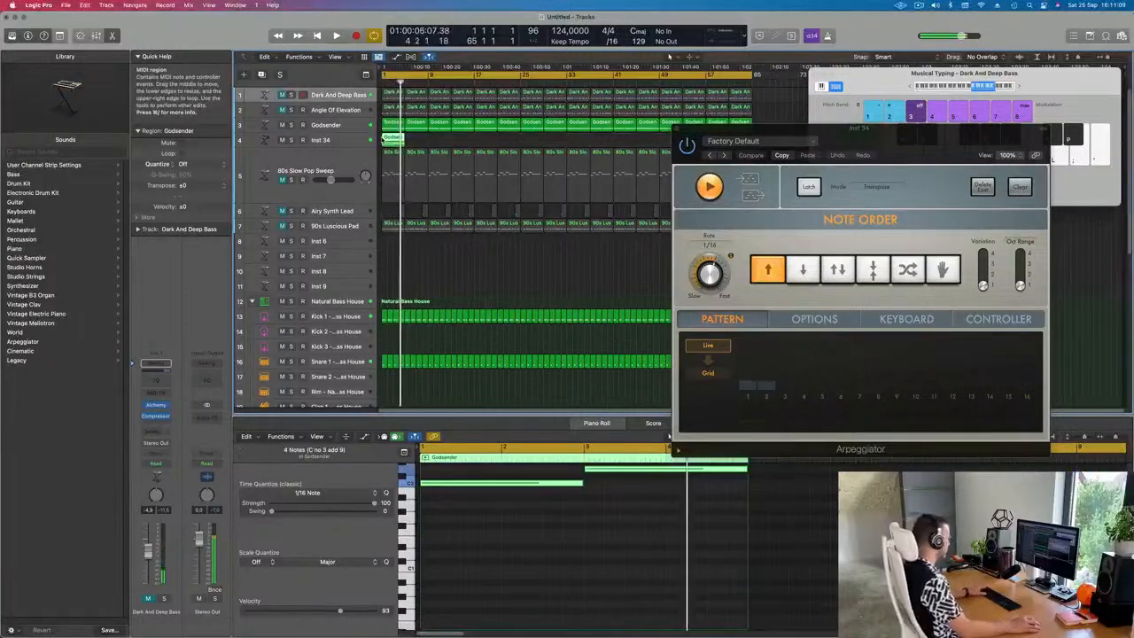
{"action": "key", "text": "super+r"}
{"action": "key", "text": "super+r"}
{"action": "key", "text": "super+r"}
{"action": "key", "text": "super+r"}
{"action": "key", "text": "super+r"}
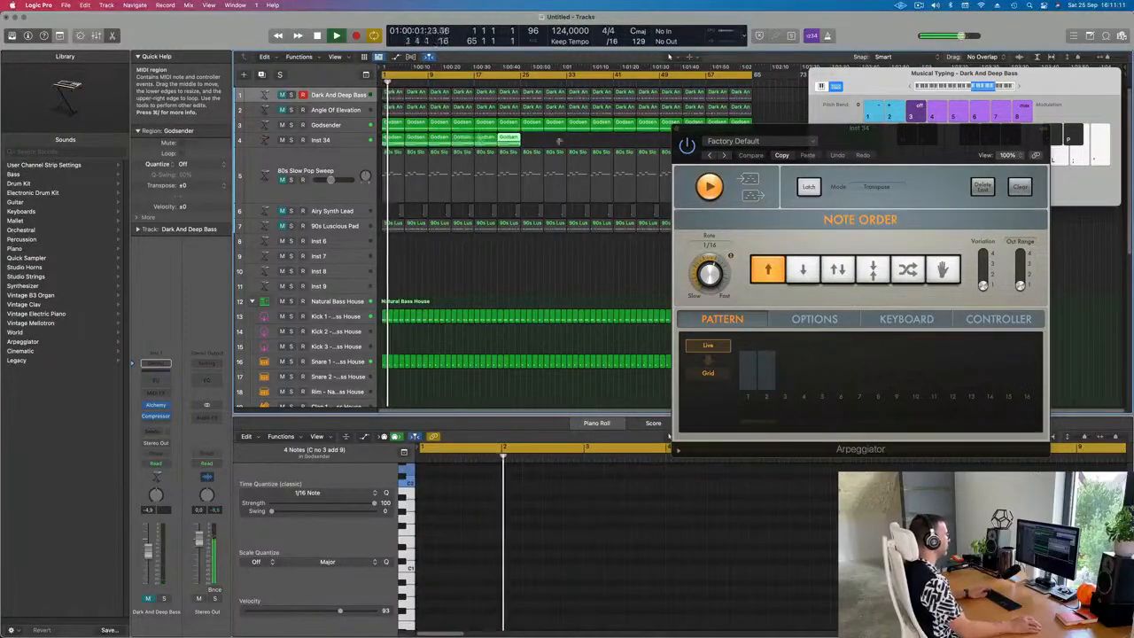
Select groups of the repeated Inst 34 regions and repeat them until they reach the end of the arrangement.
{"action": "left_click_drag", "start_coordinate": [839, 151], "coordinate": [897, 251]}
{"action": "left_click_drag", "start_coordinate": [561, 141], "coordinate": [388, 139]}
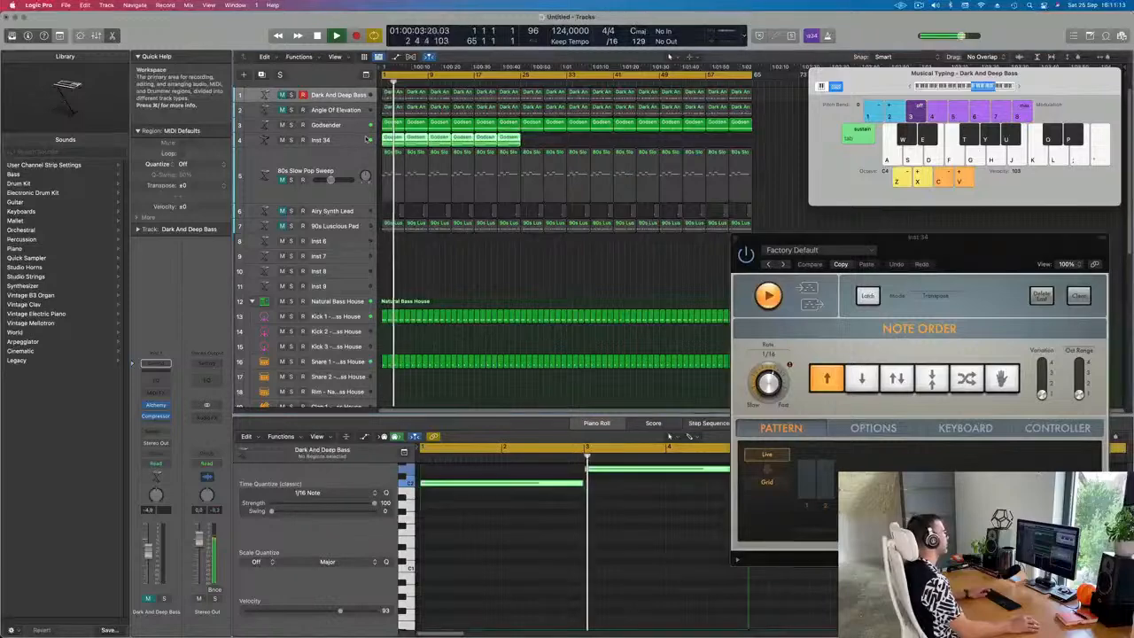
{"action": "key", "text": "super+r"}
{"action": "left_click_drag", "start_coordinate": [684, 141], "coordinate": [576, 140]}
{"action": "key", "text": "super+r"}
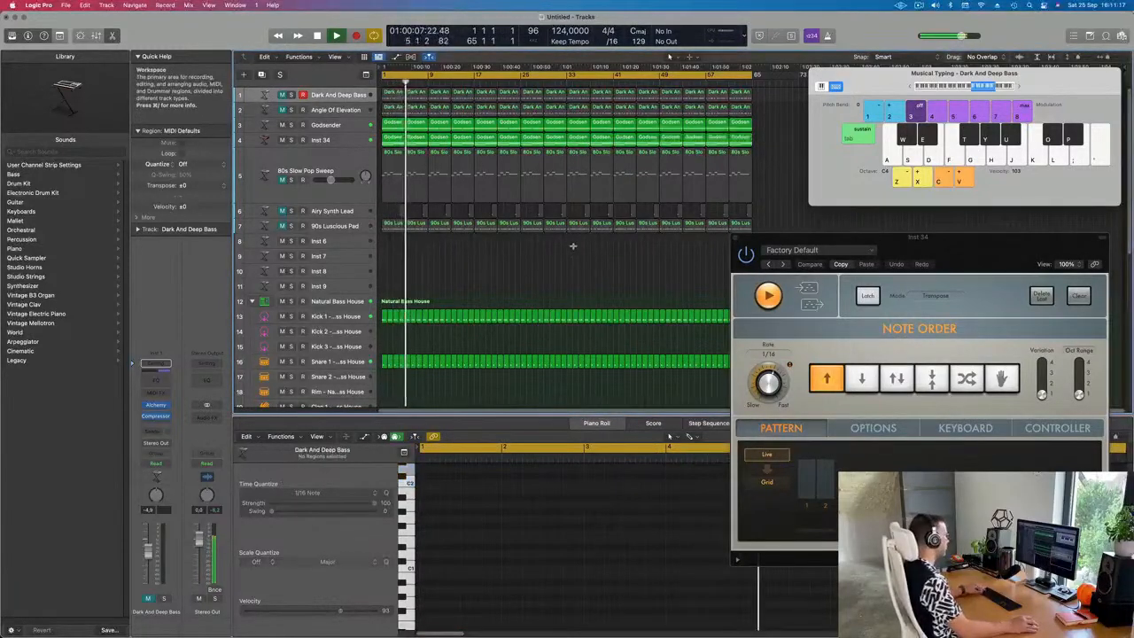
Name all regions after their tracks and color them by track color.
{"action": "key", "text": "super+a"}
{"action": "right_click", "coordinate": [583, 155]}
{"action": "left_click", "coordinate": [586, 156]}
{"action": "right_click", "coordinate": [575, 151]}
{"action": "left_click", "coordinate": [595, 166]}
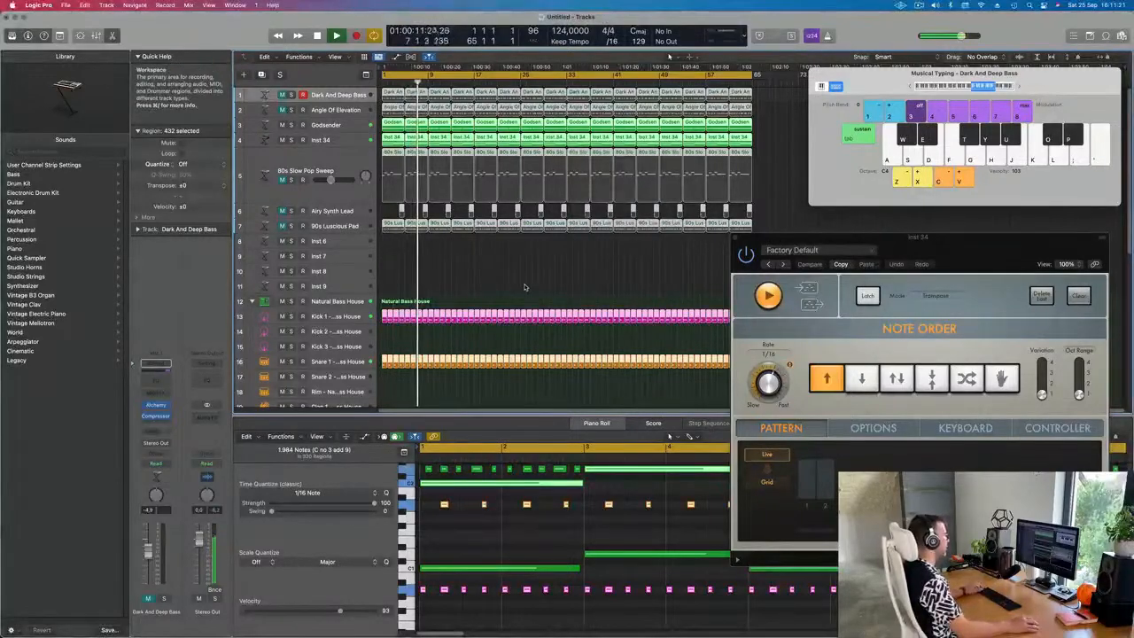
{"action": "left_click", "coordinate": [487, 279]}
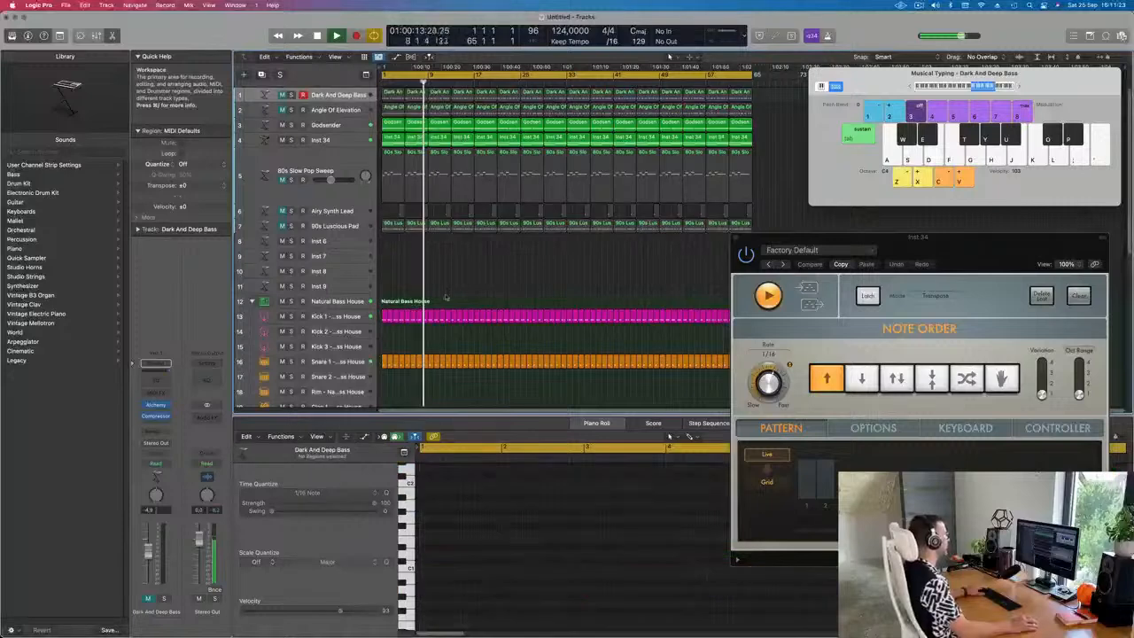
Solo the Inst 34 track to hear it alone, and unsolo it again.
{"action": "left_click", "coordinate": [344, 141]}
{"action": "left_click", "coordinate": [291, 141]}
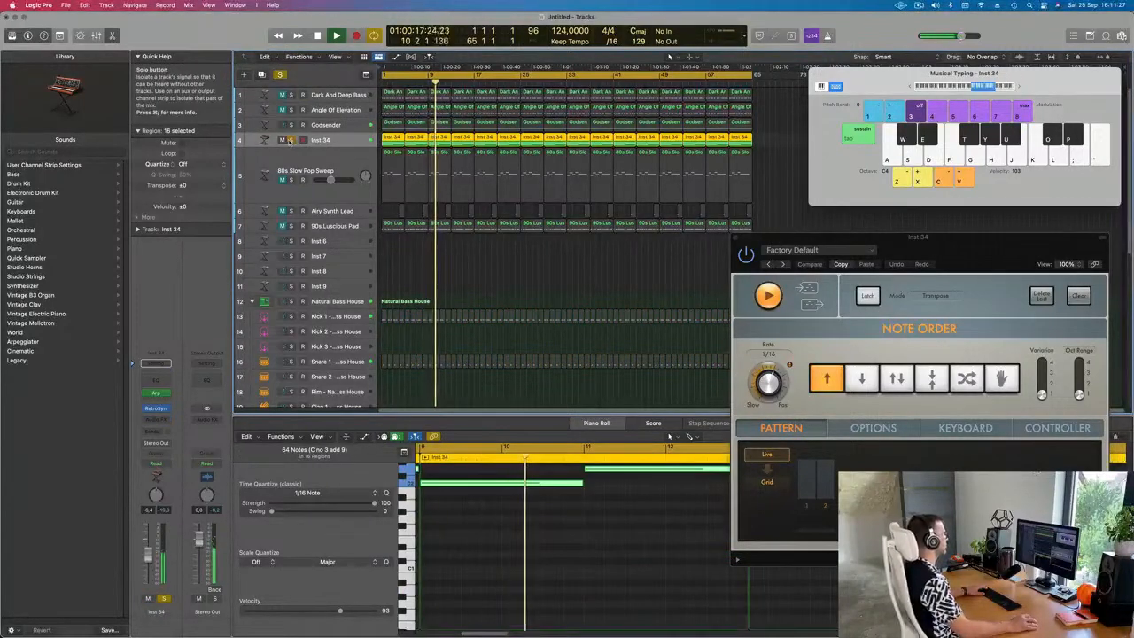
{"action": "left_click", "coordinate": [290, 140]}
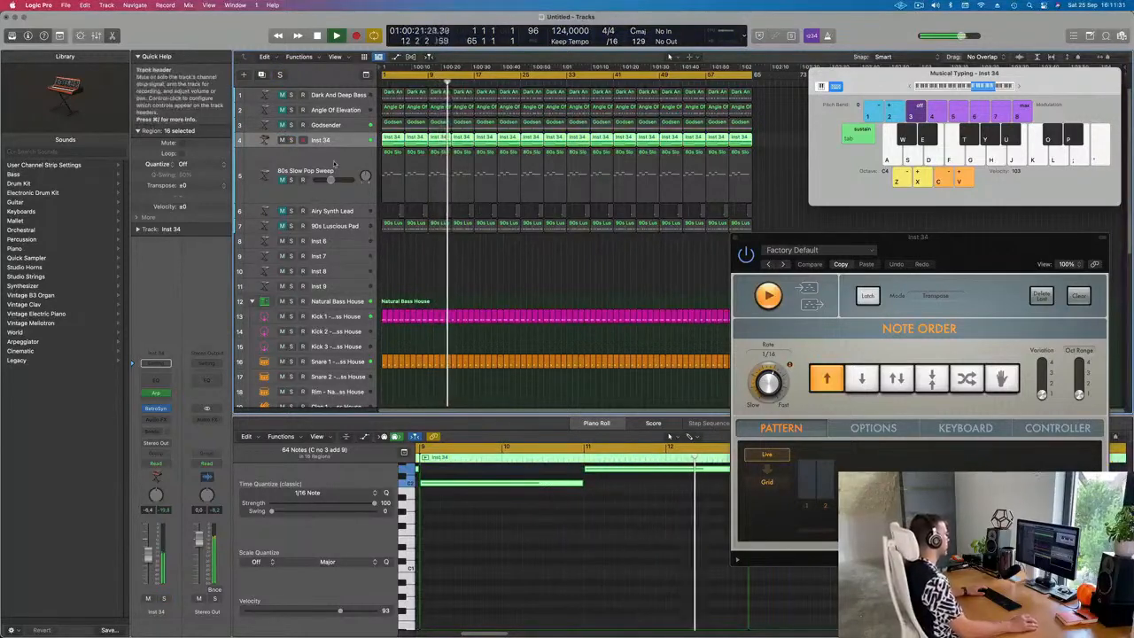
Tune Retro Synth's filter to cutoff 0.296, resonance 0.24 and Filter FM 0.39, lowering Key and adjusting the LFO amount.
{"action": "left_click", "coordinate": [156, 410]}
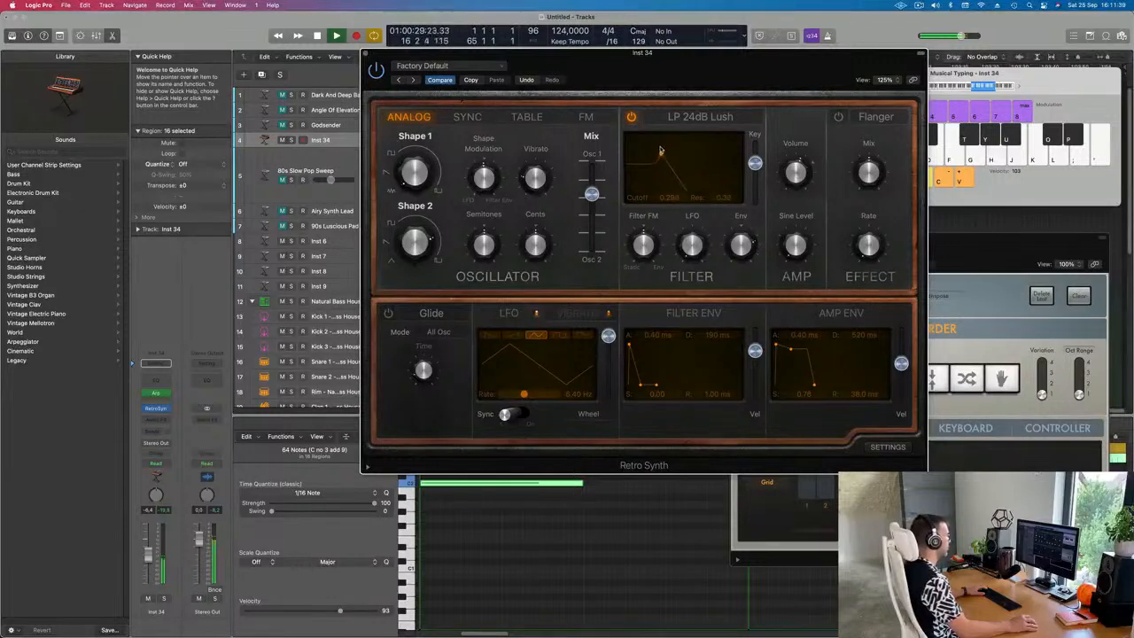
{"action": "left_click_drag", "start_coordinate": [648, 154], "coordinate": [660, 156]}
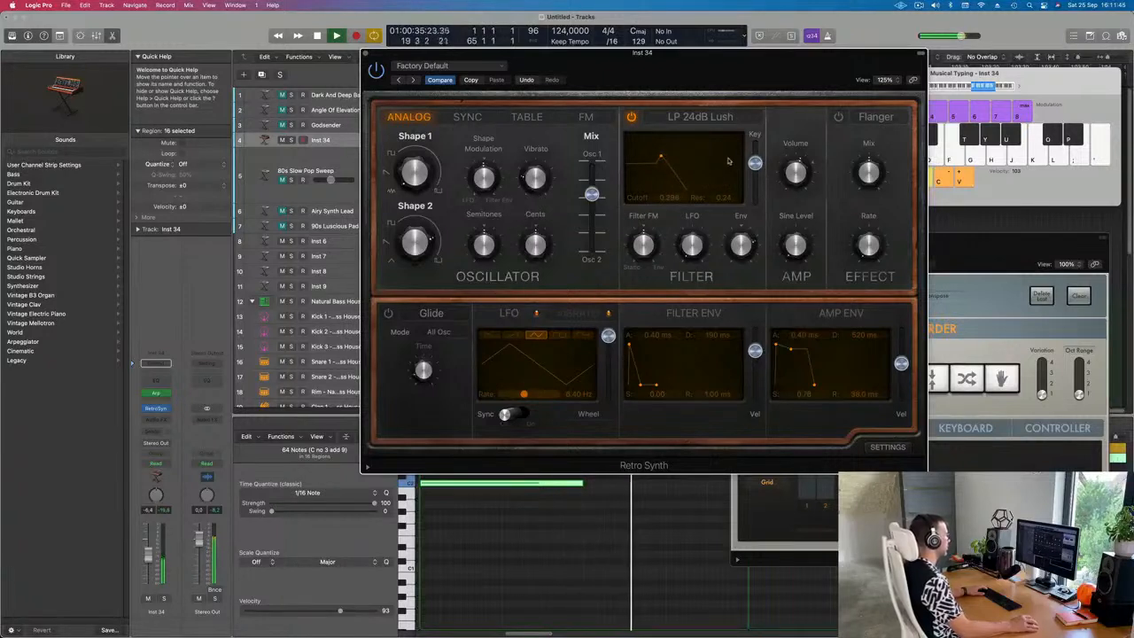
{"action": "left_click_drag", "start_coordinate": [755, 163], "coordinate": [755, 172]}
{"action": "left_click_drag", "start_coordinate": [692, 251], "coordinate": [693, 217]}
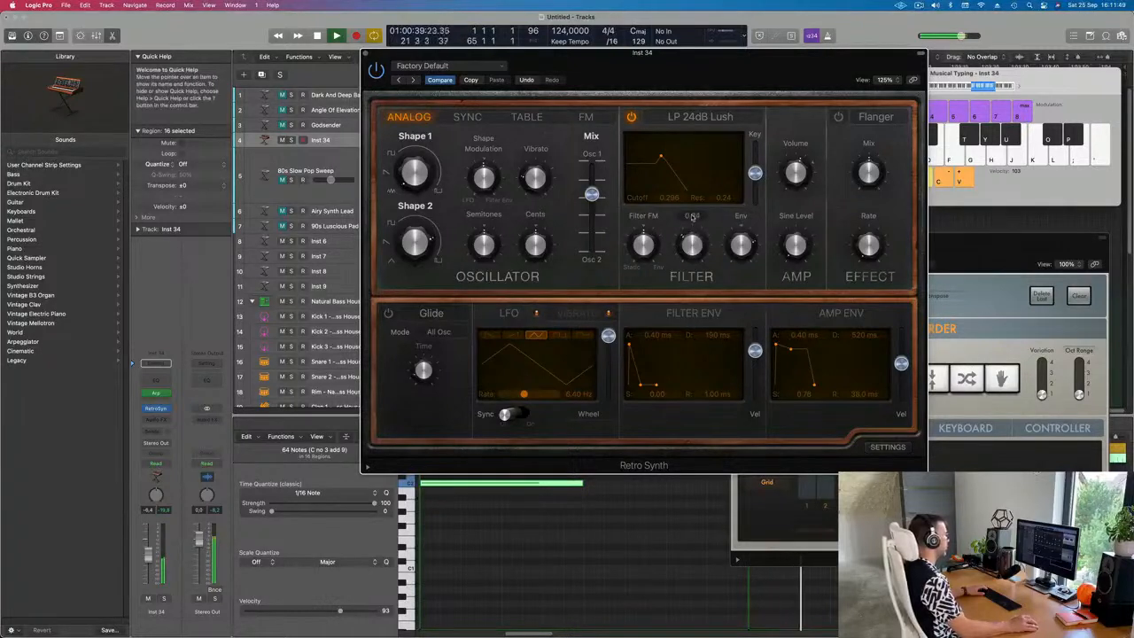
{"action": "left_click_drag", "start_coordinate": [645, 250], "coordinate": [656, 227]}
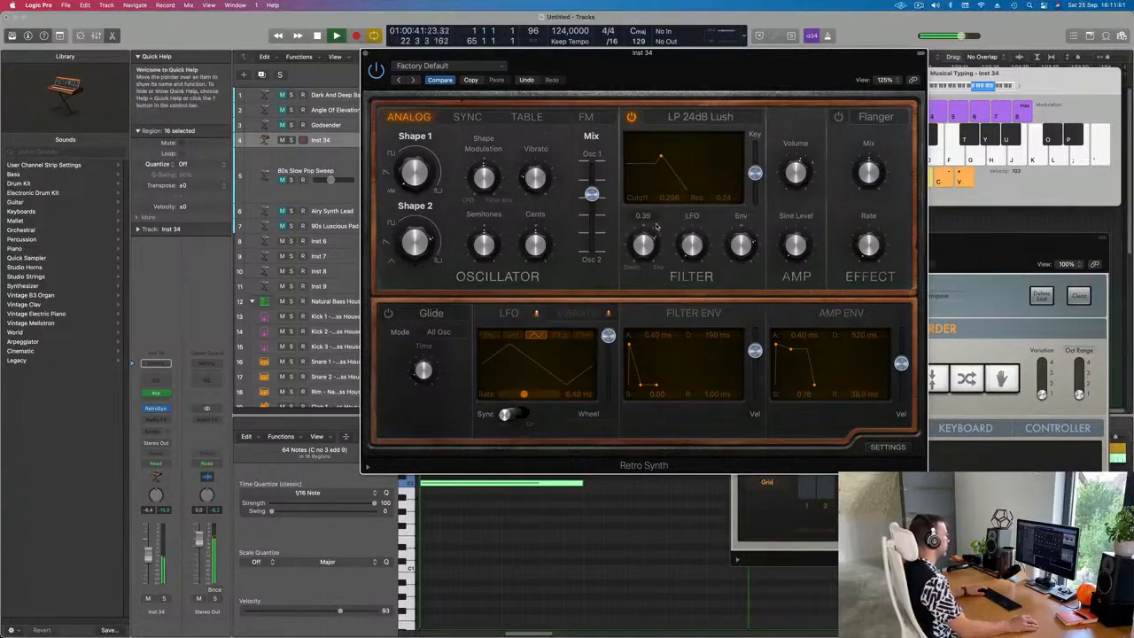
Set Retro Synth's oscillator mix to 0.38 and Shape 1 to 29.9 % in the Analog engine.
{"action": "left_click", "coordinate": [592, 193]}
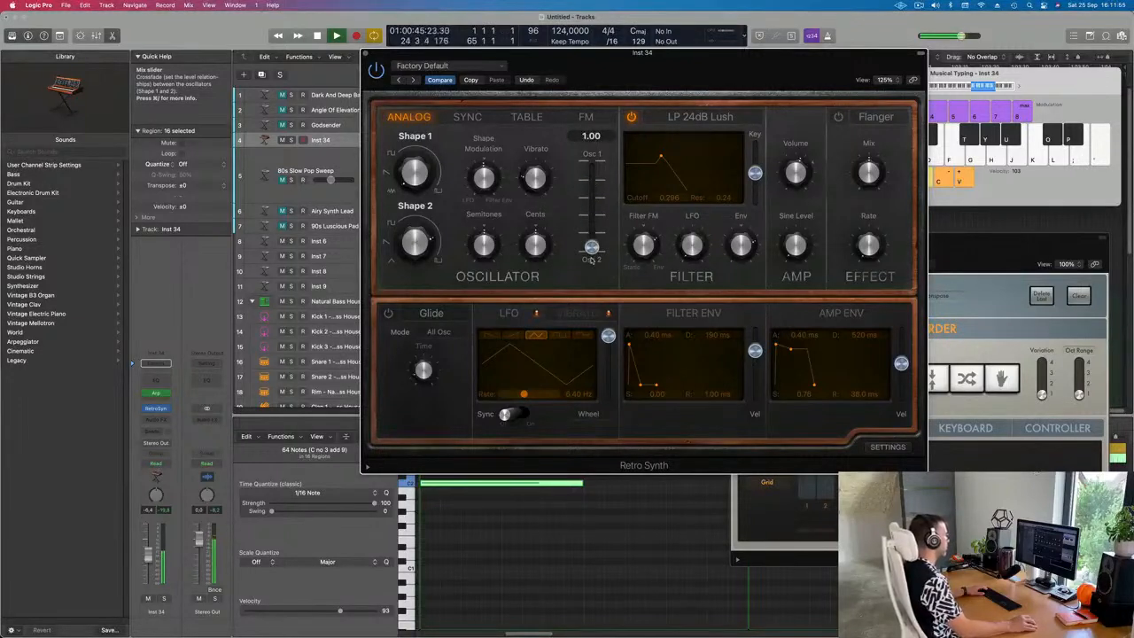
{"action": "left_click_drag", "start_coordinate": [592, 217], "coordinate": [592, 197]}
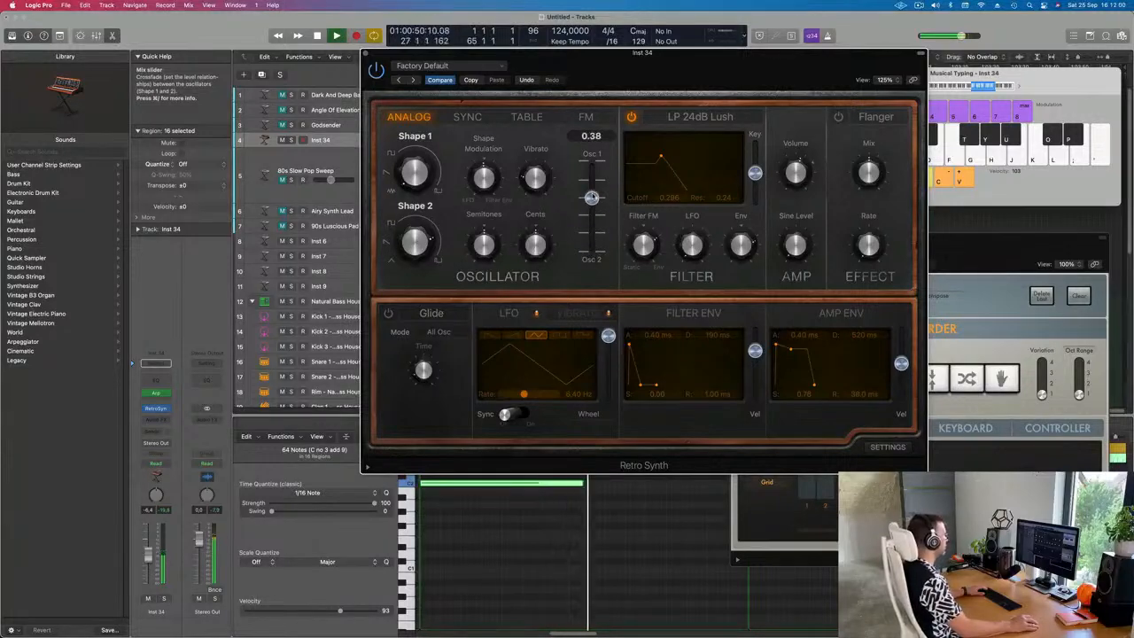
{"action": "left_click", "coordinate": [587, 118]}
{"action": "left_click", "coordinate": [409, 116]}
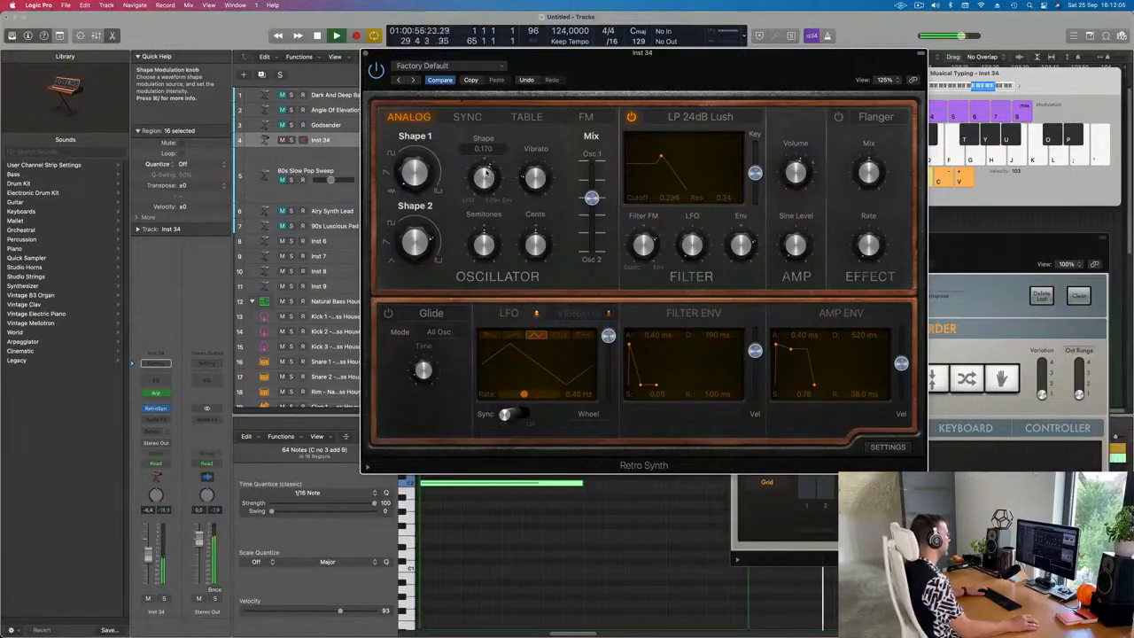
{"action": "left_click_drag", "start_coordinate": [415, 160], "coordinate": [421, 132]}
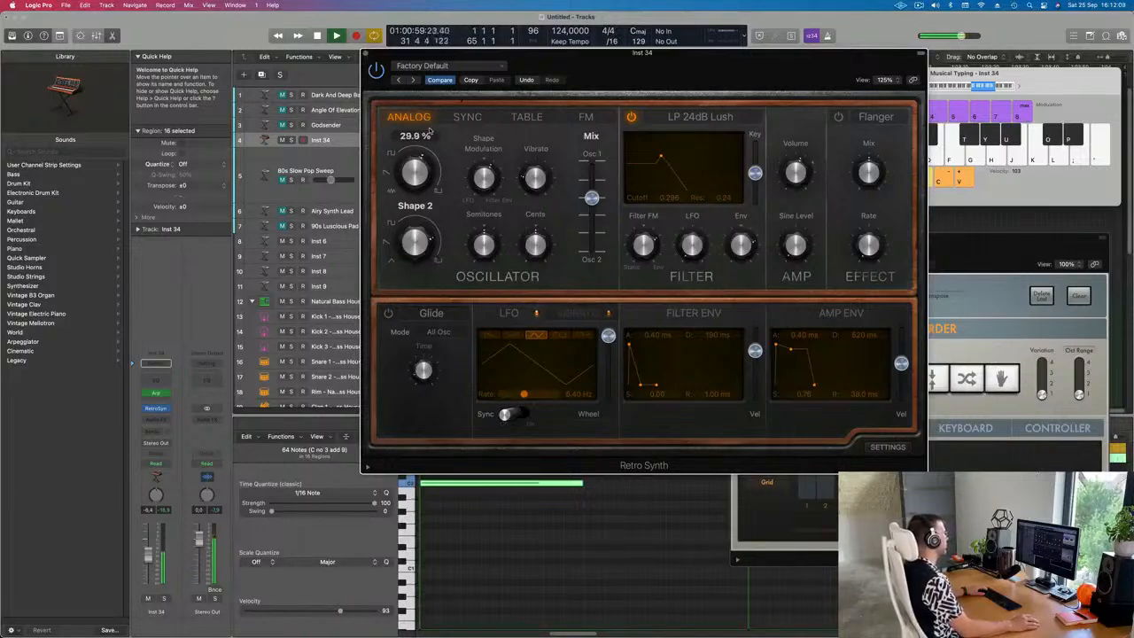
Try the Inst 34 track at -13.2 dB, adjusting oscillator 2's semitones and setting the oscillator mix to 1.00.
{"action": "left_click_drag", "start_coordinate": [643, 80], "coordinate": [719, 64]}
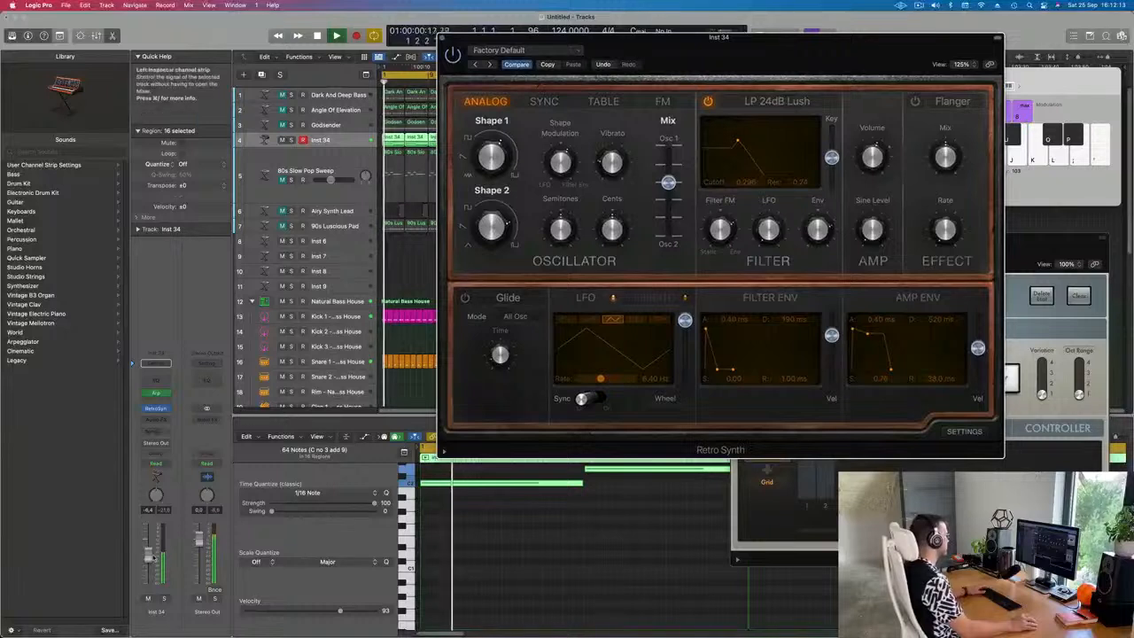
{"action": "left_click_drag", "start_coordinate": [149, 555], "coordinate": [150, 565]}
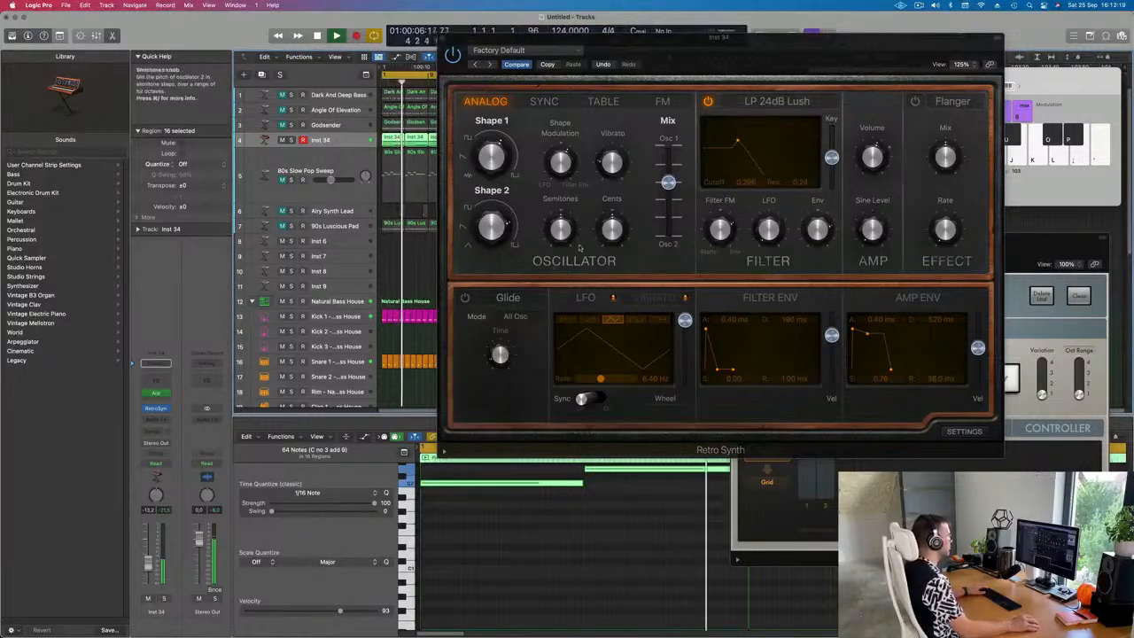
{"action": "left_click_drag", "start_coordinate": [560, 232], "coordinate": [556, 267]}
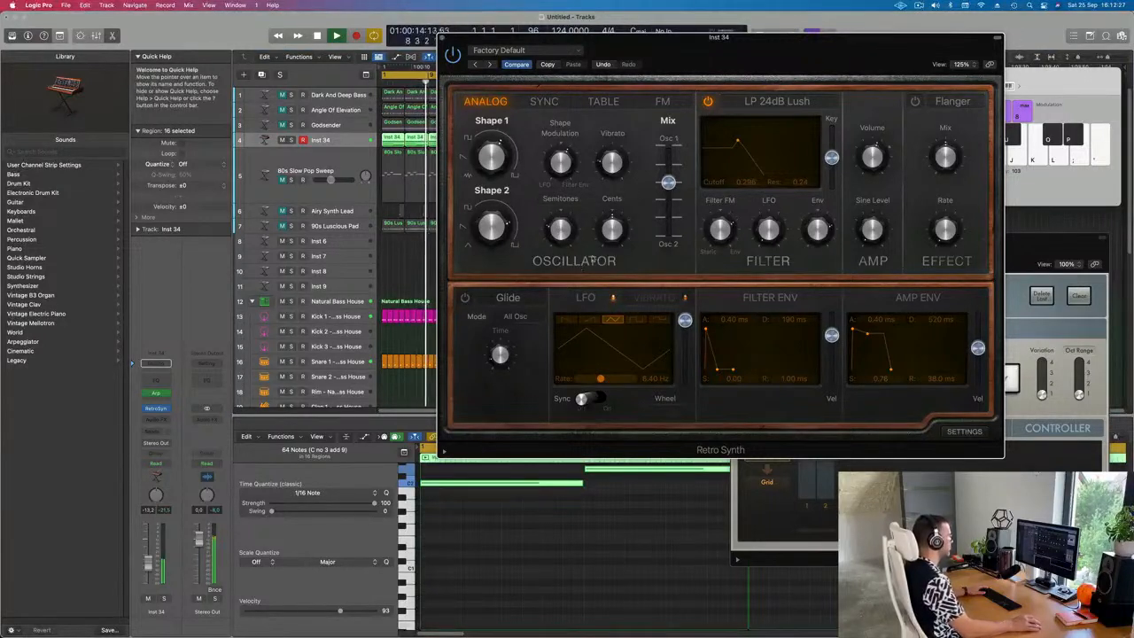
{"action": "left_click_drag", "start_coordinate": [669, 181], "coordinate": [665, 249]}
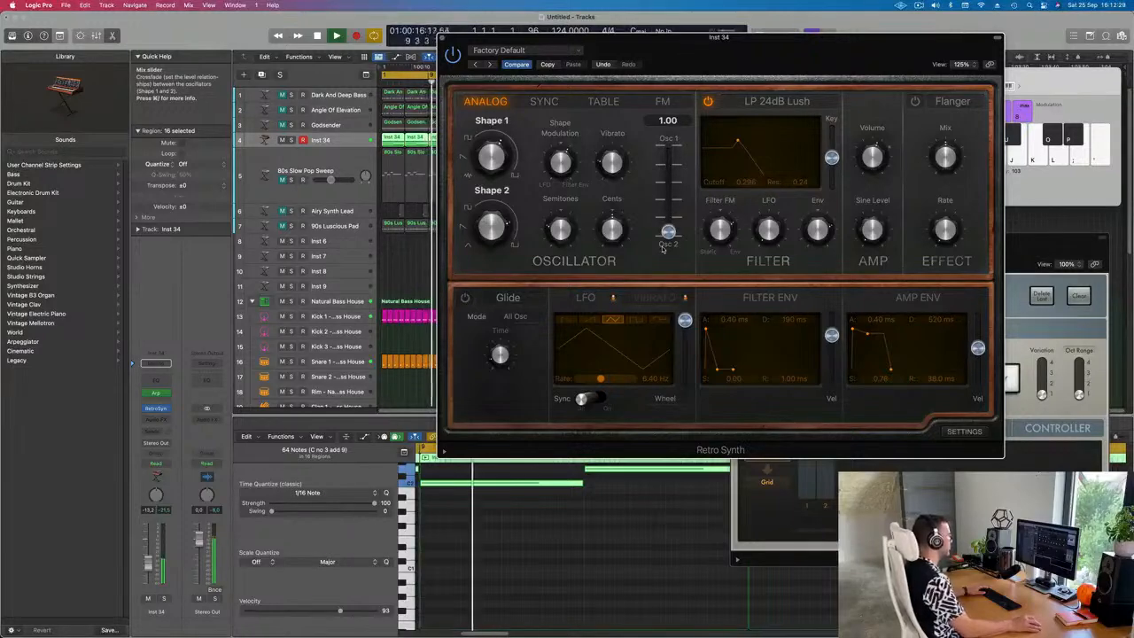
Set the filter cutoff to 0.234 and resonance to 0.26, rebalancing the track volume to -6.6 dB and the oscillator mix toward the middle.
{"action": "left_click_drag", "start_coordinate": [788, 37], "coordinate": [680, 30]}
{"action": "left_click_drag", "start_coordinate": [630, 134], "coordinate": [623, 133]}
{"action": "key", "text": "space"}
{"action": "left_click_drag", "start_coordinate": [148, 564], "coordinate": [148, 556]}
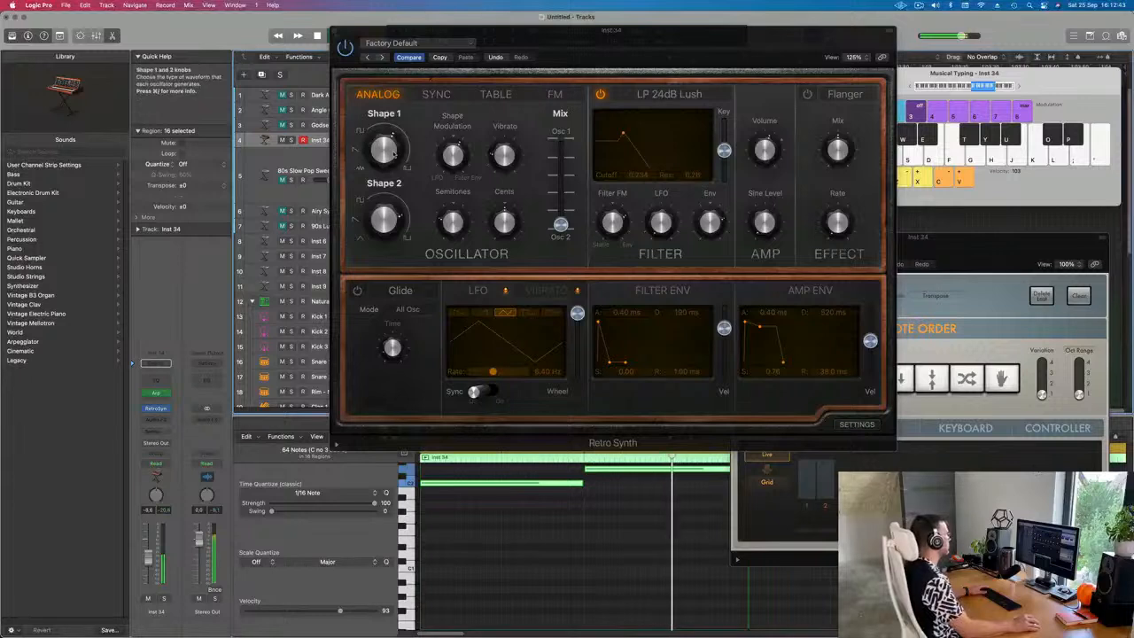
{"action": "left_click_drag", "start_coordinate": [561, 224], "coordinate": [568, 202]}
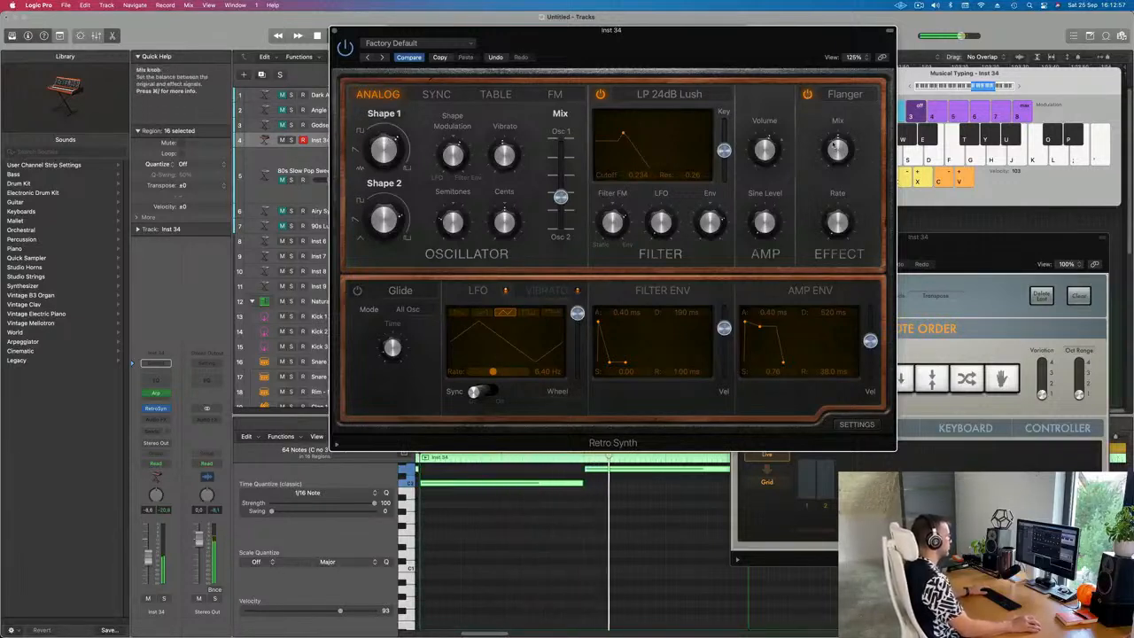
Try the Flanger effect with different mix and rate settings, and switch it off.
{"action": "left_click_drag", "start_coordinate": [837, 175], "coordinate": [840, 133]}
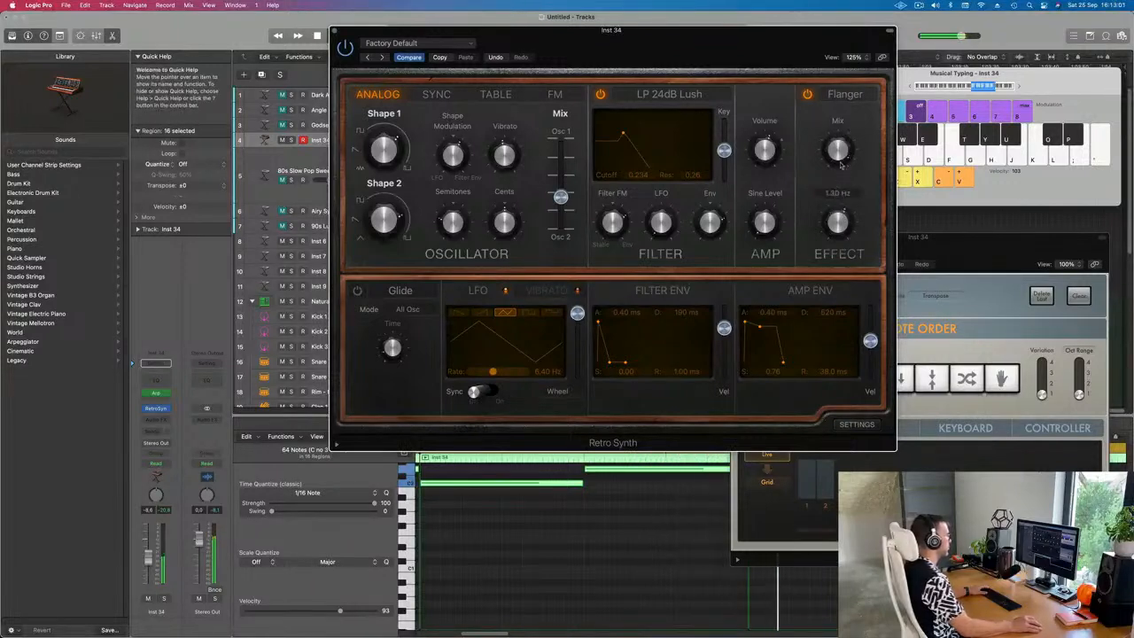
{"action": "left_click_drag", "start_coordinate": [842, 160], "coordinate": [835, 188]}
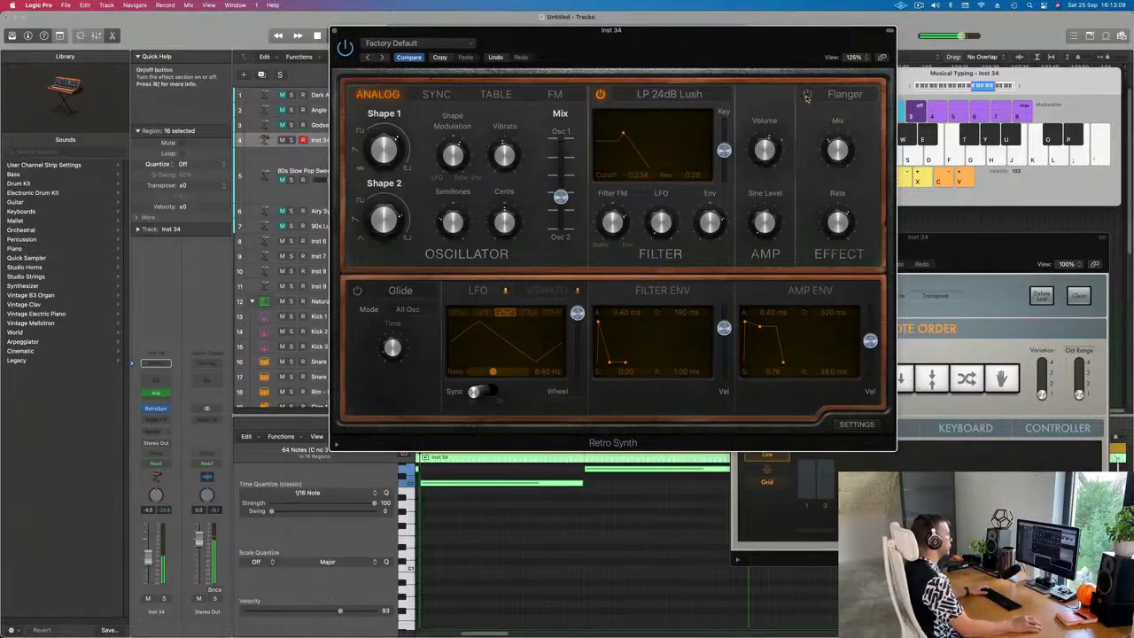
Adjust the amp's Sine Level and set the filter's Env amount to 0.54.
{"action": "mouse_move", "coordinate": [767, 221]}
{"action": "left_mouse_down"}
{"action": "mouse_move", "coordinate": [771, 166]}
{"action": "mouse_move", "coordinate": [768, 207]}
{"action": "left_mouse_up"}
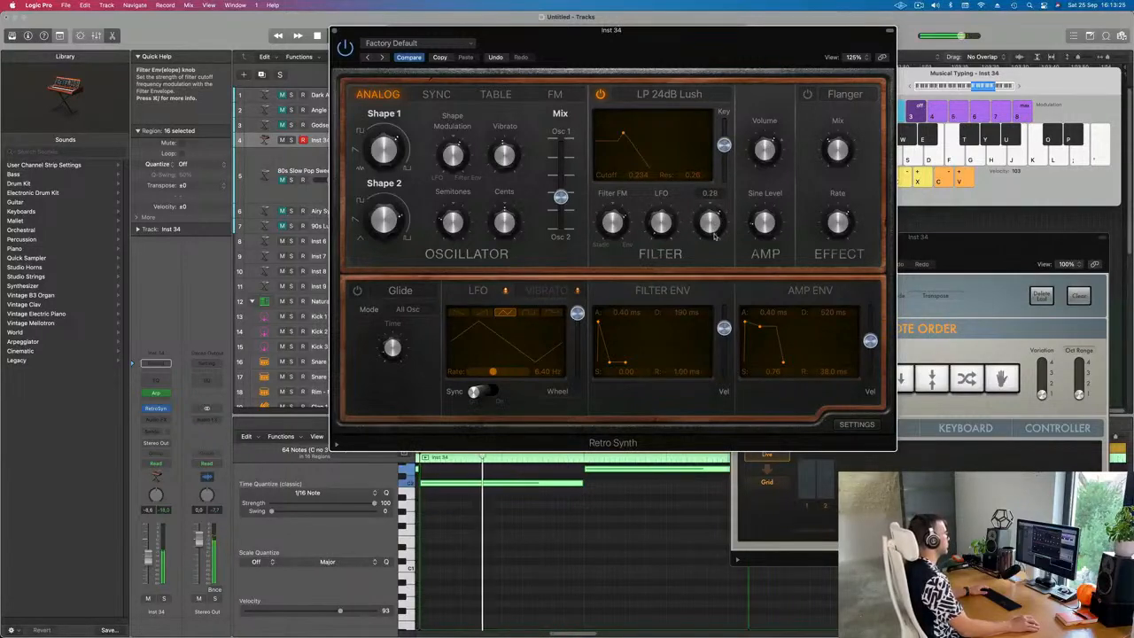
{"action": "left_click_drag", "start_coordinate": [716, 229], "coordinate": [718, 223]}
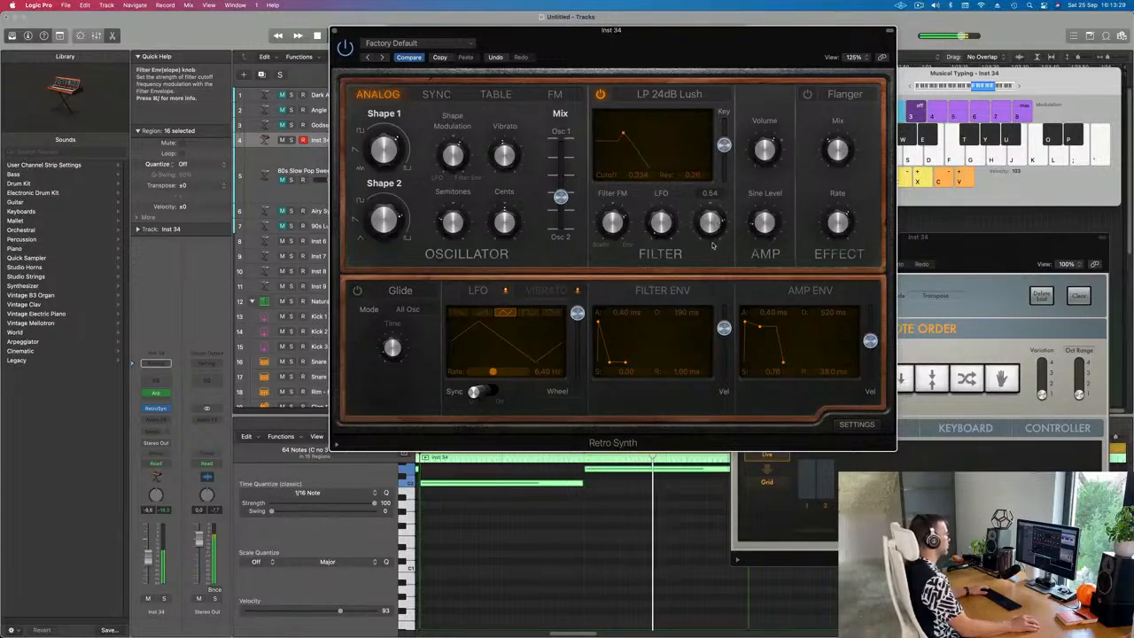
Shape the Retro Synth filter envelope with a short attack and a 260 ms decay, and close the synth window.
{"action": "left_click_drag", "start_coordinate": [599, 359], "coordinate": [613, 365]}
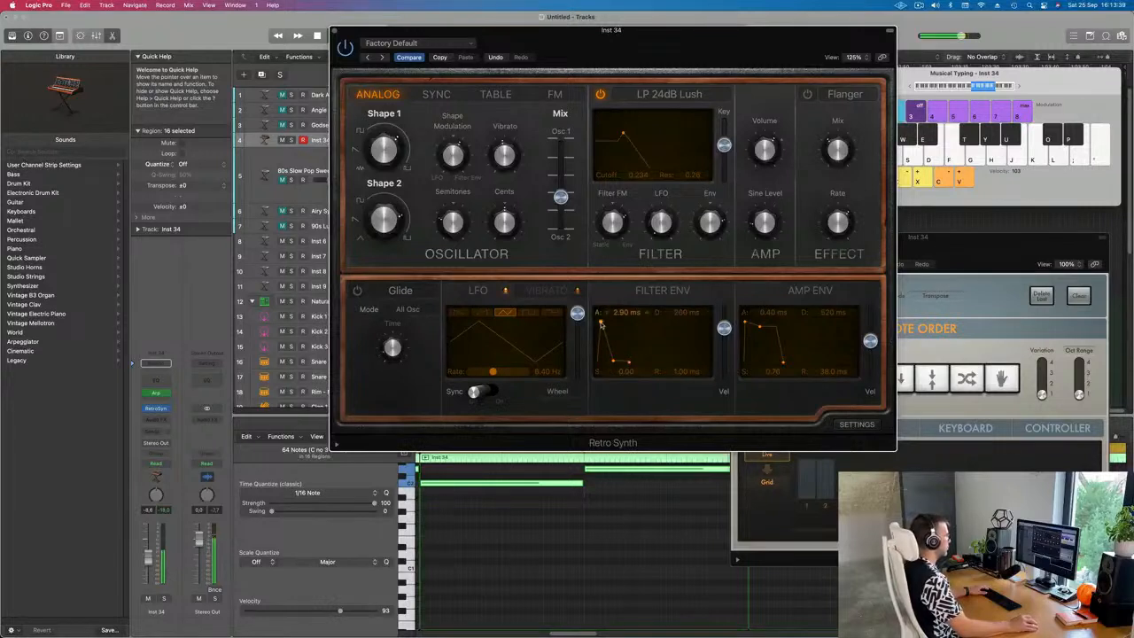
{"action": "left_click_drag", "start_coordinate": [602, 325], "coordinate": [603, 326]}
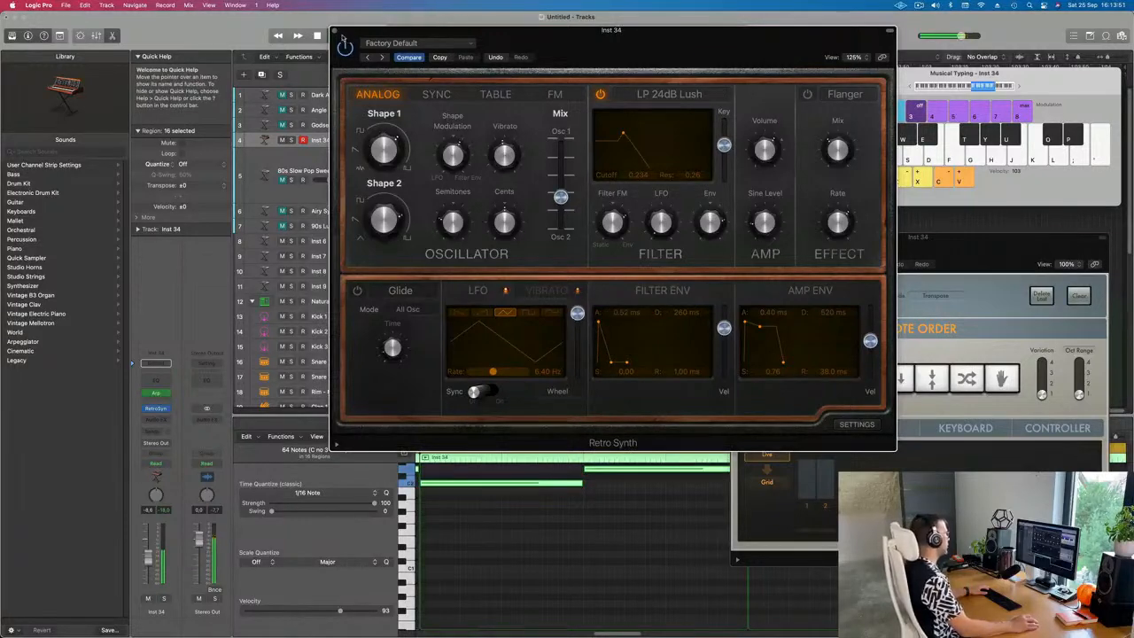
{"action": "left_click", "coordinate": [337, 31]}
Return playback to the start and unmute the 80s Slow Pop Sweep and Godsender tracks.
{"action": "key", "text": "Return"}
{"action": "left_click", "coordinate": [280, 178]}
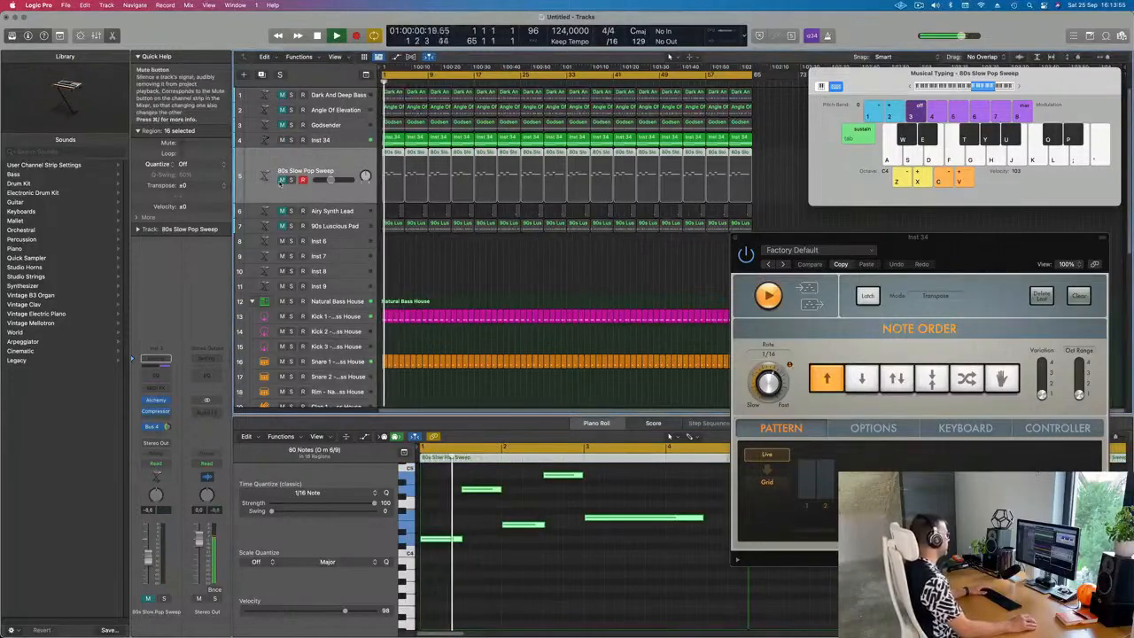
{"action": "left_click", "coordinate": [281, 180]}
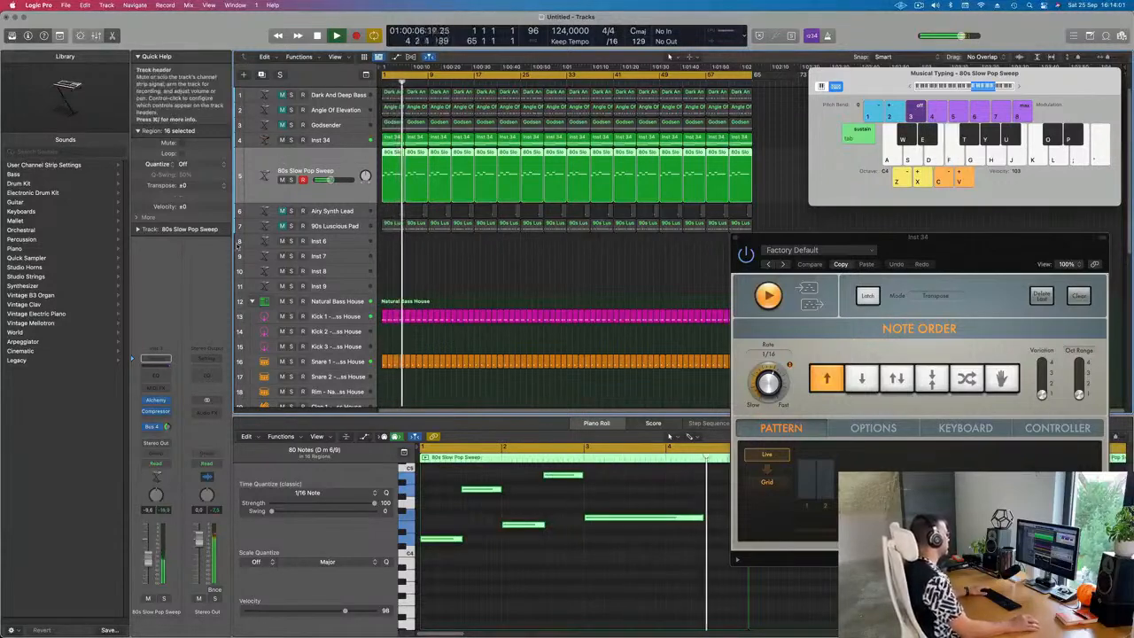
{"action": "left_click", "coordinate": [334, 227]}
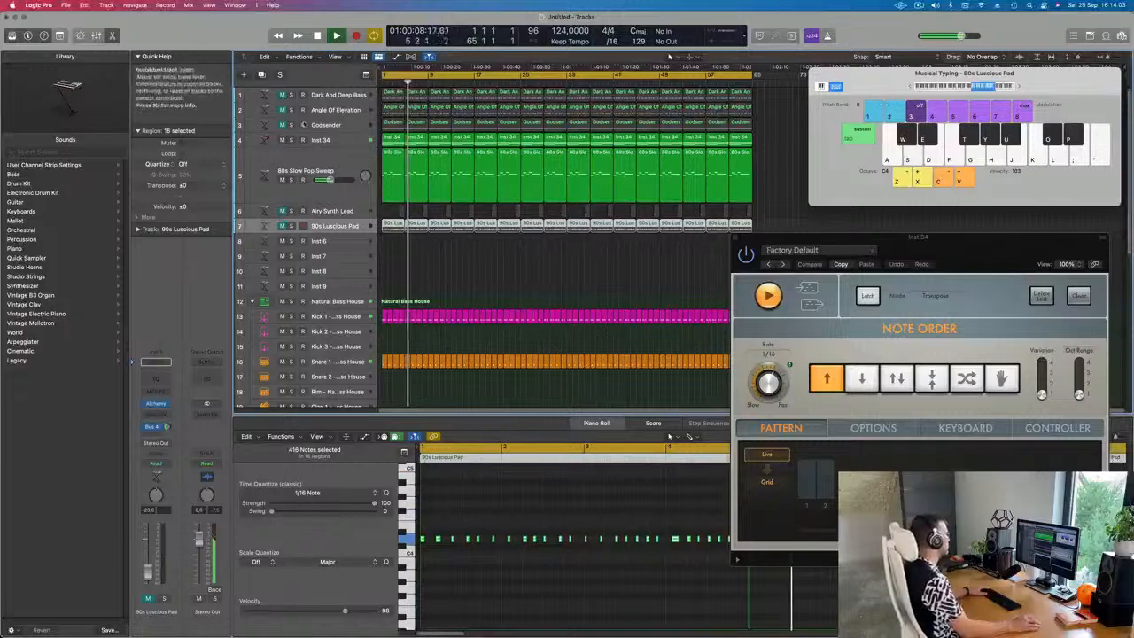
{"action": "left_click", "coordinate": [281, 125]}
{"action": "left_click", "coordinate": [343, 128]}
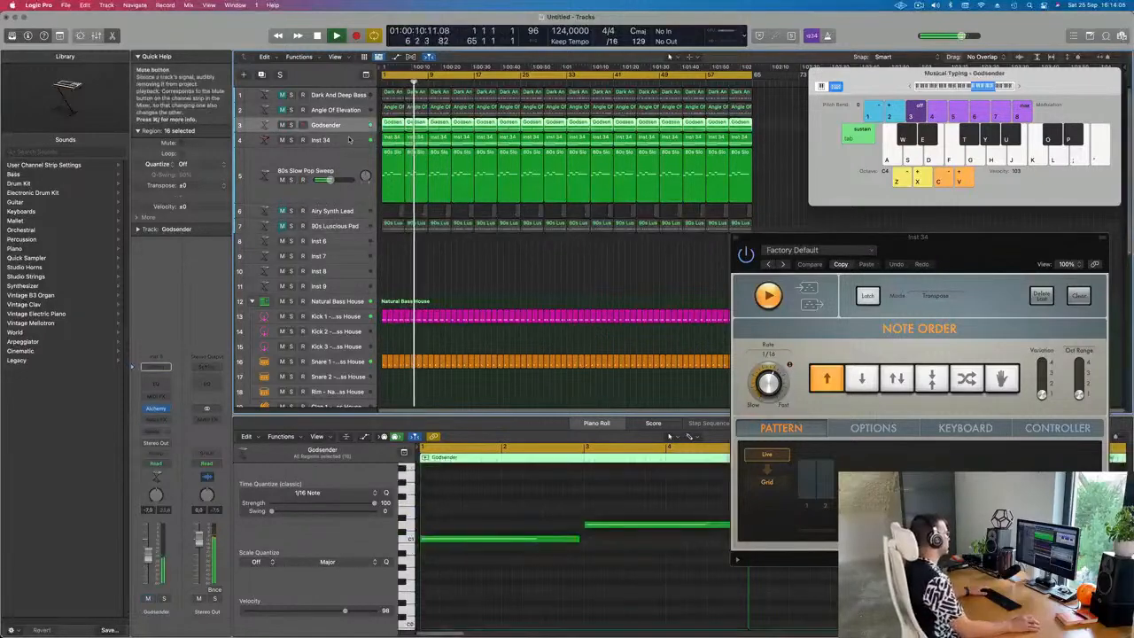
Bring the muted 90s Luscious Pad and Airy Synth Lead tracks back into the mix.
{"action": "left_click", "coordinate": [341, 154]}
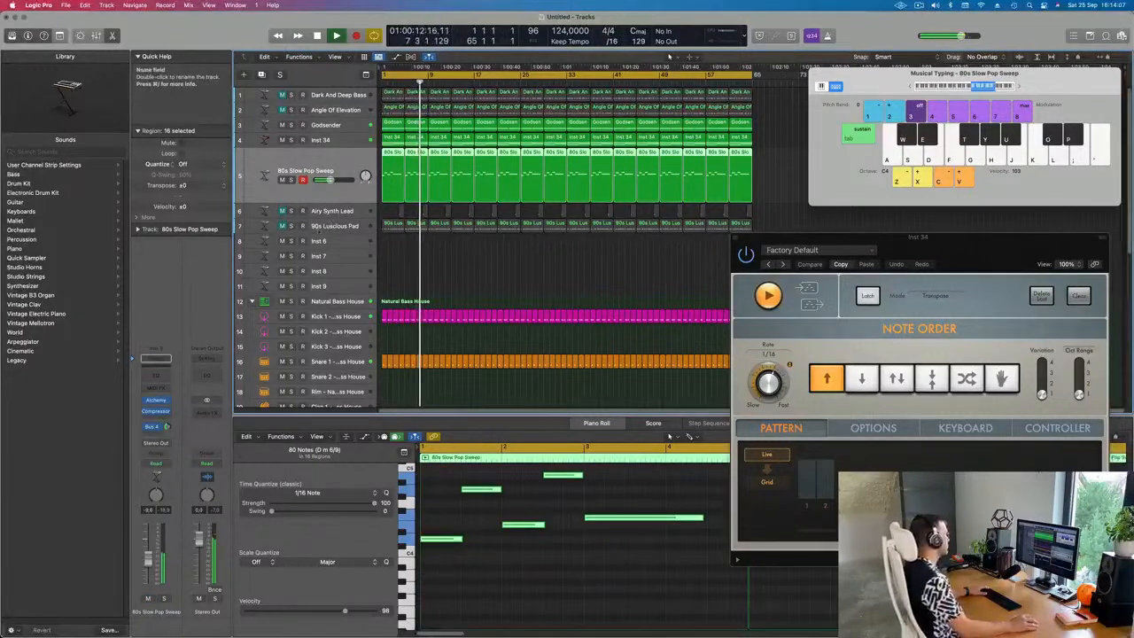
{"action": "left_click", "coordinate": [332, 224]}
{"action": "left_click", "coordinate": [282, 227]}
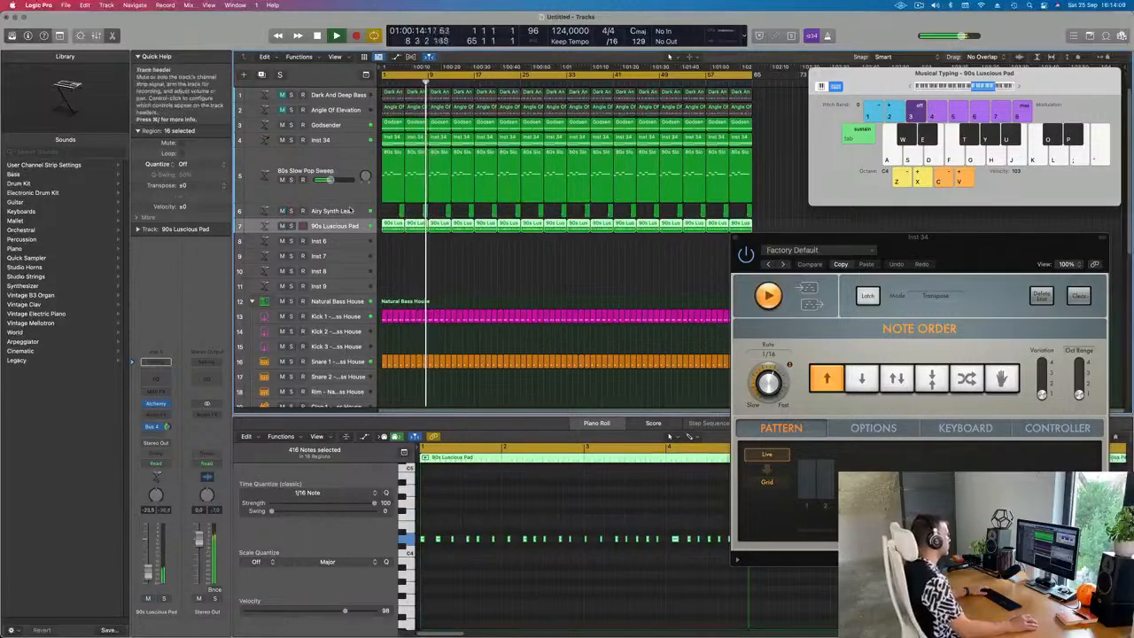
{"action": "left_click", "coordinate": [282, 211]}
{"action": "left_click", "coordinate": [342, 210]}
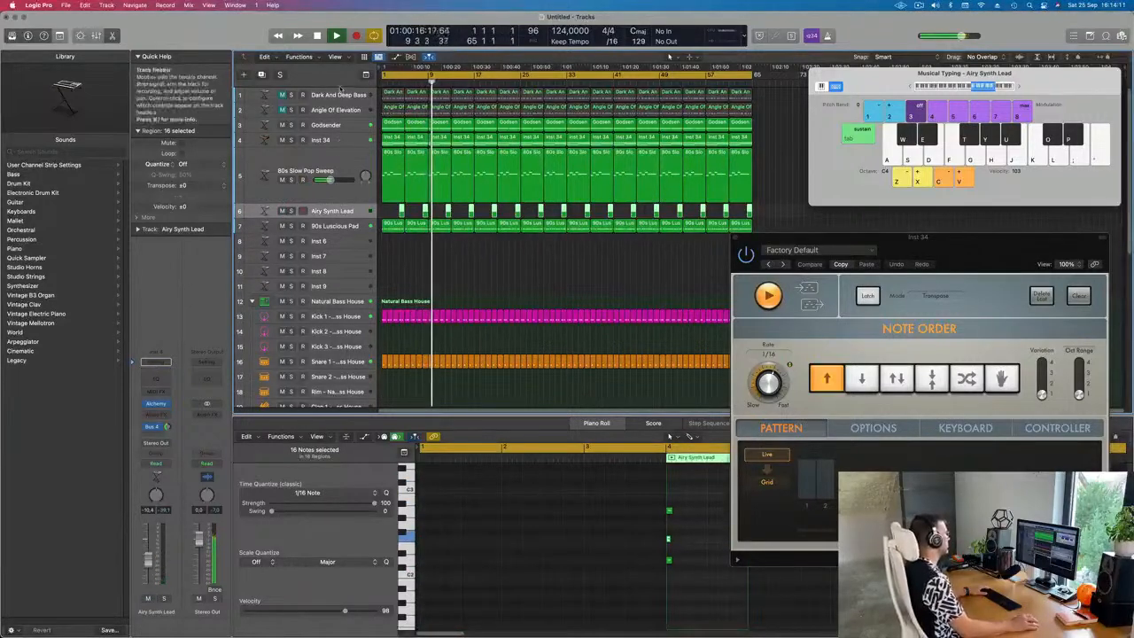
Compare the Angle Of Elevation and Dark And Deep Bass tracks by toggling their mutes, keeping only Angle Of Elevation audible.
{"action": "left_click", "coordinate": [335, 109]}
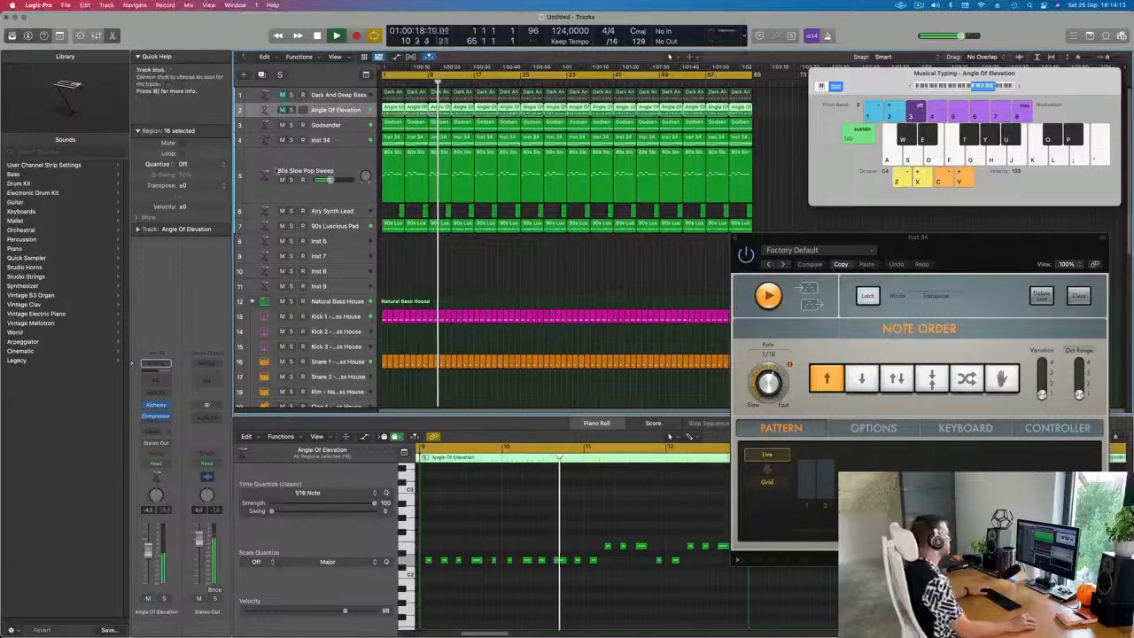
{"action": "left_click", "coordinate": [281, 109]}
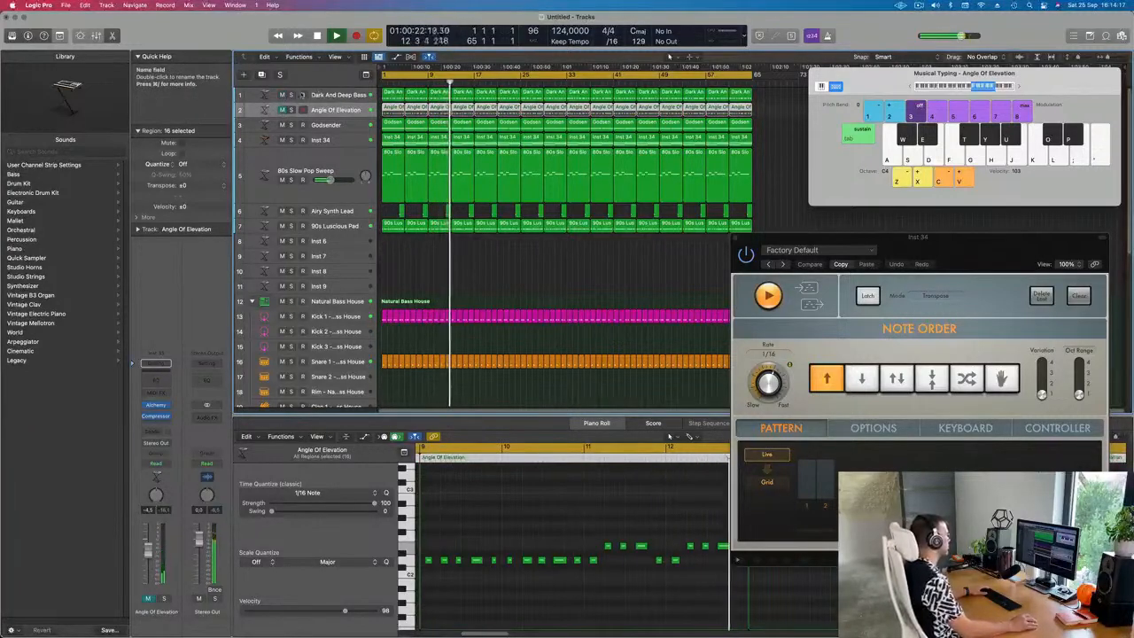
{"action": "left_click", "coordinate": [318, 94]}
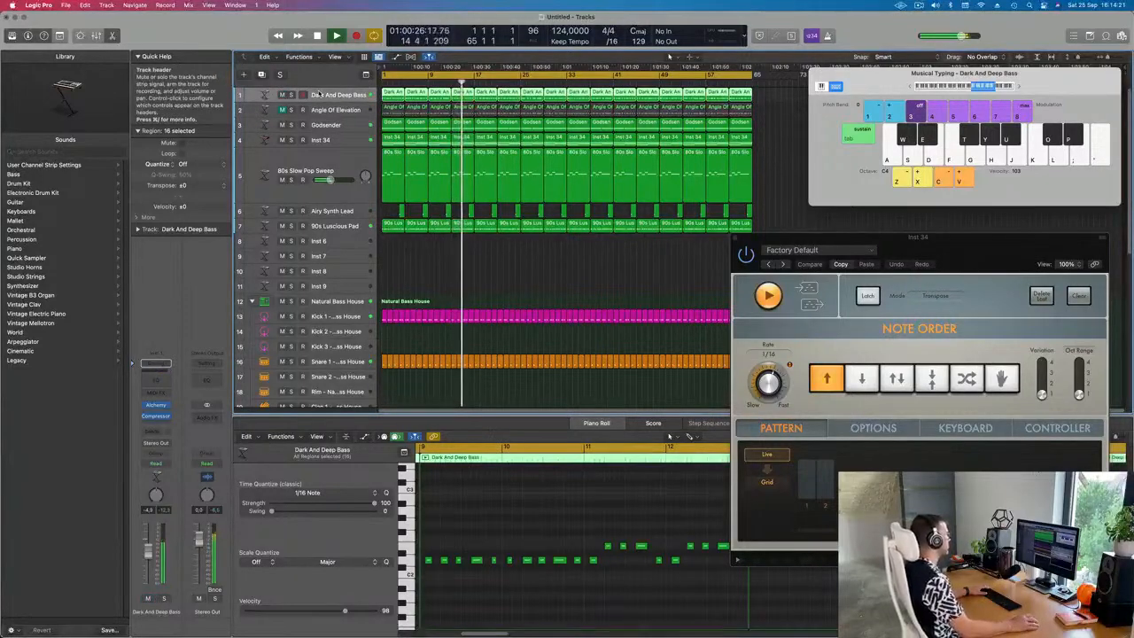
{"action": "left_click", "coordinate": [282, 93]}
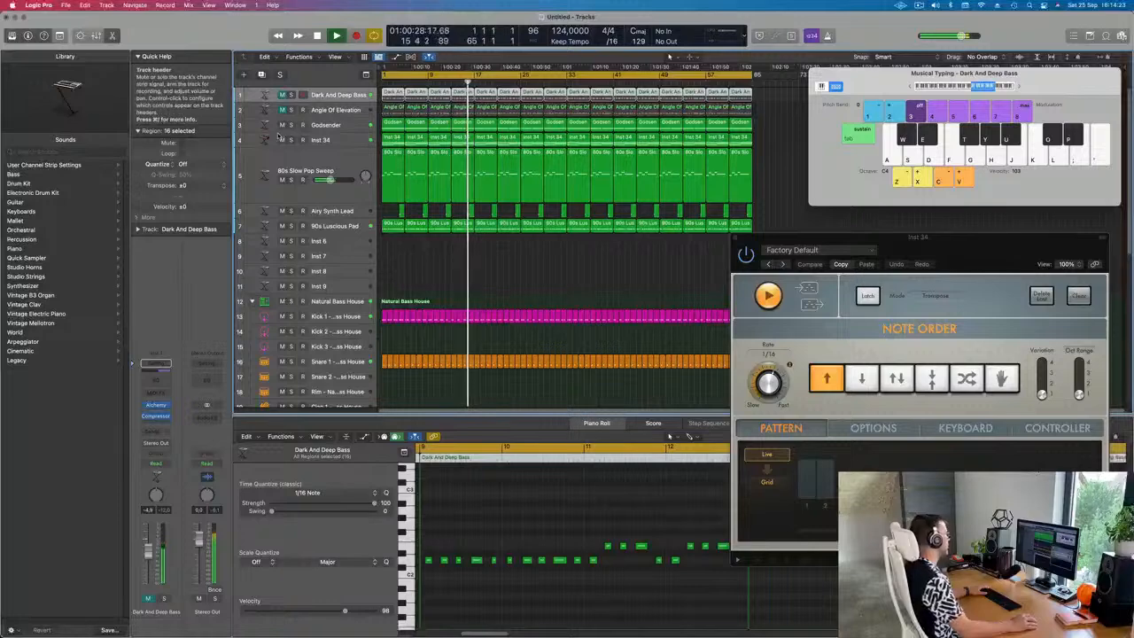
{"action": "left_click", "coordinate": [324, 110]}
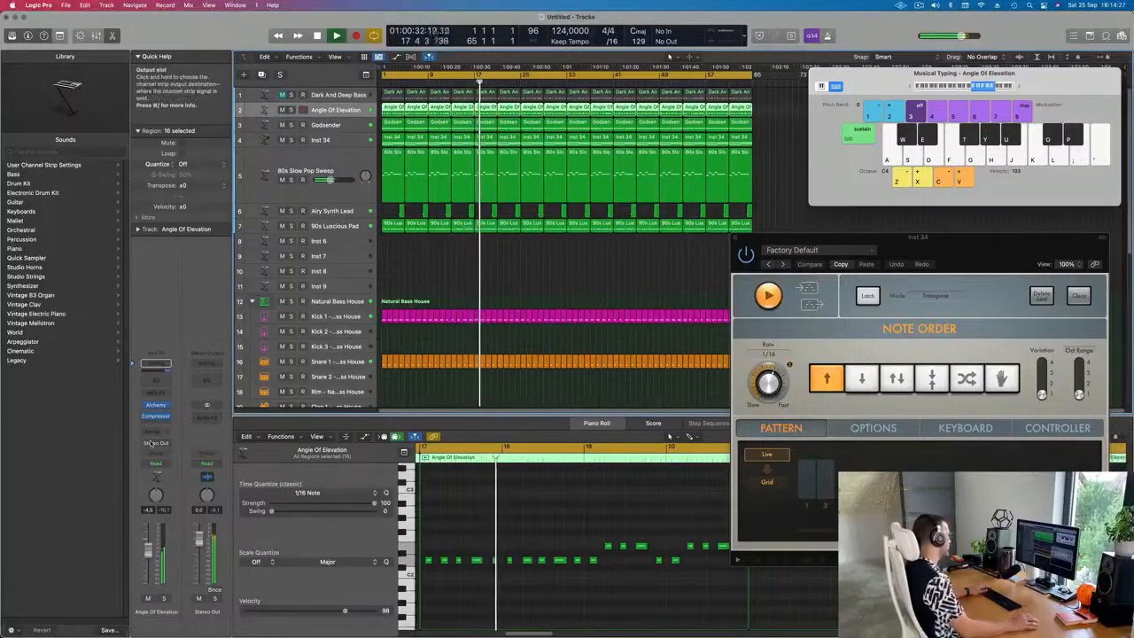
Add a Channel EQ to Angle Of Elevation with a 625 Hz, 12 dB/Oct low cut and a 228 Hz low shelf at -0.6 dB.
{"action": "left_click", "coordinate": [155, 362]}
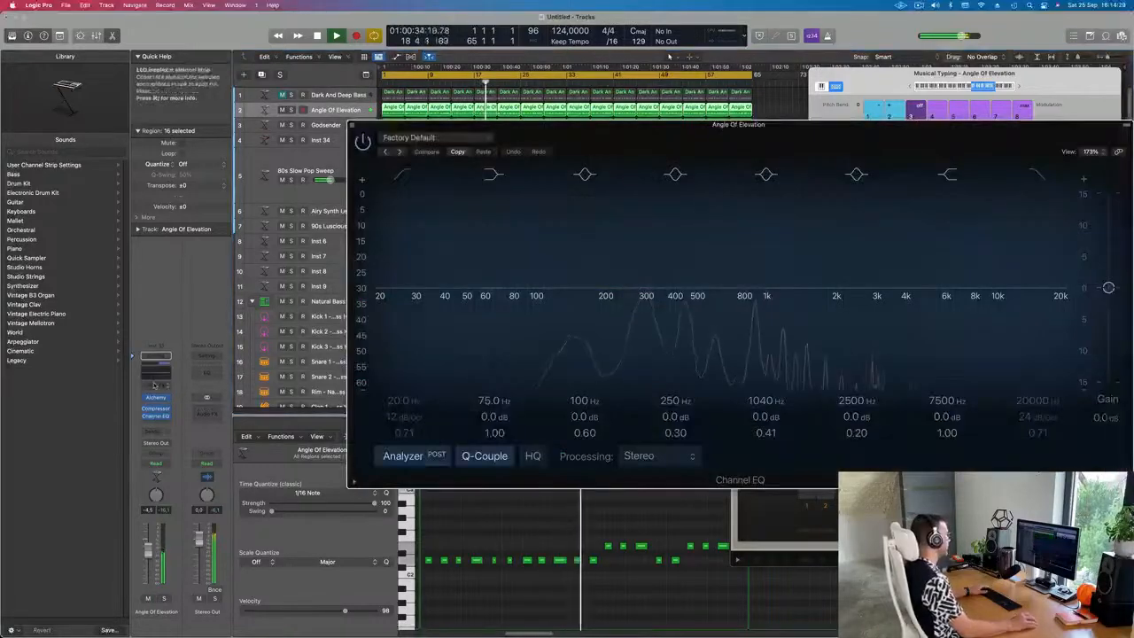
{"action": "left_click_drag", "start_coordinate": [469, 227], "coordinate": [566, 232]}
{"action": "left_click_drag", "start_coordinate": [410, 398], "coordinate": [437, 39]}
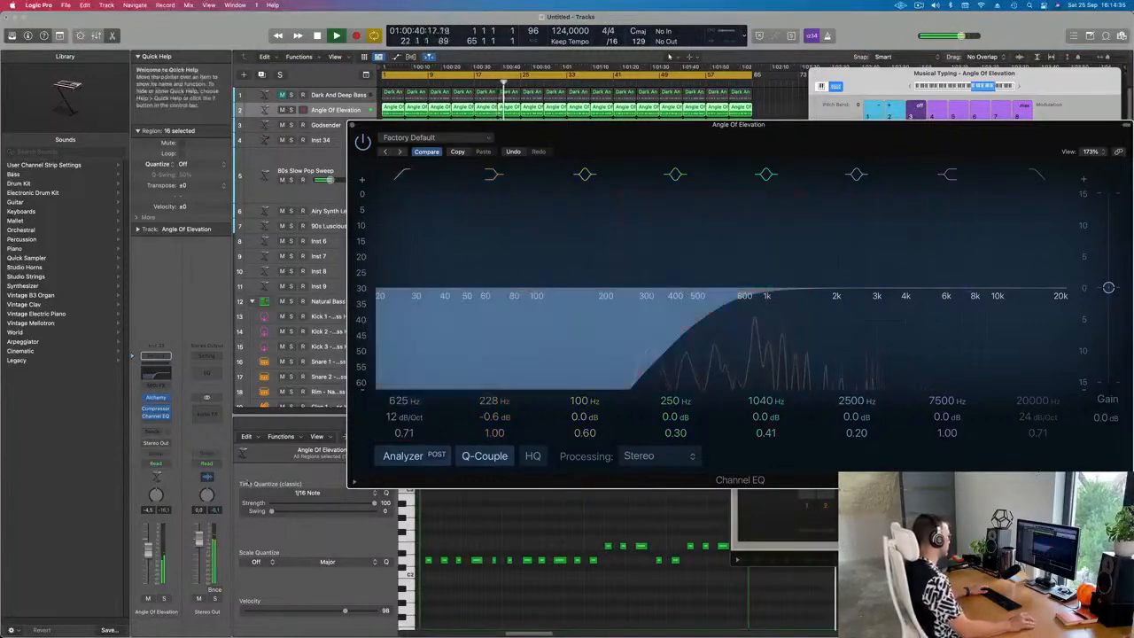
Set the Angle Of Elevation track volume to -3.3 dB, close its Channel EQ and deselect all regions.
{"action": "left_click", "coordinate": [161, 601]}
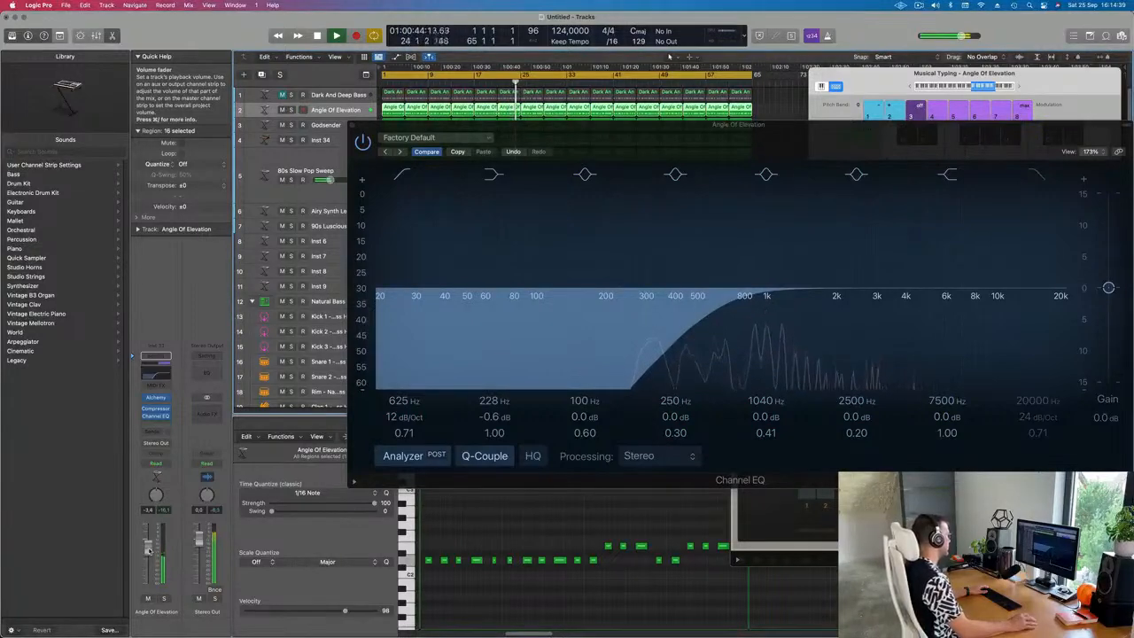
{"action": "left_click_drag", "start_coordinate": [702, 151], "coordinate": [603, 176]}
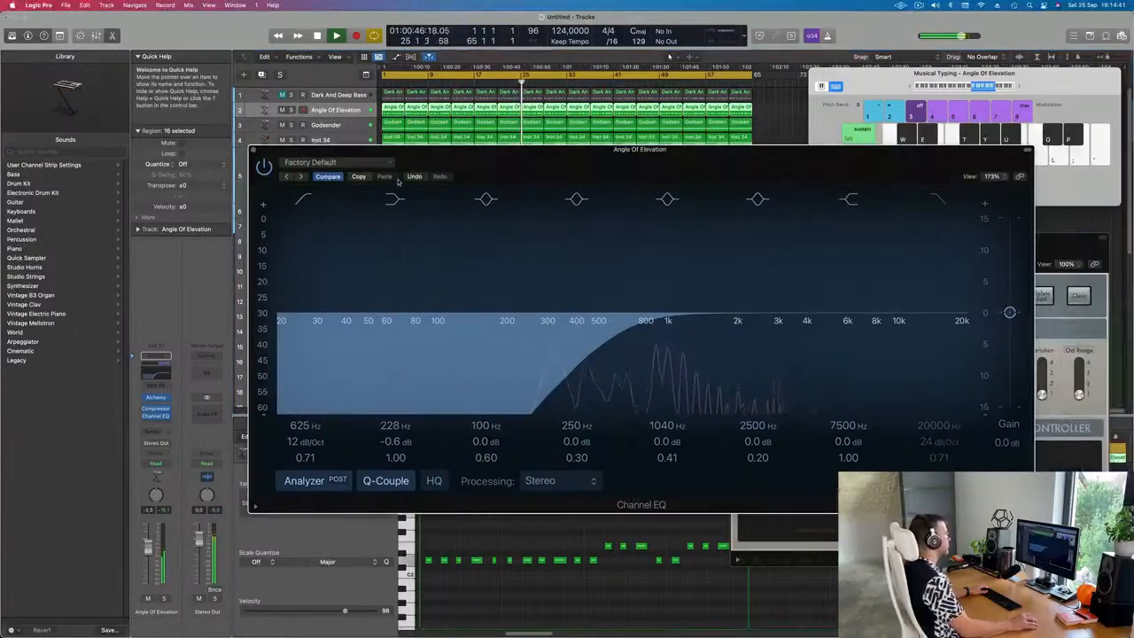
{"action": "left_click", "coordinate": [252, 151]}
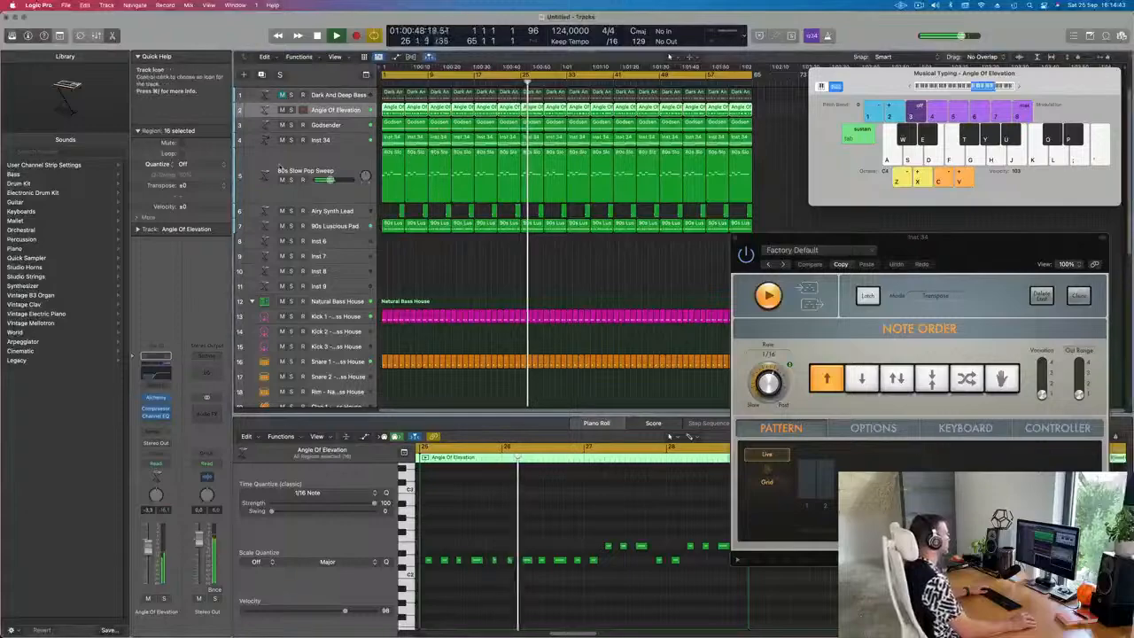
{"action": "left_click", "coordinate": [443, 269]}
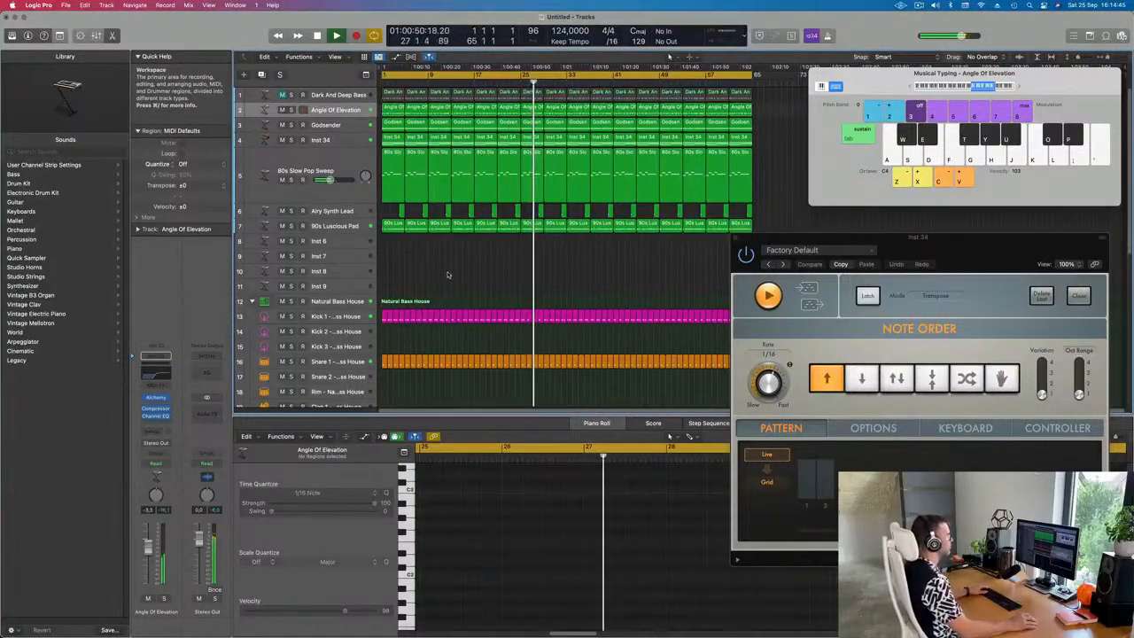